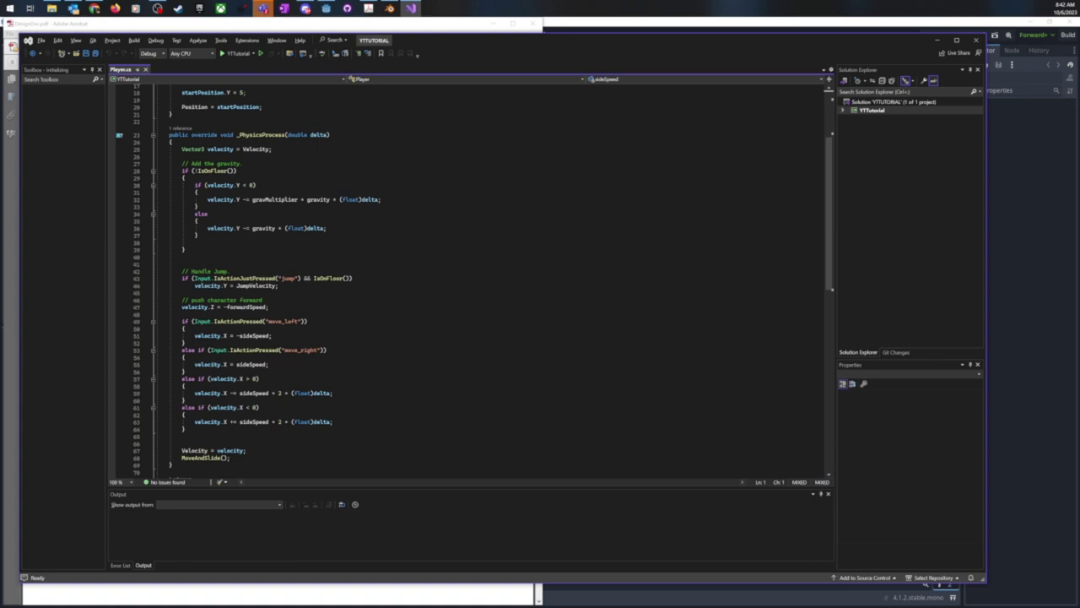
- Scroll through the Player.cs movement code, then minimize Visual Studio to show the design PDF
scroll(474, 281, "down", 2)
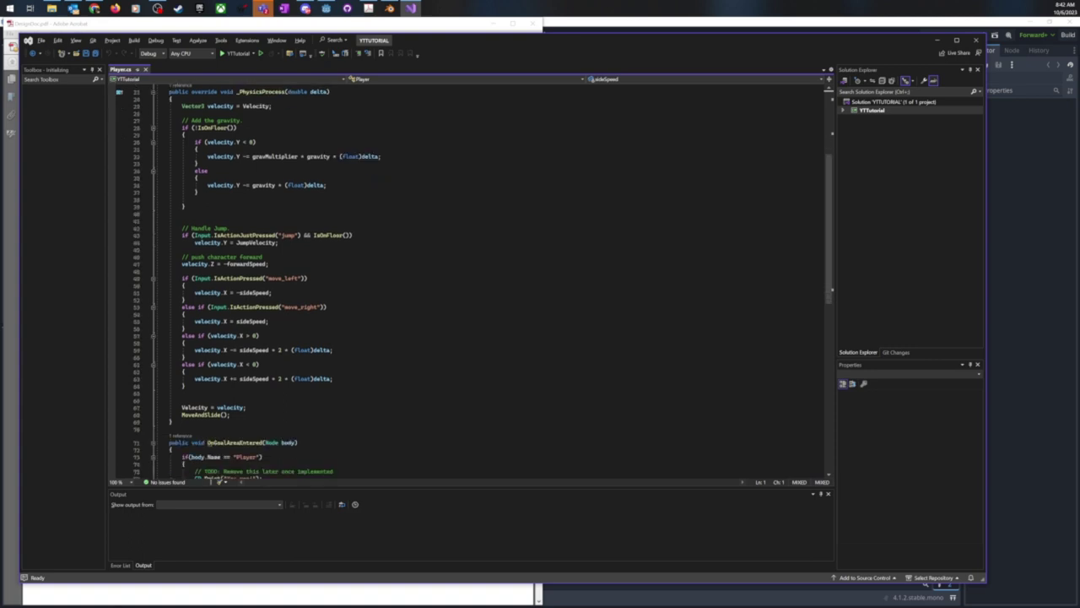
scroll(473, 281, "down", 2)
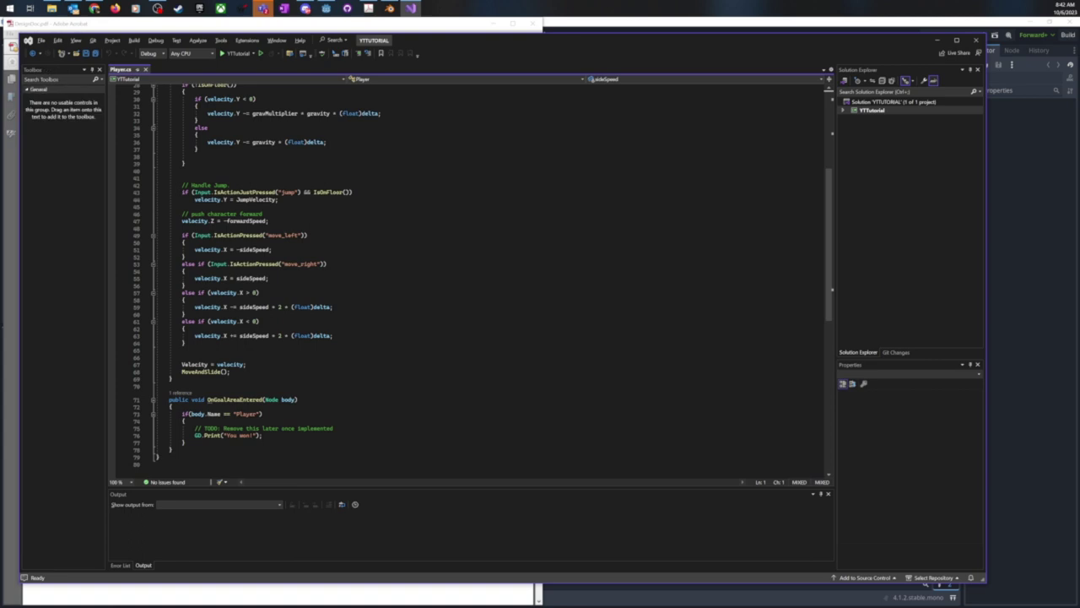
scroll(473, 281, "up", 3)
left_click(937, 40)
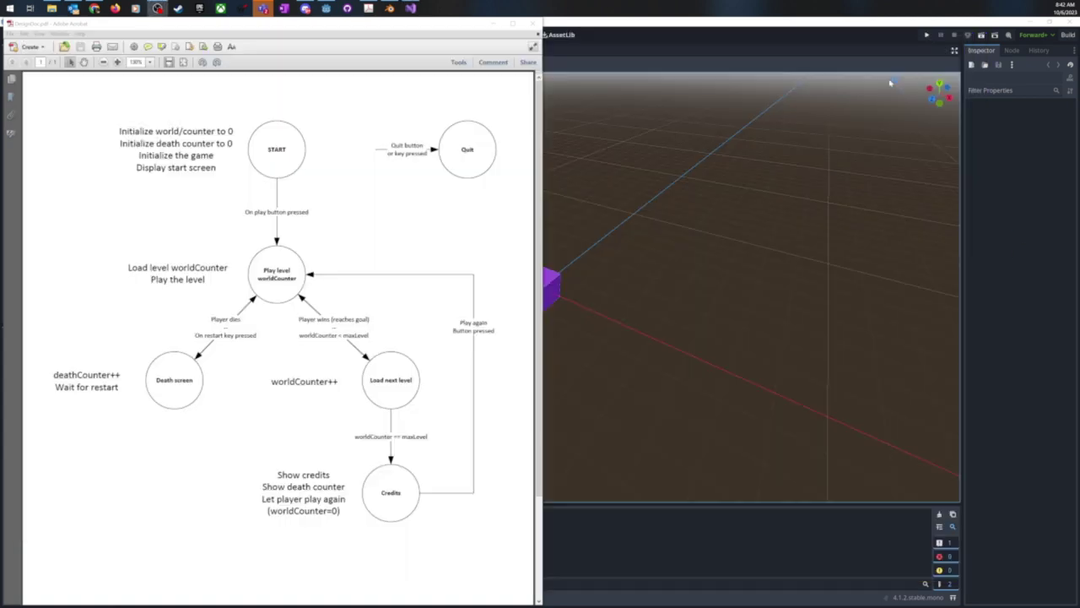
- Minimize Acrobat Reader to bring the Godot playground scene to the front
left_click(242, 7)
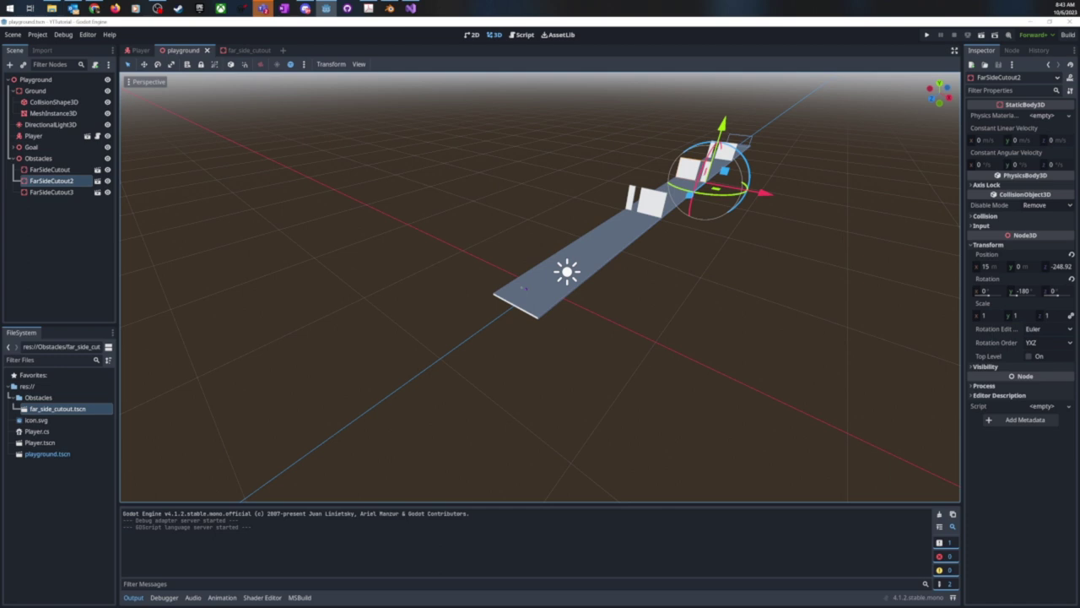
- Orbit the Godot viewport over the obstacle course, then switch to the Blender window
middle_click_drag(709, 259, 733, 268)
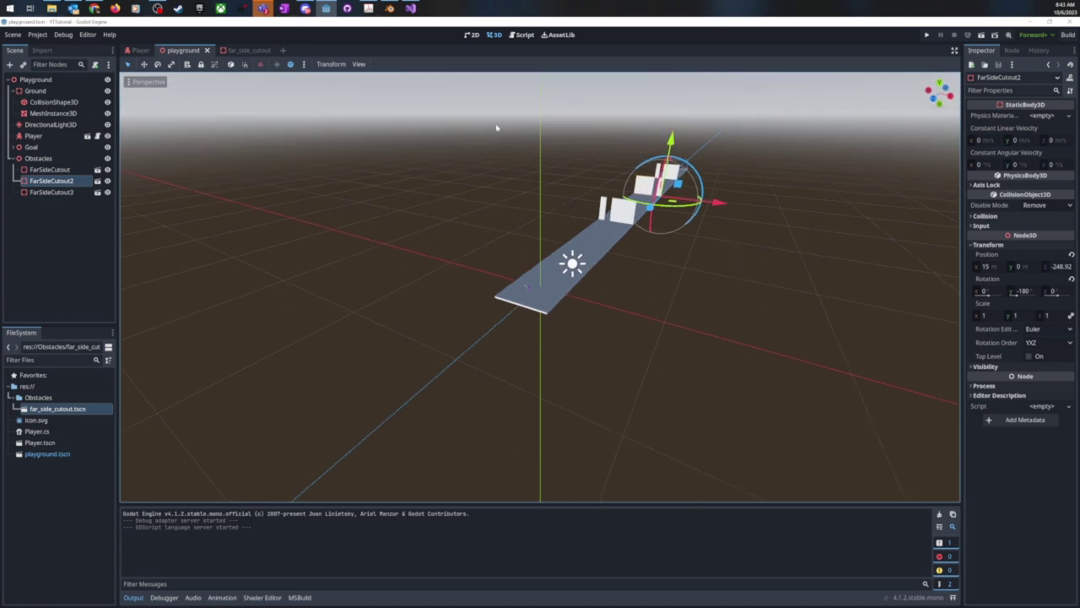
mouse_move(389, 9)
left_click(414, 53)
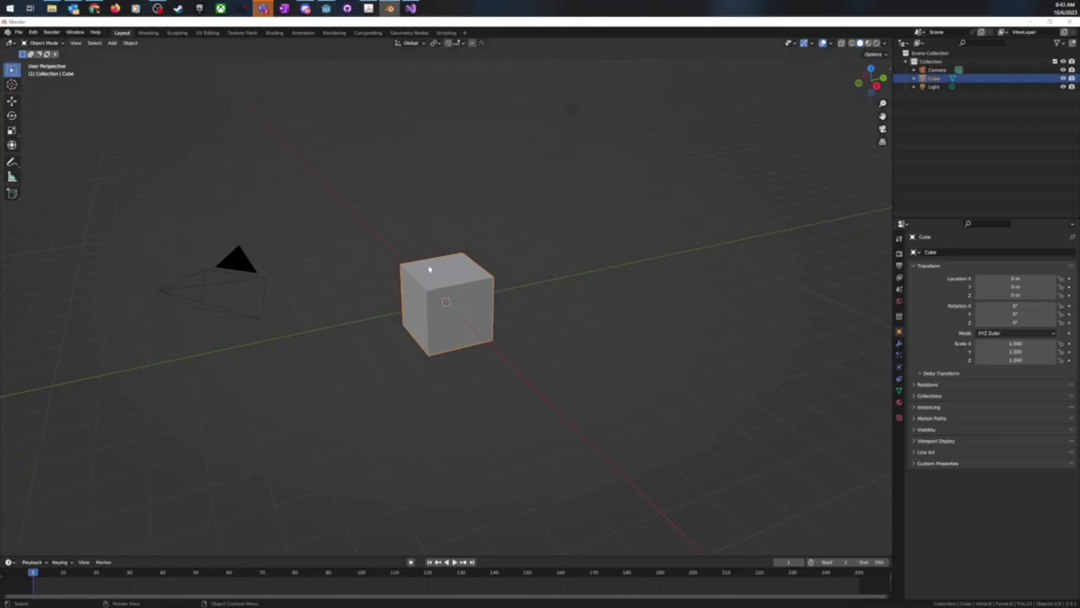
- Zoom out and orbit around Blender's default cube, then bring up File Explorer on YTTutorial
scroll(470, 307, "down", 5)
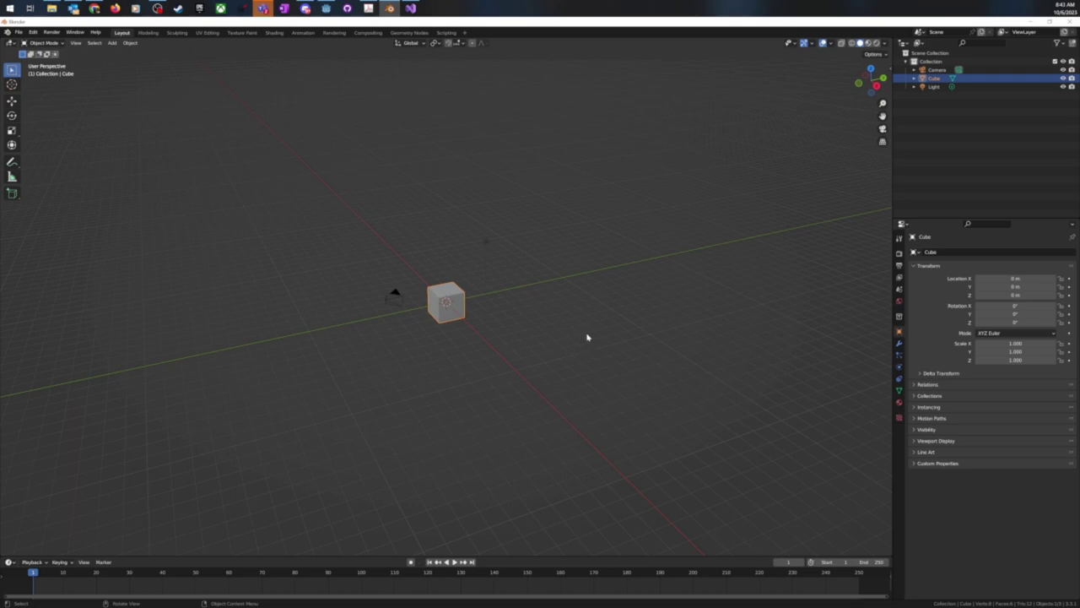
middle_click_drag(568, 350, 604, 353)
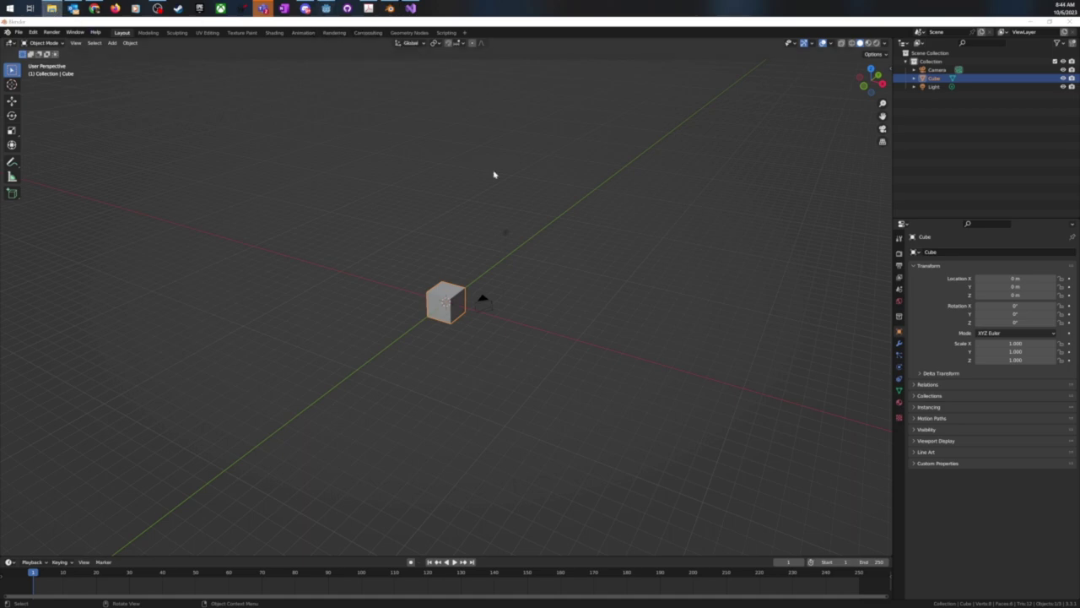
key("alt+Tab")
left_click(420, 346)
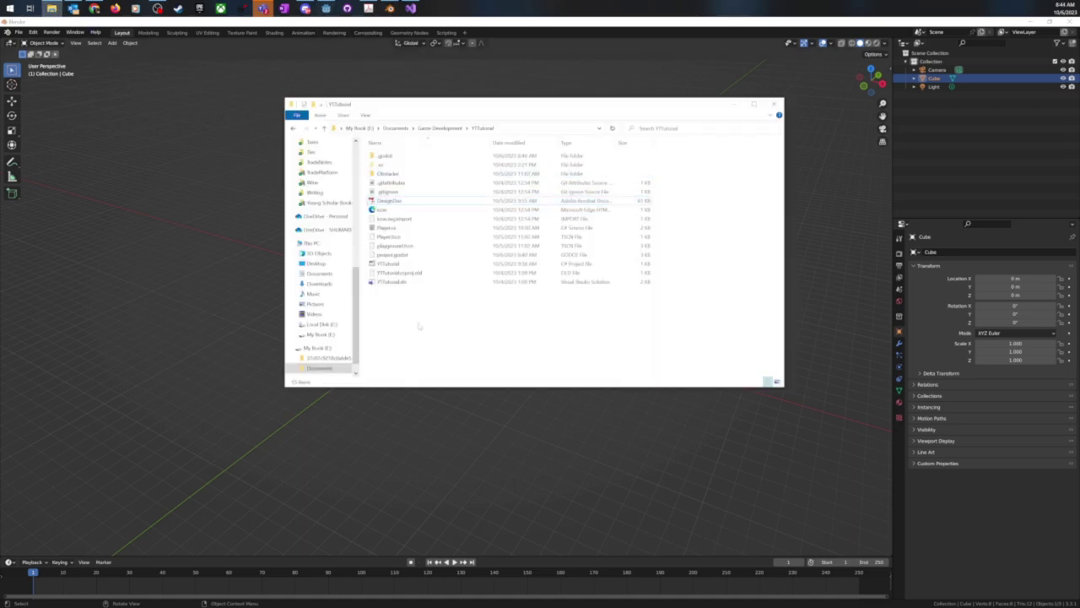
- Create a new folder named Blender-Obstacles in YTTutorial, then minimize File Explorer
right_click(403, 314)
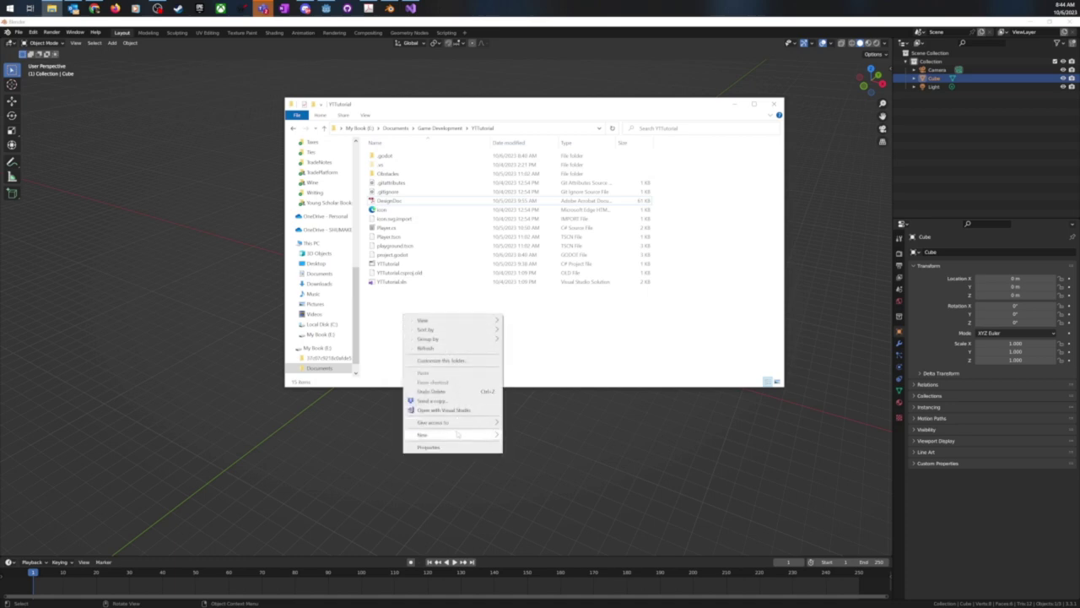
left_click(546, 336)
right_click(537, 328)
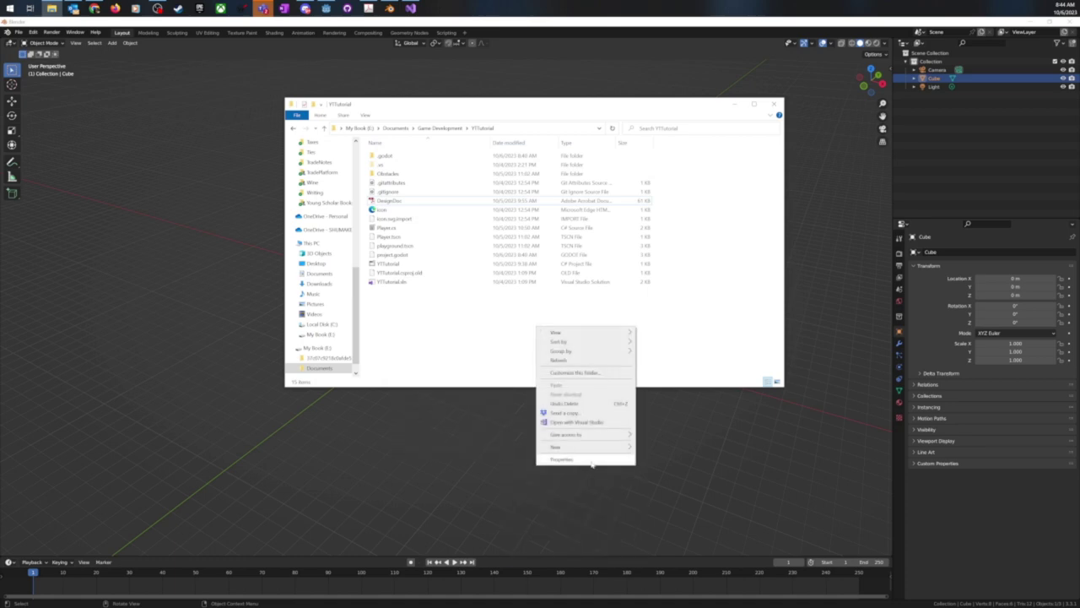
mouse_move(597, 447)
left_click(671, 449)
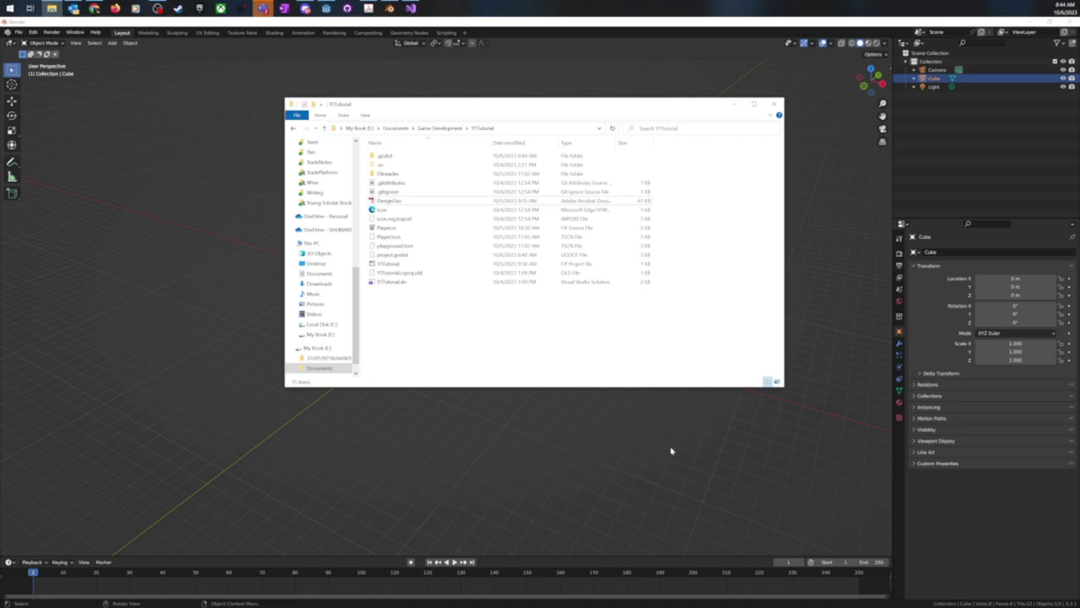
type("Blend")
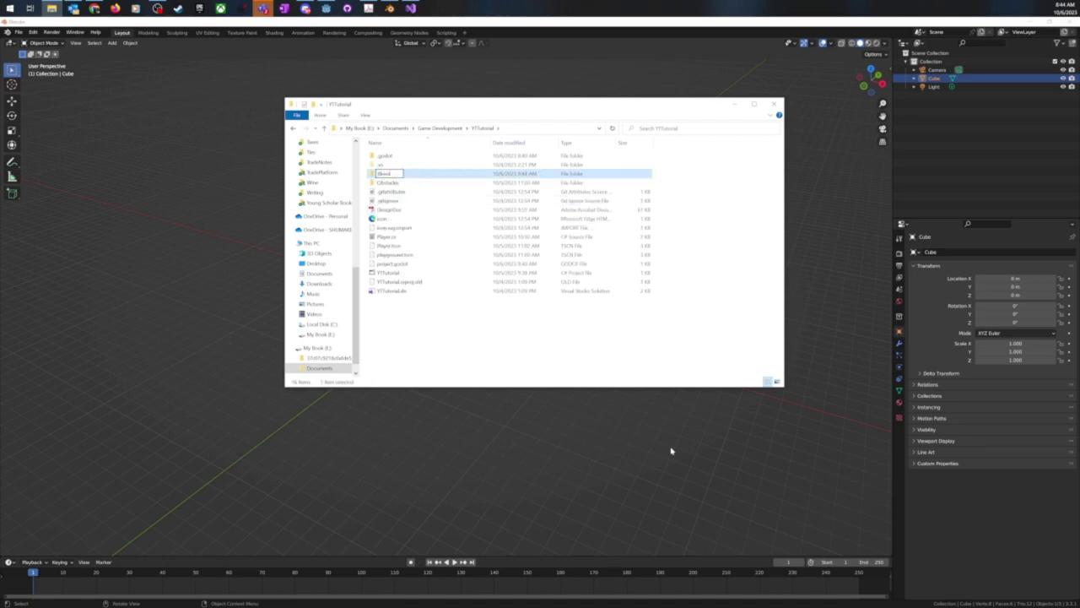
type("er C3bstacles)")
key("Return")
left_click(735, 104)
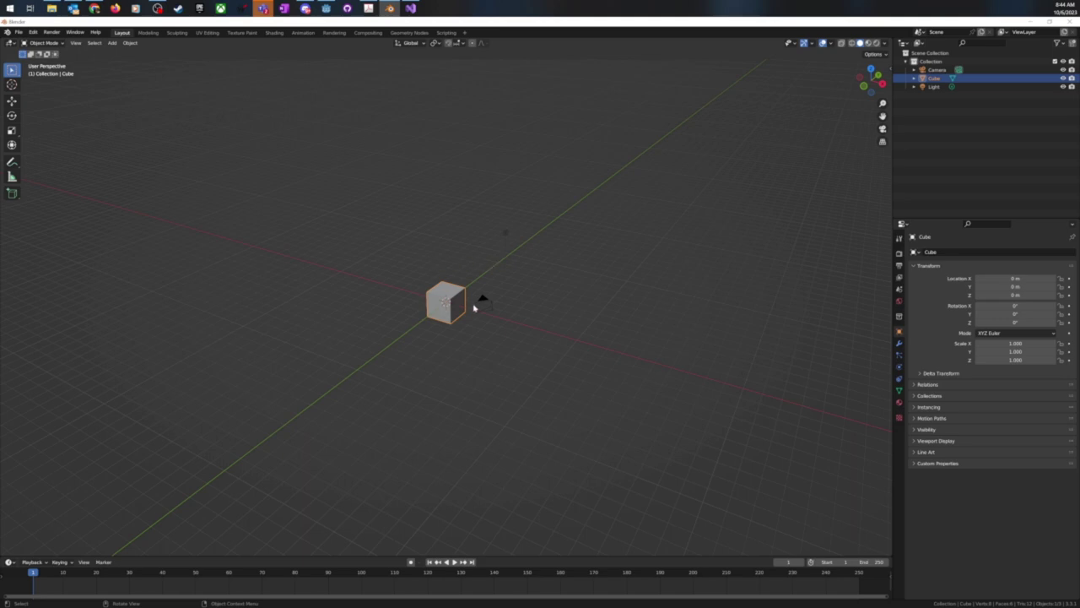
- Select the Light and Camera in the Outliner and delete them, leaving only the cube
scroll(497, 309, "up", 2)
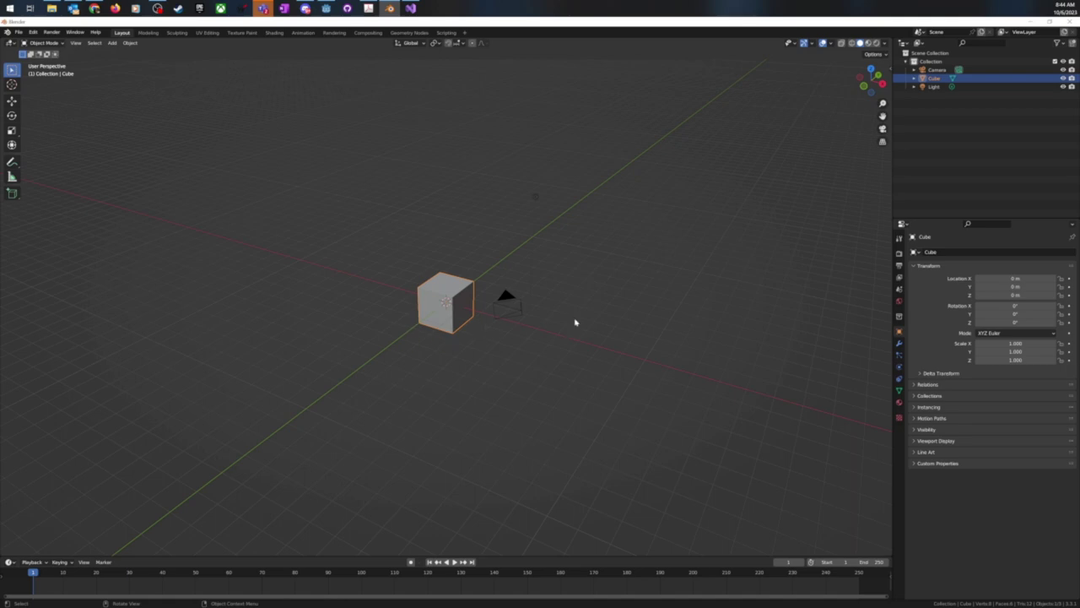
left_click(979, 95)
left_click(979, 86)
left_click(981, 70, "ctrl")
key("Delete")
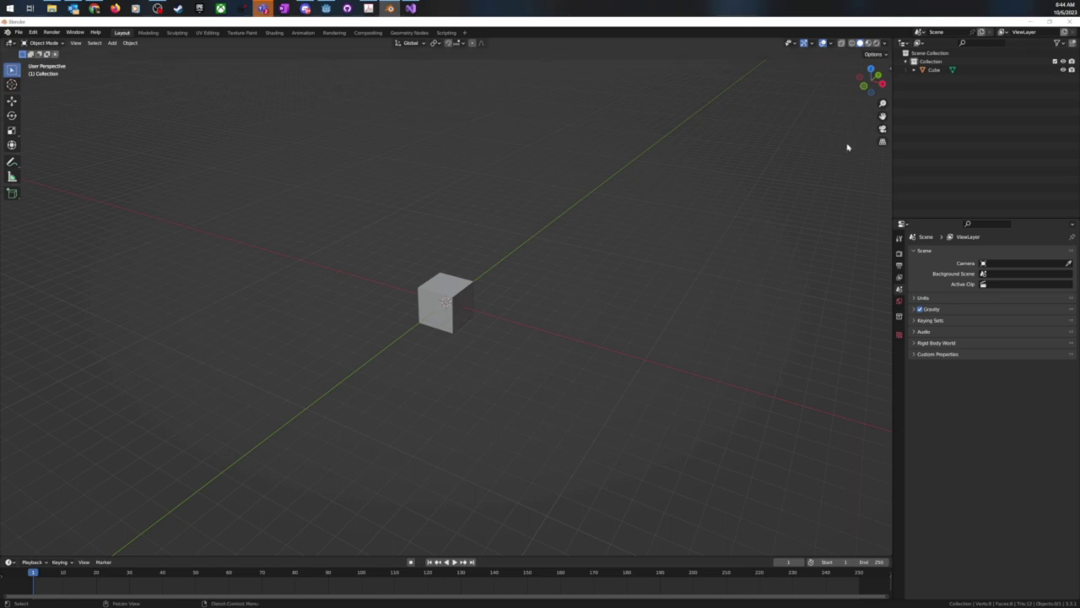
scroll(504, 289, "up", 4)
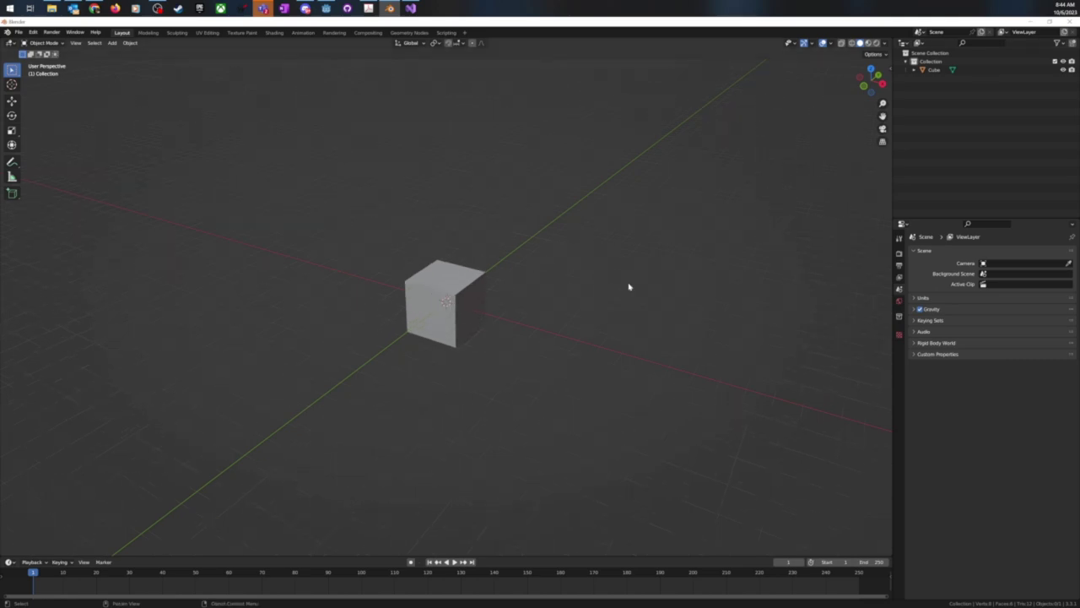
mouse_move(649, 283)
middle_mouse_down()
mouse_move(630, 275)
mouse_move(646, 270)
middle_mouse_up()
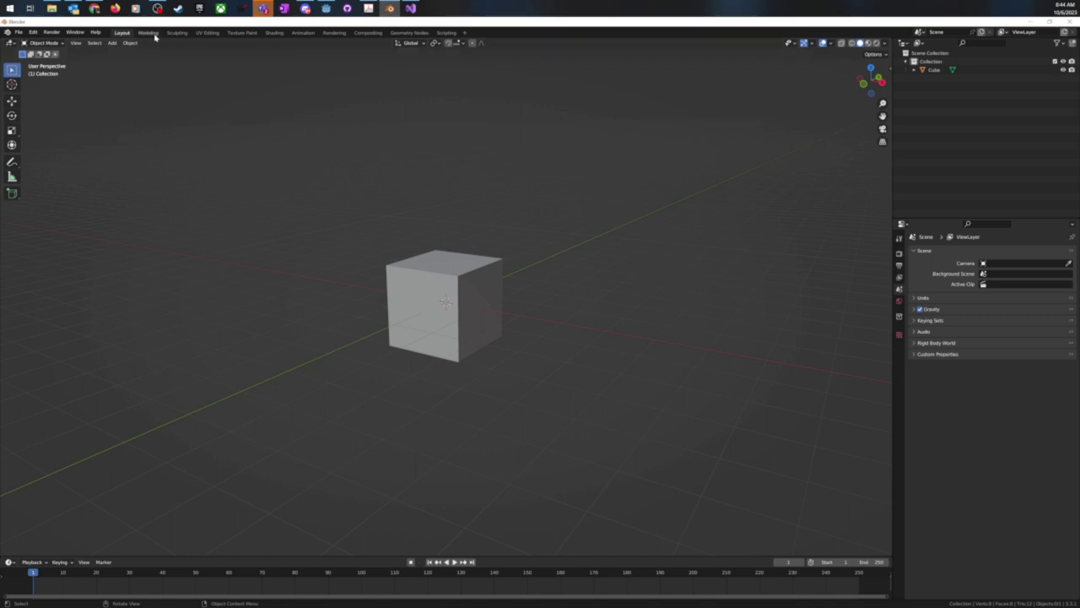
scroll(562, 279, "down", 3)
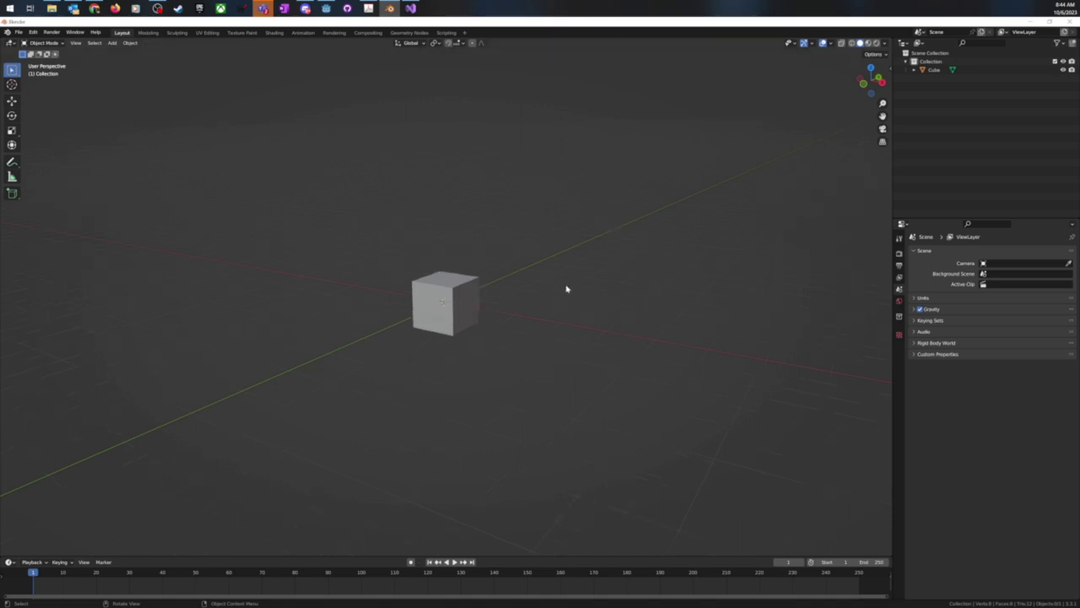
left_click(465, 303)
key("Tab")
key("Tab")
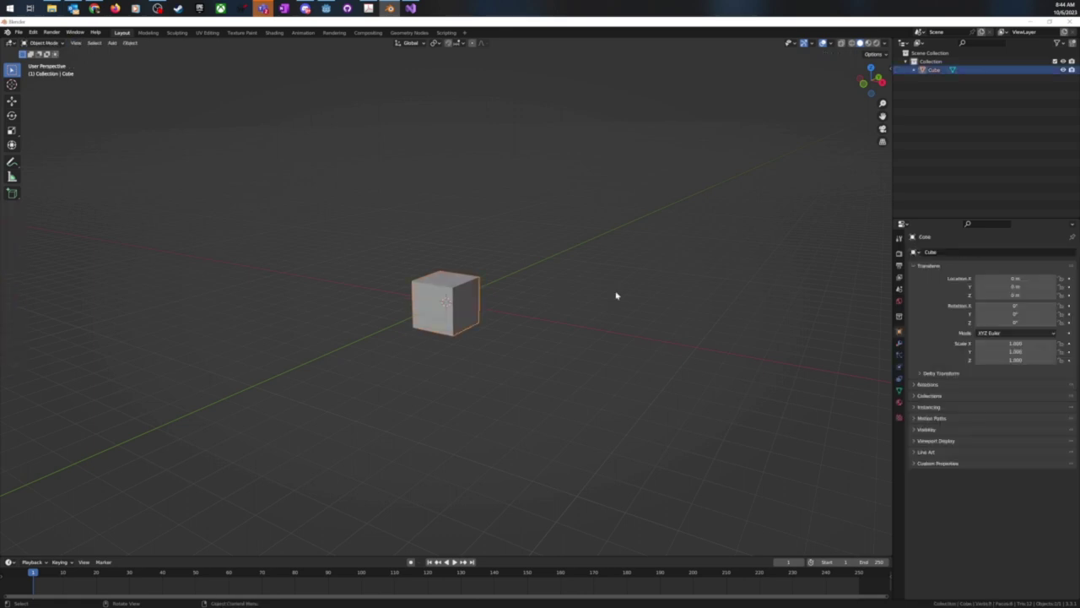
key("alt+a")
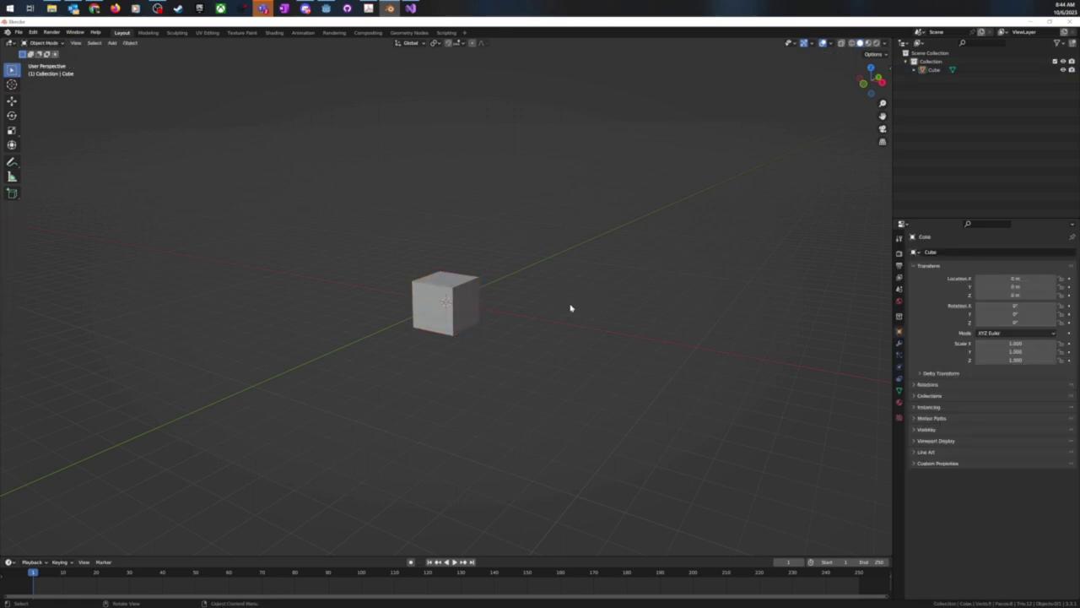
middle_click_drag(568, 306, 602, 320)
scroll(591, 306, "down", 6)
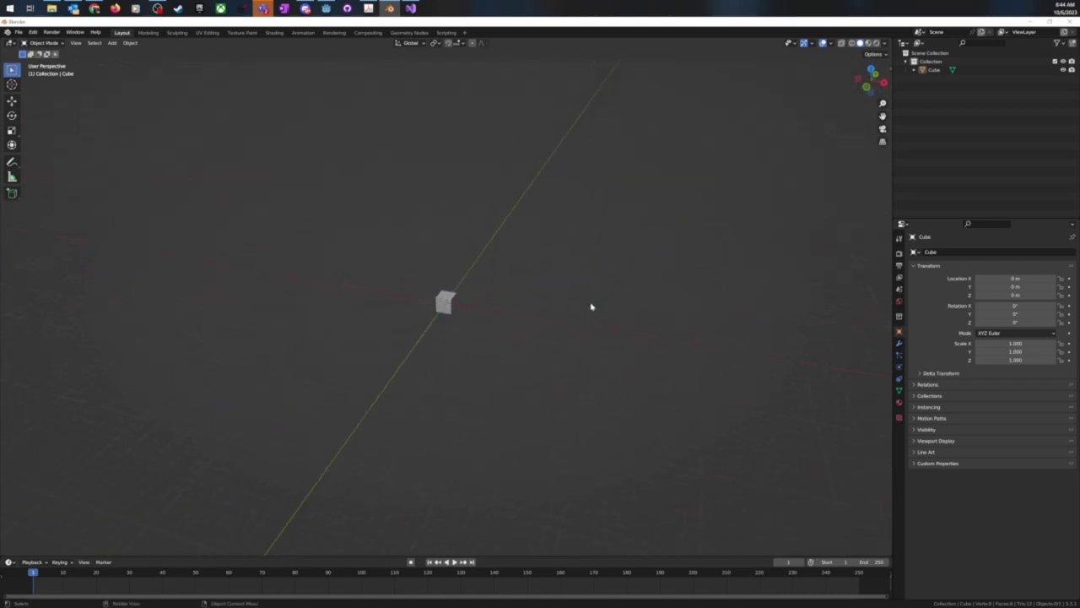
scroll(506, 301, "up", 6)
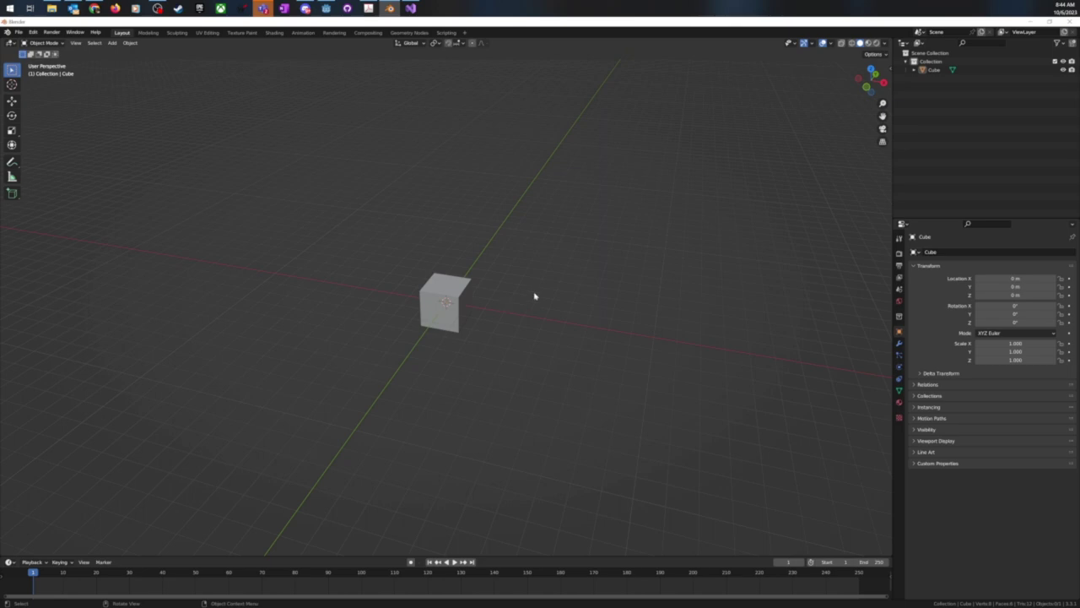
left_click(458, 311)
scroll(602, 301, "down", 2)
scroll(602, 301, "up", 2)
mouse_move(603, 302)
middle_mouse_down()
mouse_move(547, 280)
mouse_move(590, 302)
mouse_move(622, 297)
mouse_move(595, 293)
middle_mouse_up()
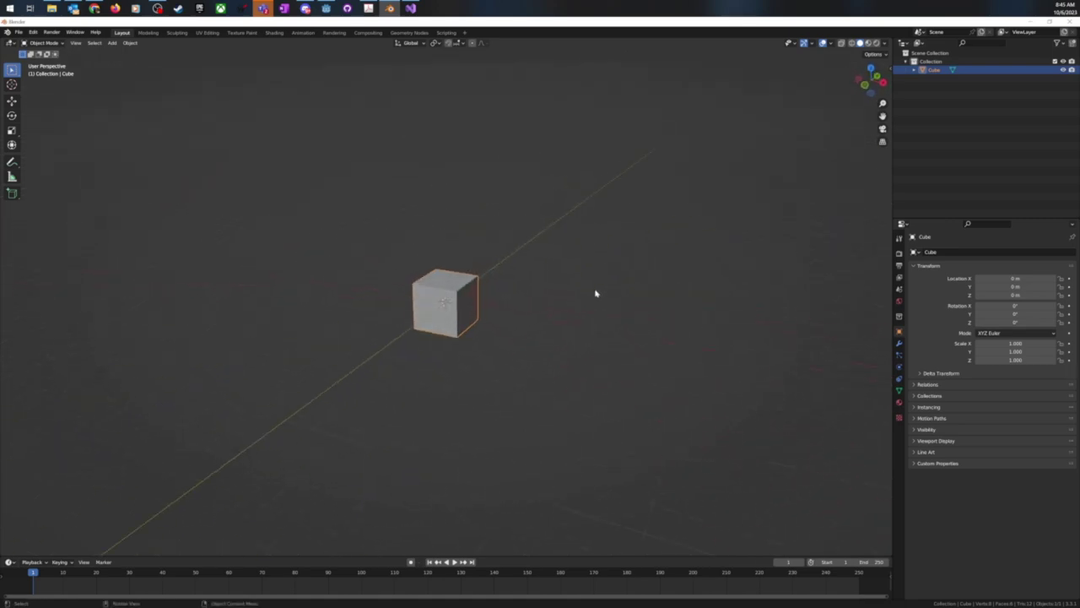
scroll(595, 293, "down", 2)
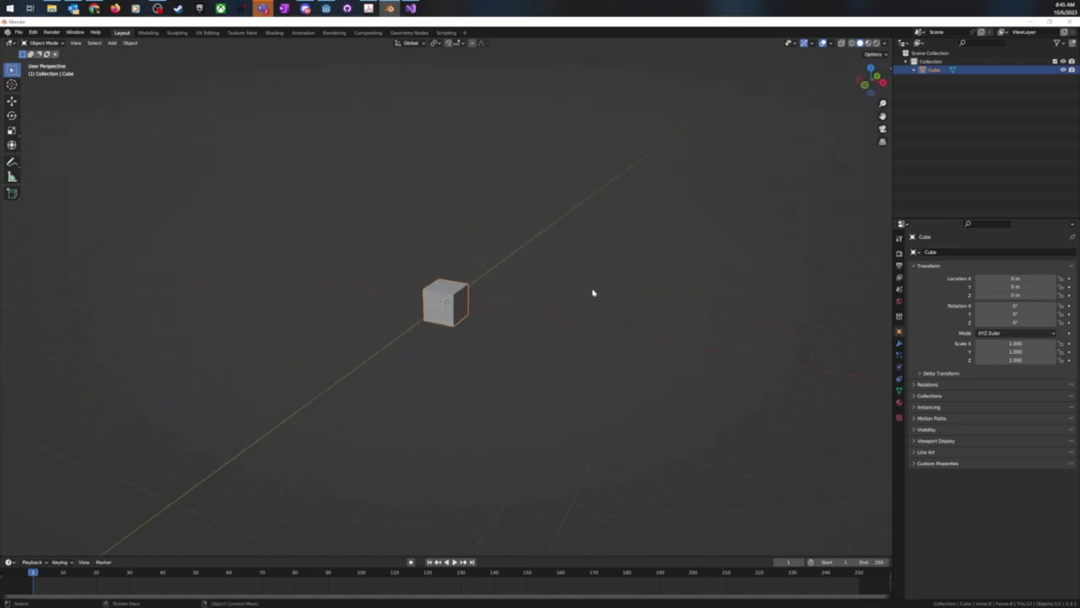
scroll(593, 293, "up", 3)
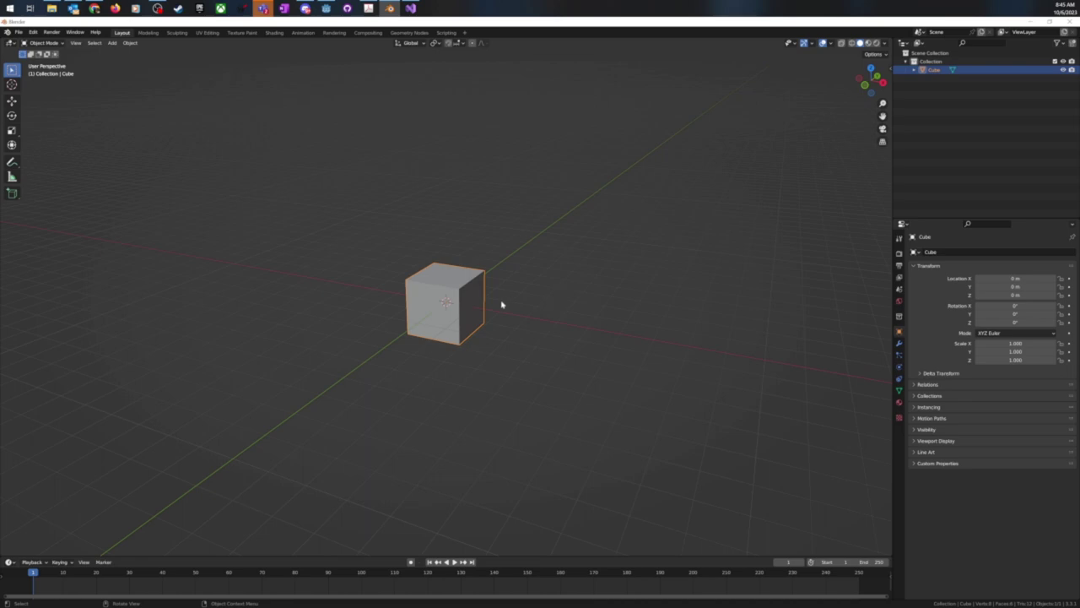
scroll(501, 304, "down", 2)
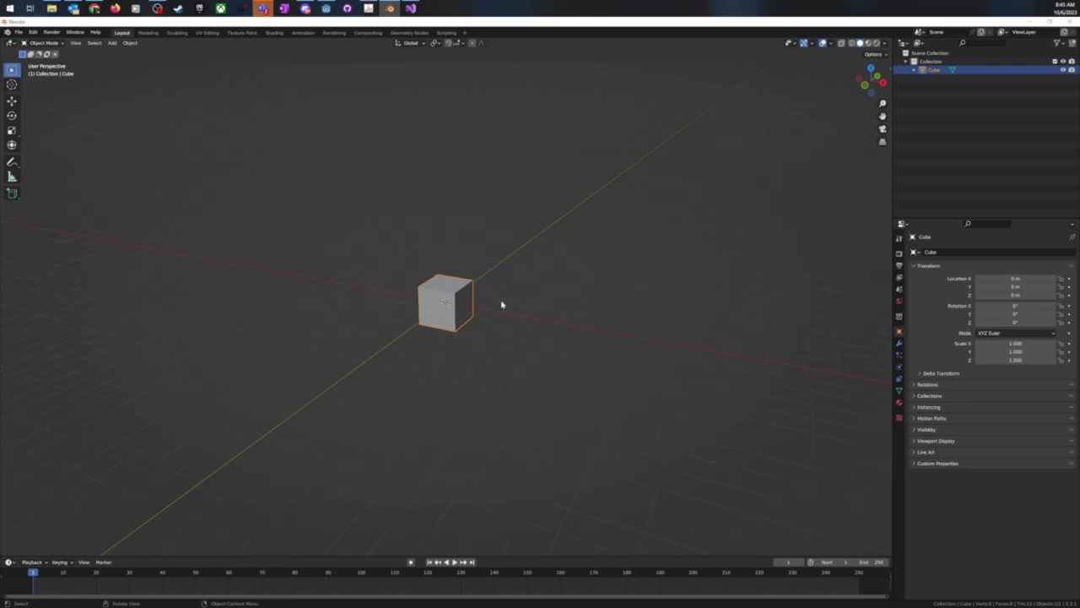
scroll(501, 304, "down", 2)
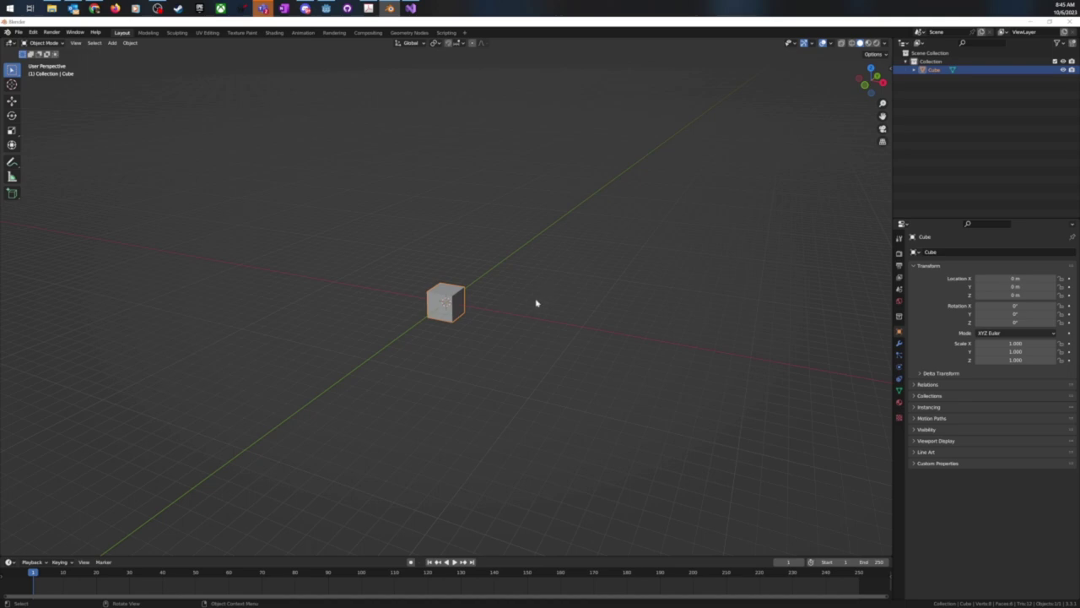
scroll(535, 306, "up", 2)
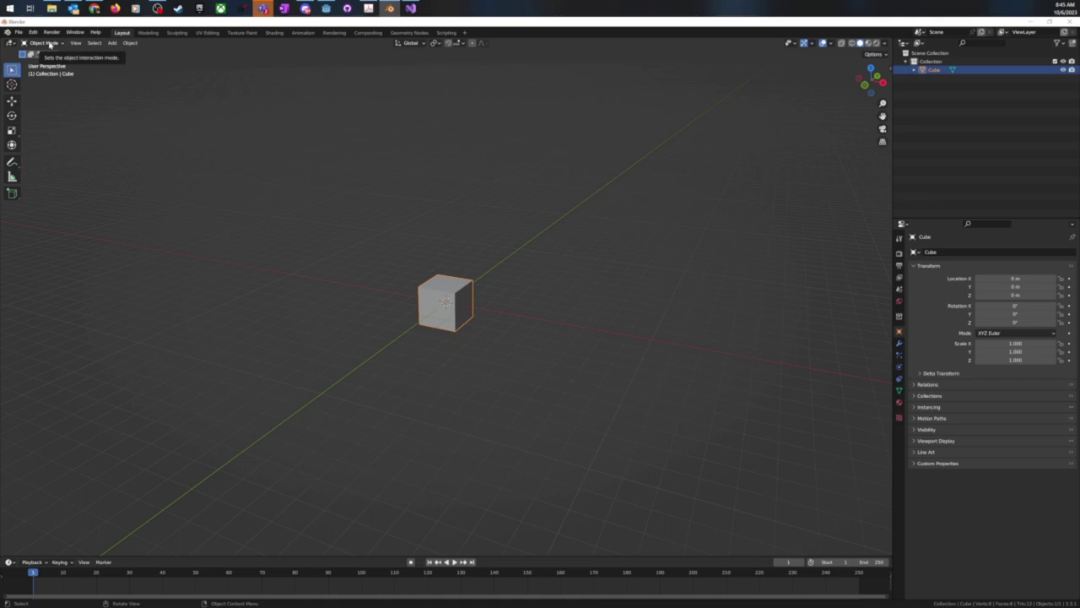
middle_click_drag(576, 299, 462, 314)
middle_click_drag(596, 347, 562, 330)
scroll(571, 328, "up", 2)
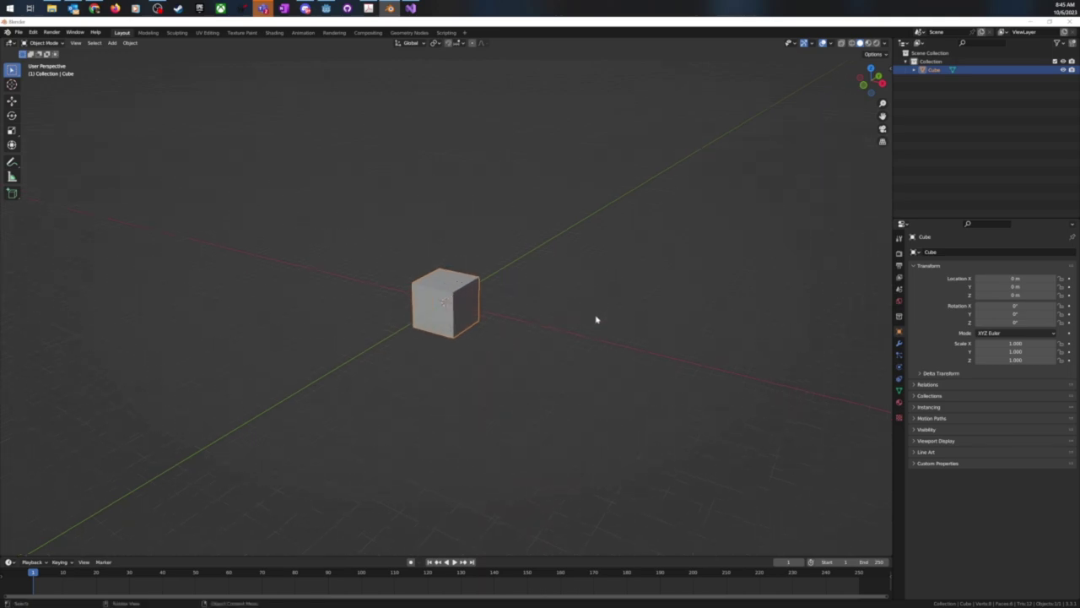
- Enter Edit Mode on the cube and cancel the stray scale and move, keeping its original shape
key("Tab")
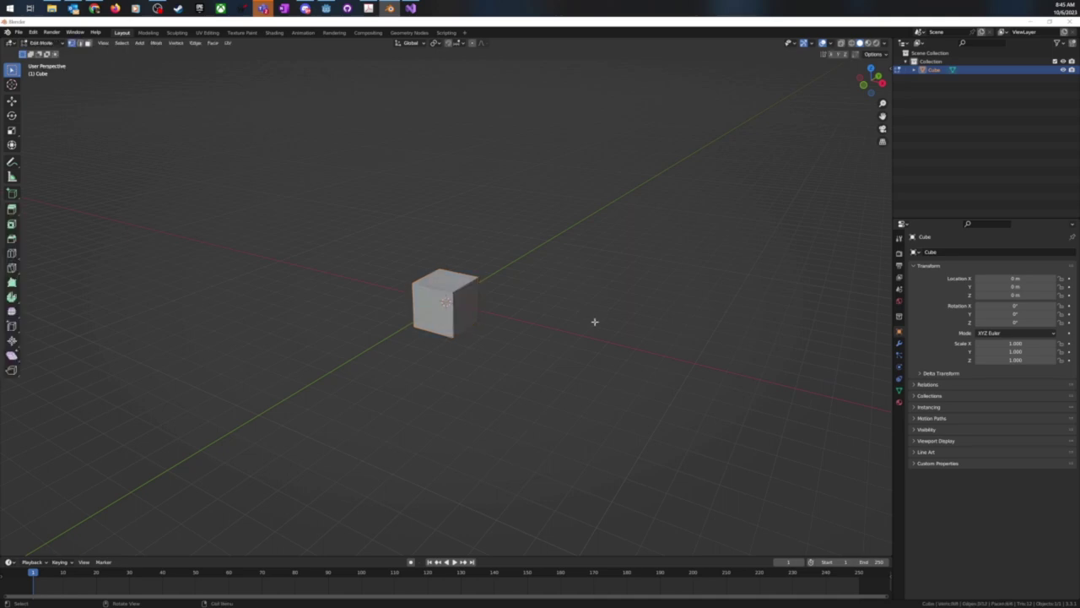
key("s")
mouse_move(591, 323)
middle_mouse_down()
mouse_move(554, 328)
mouse_move(599, 326)
mouse_move(583, 321)
middle_mouse_up()
middle_click_drag(526, 295, 563, 297)
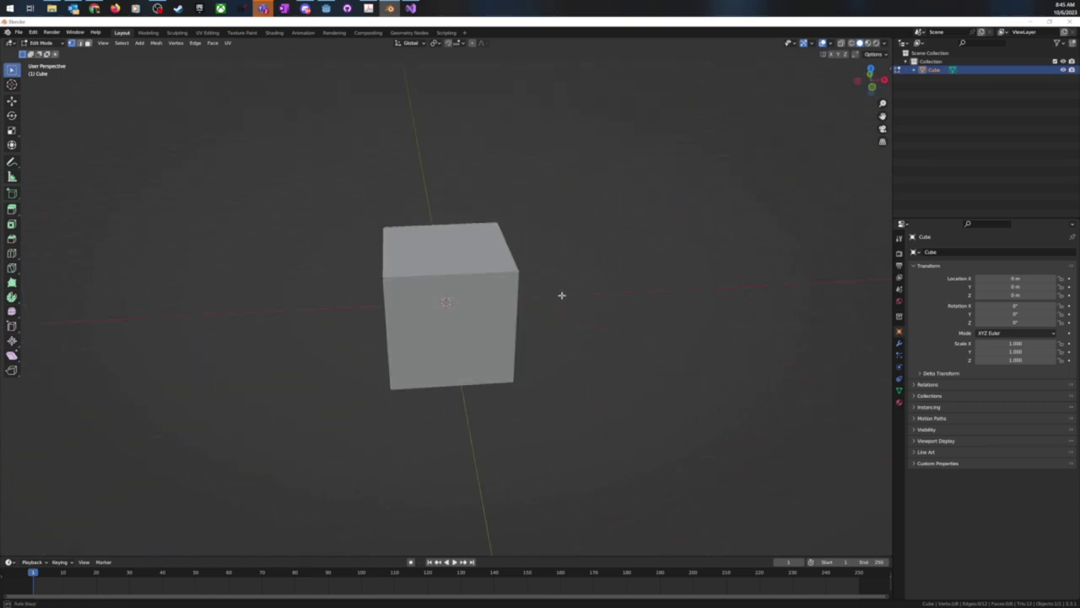
key("g")
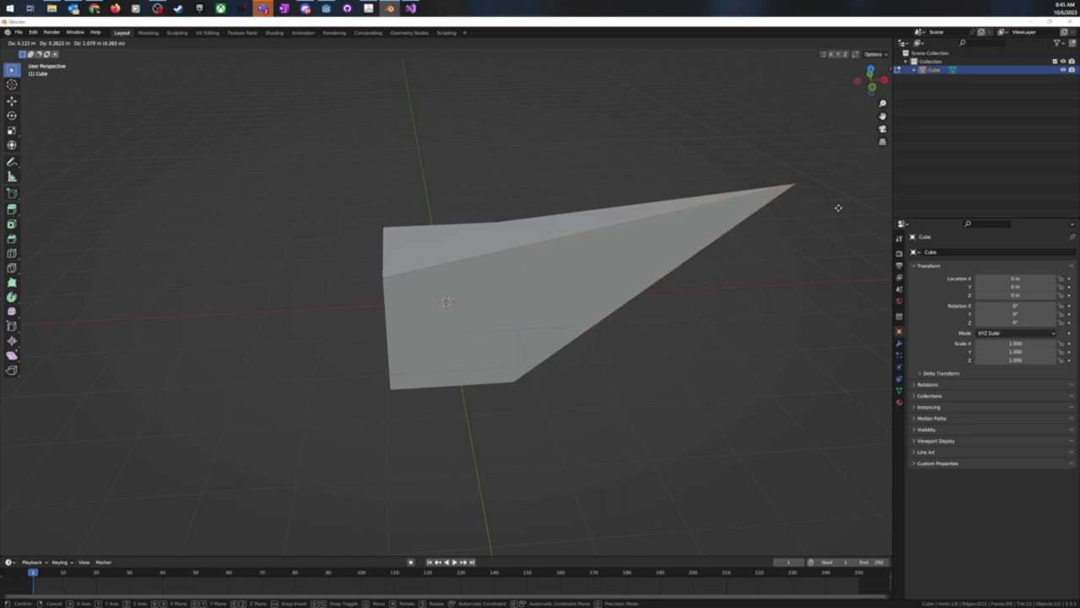
middle_click_drag(728, 272, 656, 270)
scroll(656, 270, "down", 4)
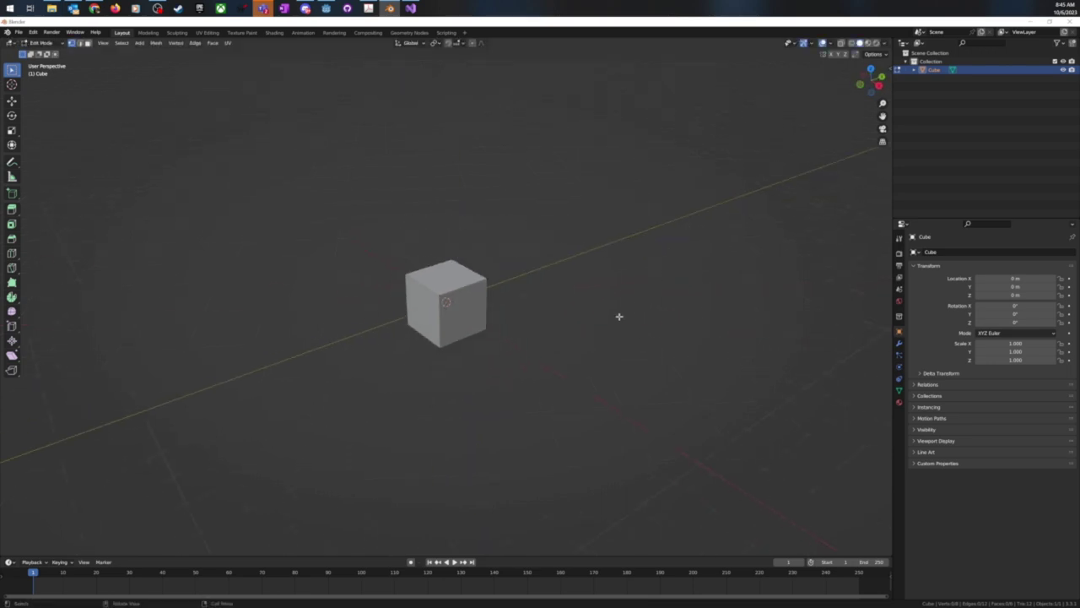
middle_click_drag(600, 335, 622, 323)
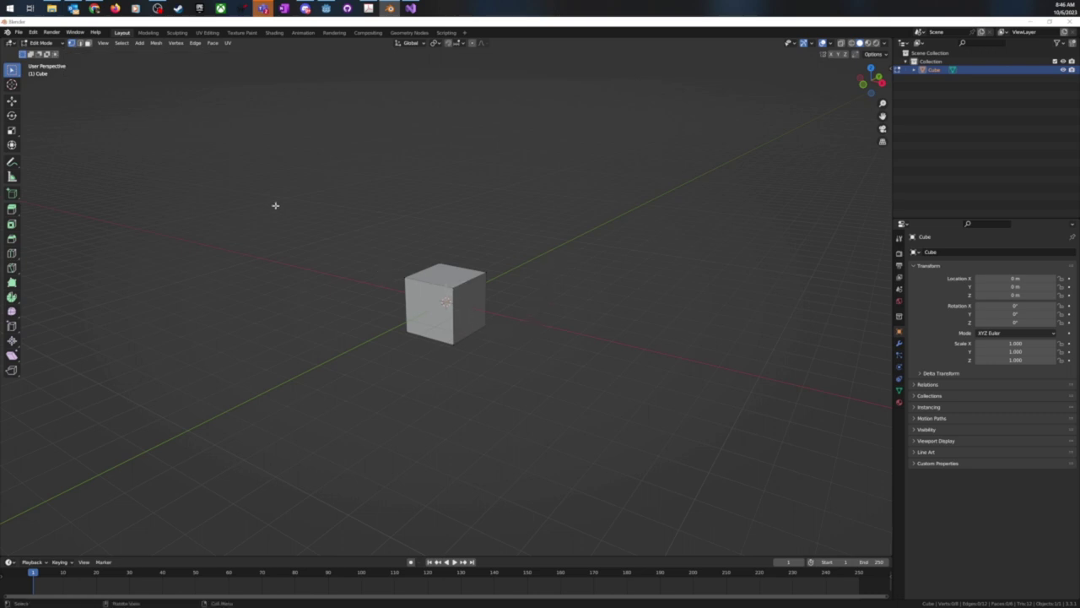
- Switch from Edge to Face select mode and try selecting the cube's edge and faces
left_click(80, 43)
left_click(434, 284)
left_click(88, 43)
left_click(473, 304)
left_click(454, 269)
left_click(463, 306)
left_click(464, 309)
left_click(466, 309)
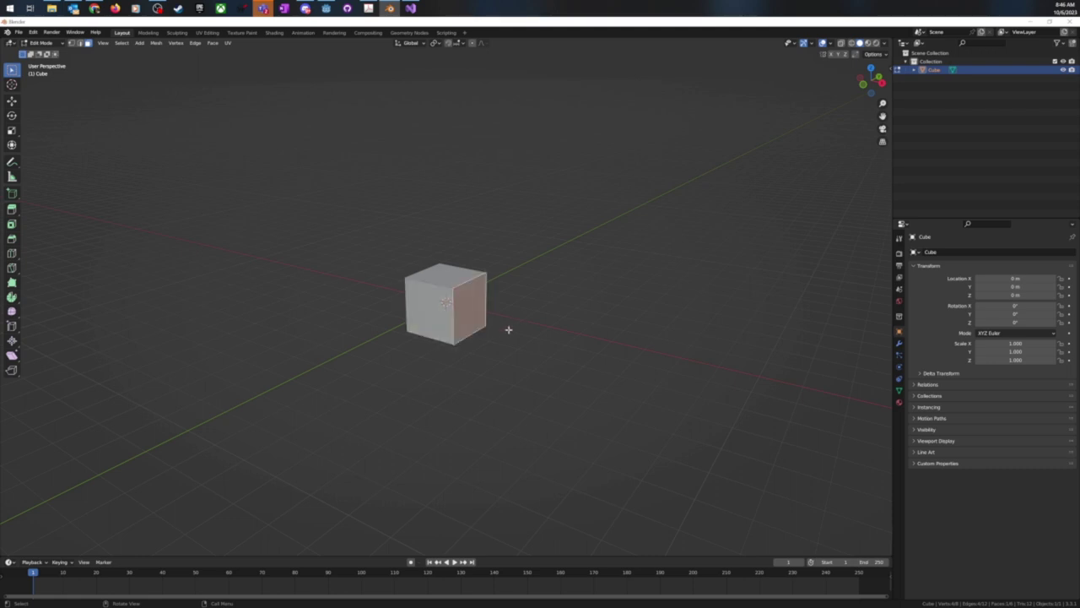
left_click_drag(453, 351, 477, 266)
left_click(493, 363)
middle_click_drag(533, 284, 506, 296)
left_click(595, 297)
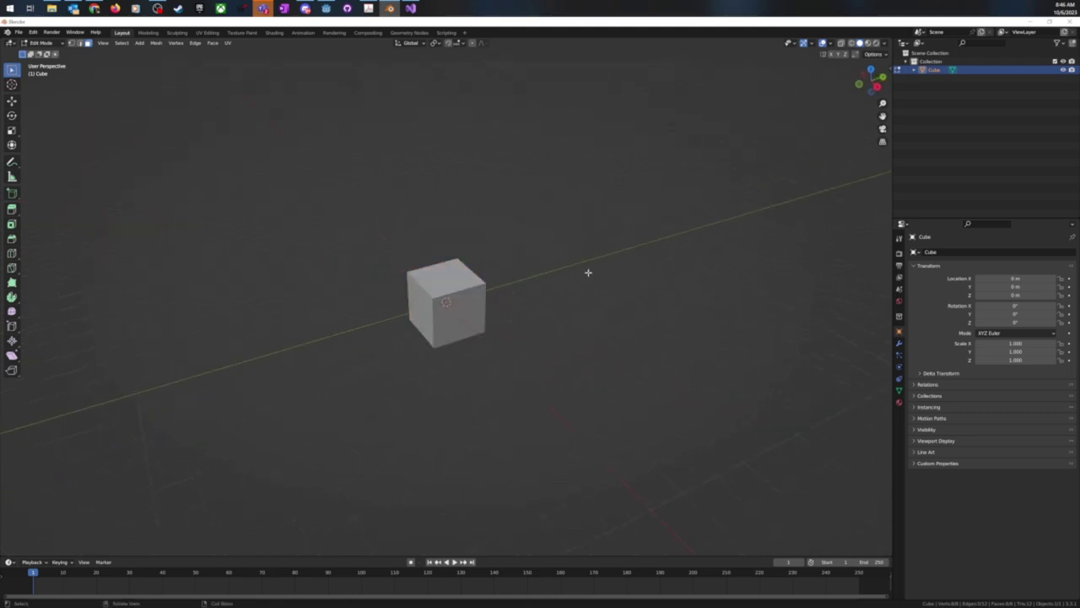
- Enable X-Ray and box-select every face of the cube
left_click(840, 42)
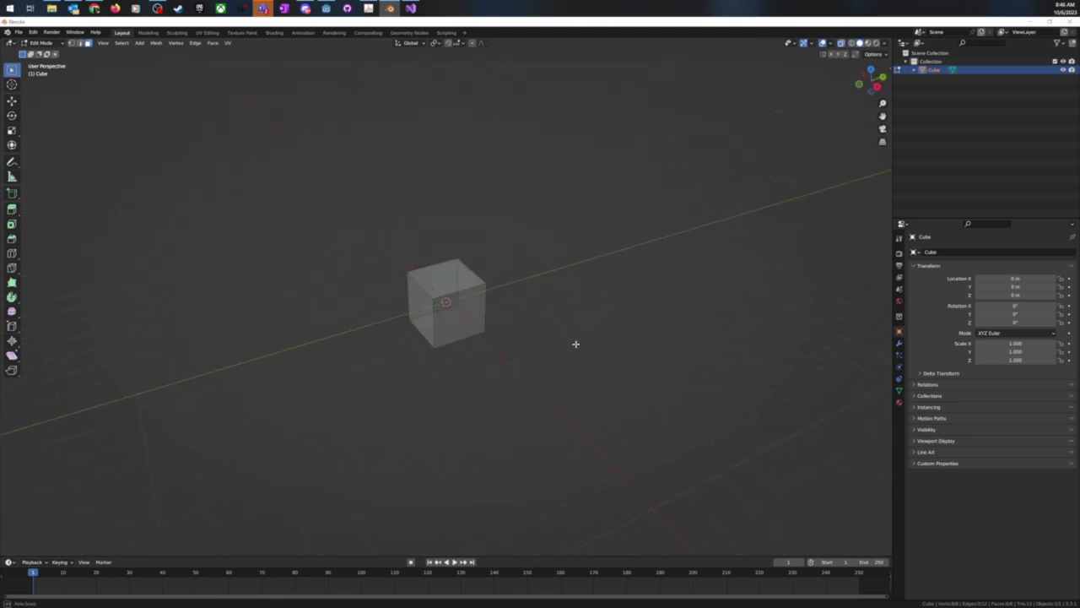
middle_click_drag(574, 343, 601, 327)
scroll(574, 330, "up", 4)
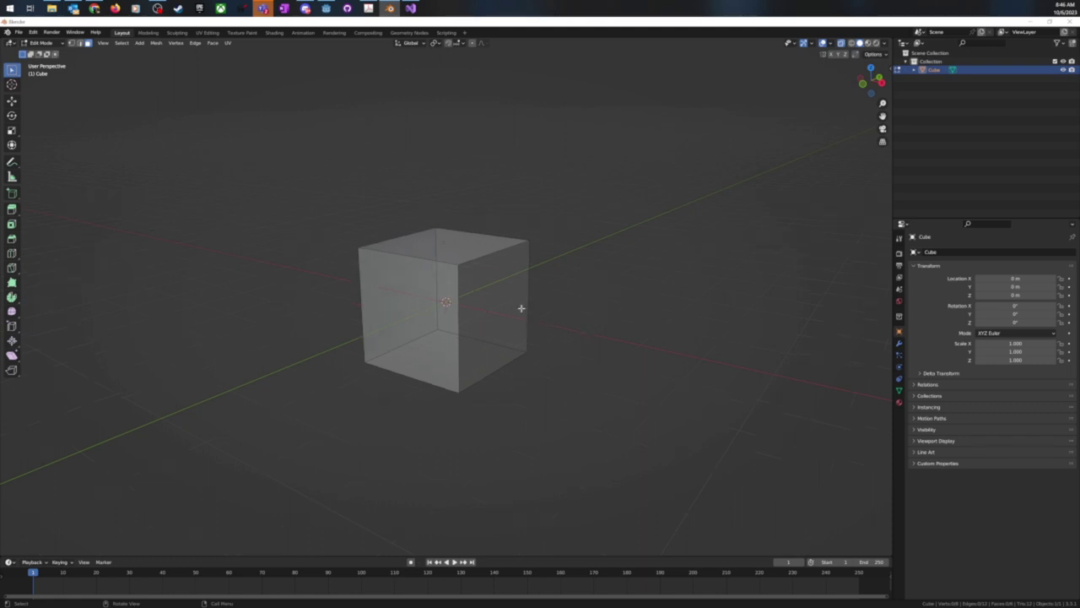
left_click(503, 319)
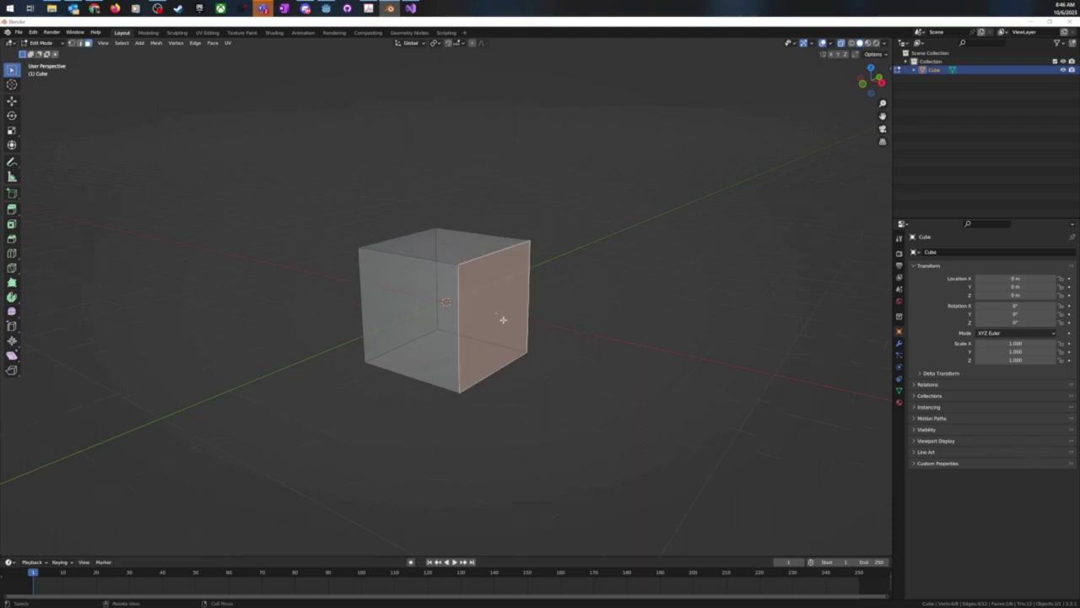
left_click(425, 329)
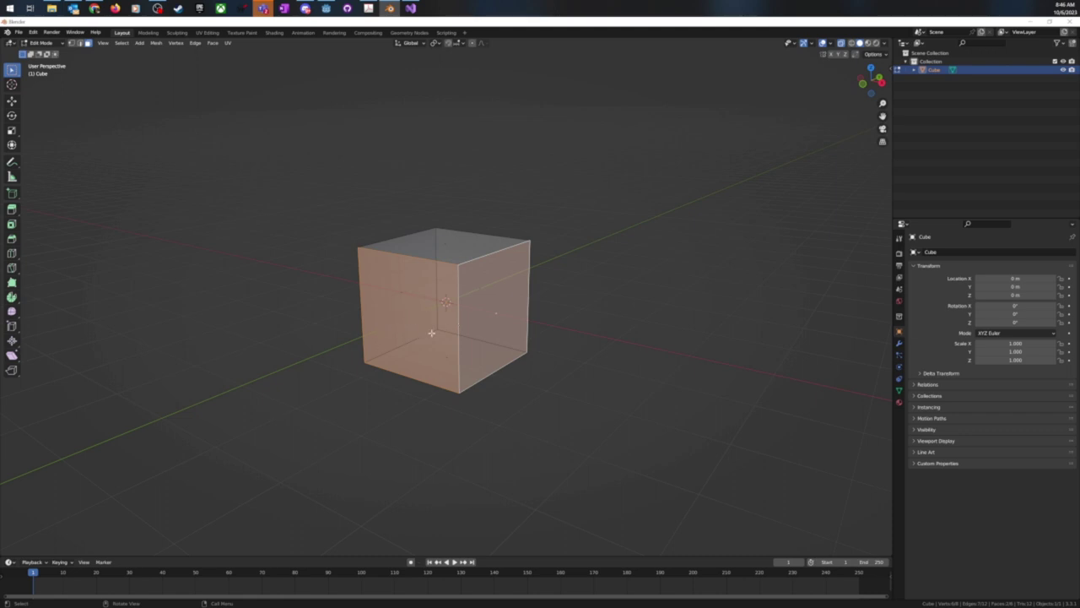
left_click(459, 371, "shift")
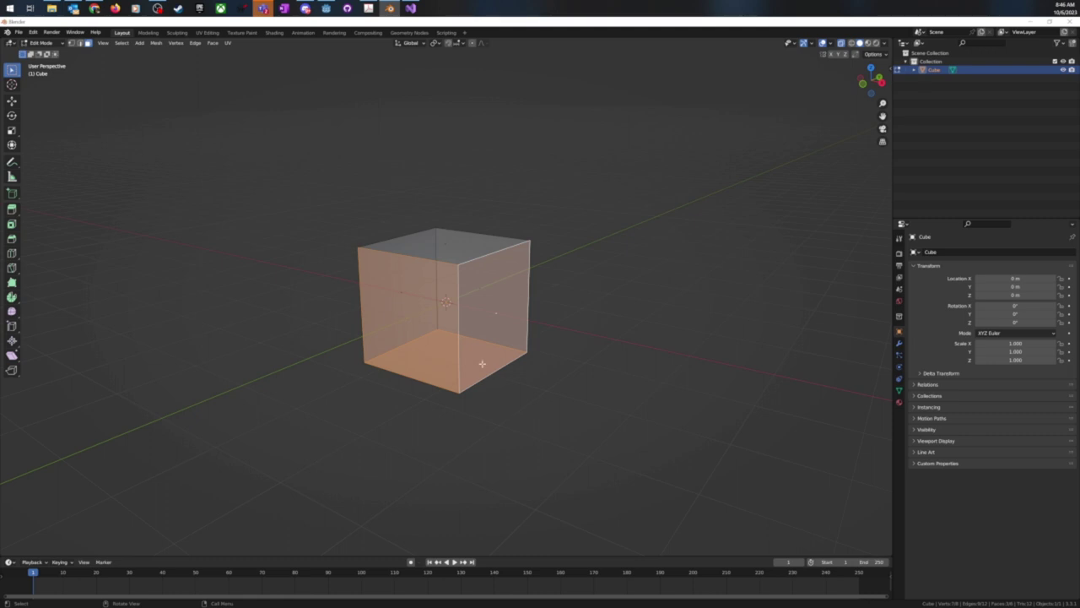
left_click_drag(614, 411, 335, 203)
middle_click_drag(335, 203, 465, 331)
scroll(473, 343, "down", 8)
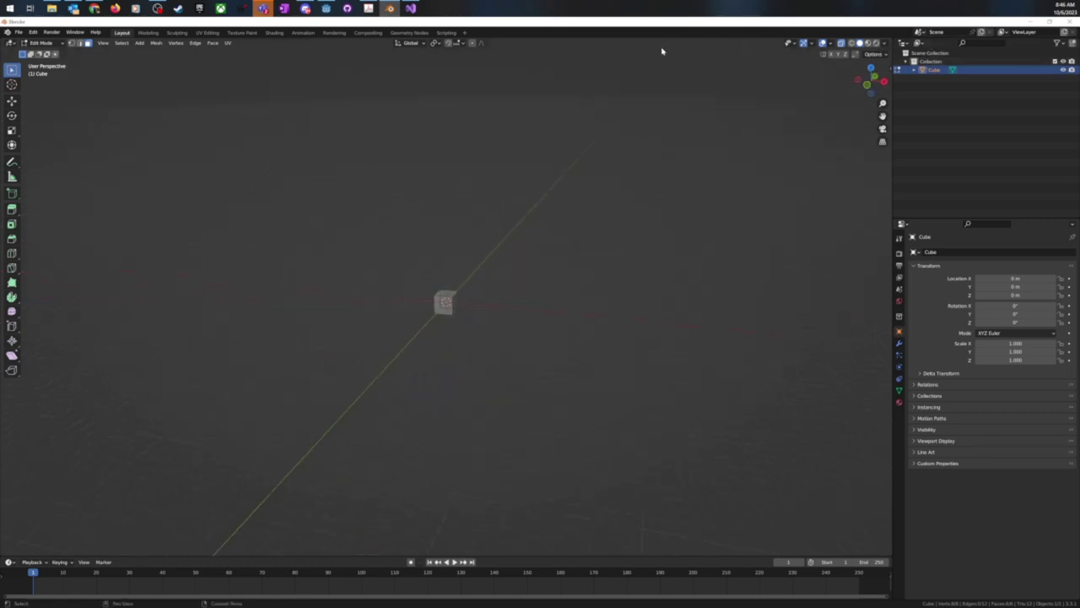
- Disable X-Ray and orbit around the solid 8-vertex cube from several angles
left_click(841, 43)
scroll(521, 323, "up", 3)
middle_click_drag(562, 330, 538, 335)
scroll(537, 335, "down", 8)
scroll(540, 333, "up", 3)
middle_click_drag(535, 327, 473, 312)
scroll(511, 333, "down", 3)
middle_click_drag(552, 332, 591, 335)
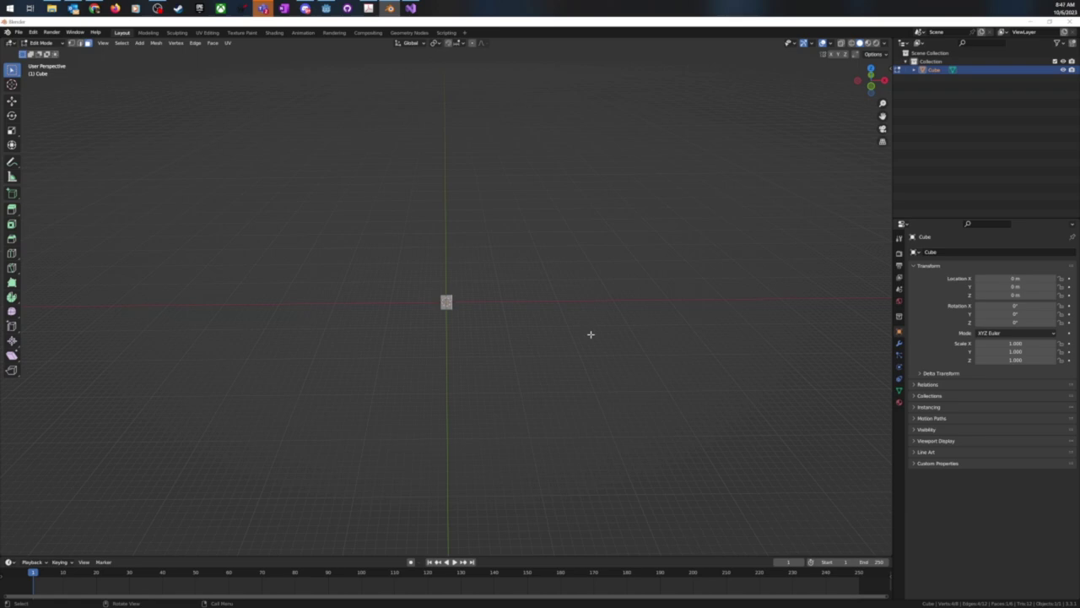
middle_click_drag(590, 322, 564, 327)
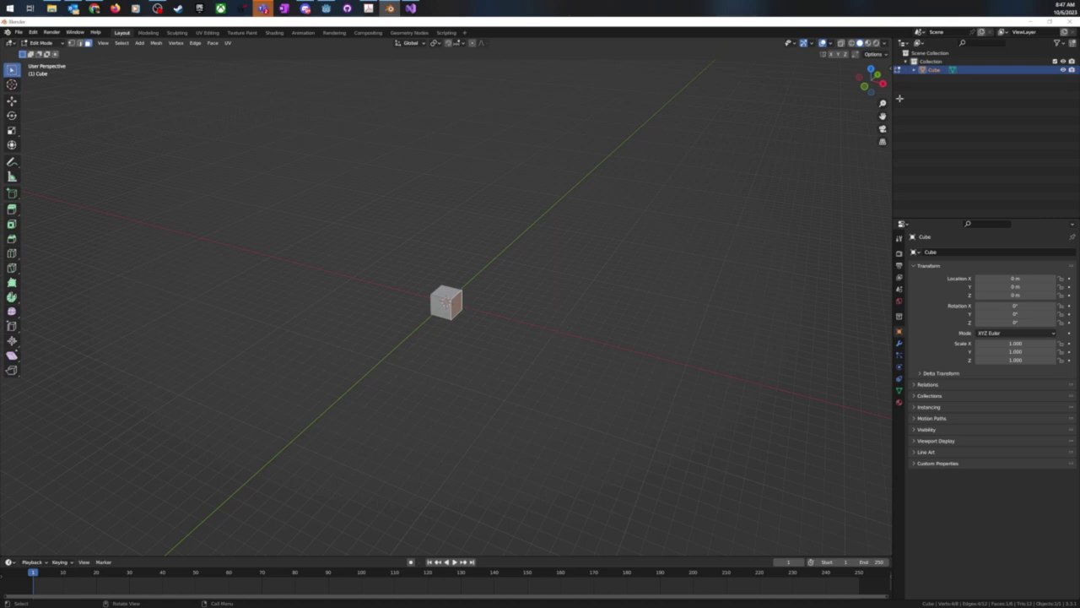
- Rename the Cube object in the Outliner to LongAndWide
double_click(934, 69)
type("L")
type("angAndel")
key("Return")
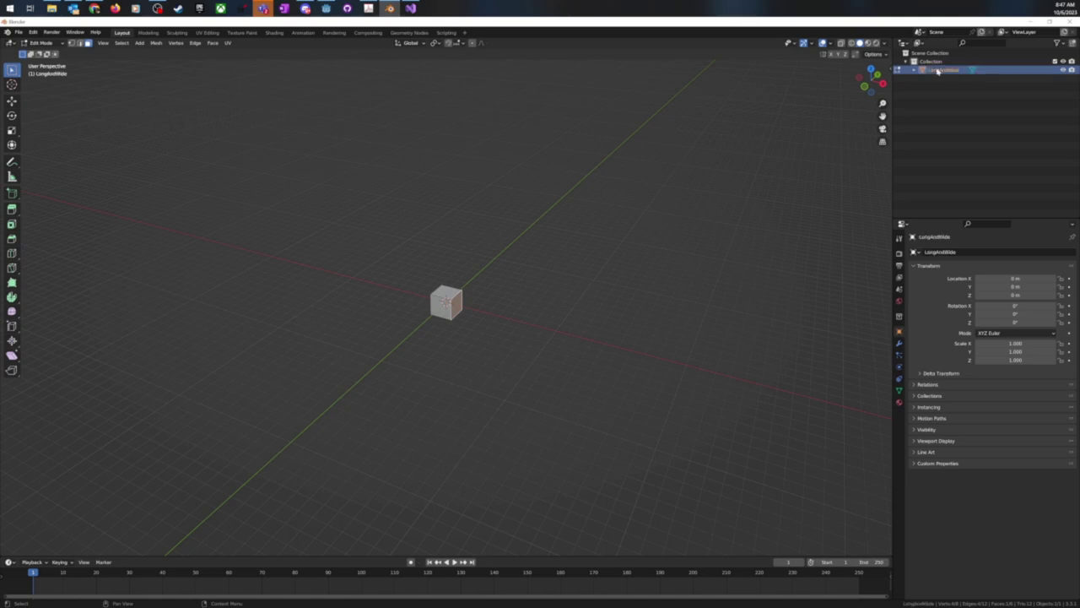
mouse_move(656, 258)
middle_mouse_down()
mouse_move(704, 258)
mouse_move(630, 275)
mouse_move(649, 270)
middle_mouse_up()
scroll(718, 263, "down", 2)
scroll(603, 301, "up", 2)
scroll(603, 304, "down", 2)
middle_click_drag(603, 304, 784, 317)
- Stretch the LongAndWide cube's selected face along X into a long bar
key("g")
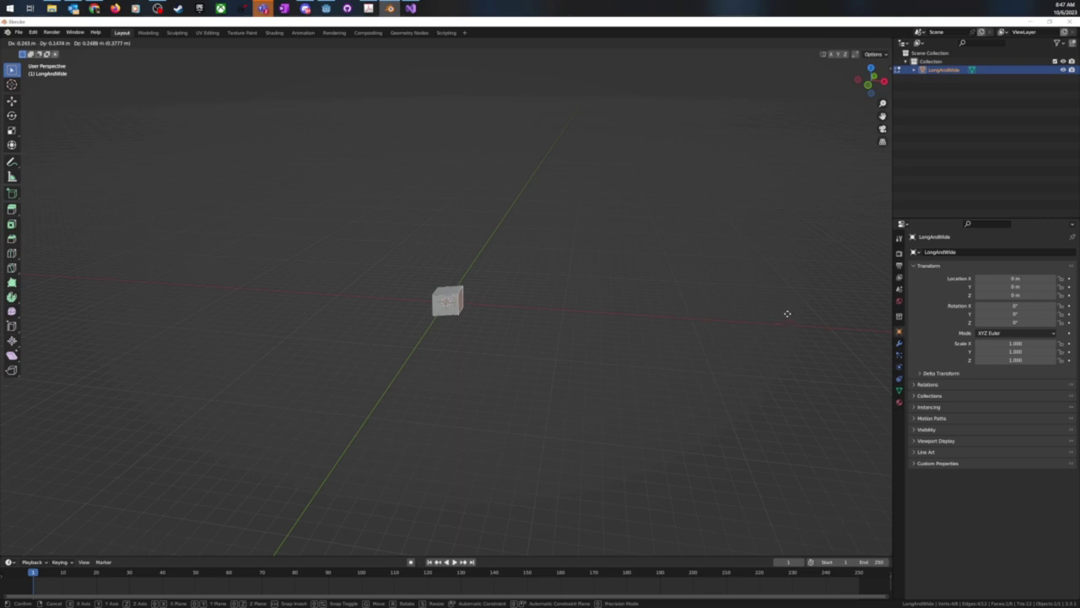
key("x")
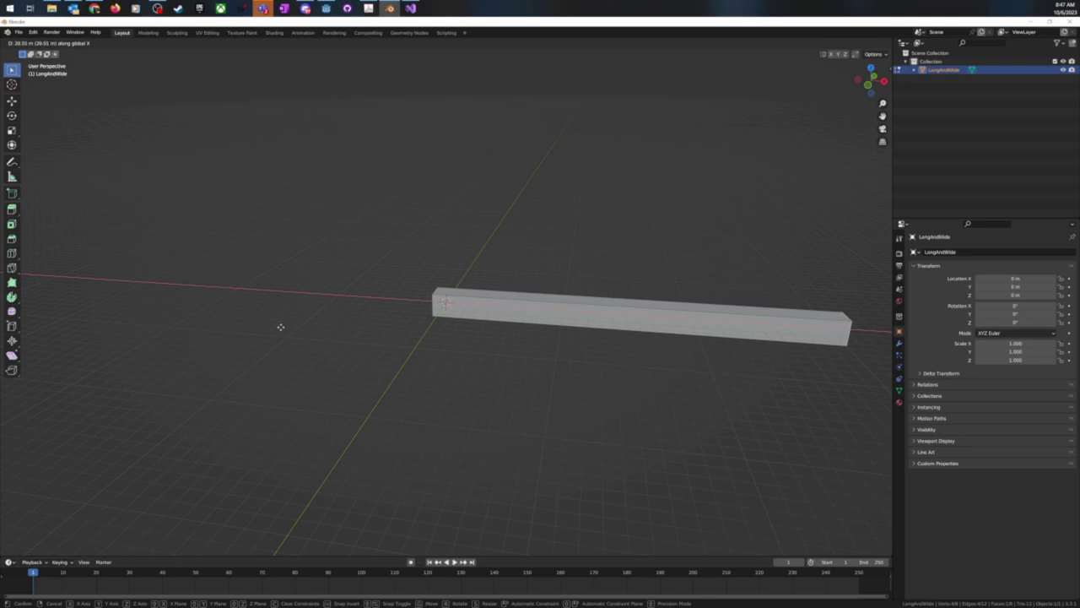
left_click(281, 326)
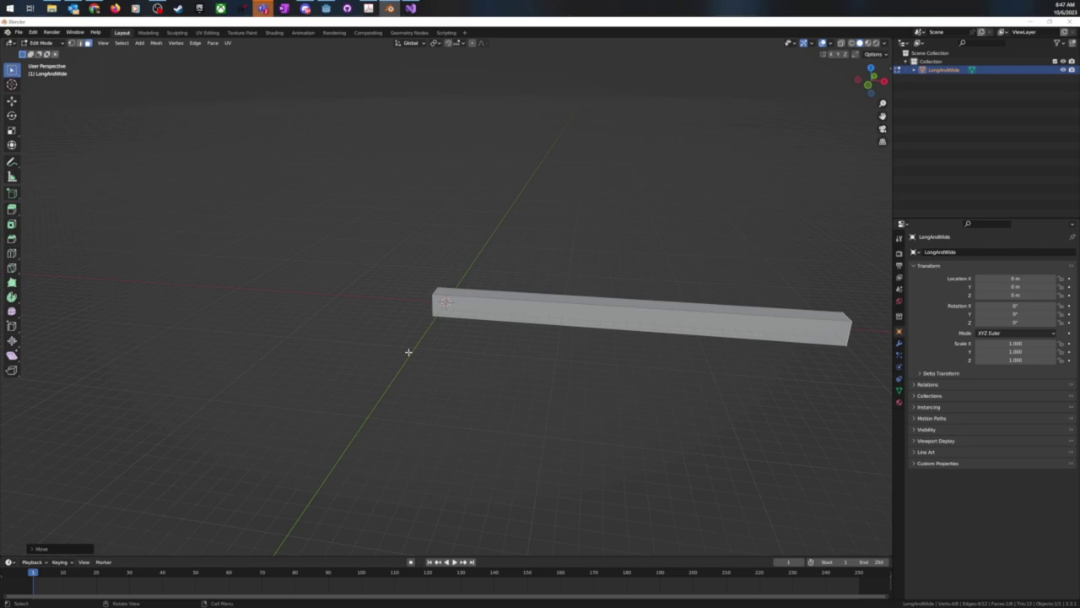
- Undo and redo the stretch to compare, settling on the shorter bar
key("ctrl+z")
middle_click_drag(450, 316, 436, 320)
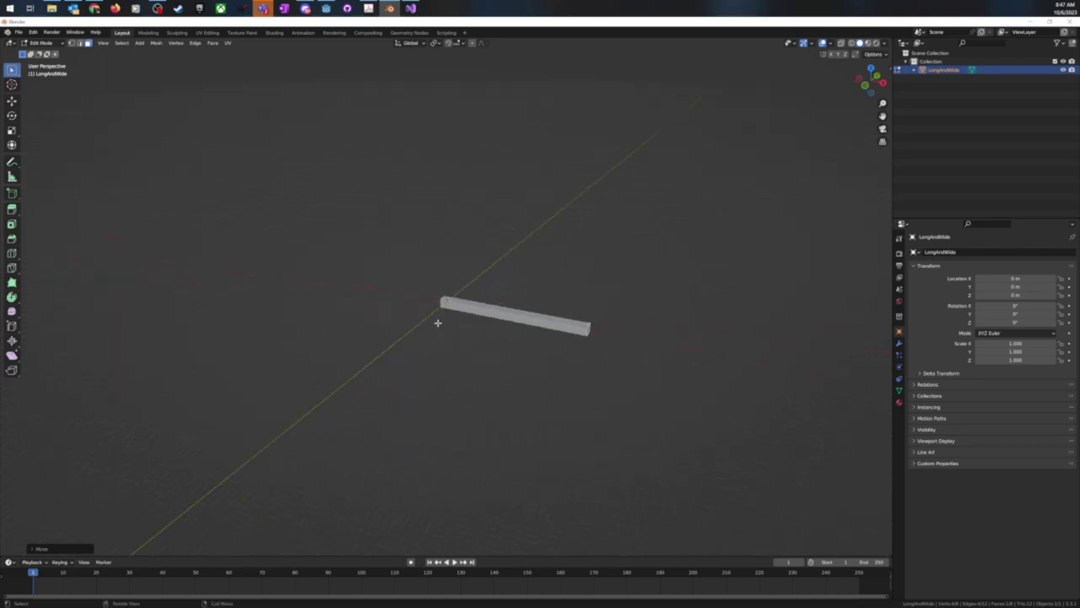
key("ctrl+shift+z")
key("ctrl+z")
key("ctrl+z")
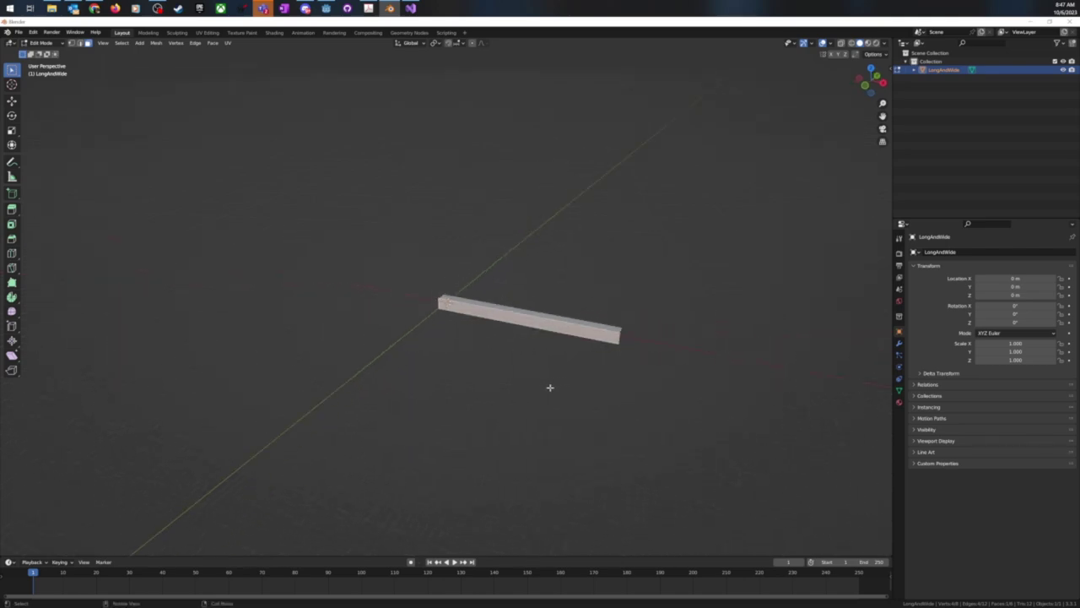
middle_click_drag(545, 386, 476, 375)
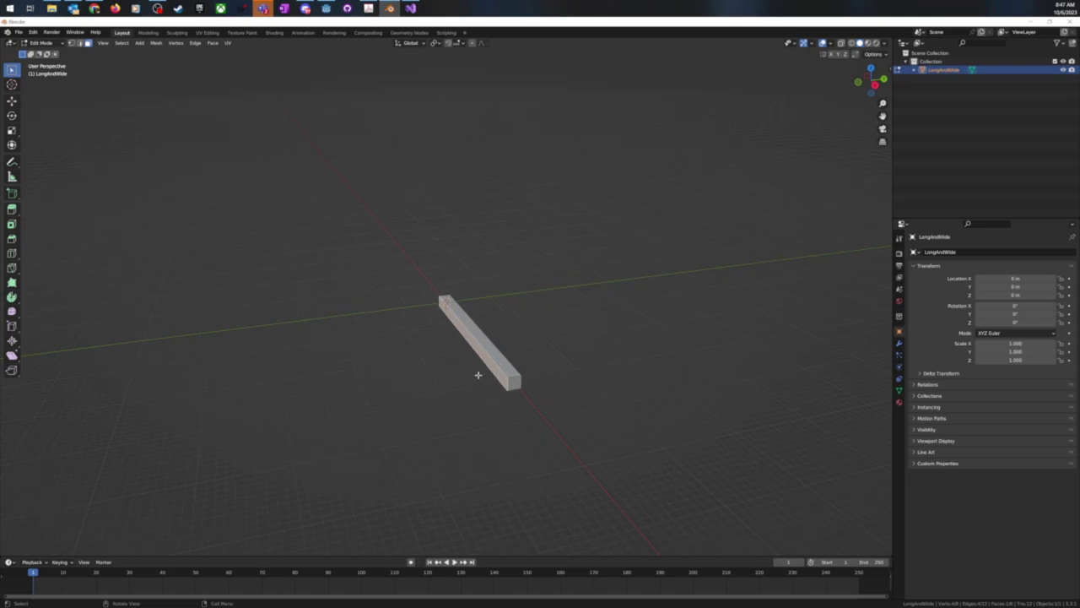
middle_click_drag(471, 385, 525, 384)
key("g")
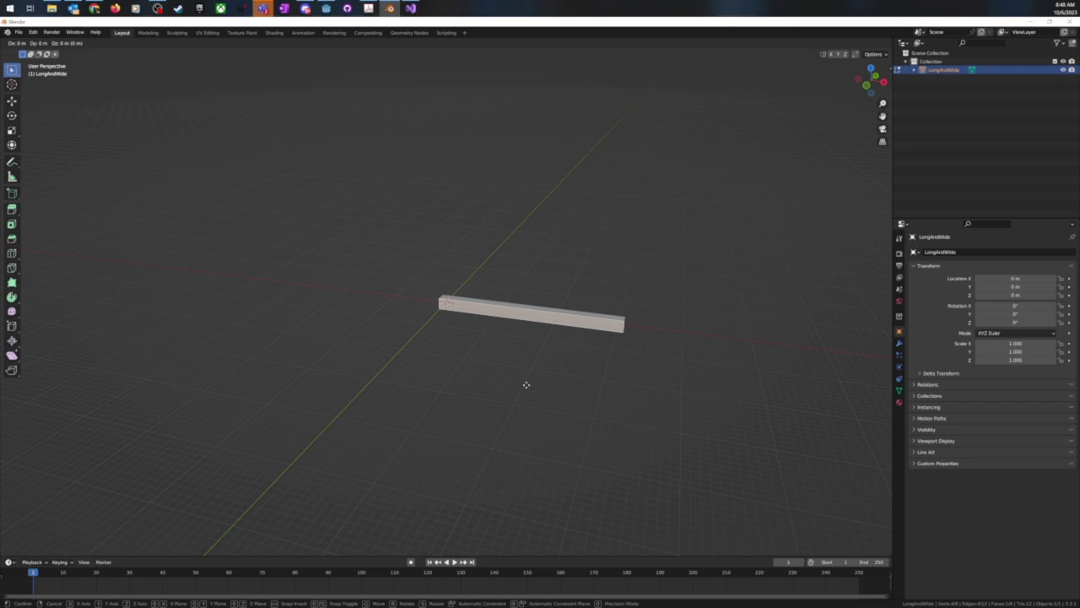
- Widen the bar along Y into a flat square slab, then bring up the save window
key("y")
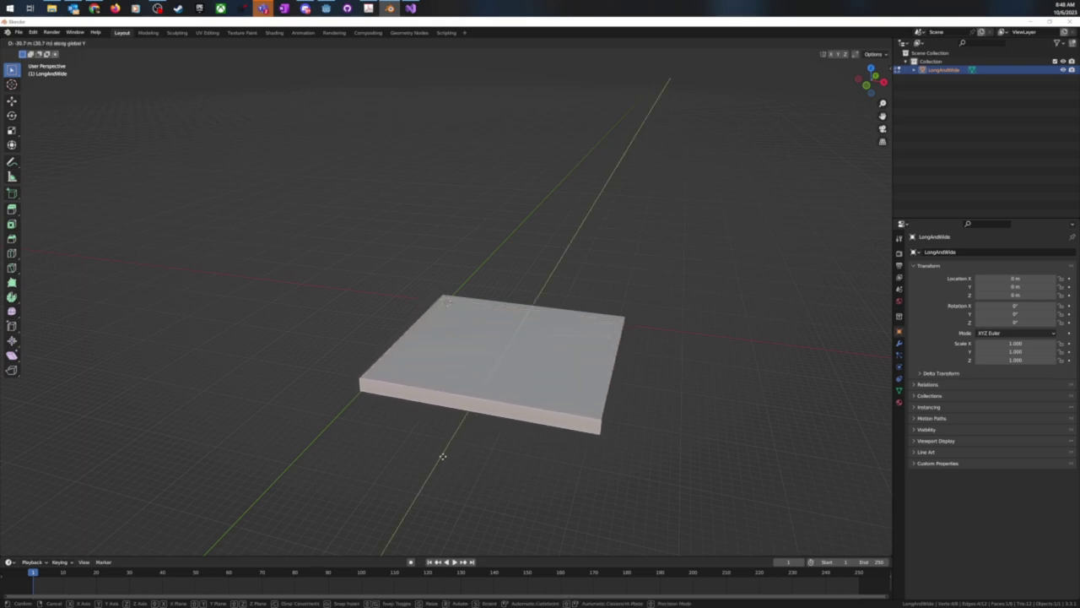
left_click(447, 455)
middle_click_drag(666, 457, 627, 448)
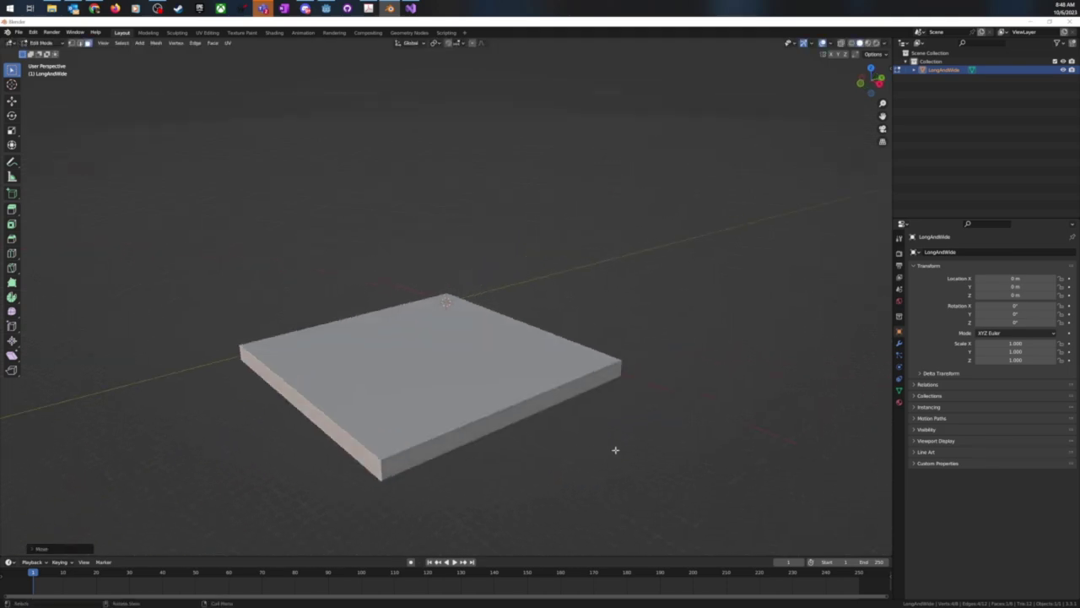
key("ctrl+s")
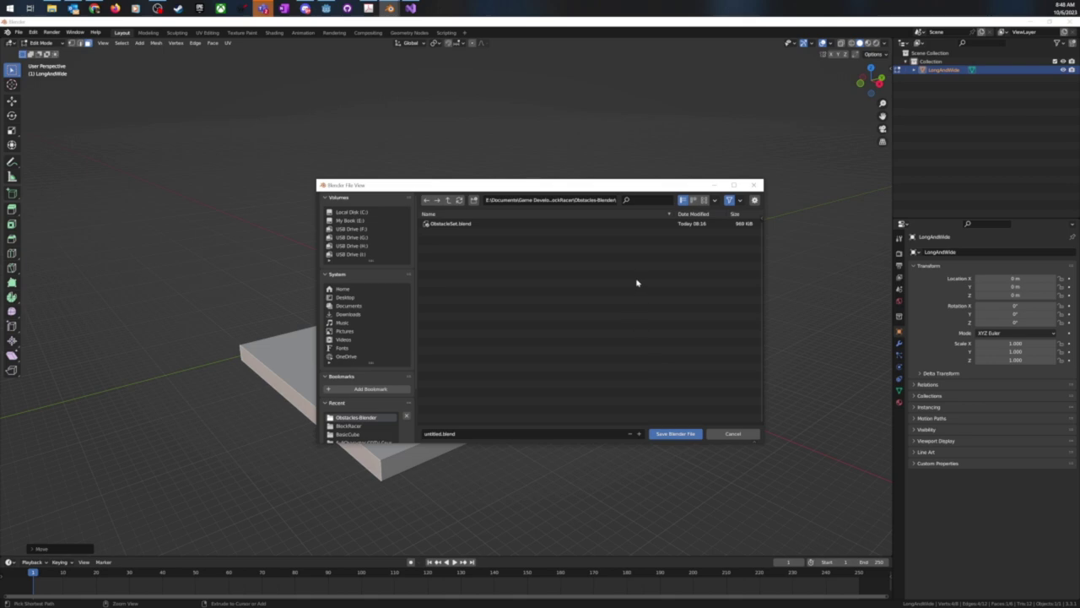
- Browse up to Game Development and into the YTTutorial\Blender-Obstacles folder
left_click(448, 200)
left_click(448, 200)
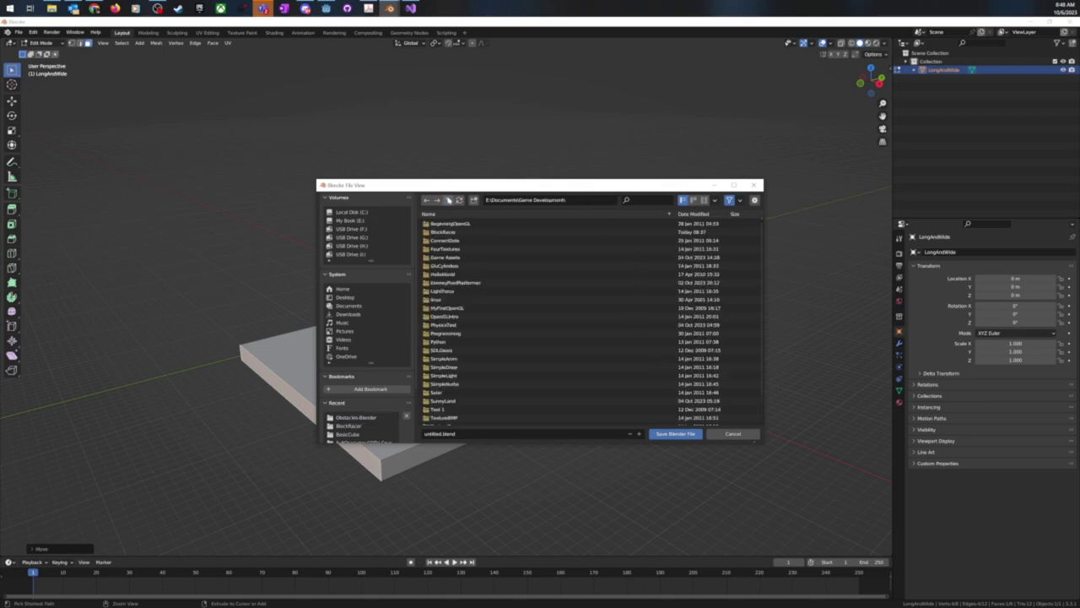
scroll(482, 333, "down", 2)
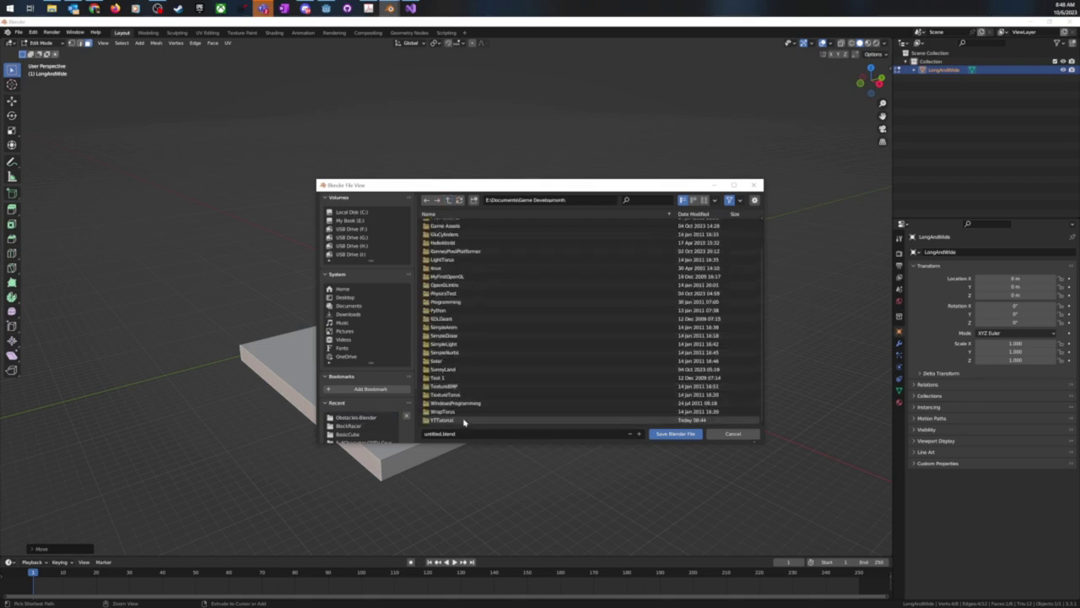
double_click(464, 420)
double_click(463, 234)
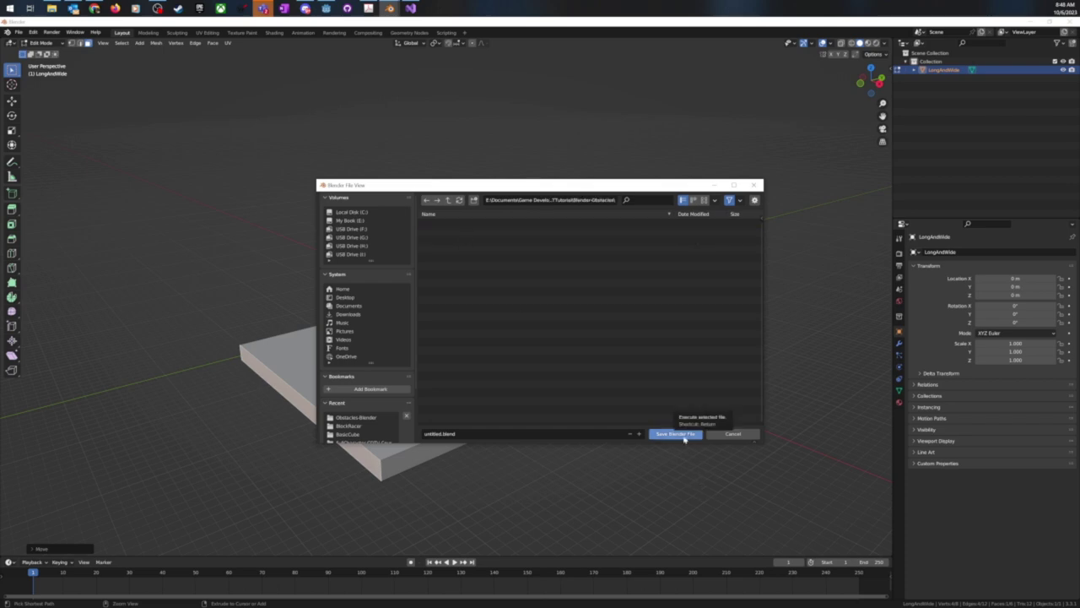
- Name the file BlenderObstacles.blend and save it
left_click(492, 434)
type("Blender")
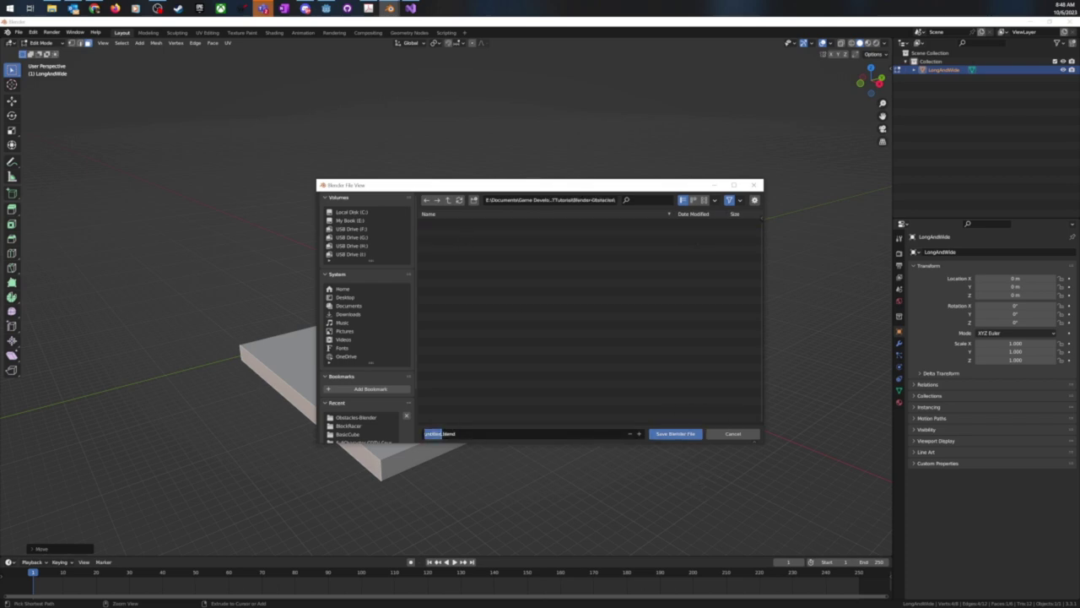
type("Obstacles")
left_click(677, 434)
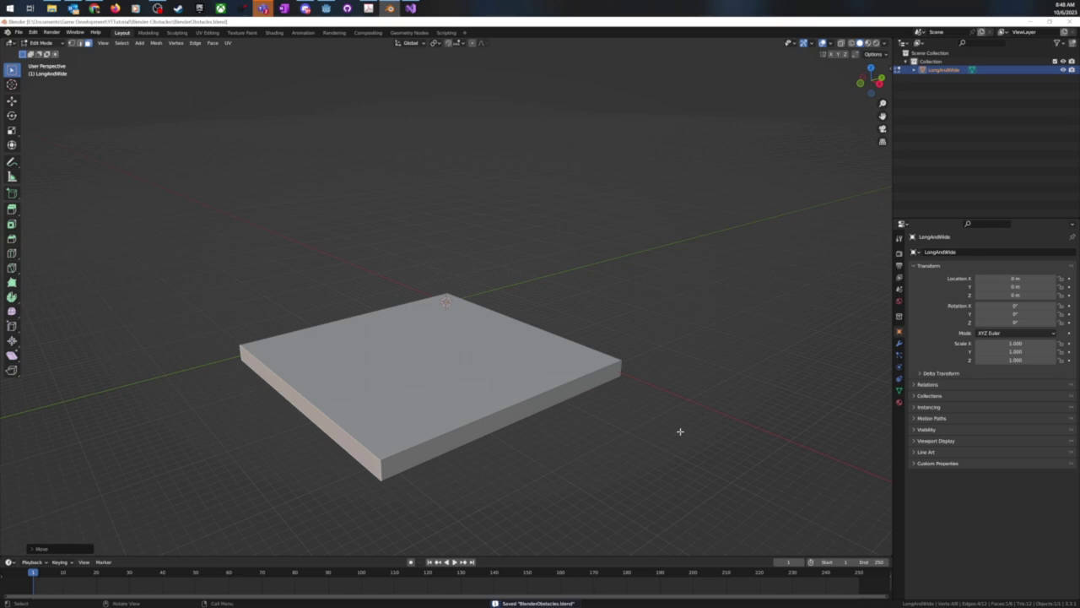
- Leave Edit Mode on the slab and deselect it in Object Mode
middle_click_drag(547, 439, 596, 442)
scroll(641, 434, "down", 3)
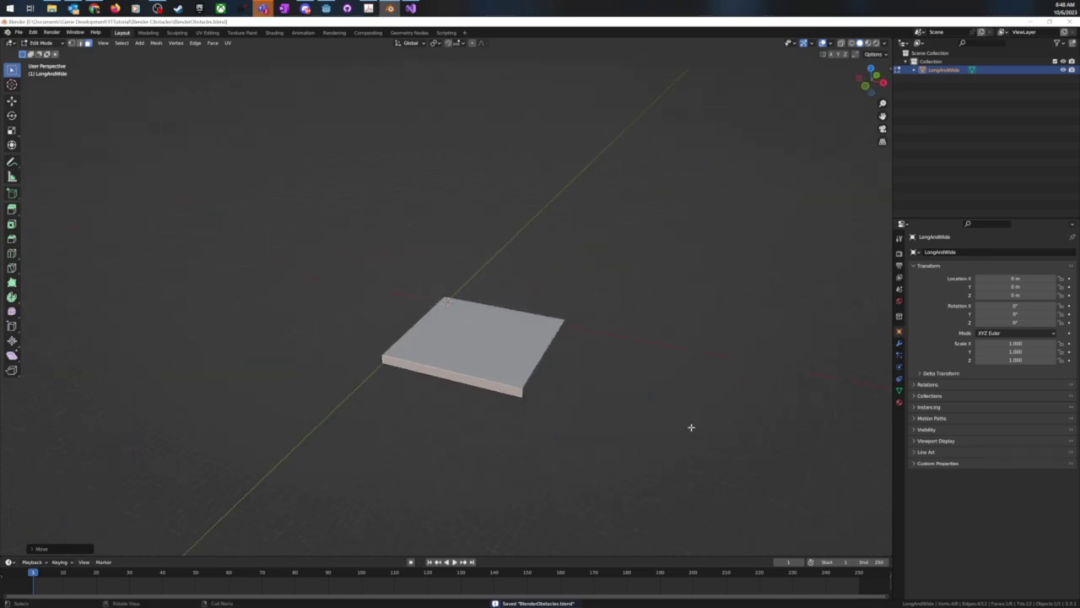
middle_click_drag(690, 377, 624, 393)
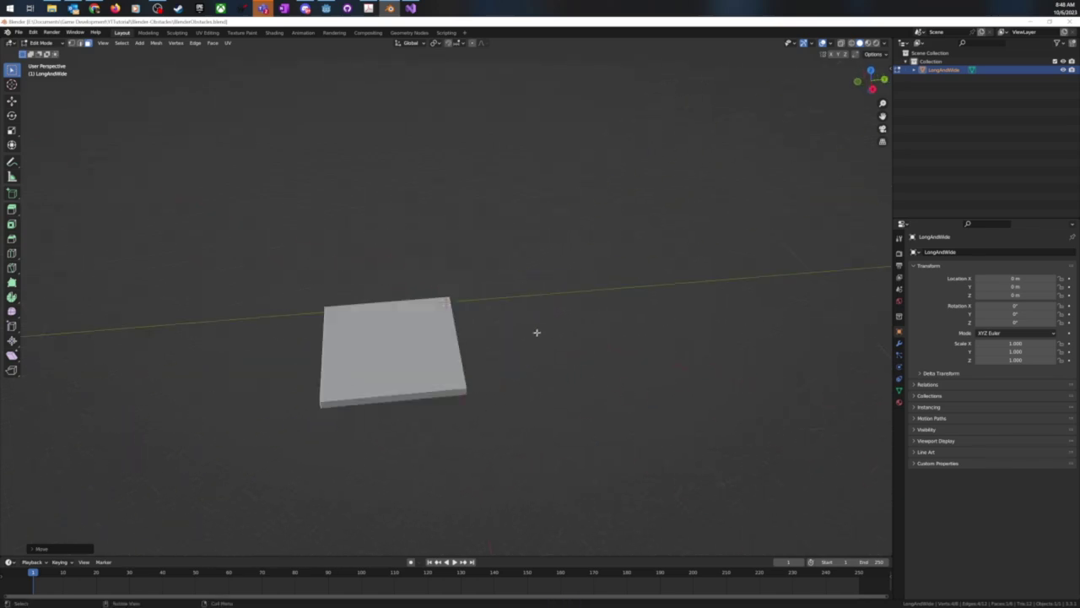
scroll(483, 298, "up", 4)
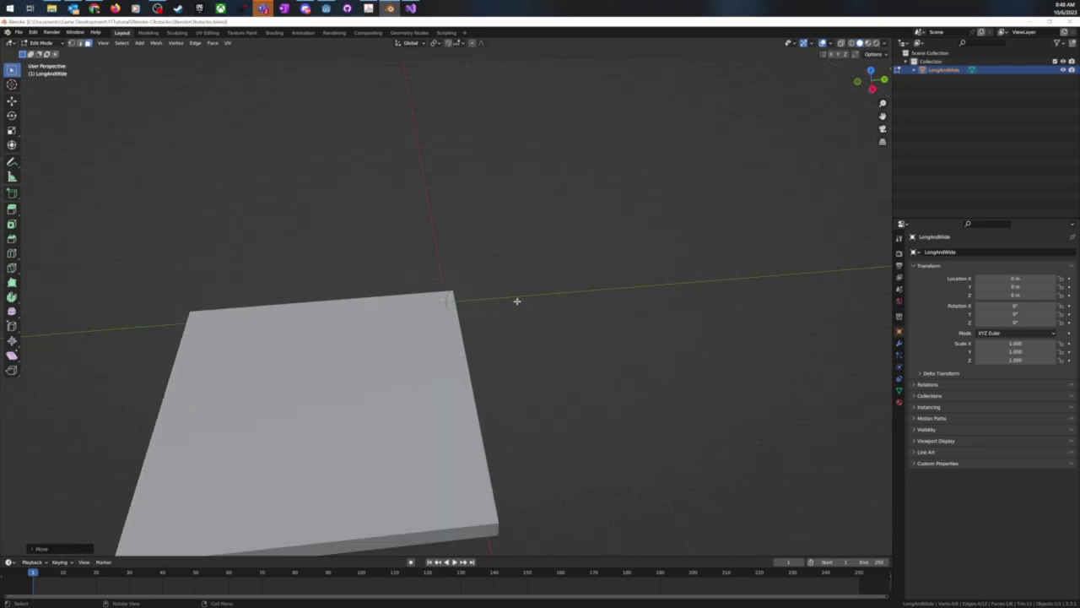
key("Tab")
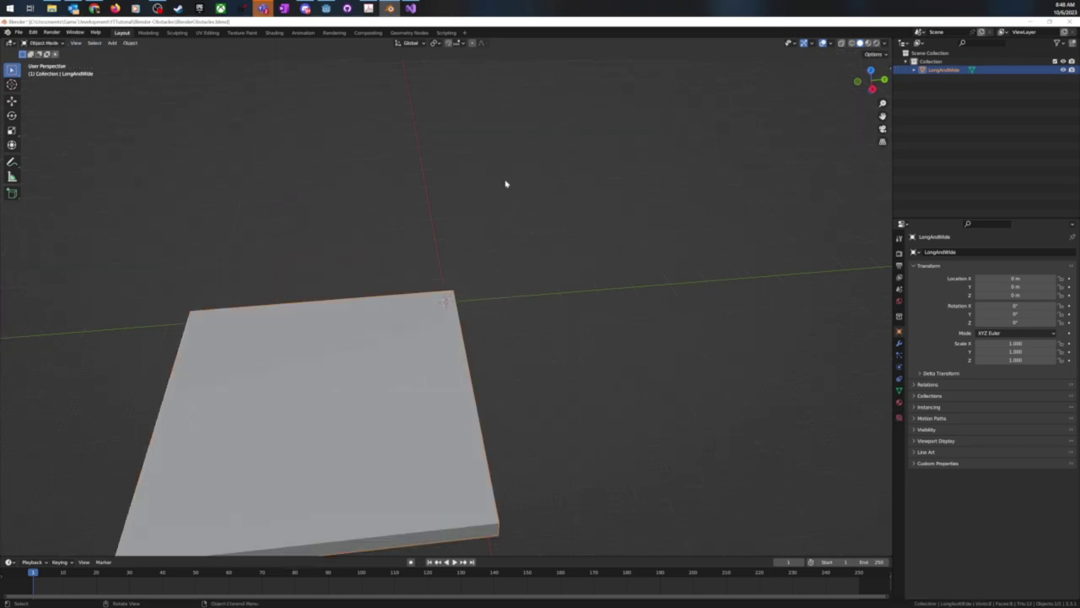
scroll(587, 283, "down", 4)
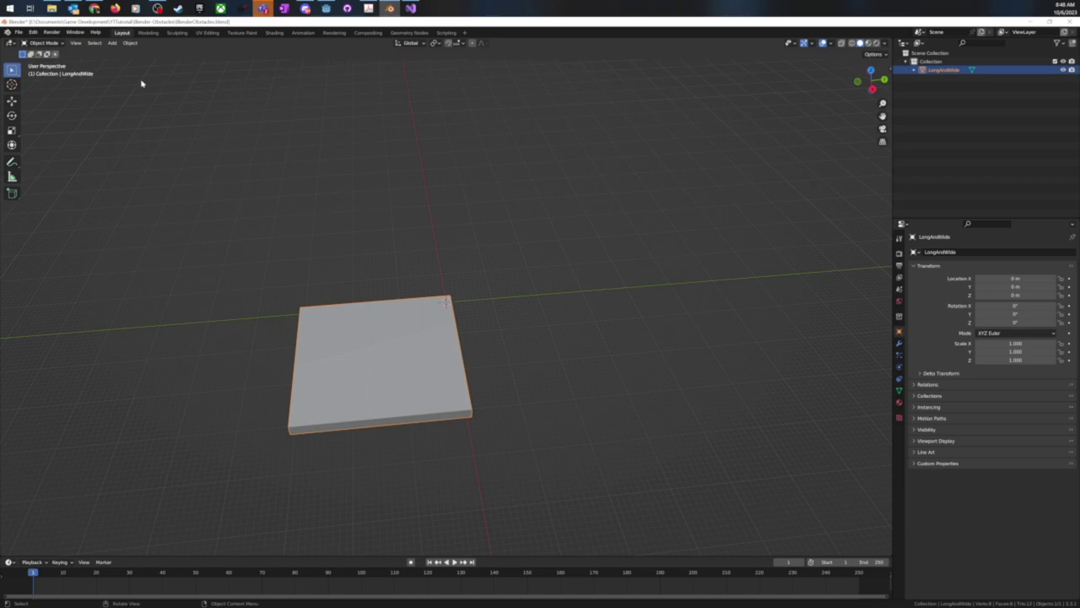
left_click(493, 304)
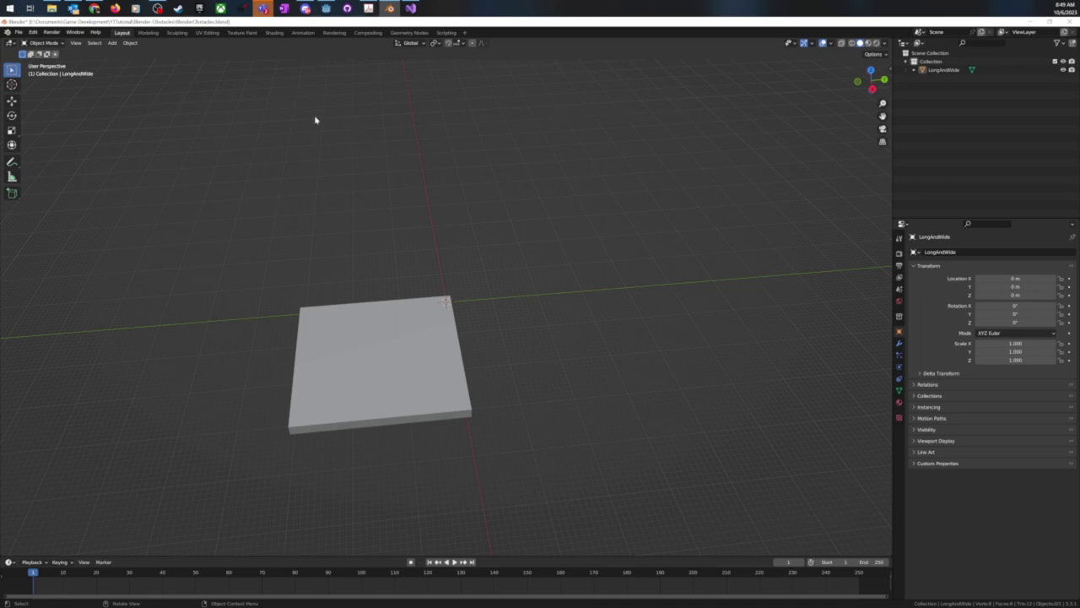
left_click(112, 42)
- Add a cube mesh and move it along Y to about 10.35 m
mouse_move(126, 59)
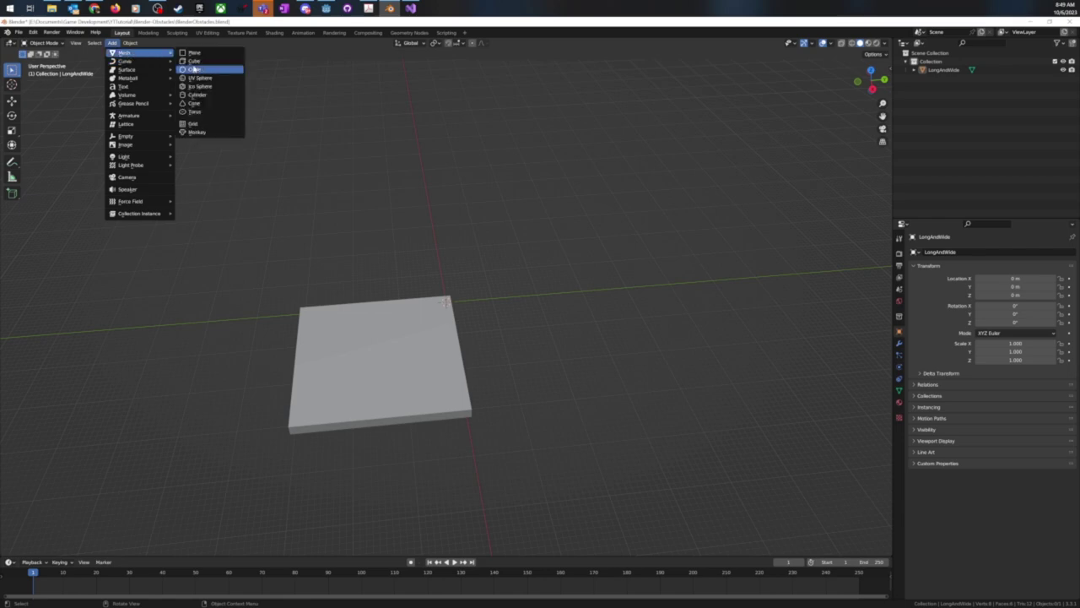
left_click(196, 62)
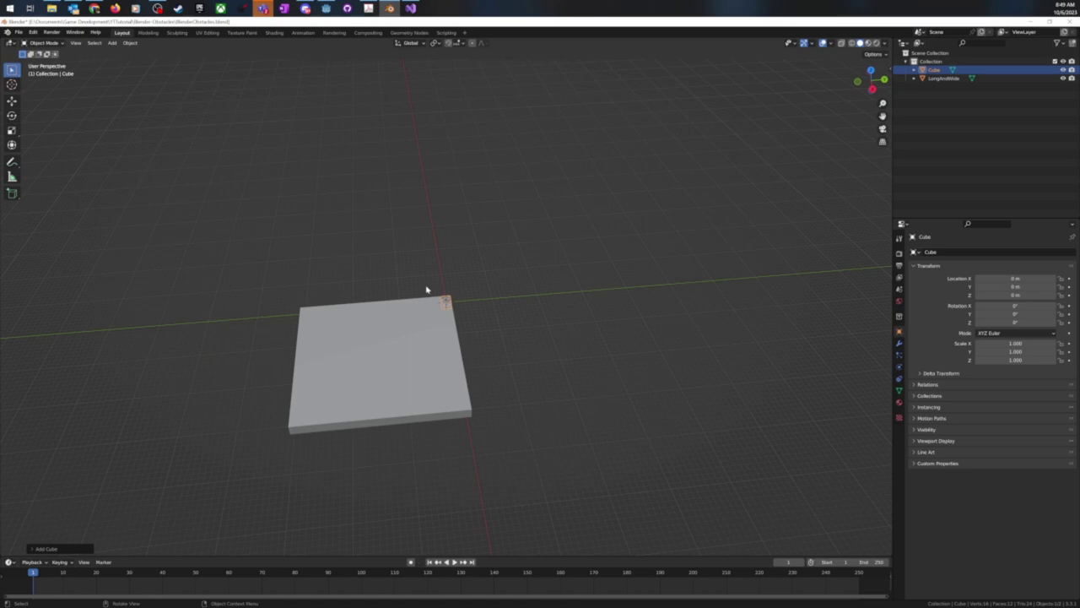
key("g")
key("y")
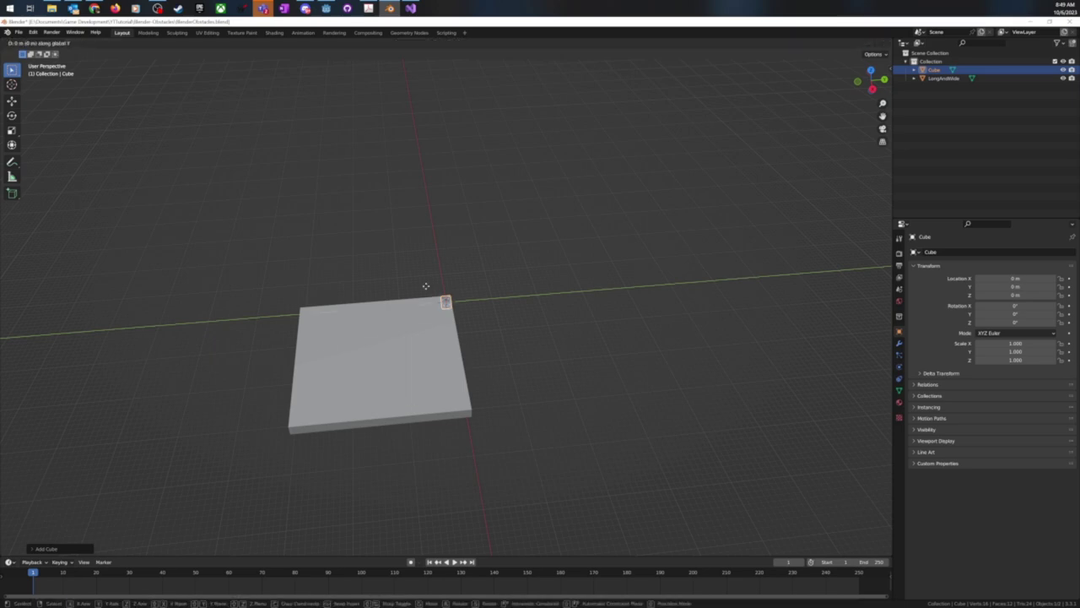
left_click(474, 287)
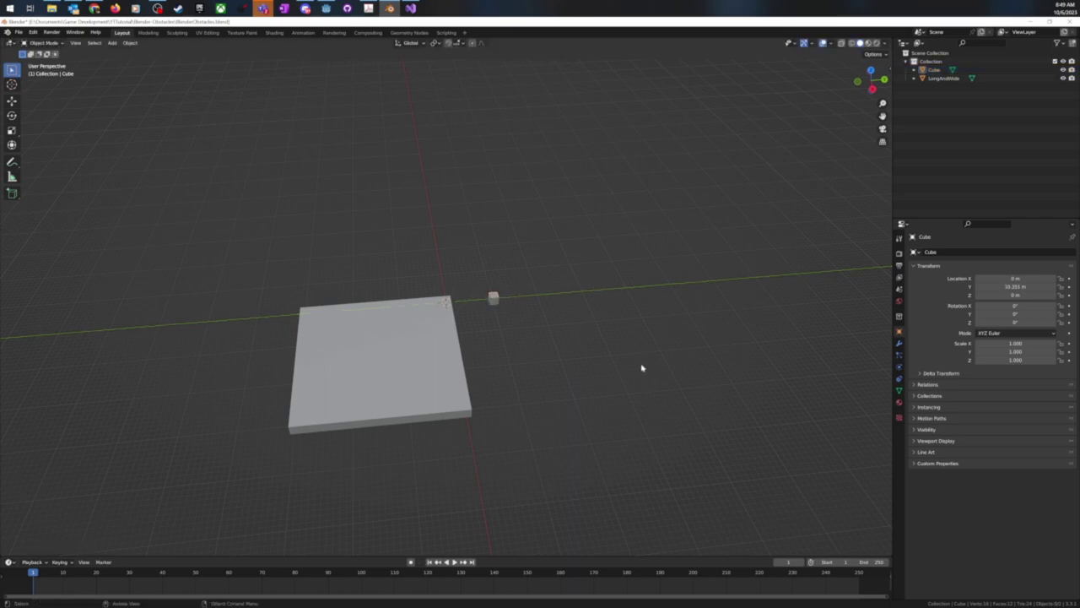
- Zoom around the slab and new cube, then select the small cube
scroll(605, 335, "up", 4)
mouse_move(620, 352)
middle_mouse_down()
mouse_move(661, 345)
mouse_move(706, 316)
mouse_move(637, 343)
middle_mouse_up()
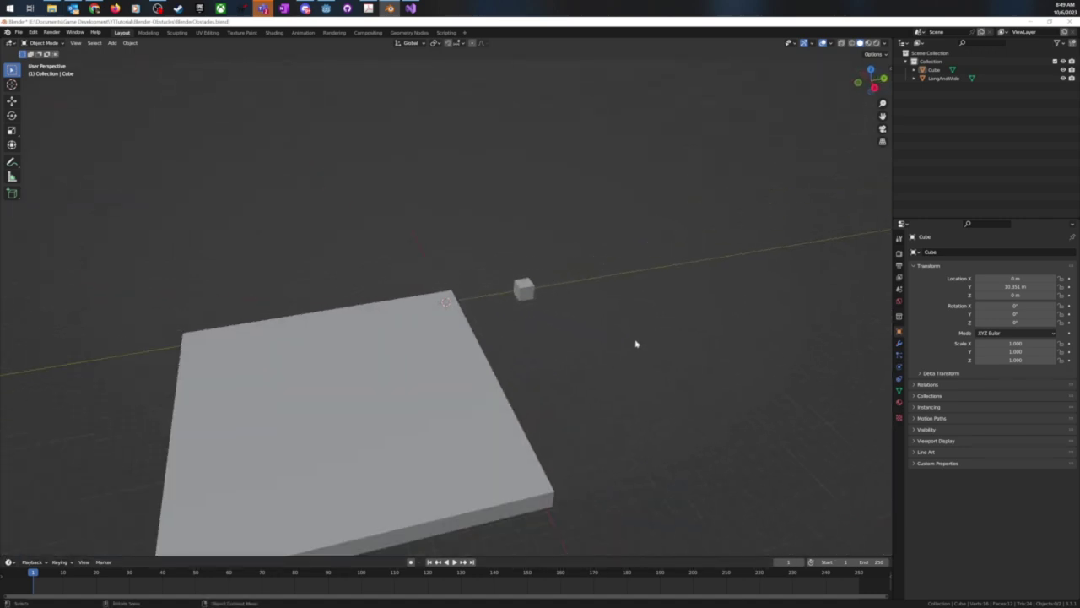
scroll(599, 330, "up", 2)
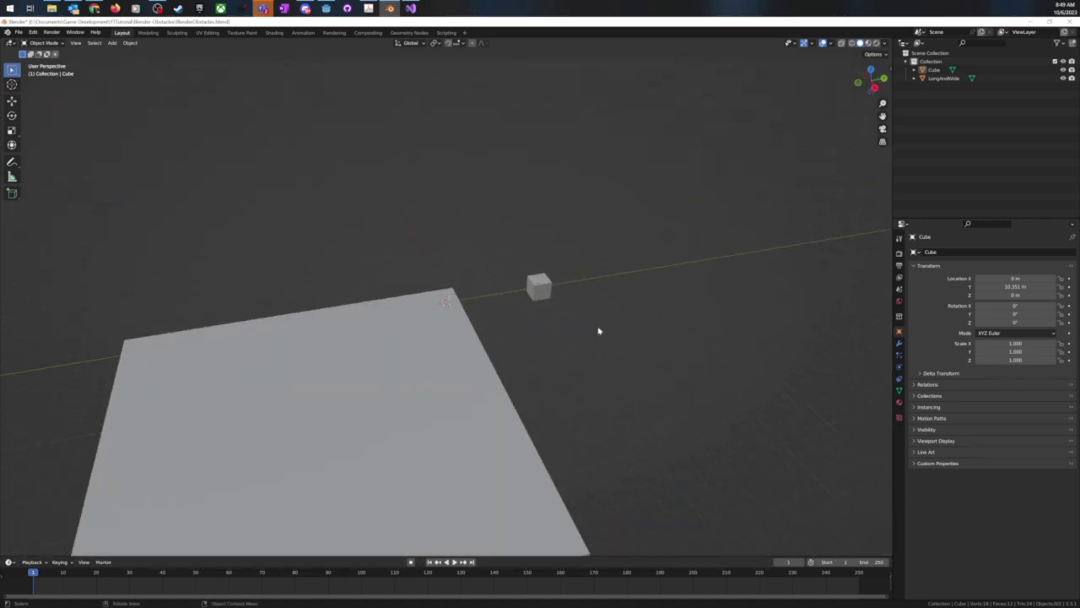
scroll(599, 330, "down", 3)
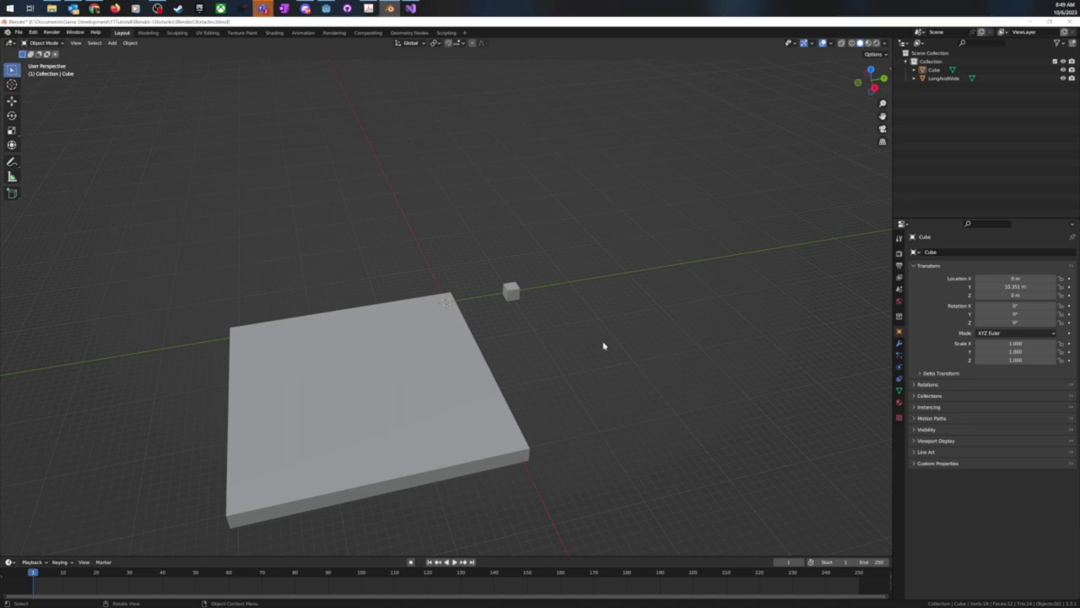
scroll(591, 341, "up", 3)
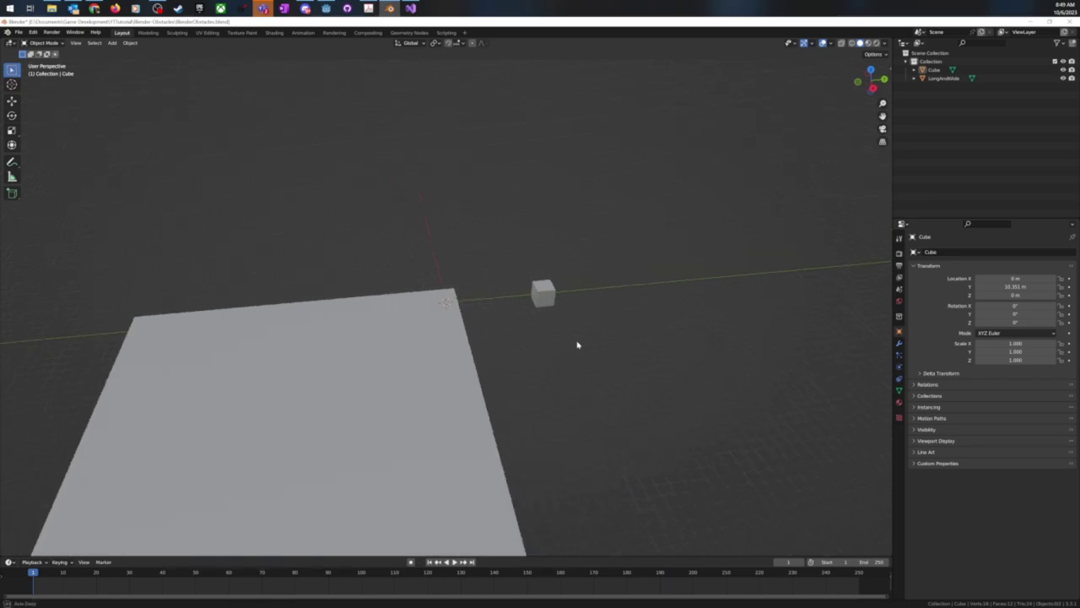
left_click(549, 298)
- Rename the Cube object to WideAndShort in the Outliner
left_click(945, 78)
left_click(962, 70, "ctrl")
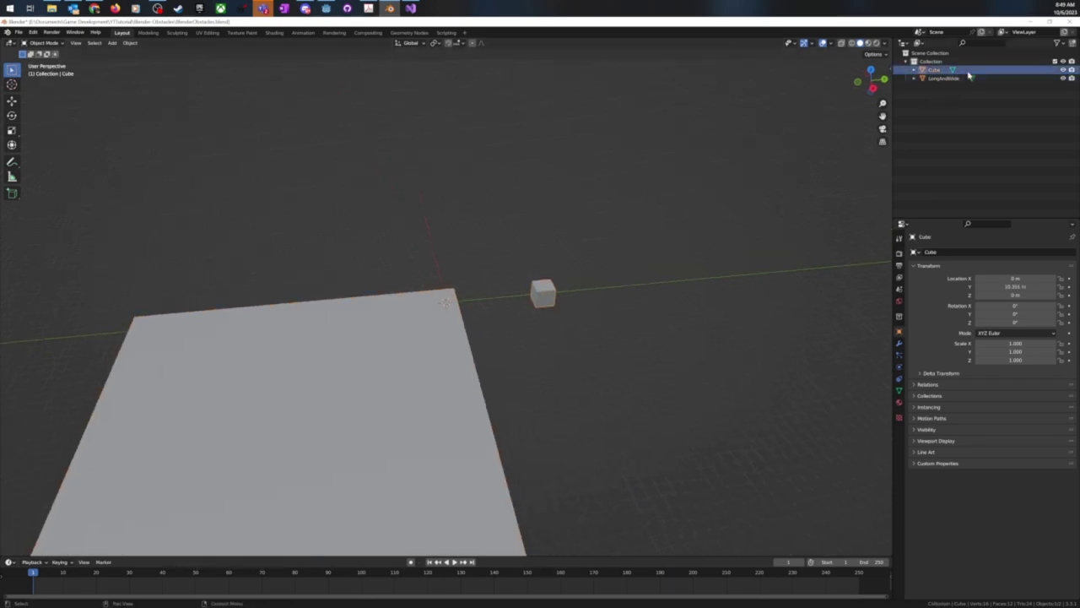
double_click(968, 72)
type("Long")
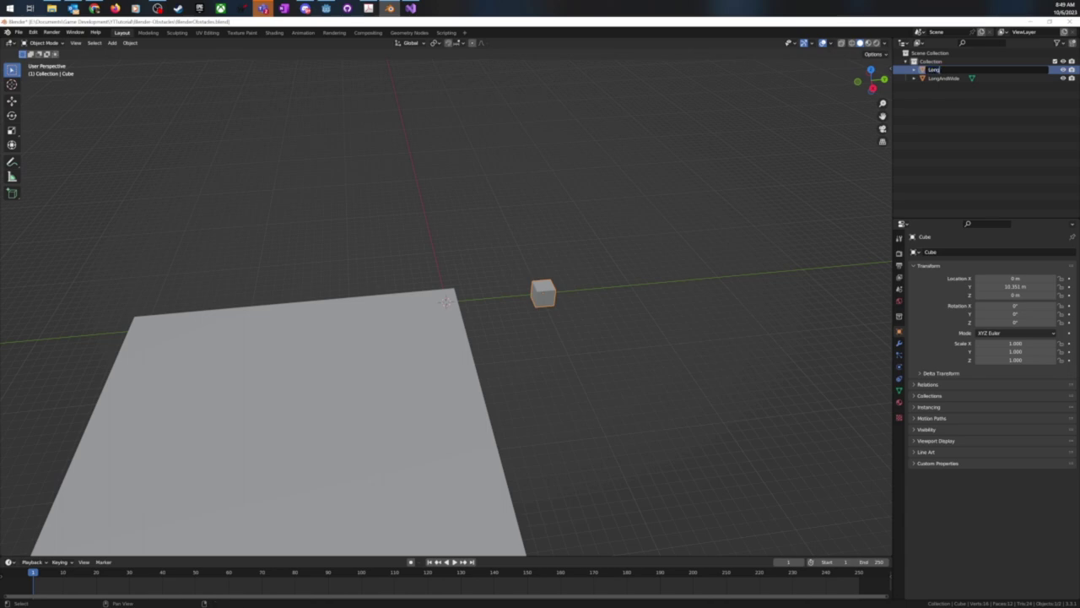
key("BackSpace")
key("BackSpace")
key("BackSpace")
key("BackSpace")
type("WideAndShort")
key("Return")
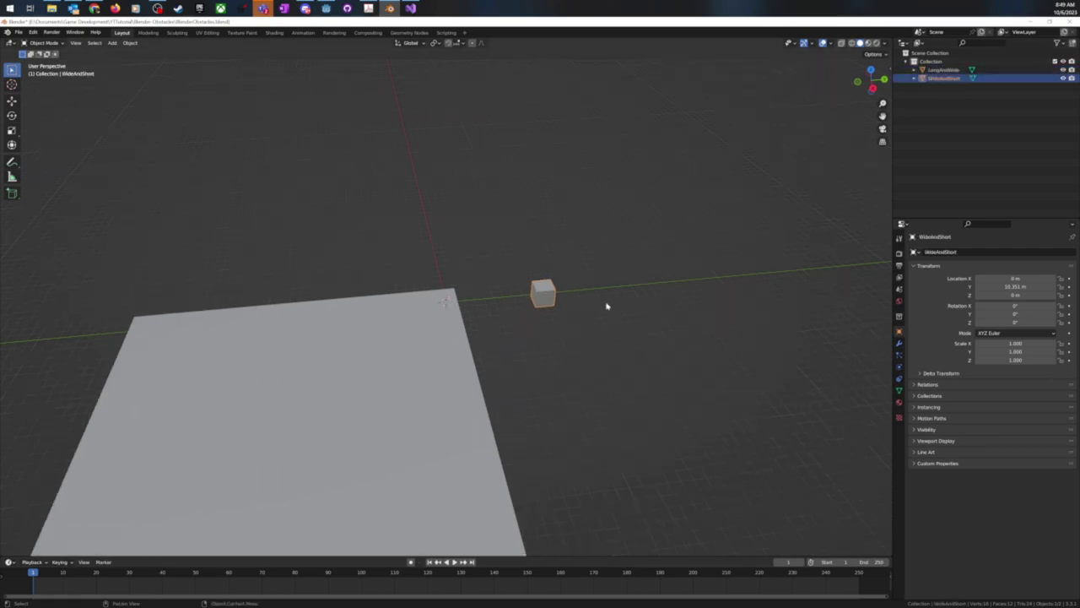
- Enter Edit Mode on WideAndShort and re-centre the view on it
key("Tab")
mouse_move(675, 316)
middle_mouse_down()
mouse_move(651, 315)
mouse_move(682, 309)
middle_mouse_up()
middle_click(552, 303, "alt")
- Stretch the WideAndShort geometry along X into a long thin bar and select it
middle_click_drag(552, 302, 459, 321)
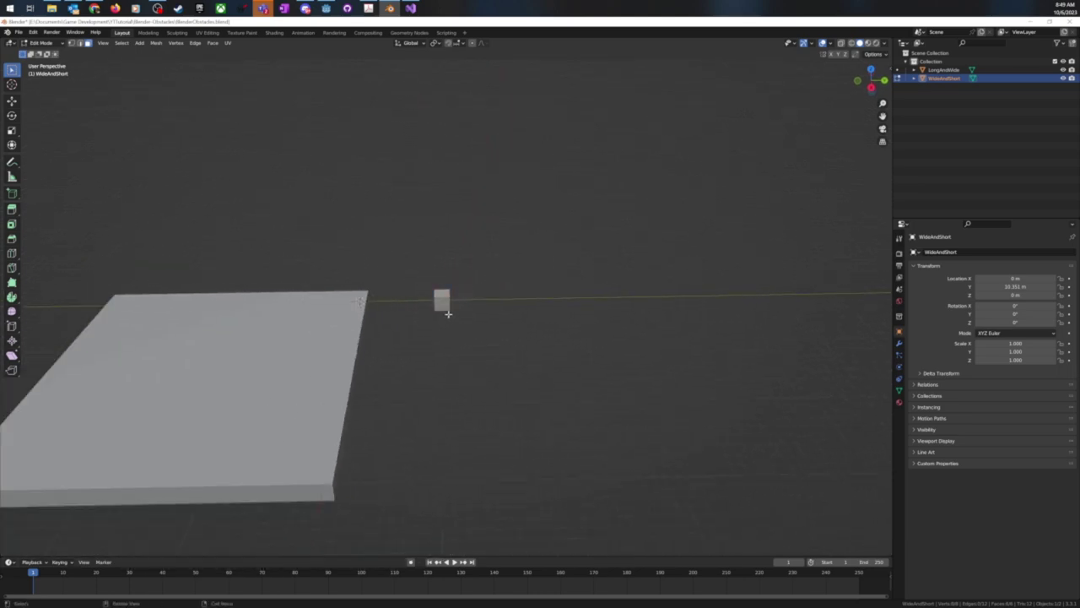
key("g")
key("x")
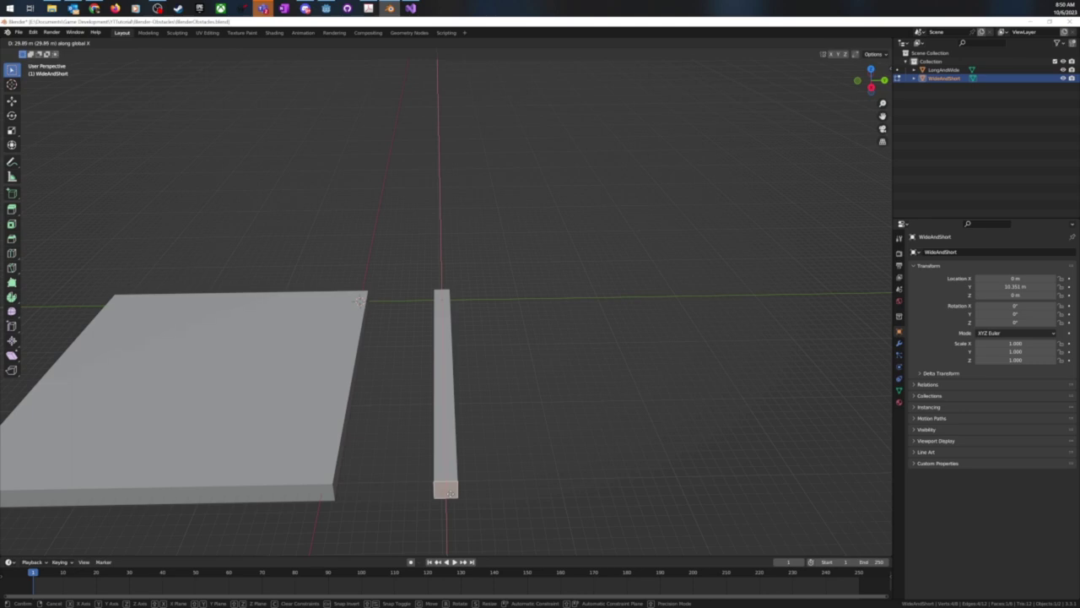
left_click(449, 493)
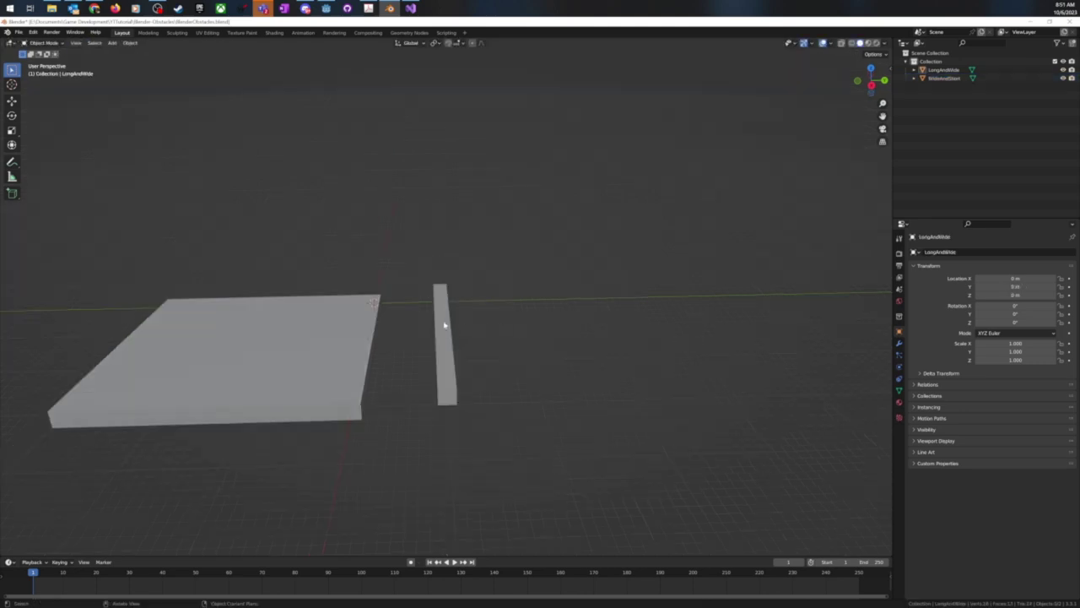
left_click(444, 325)
mouse_move(490, 338)
middle_mouse_down()
mouse_move(424, 335)
mouse_move(498, 333)
middle_mouse_up()
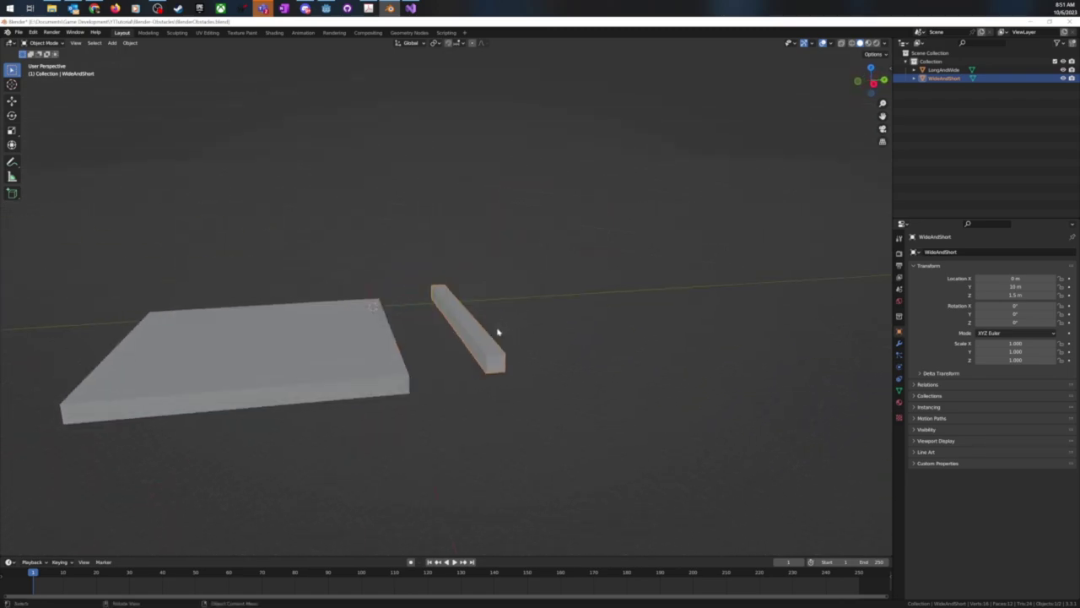
- Copy and paste the WideAndShort bar, placing the copy parallel beside the original
key("ctrl+c")
key("ctrl+v")
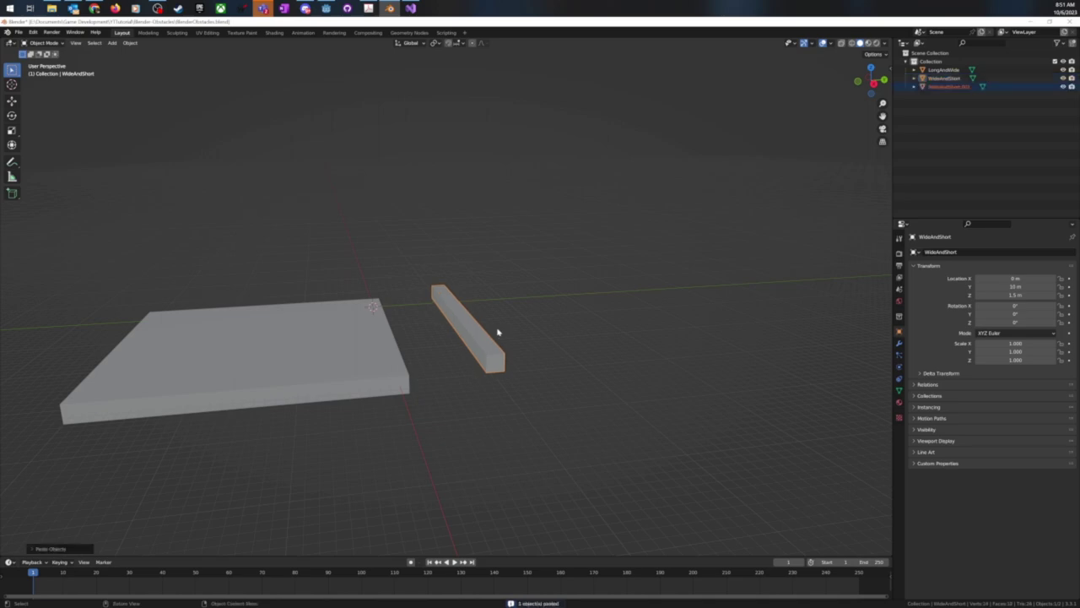
key("g")
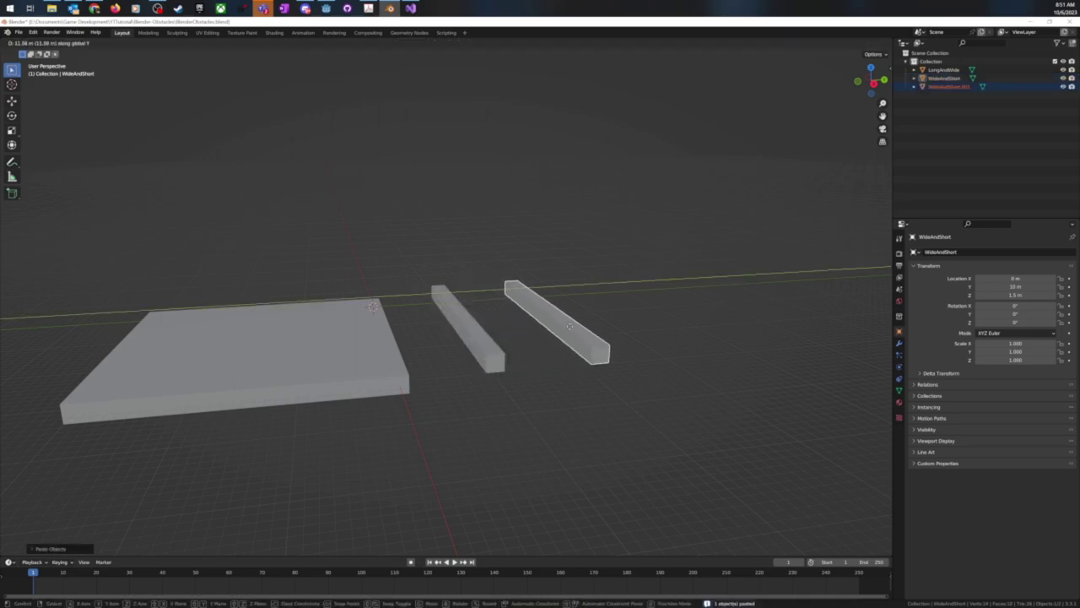
left_click(671, 320)
middle_click_drag(671, 320, 548, 338)
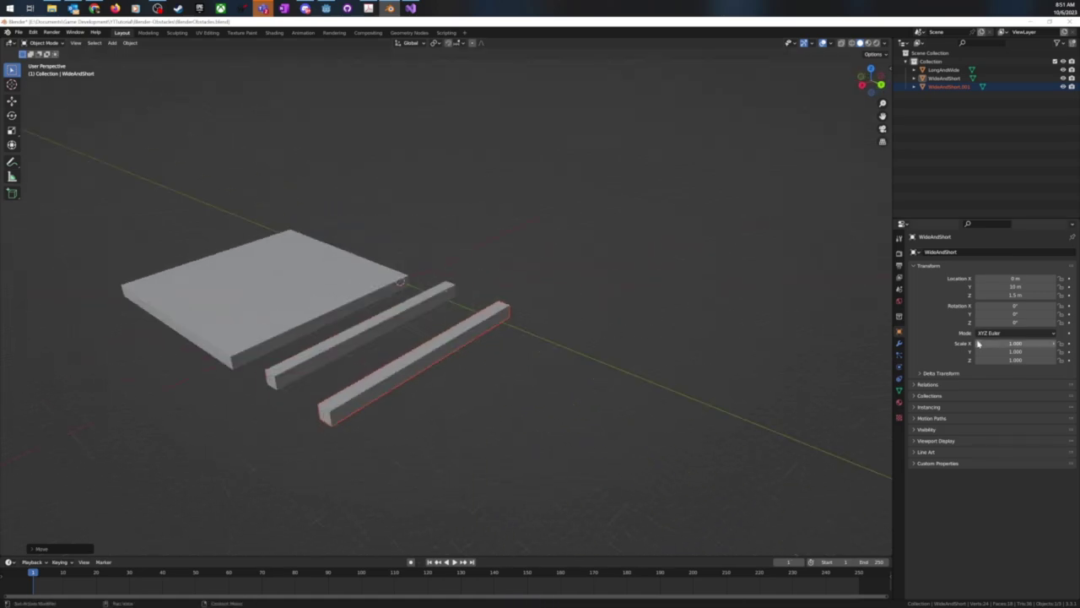
middle_click_drag(854, 330, 596, 364)
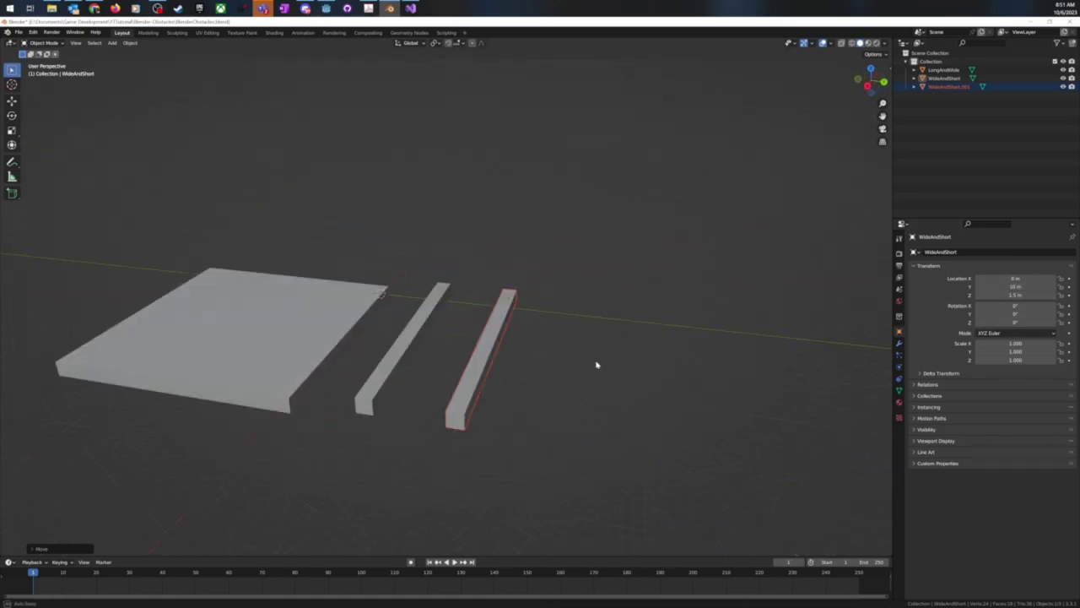
- Enter Edit Mode on the copied bar WideAndShort.001
key("Tab")
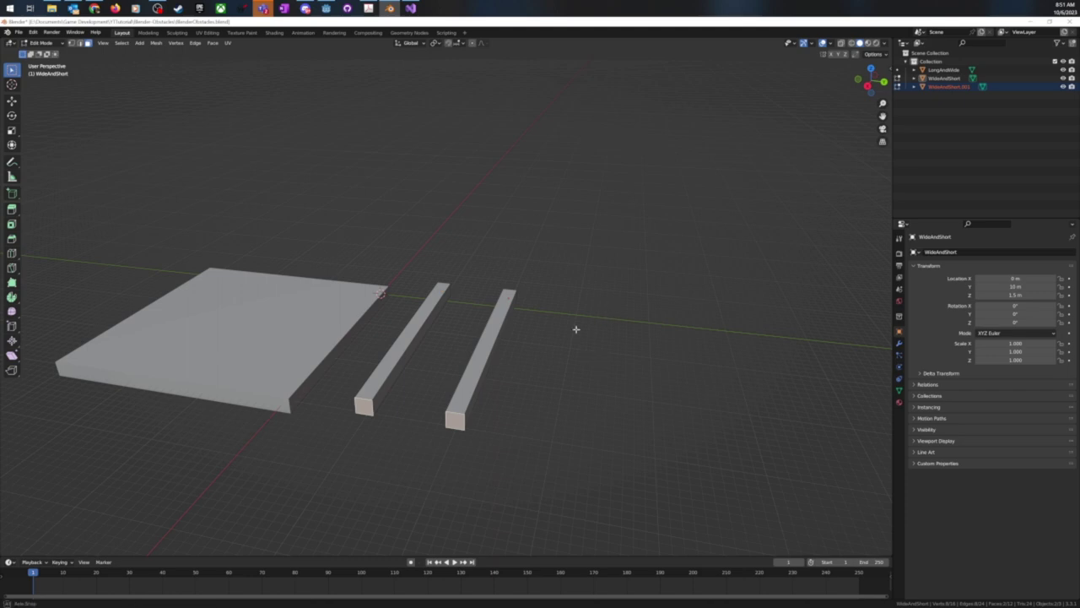
middle_click_drag(614, 313, 537, 347)
scroll(494, 357, "down", 3)
scroll(494, 357, "up", 4)
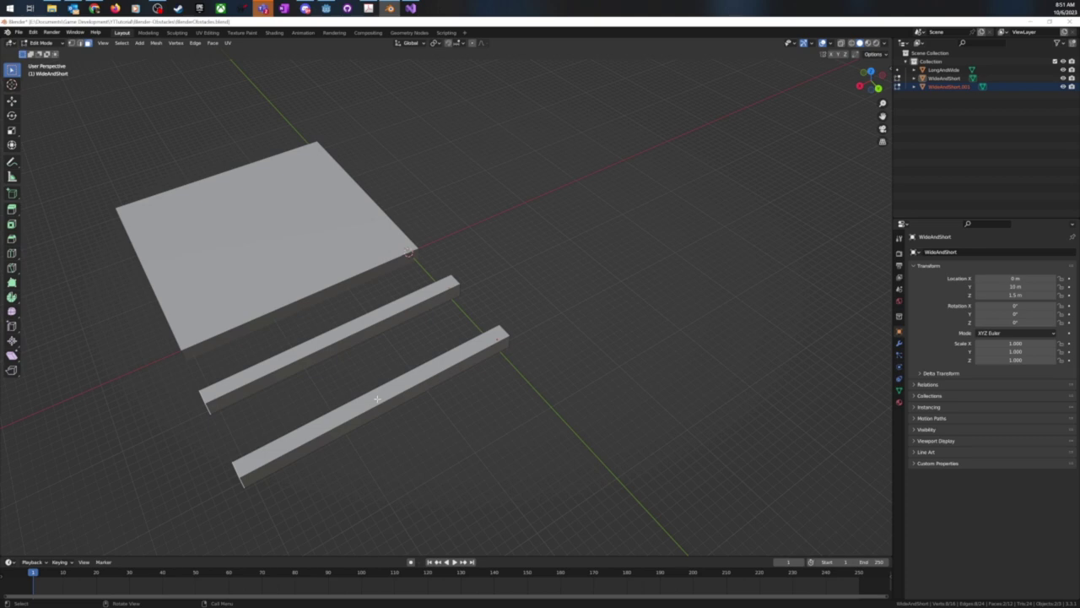
- Add a single edge loop to the near plank with Ctrl+R
scroll(376, 398, "down", 2)
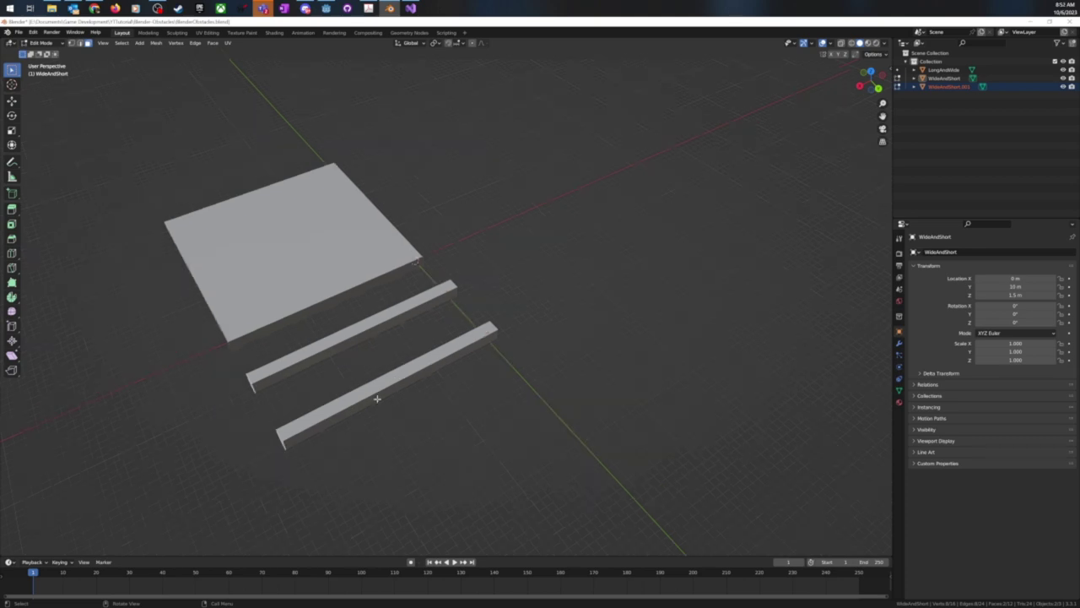
key("ctrl")
key("ctrl+r")
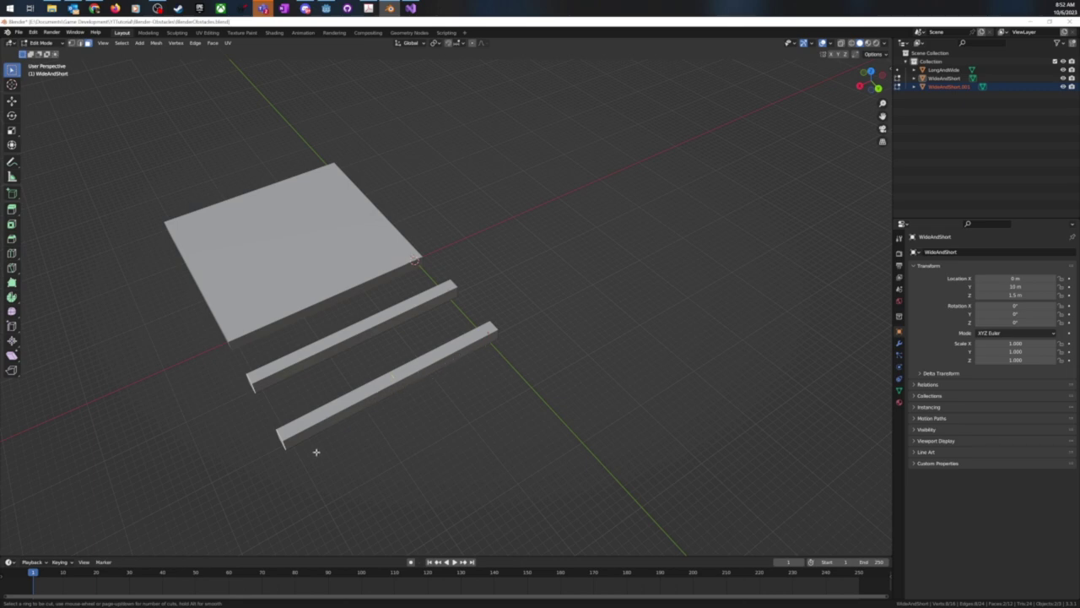
left_click(402, 388)
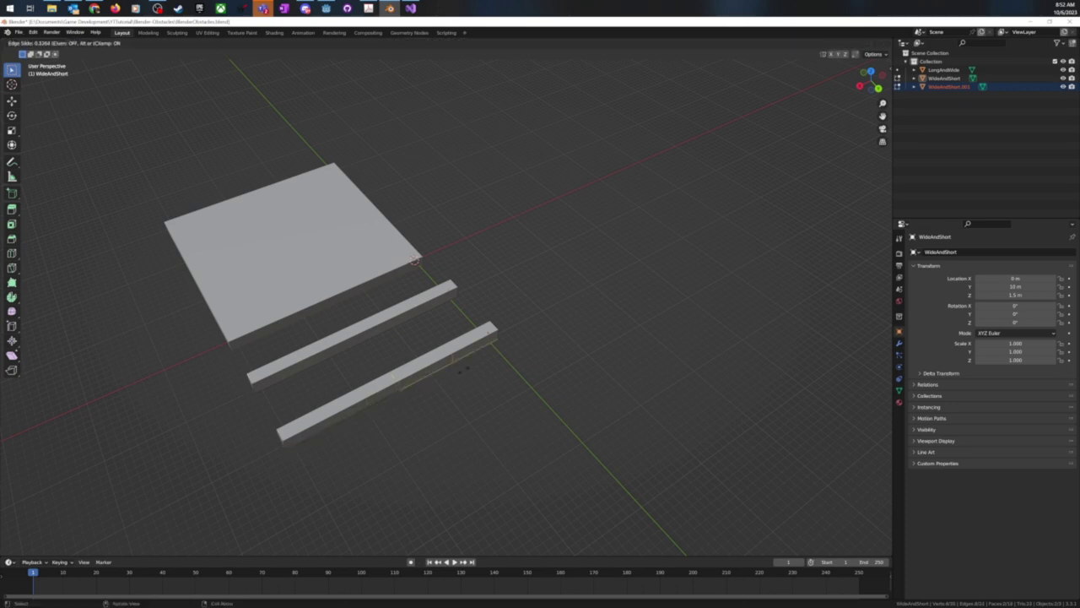
left_click(462, 368)
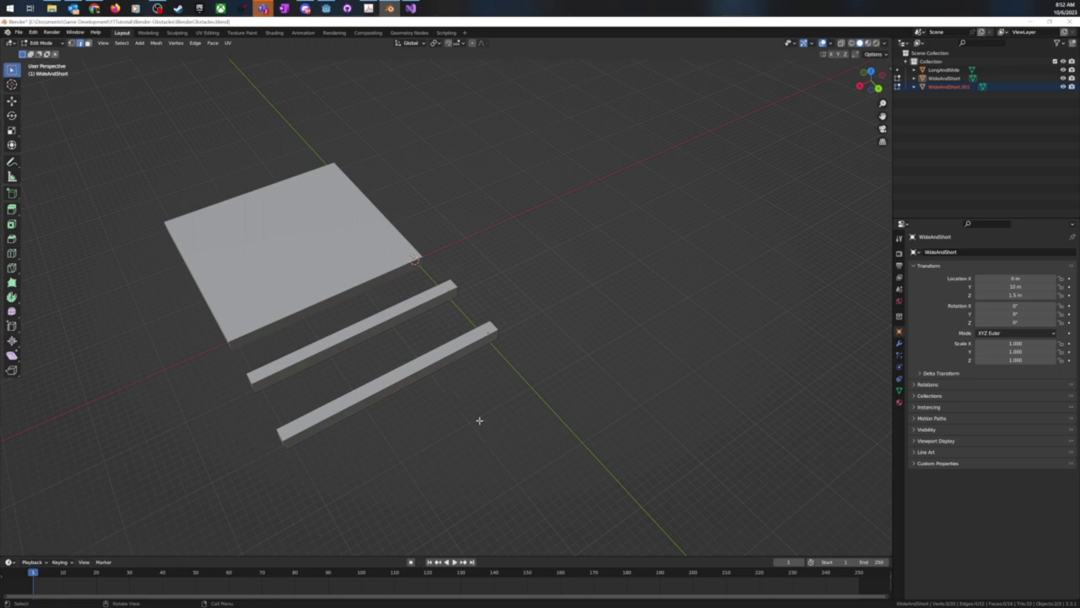
middle_click_drag(462, 401, 489, 365)
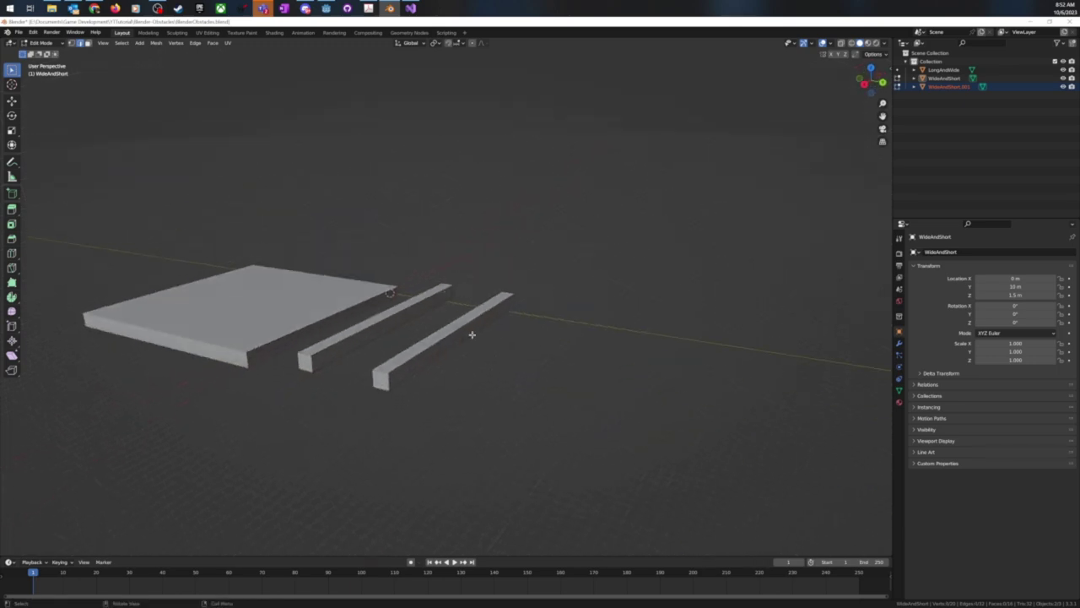
middle_click_drag(475, 320, 540, 352)
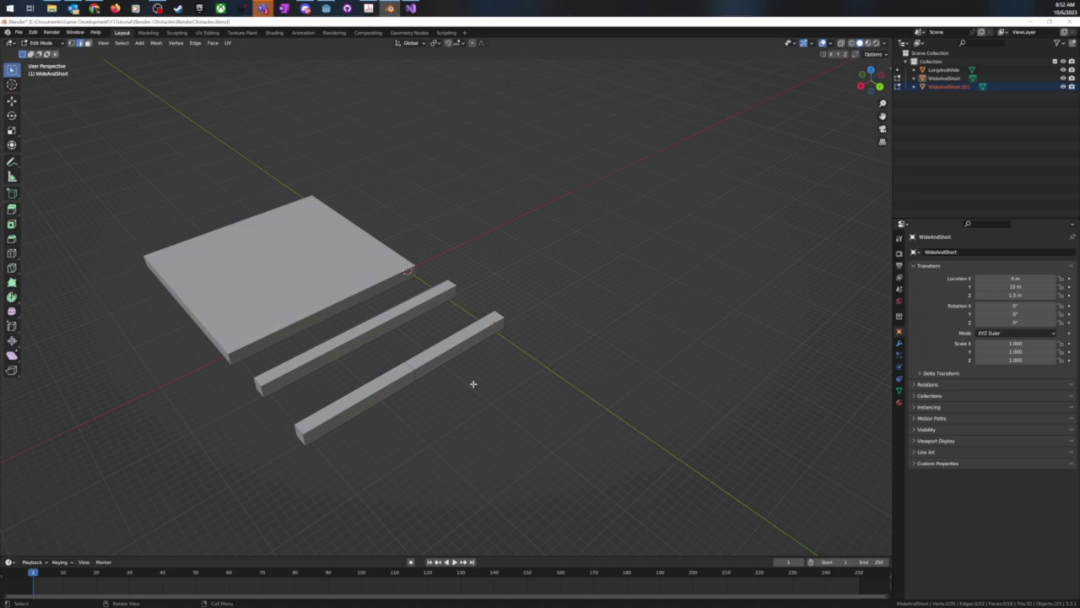
- Add several evenly spaced loop cuts across the front plank and return to Object Mode
key("3")
middle_click_drag(504, 381, 489, 388)
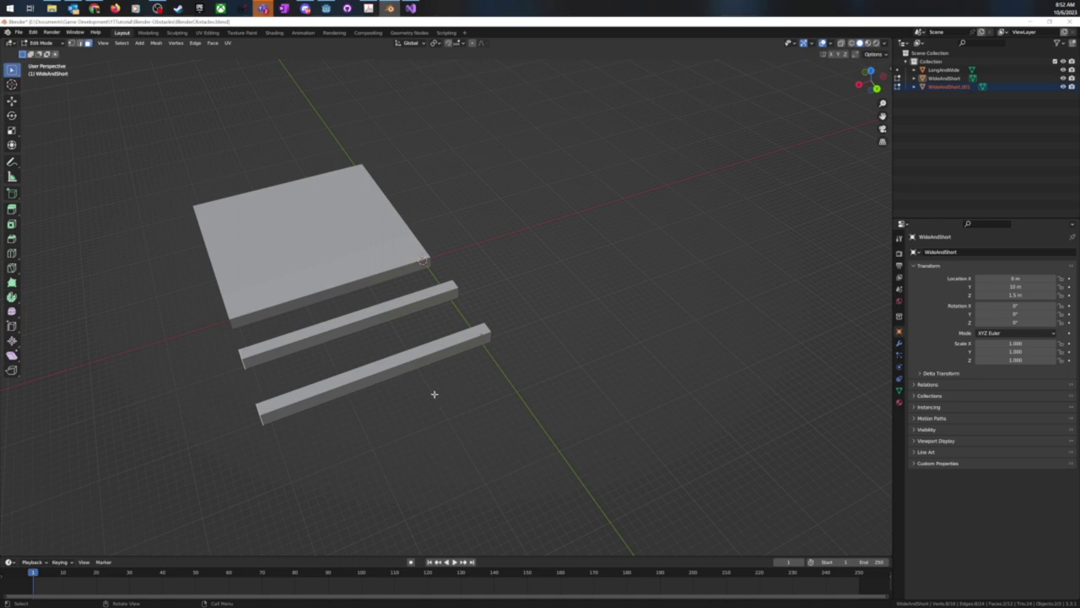
key("ctrl+r")
scroll(396, 366, "up", 1)
scroll(397, 366, "up", 1)
scroll(397, 366, "down", 2)
scroll(397, 366, "up", 2)
scroll(397, 366, "up", 3)
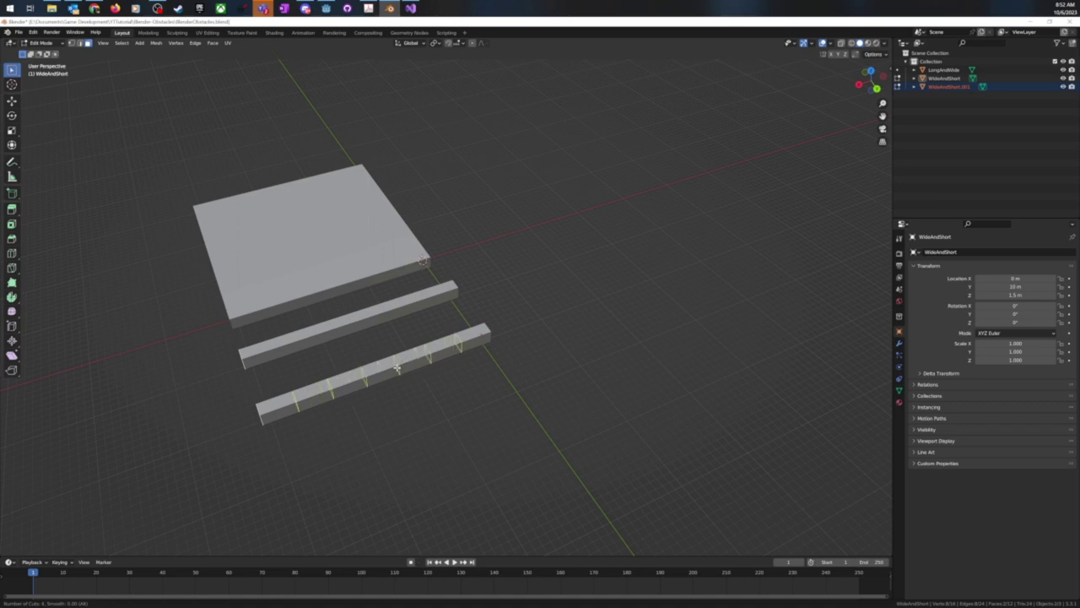
left_click(397, 368)
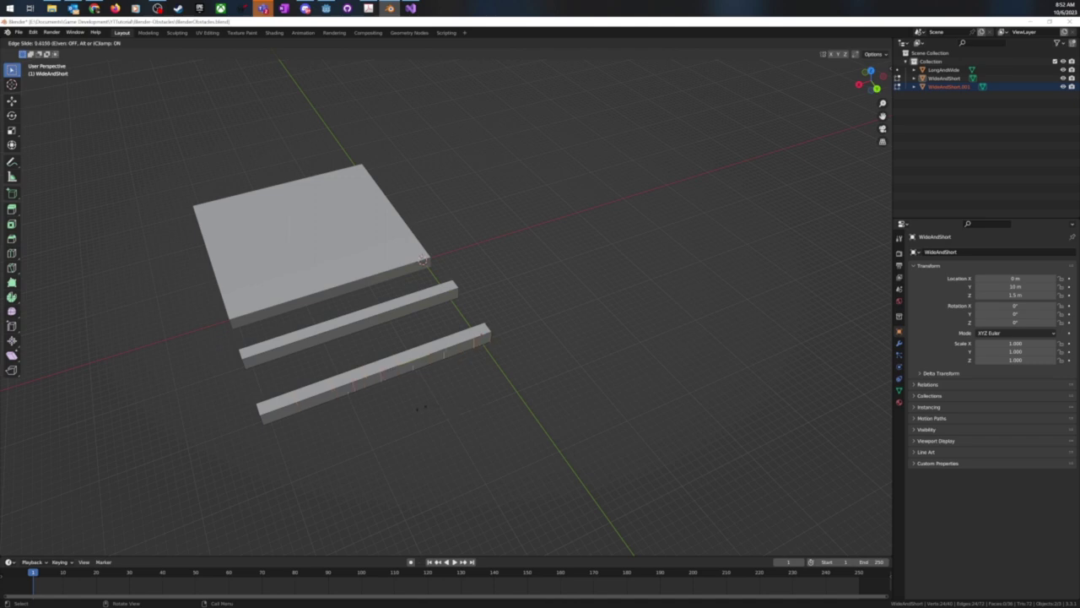
right_click(415, 411)
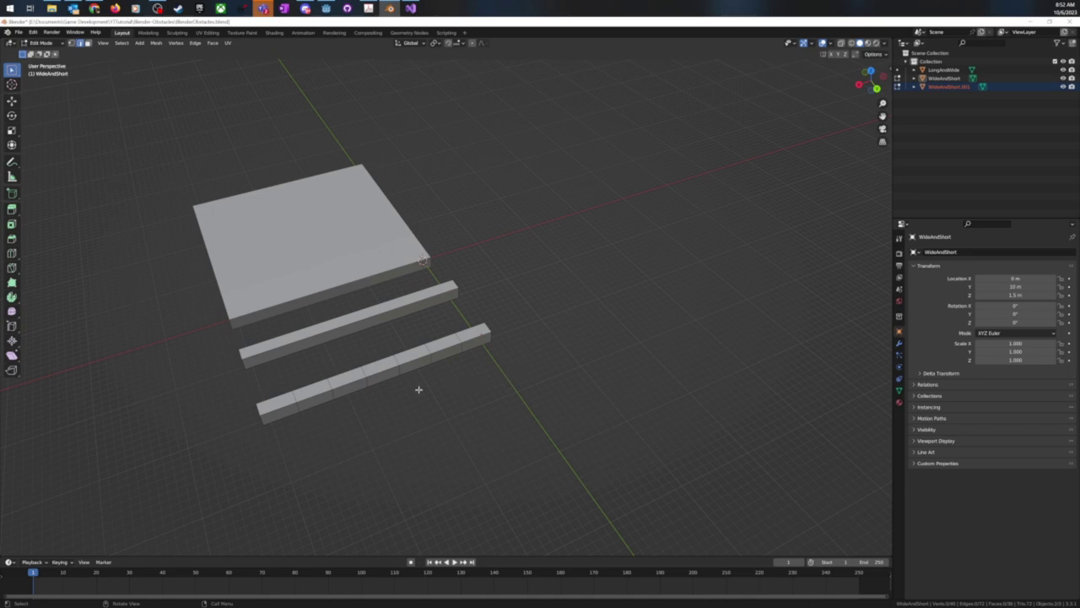
key("Tab")
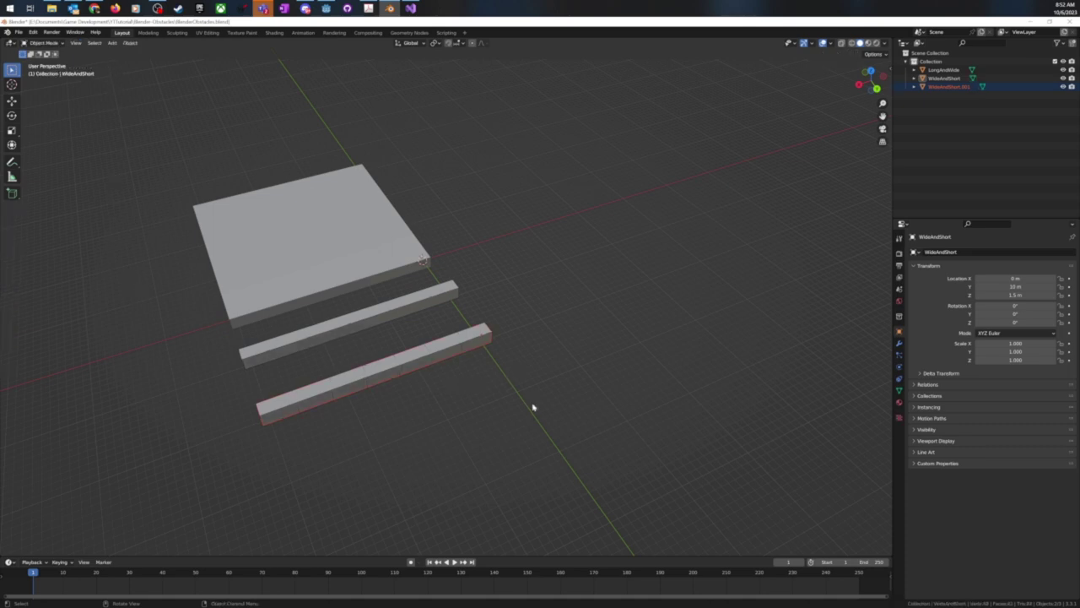
- Copy the segmented bar and place a pasted duplicate next to the existing bars
middle_click_drag(465, 417, 549, 397)
middle_click_drag(683, 364, 647, 365)
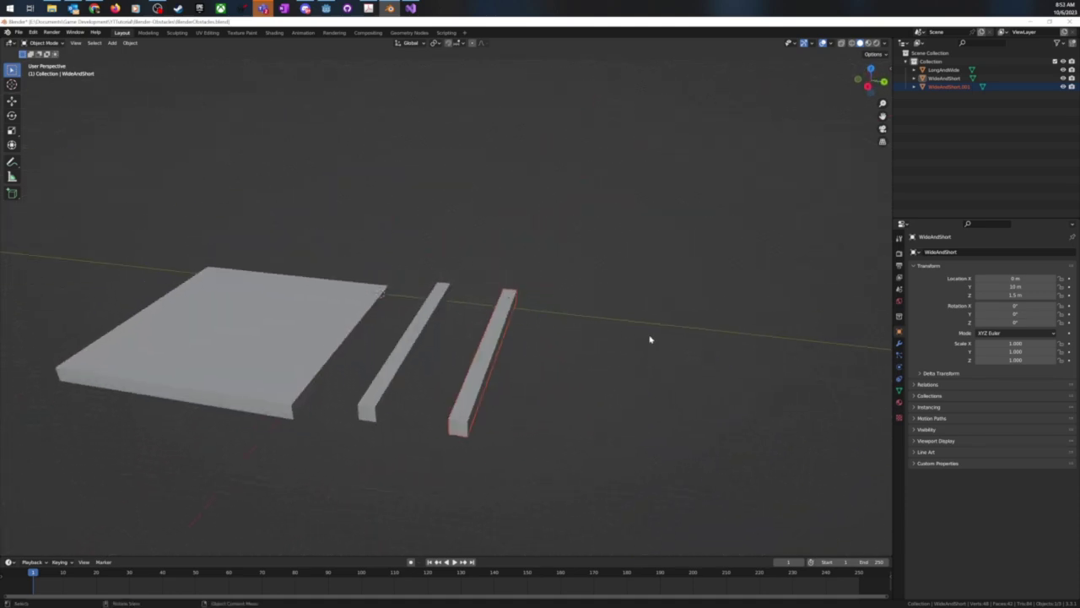
key("ctrl+c")
key("ctrl+v")
key("g")
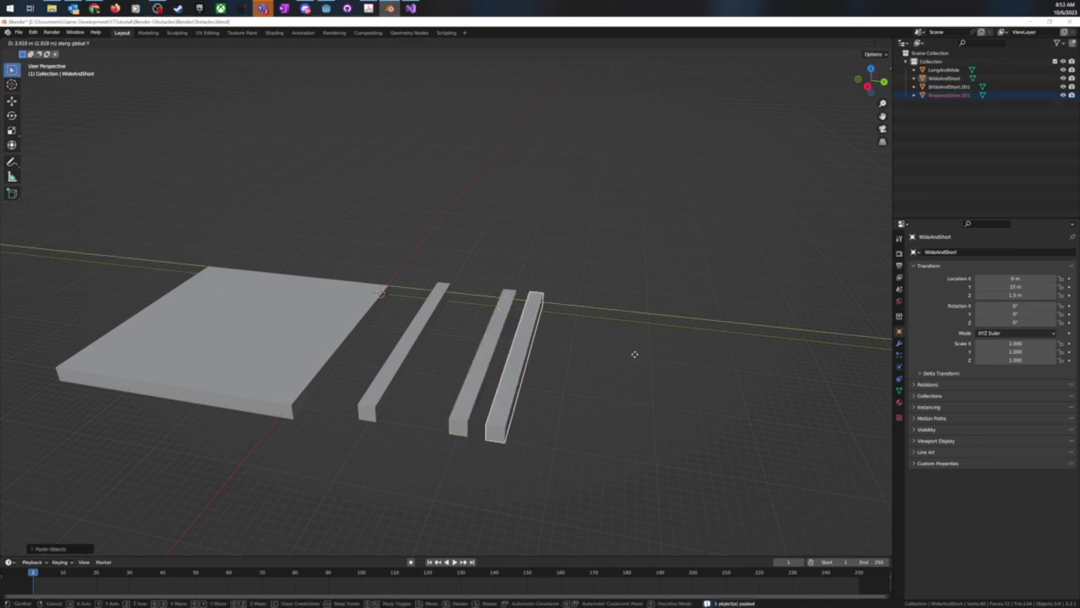
left_click(669, 356)
- Paste another bar copy and drop it further to the right
key("ctrl+v")
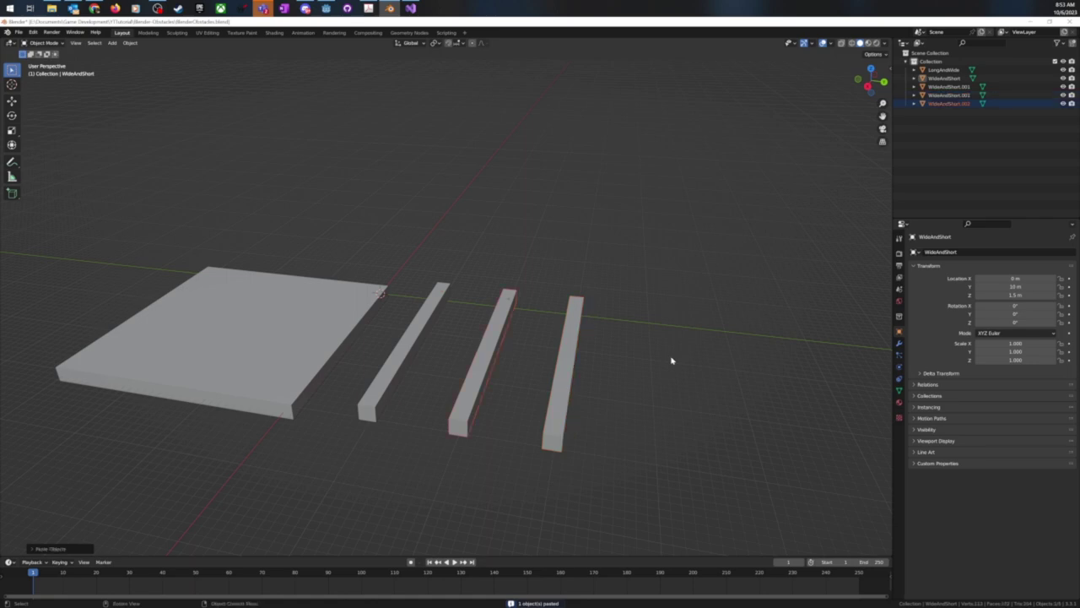
key("g")
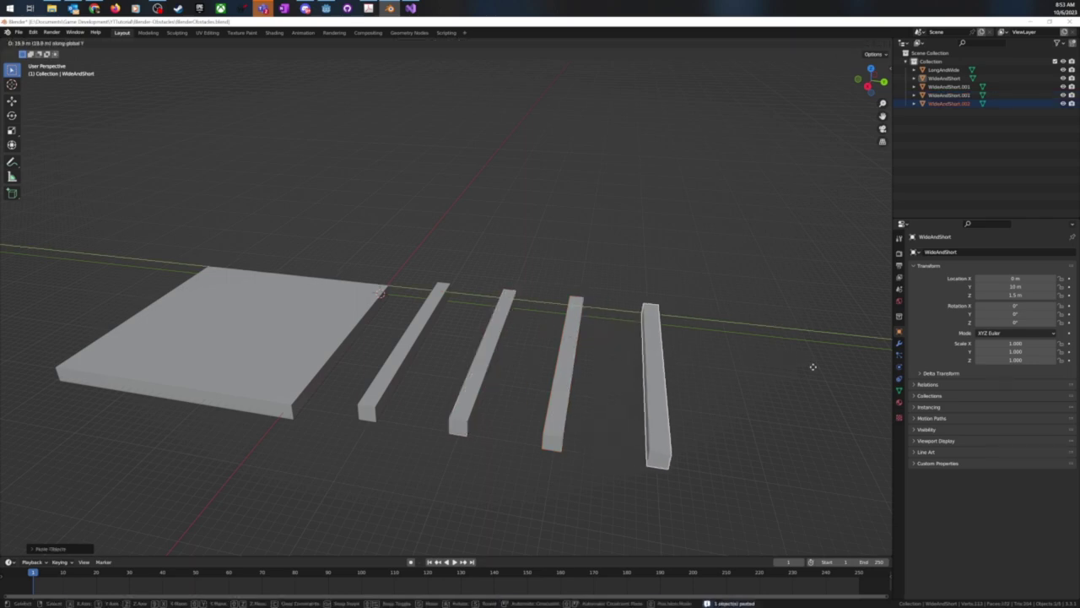
left_click(814, 369)
key("ctrl+c")
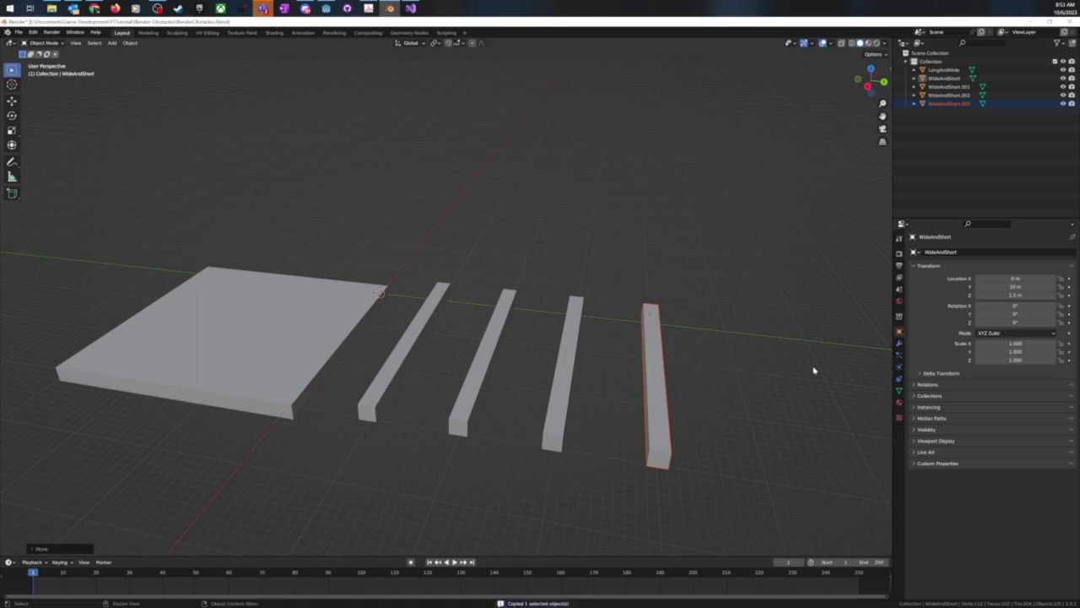
key("g")
key("y")
key("Escape")
- Paste a final copy, move it along Y to the row's far end, then deselect all
key("ctrl+v")
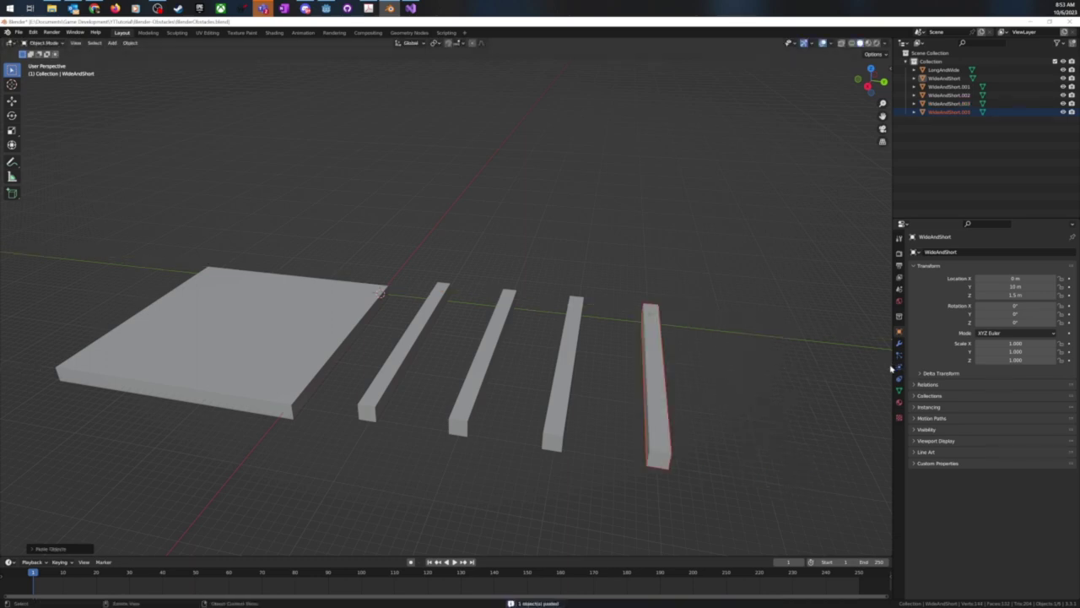
key("g")
key("y")
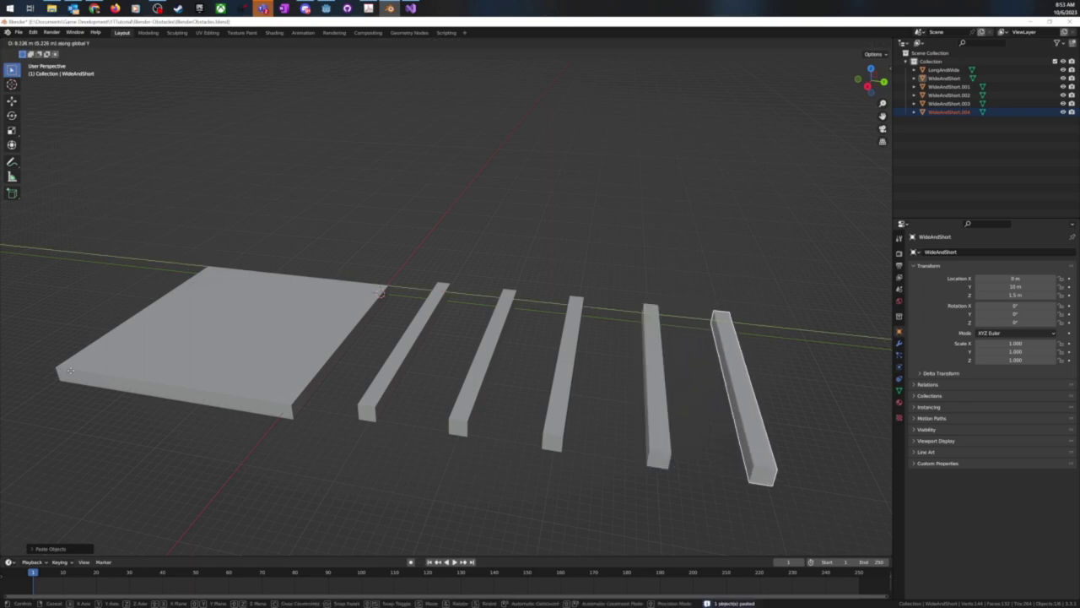
left_click(71, 375)
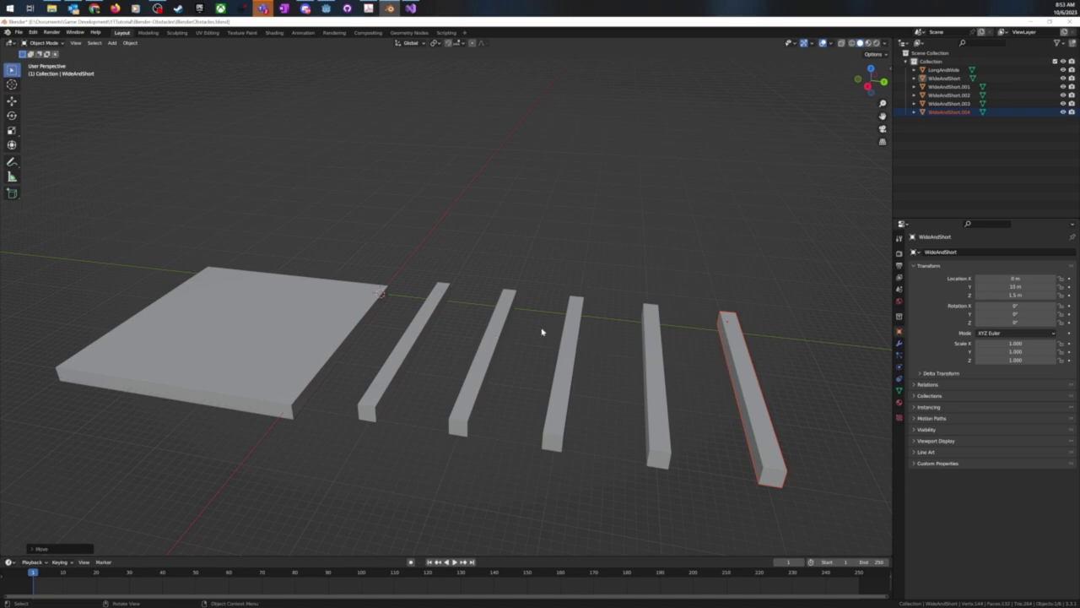
left_click(822, 183)
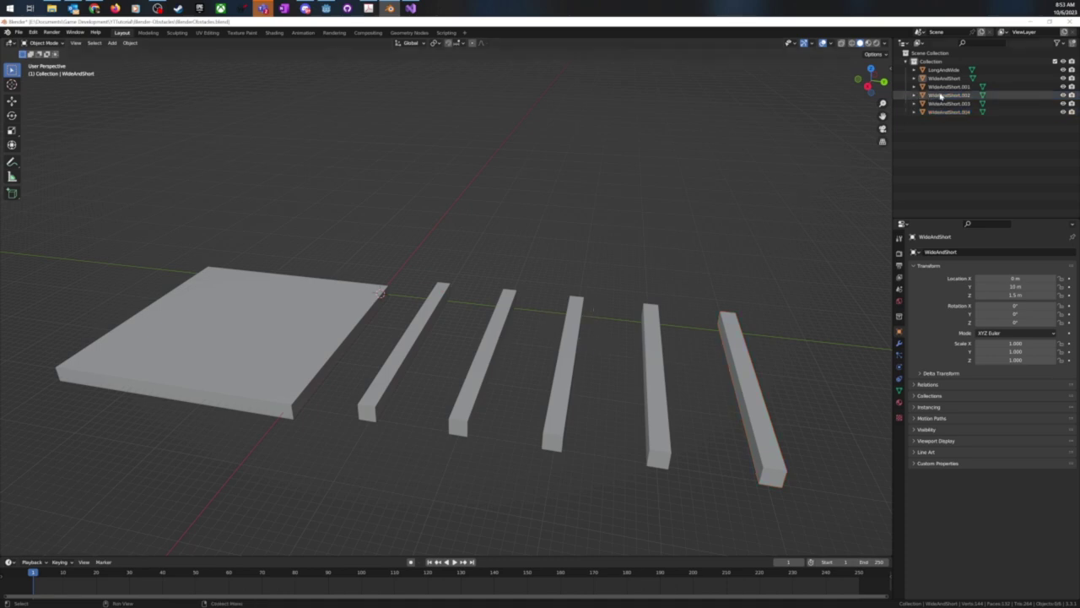
- Rename WideAndShort.001 to FarCutout and WideAndShort.002 to OneOut in the Outliner
double_click(949, 86)
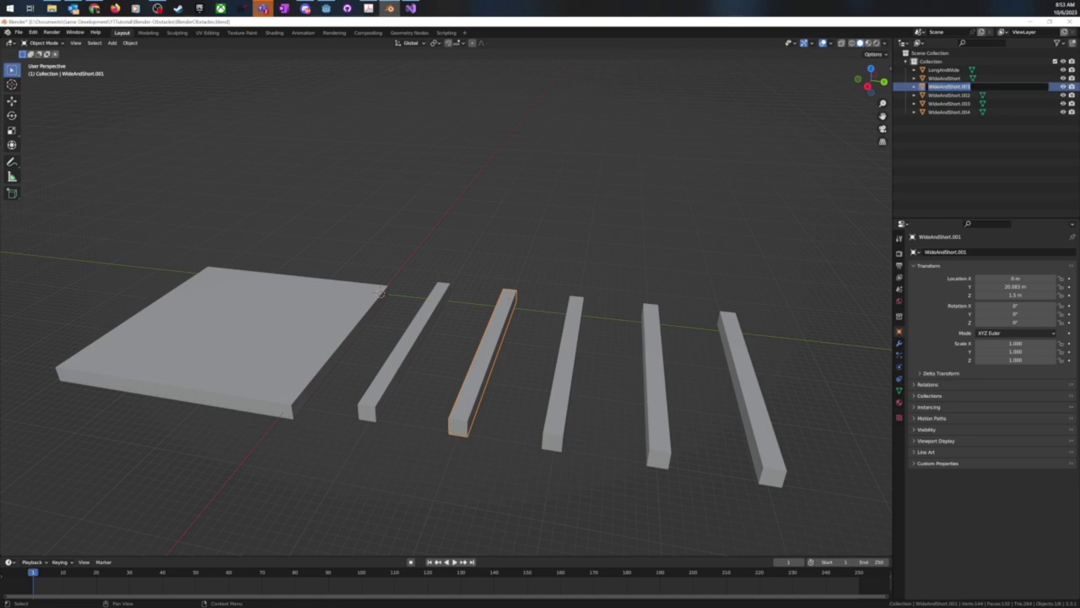
type("FarCutout")
key("Return")
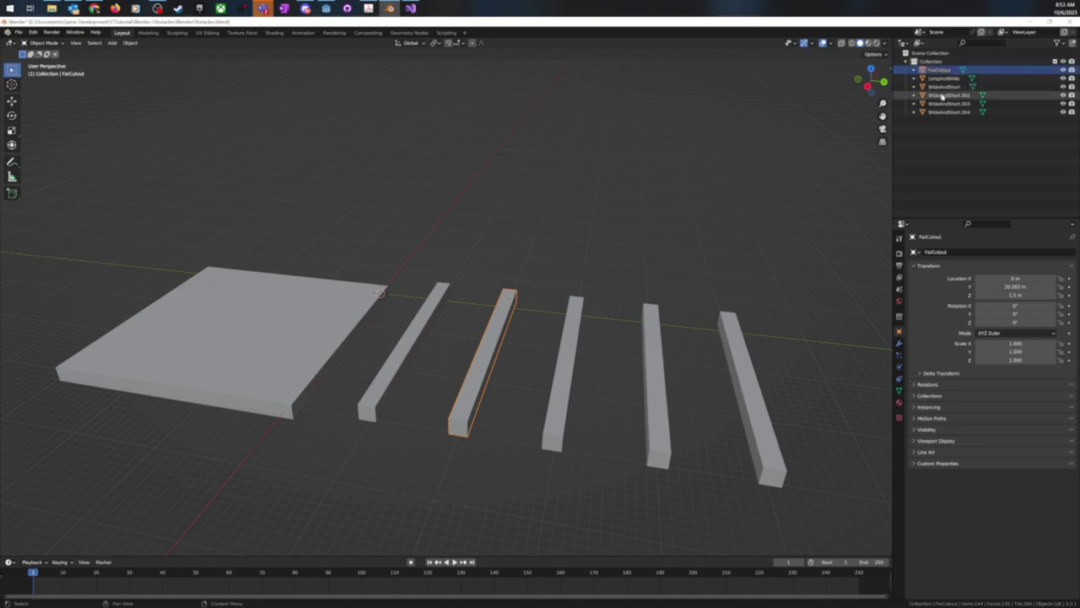
double_click(950, 96)
type("GridOut")
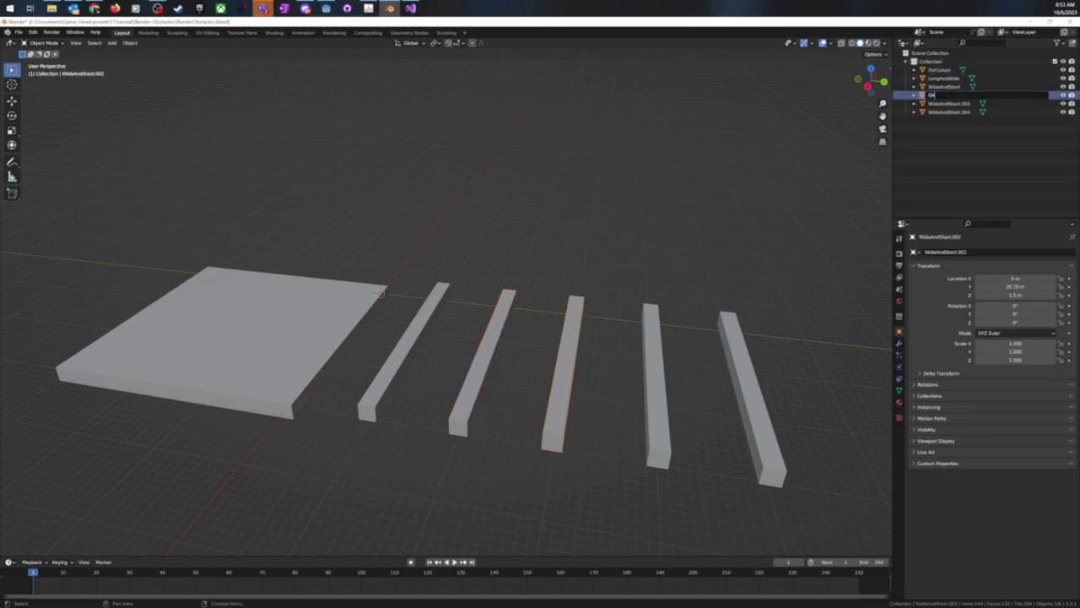
key("Return")
- Rename WideAndShort.003 to TwoOut and .004 to MidOut, then put FarCutout into Edit Mode
double_click(949, 103)
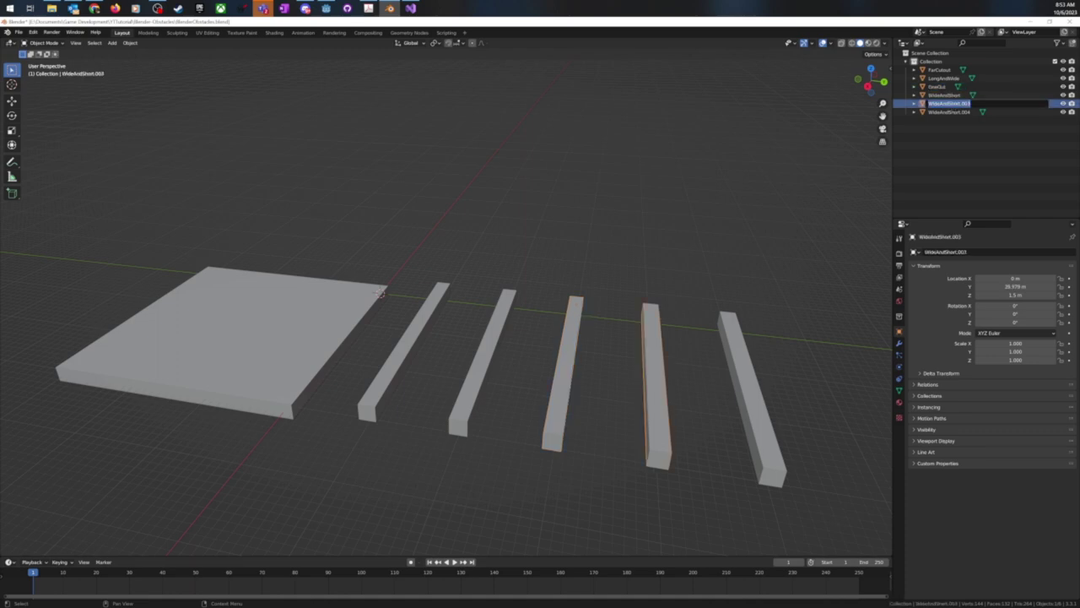
type("TwoOut")
key("Return")
double_click(952, 112)
type("MidOut")
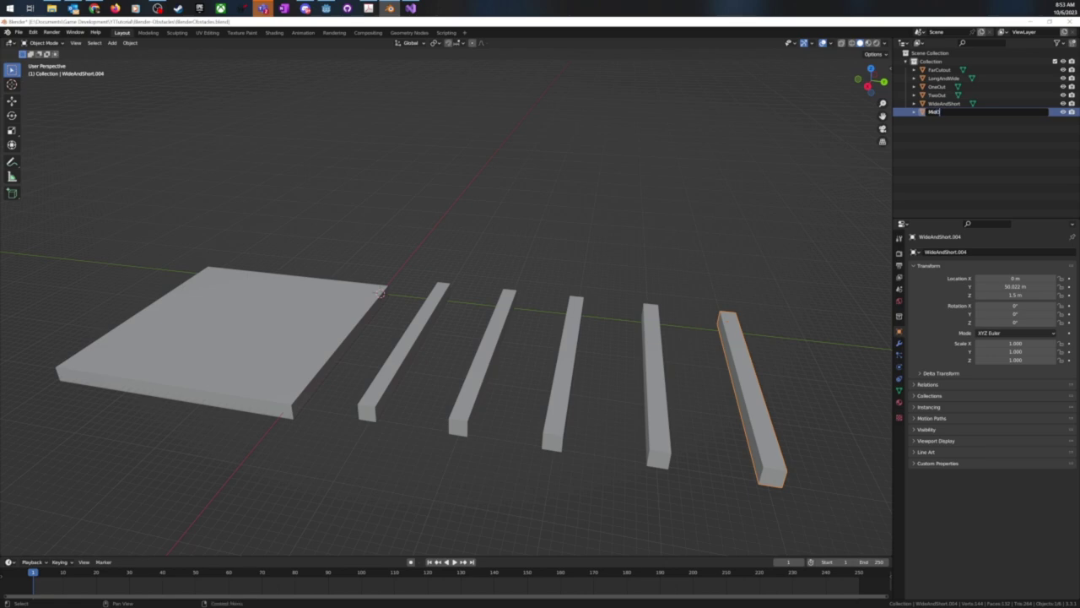
key("Return")
left_click(507, 338)
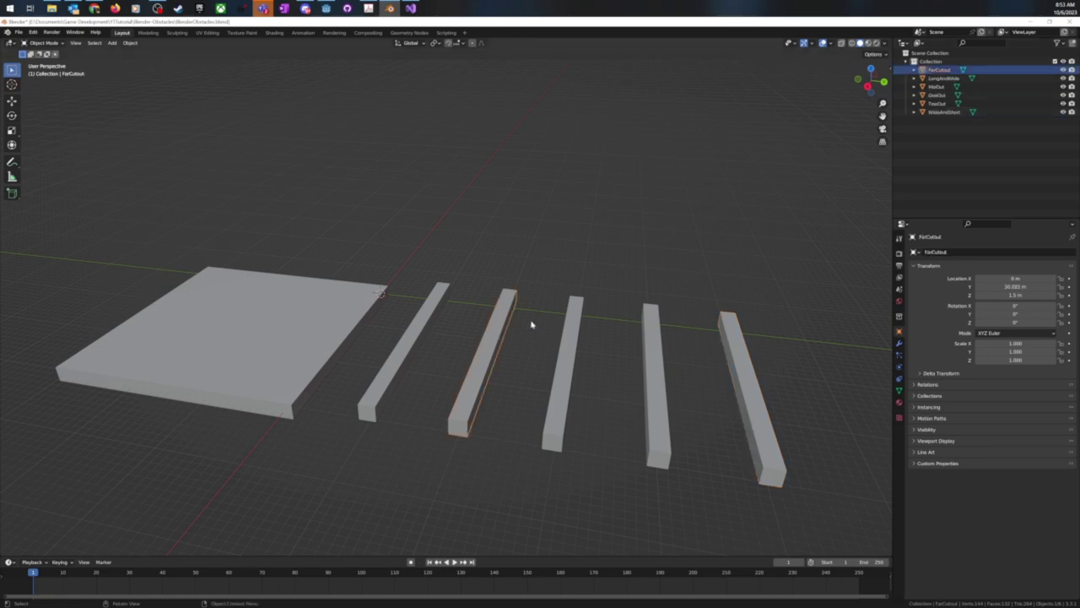
key("Tab")
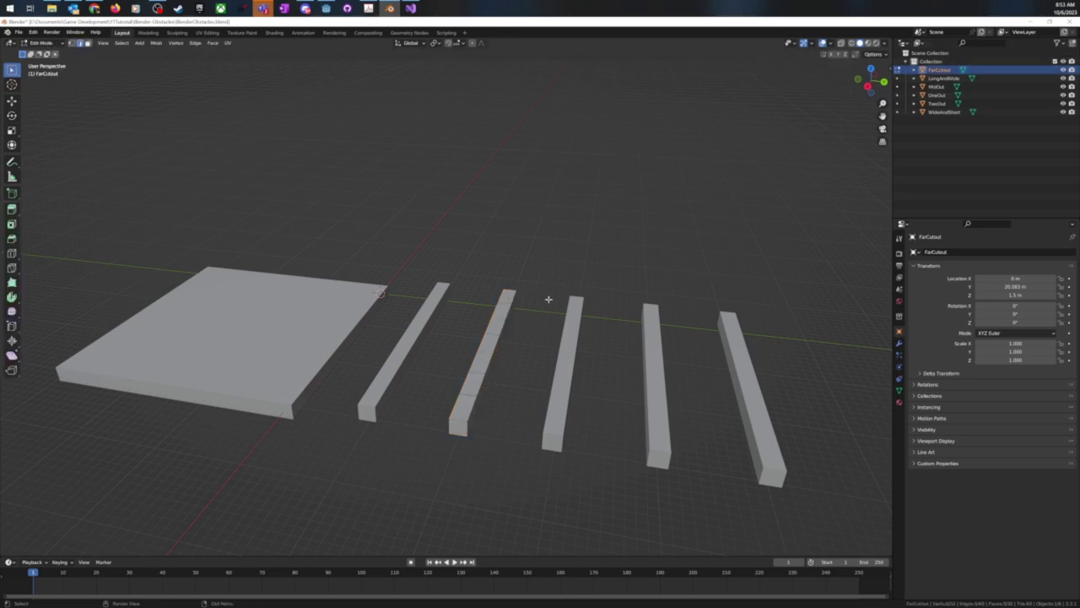
- In face select mode, select the top faces along most of FarCutout, leaving the far end
middle_click_drag(602, 248, 526, 299)
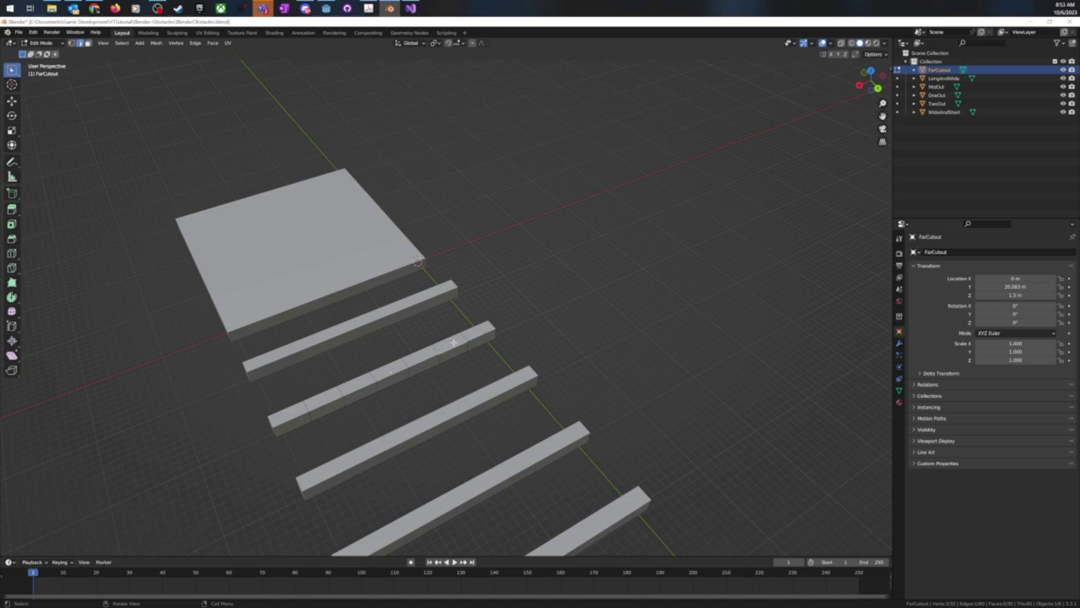
left_click(88, 43)
mouse_move(445, 345)
left_mouse_down("shift")
mouse_move(286, 415)
mouse_move(323, 402)
left_mouse_up("shift")
middle_click_drag(387, 396, 367, 386)
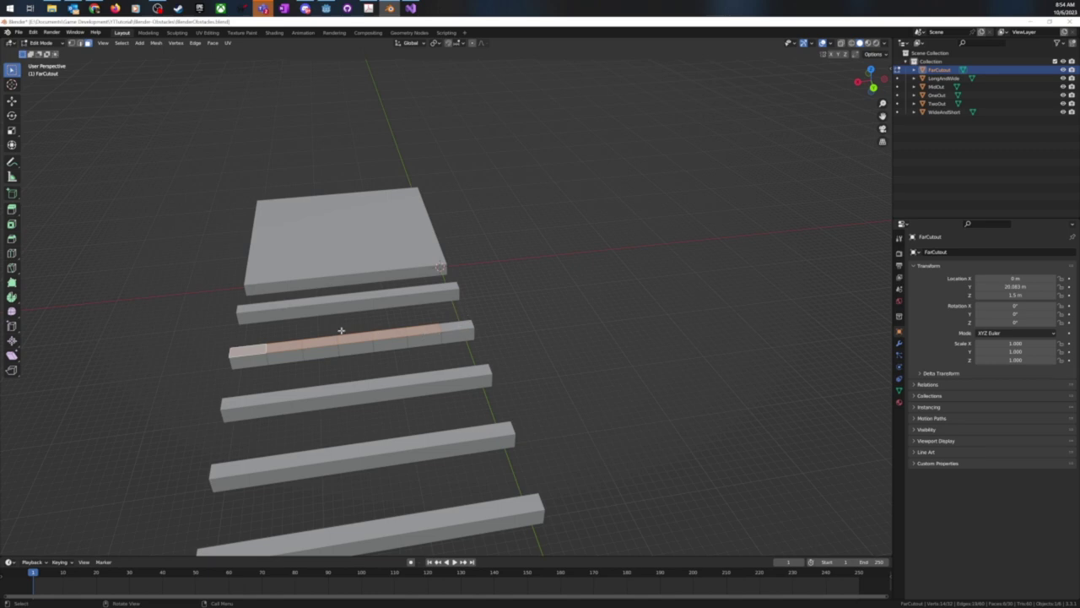
- Extrude the selected faces upward into a tall wall and return to Object Mode
key("g")
key("z")
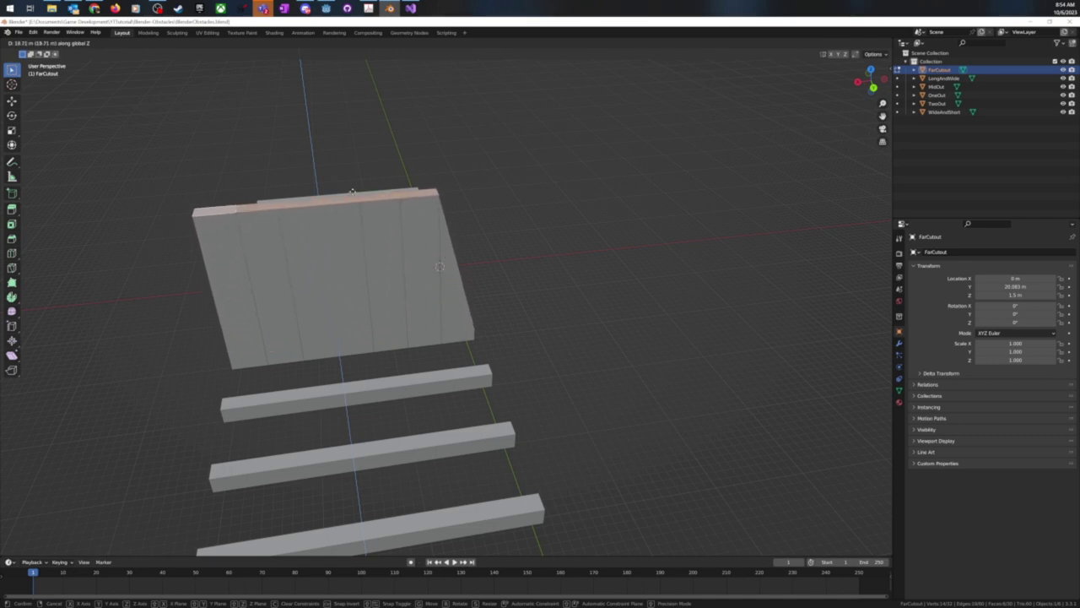
key("Escape")
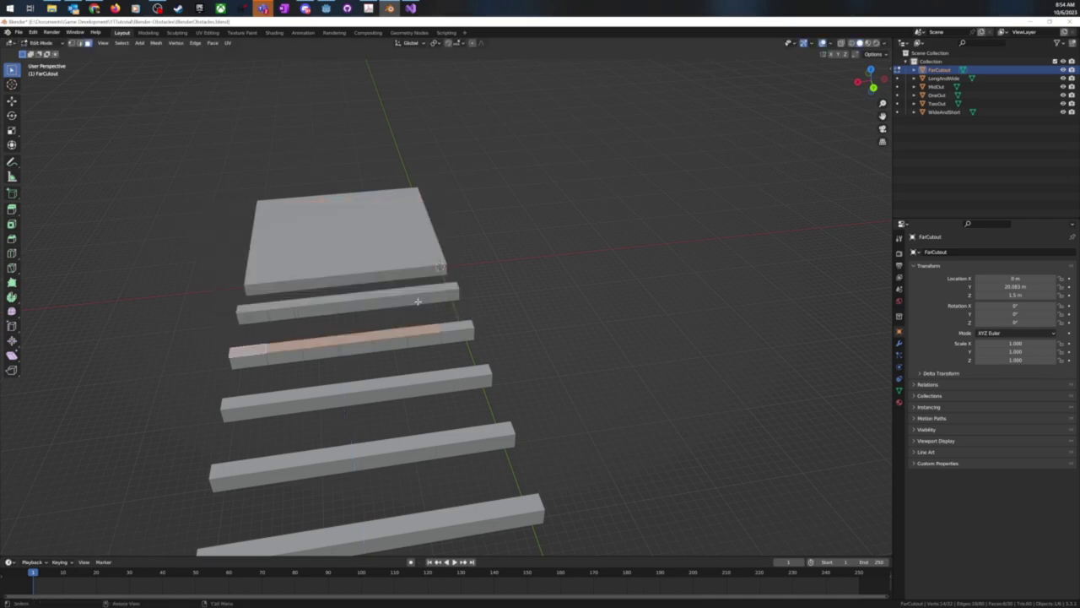
key("e")
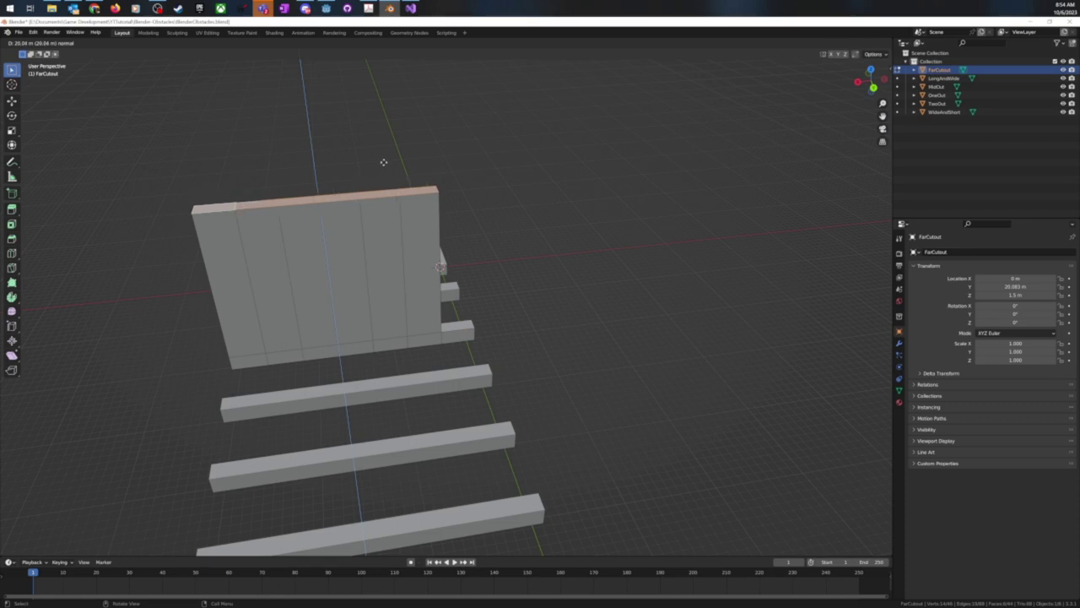
left_click(384, 163)
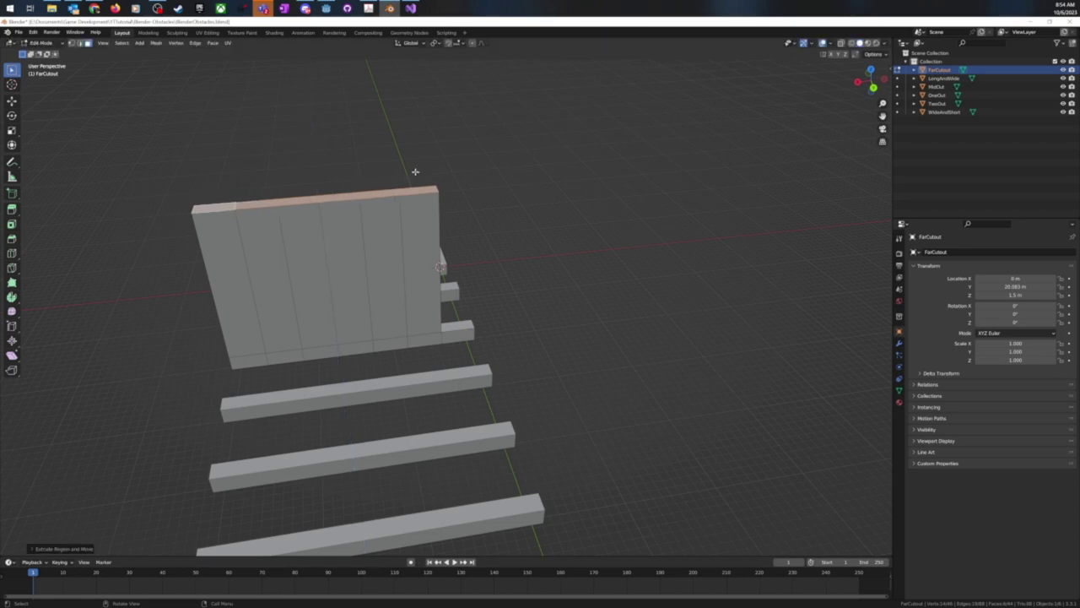
scroll(569, 277, "down", 3)
left_click(552, 300)
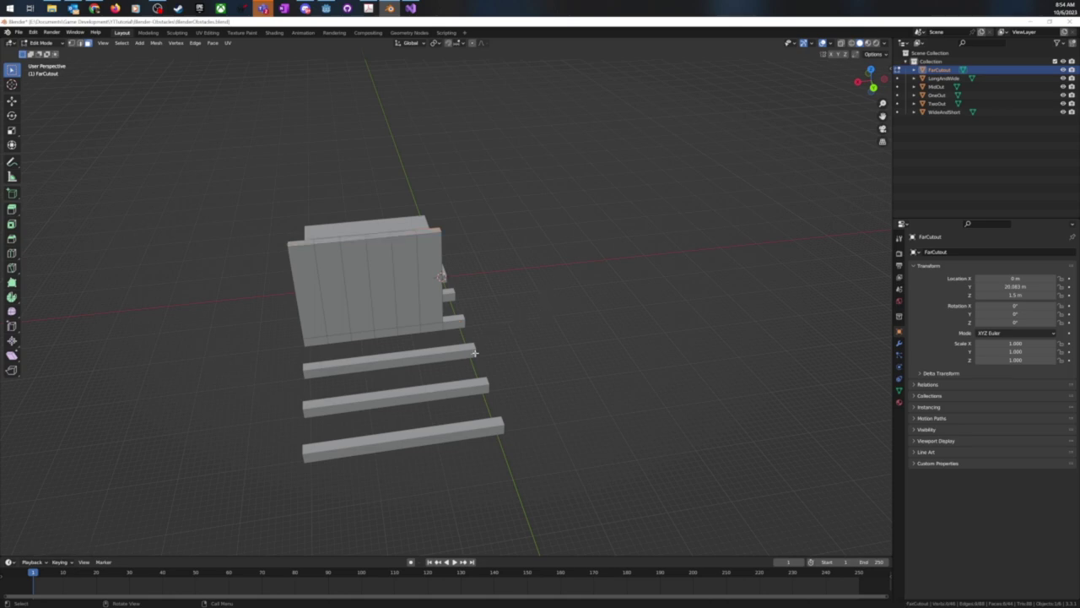
key("Tab")
left_click(440, 358)
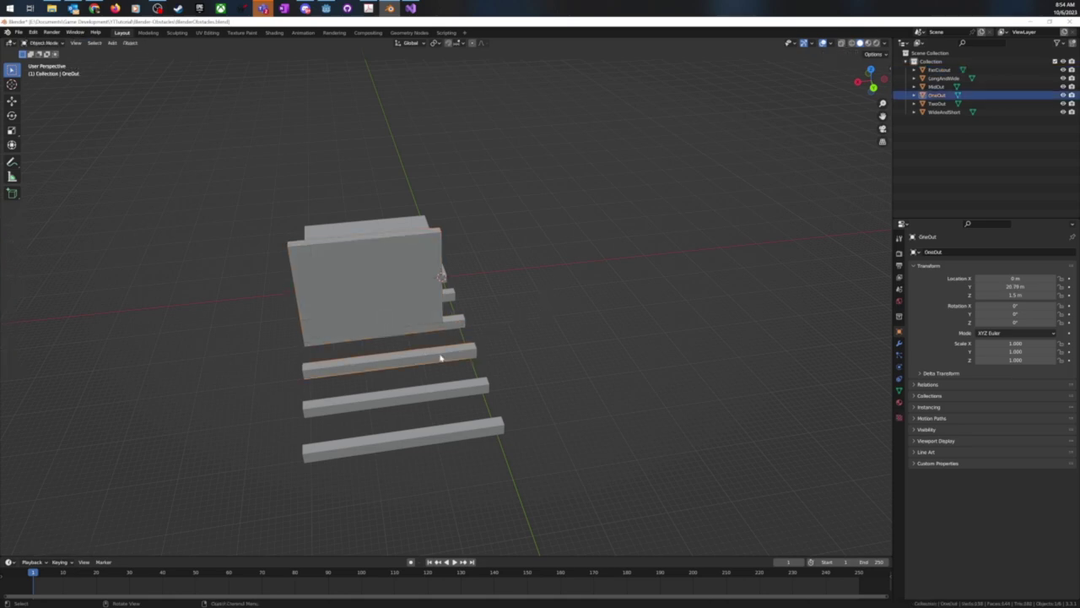
- Extrude five of OneOut's top faces upward, leaving a one-segment gap near its end
key("Tab")
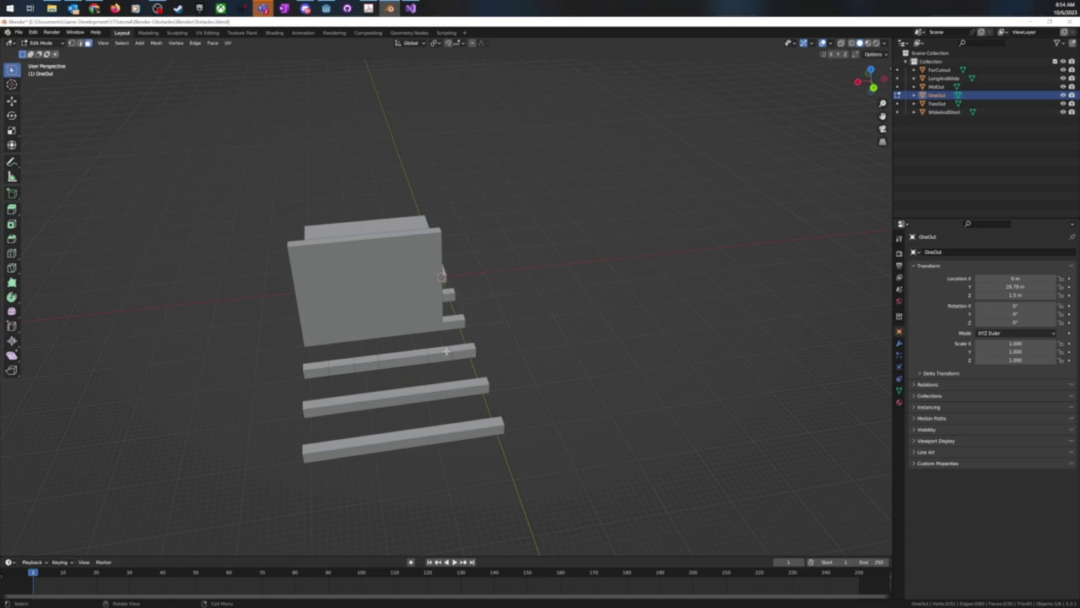
left_click(464, 346)
left_click(418, 353, "shift")
left_click(391, 357, "shift")
left_click(358, 361, "shift")
left_click(314, 364, "shift")
key("e")
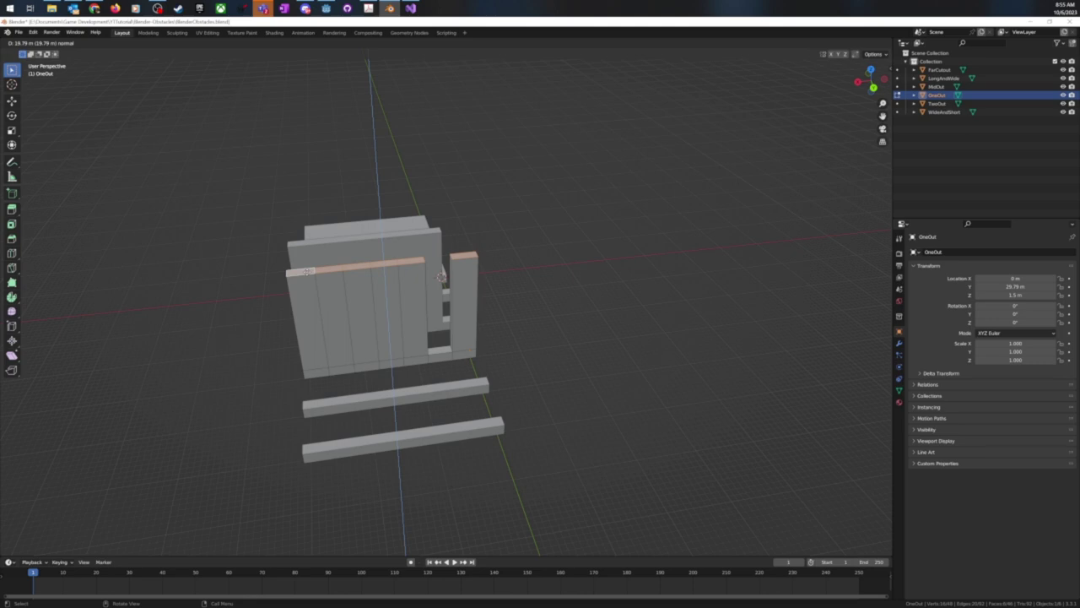
left_click(308, 271)
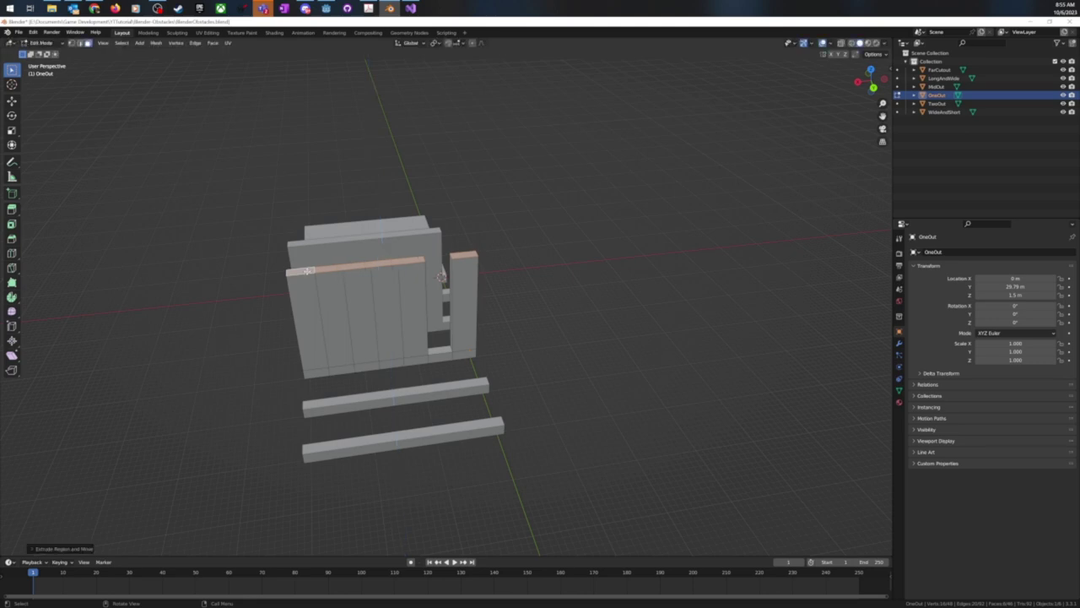
key("Tab")
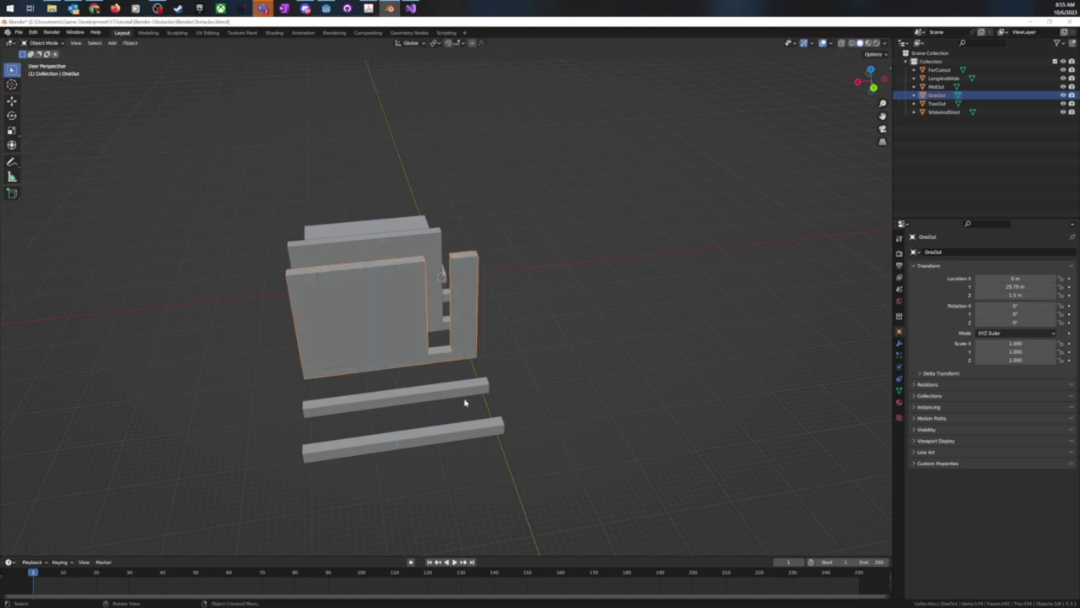
left_click(423, 397)
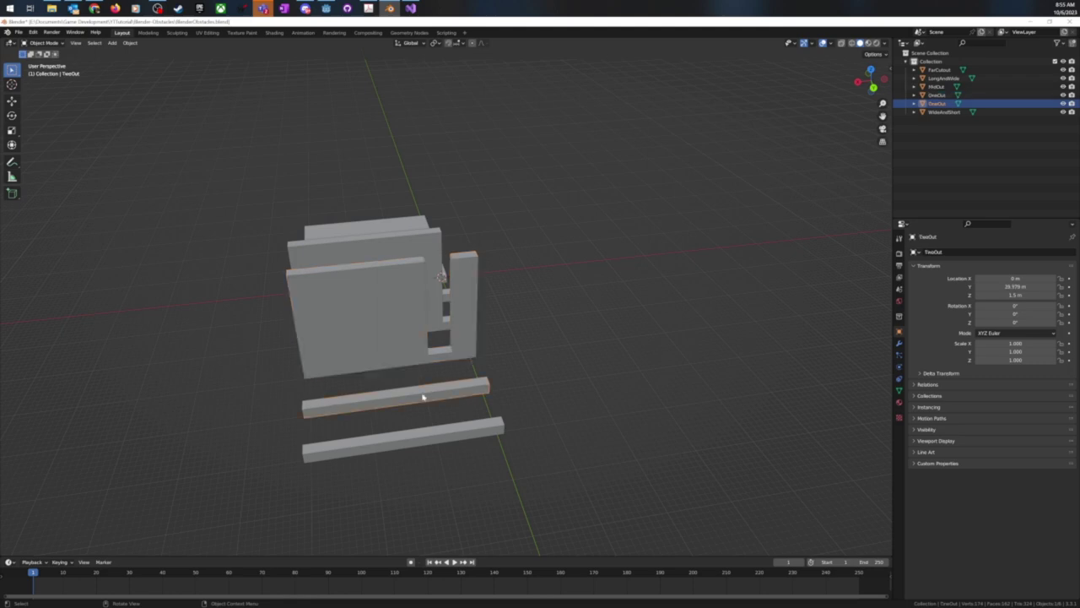
- In Edit Mode, extrude TwoOut's top faces, all except the gap near its middle, upward into a tall wall
key("Tab")
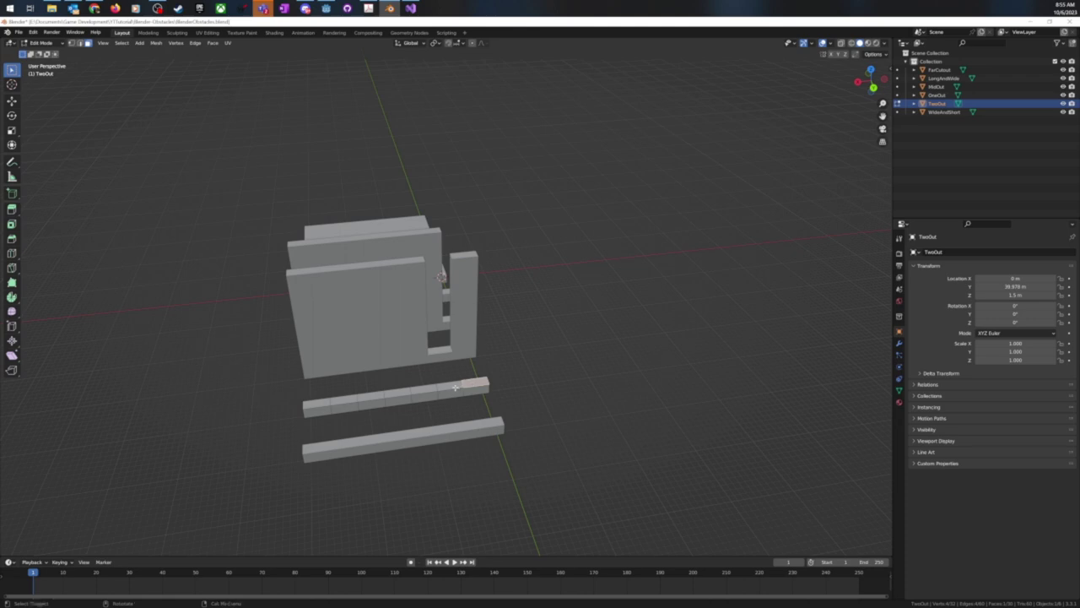
left_click(460, 387, "shift")
left_click(401, 397, "shift")
left_click(371, 399, "shift")
left_click(336, 401, "shift")
left_click(320, 402, "shift")
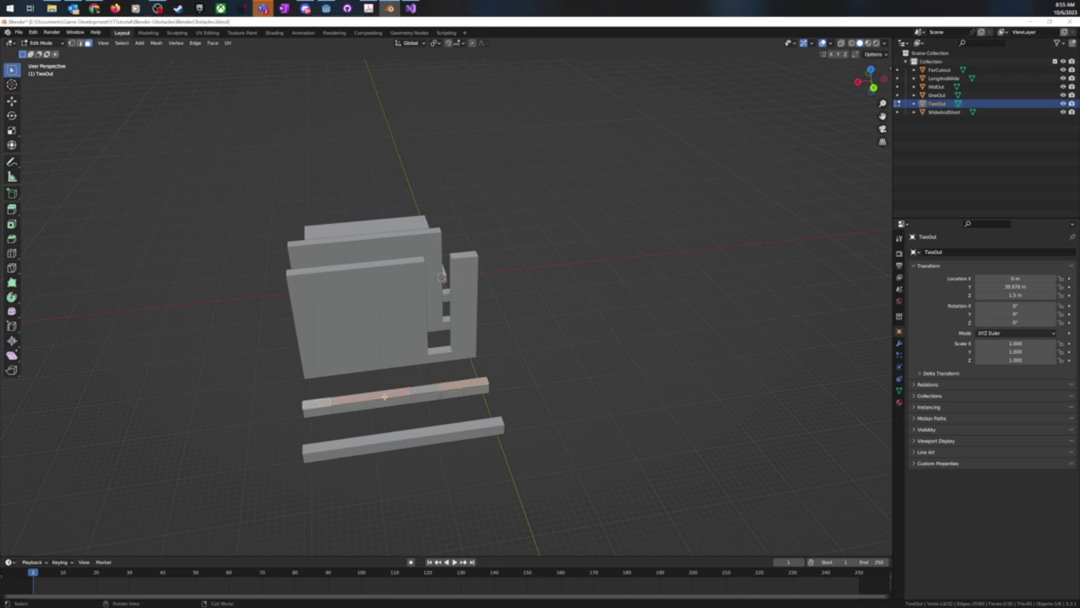
key("e")
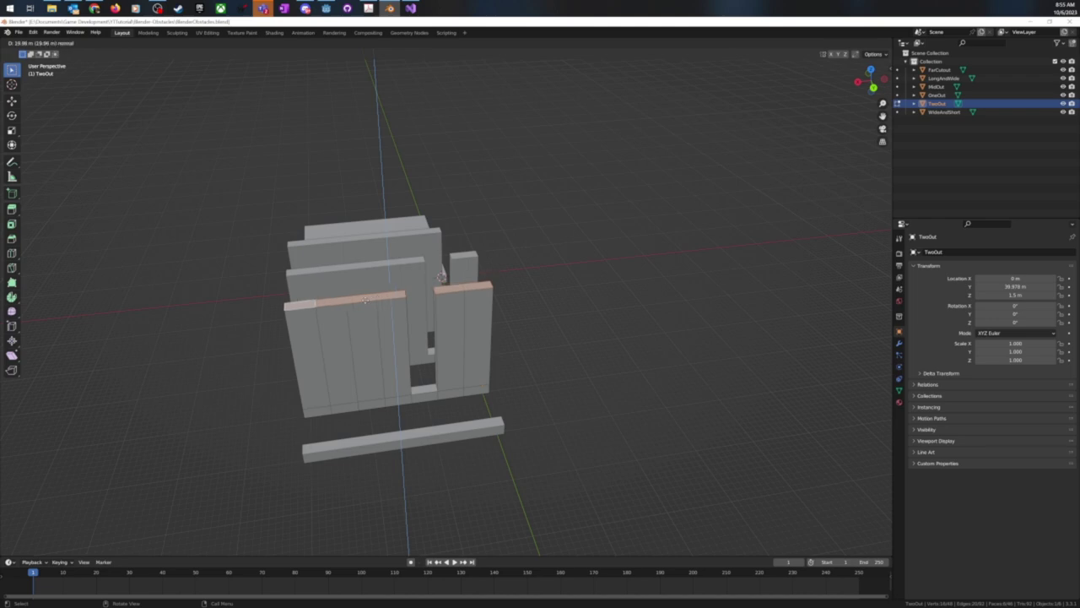
left_click(524, 405)
left_click(531, 441)
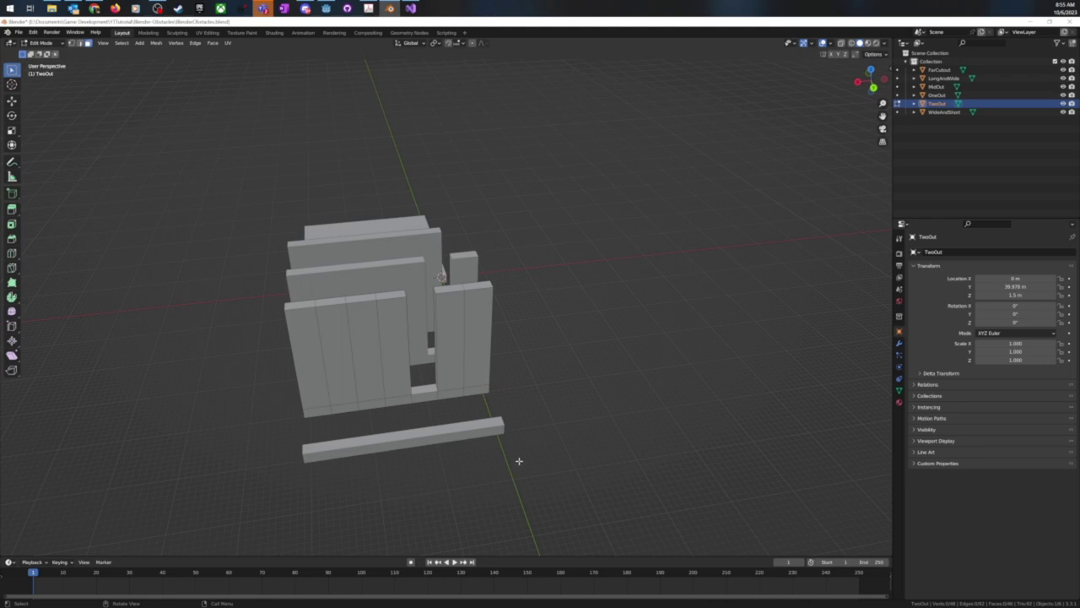
- Enter Edit Mode on MidOut and select three top faces at each end of the bar
key("Tab")
left_click(430, 442)
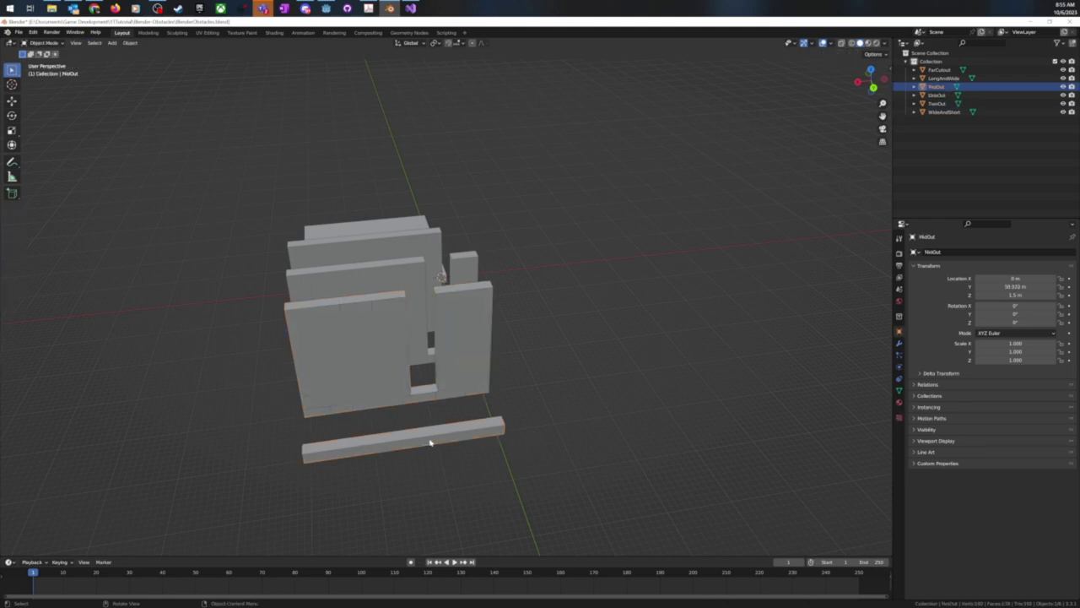
key("Tab")
left_click(321, 445, "shift")
left_click(351, 441, "shift")
left_click(376, 439, "shift")
left_click(432, 431, "shift")
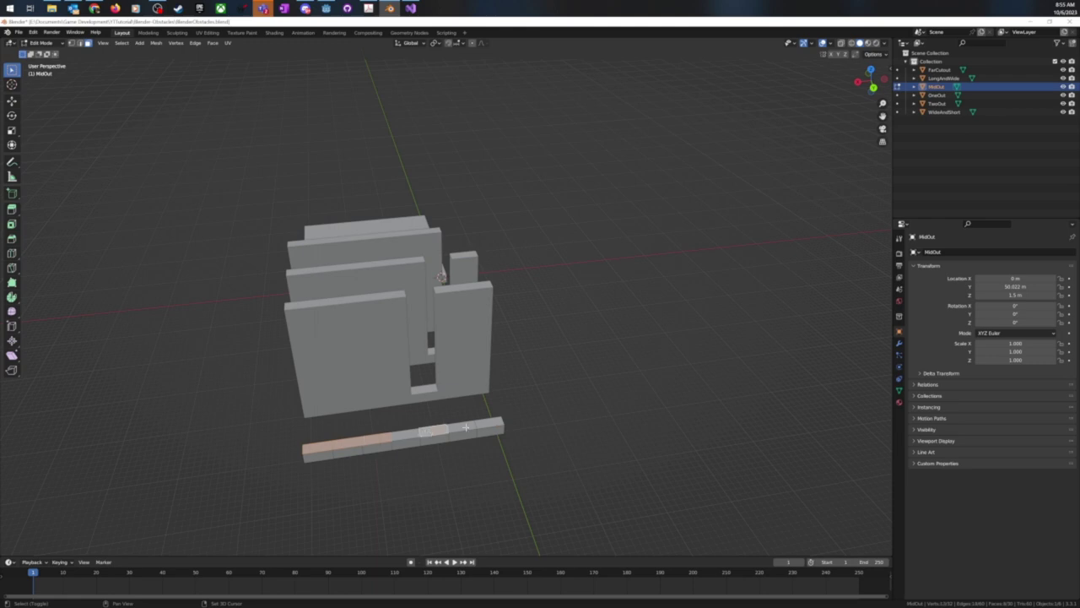
left_click(462, 428, "shift")
left_click(490, 425, "shift")
- Extrude the selected end faces upward into two wall sections and return to Object Mode
key("e")
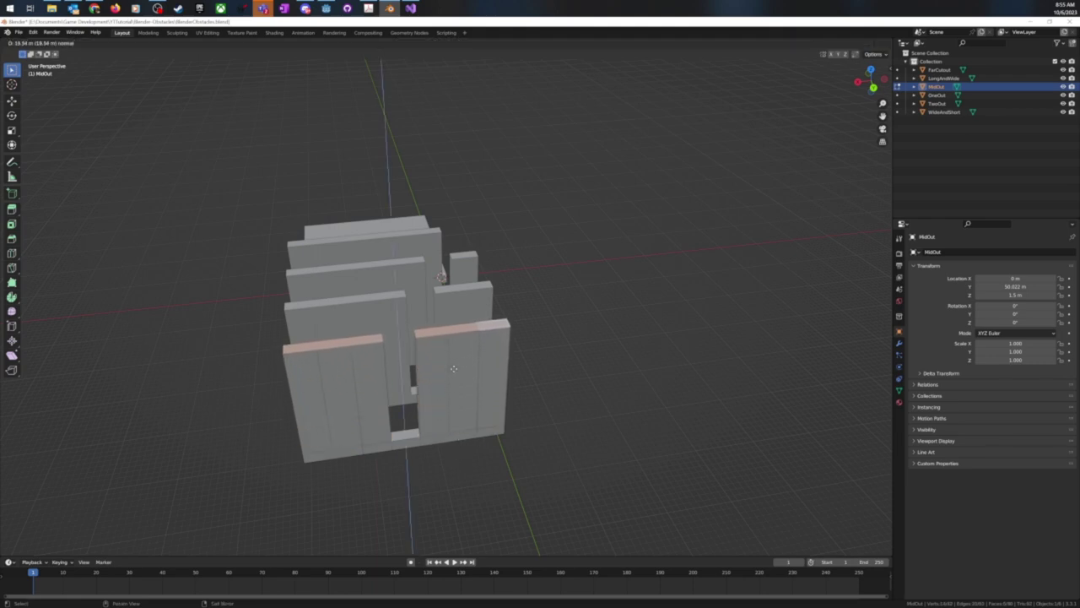
left_click(453, 366)
middle_click_drag(562, 400, 784, 421)
key("Tab")
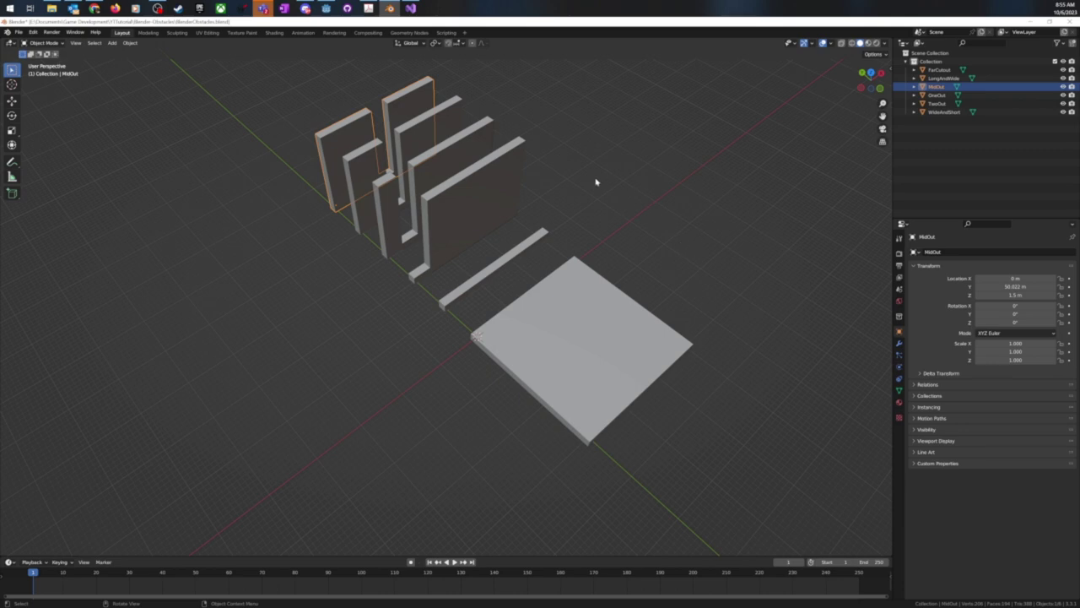
- Put the FarCutout wall into Edit Mode with edge selection active
left_click(596, 181)
middle_click_drag(596, 182, 482, 217)
scroll(524, 200, "up", 3)
scroll(517, 204, "down", 3)
scroll(482, 217, "down", 1)
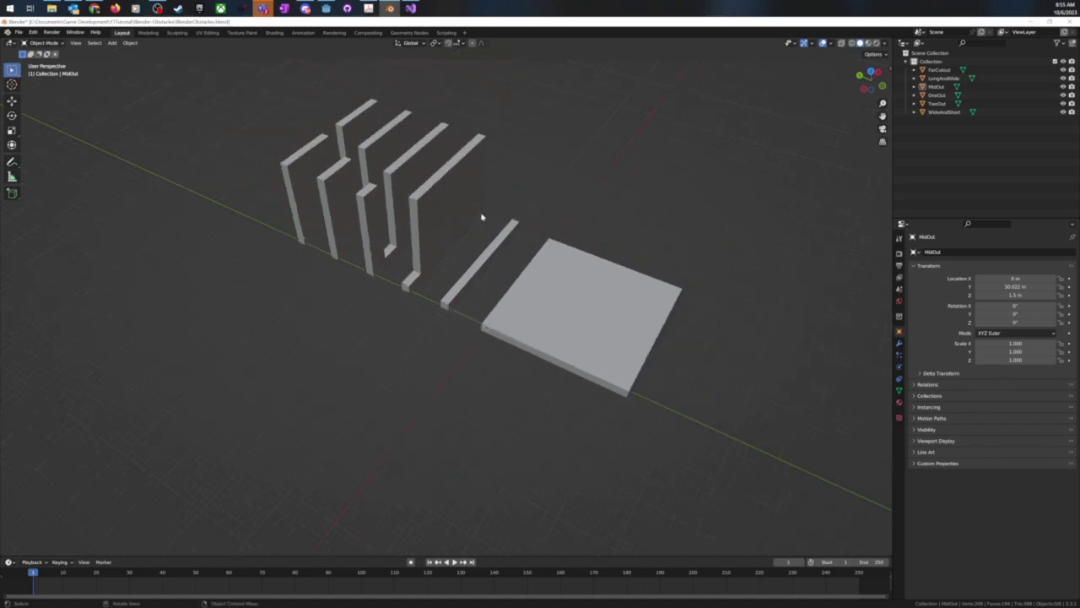
left_click(453, 222)
scroll(450, 222, "up", 3)
key("Tab")
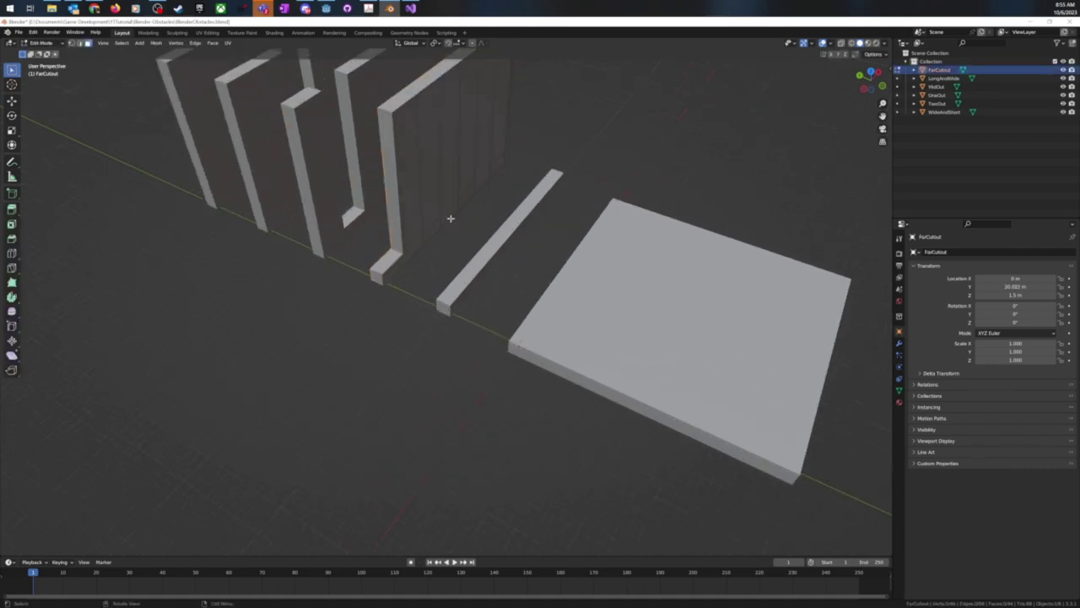
middle_click_drag(472, 172, 486, 153)
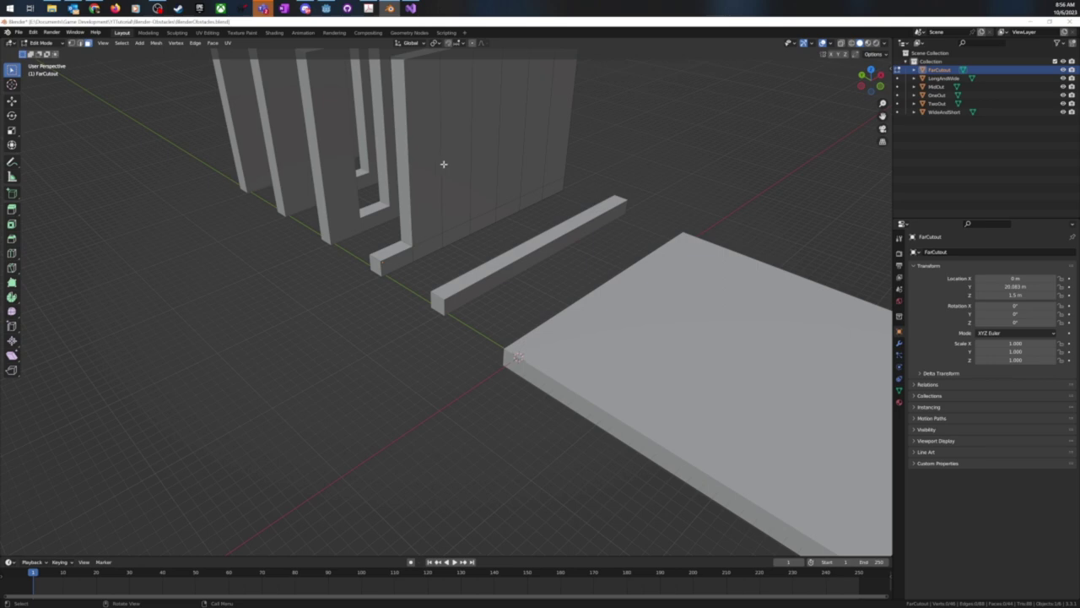
left_click(79, 44)
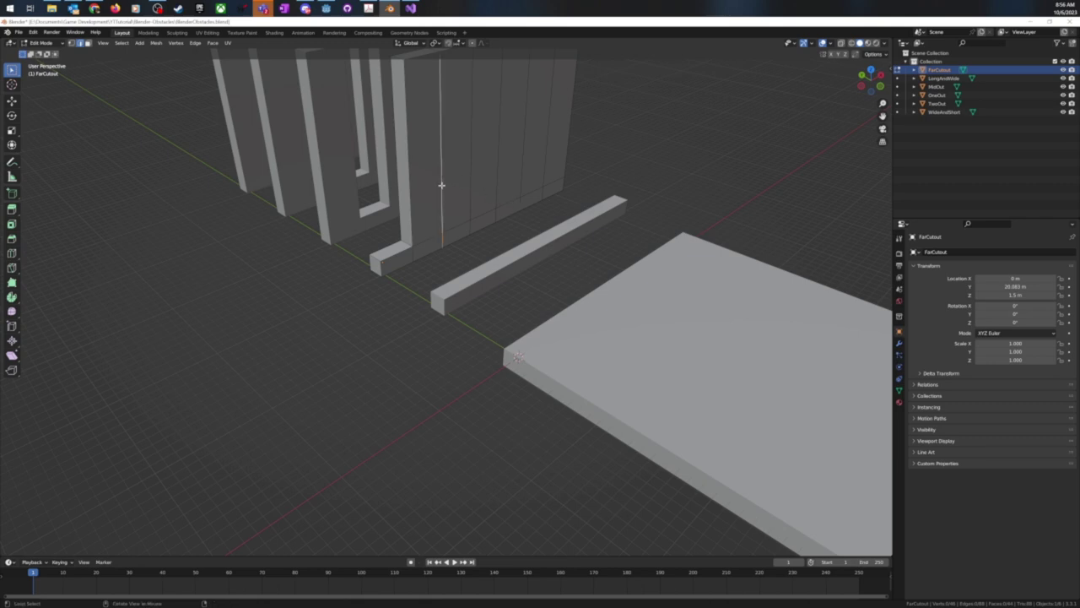
- Select four vertical edge loops on FarCutout's wall, dissolve them with Ctrl+X, and exit Edit Mode
middle_click_drag(464, 190, 445, 203)
scroll(445, 203, "down", 3)
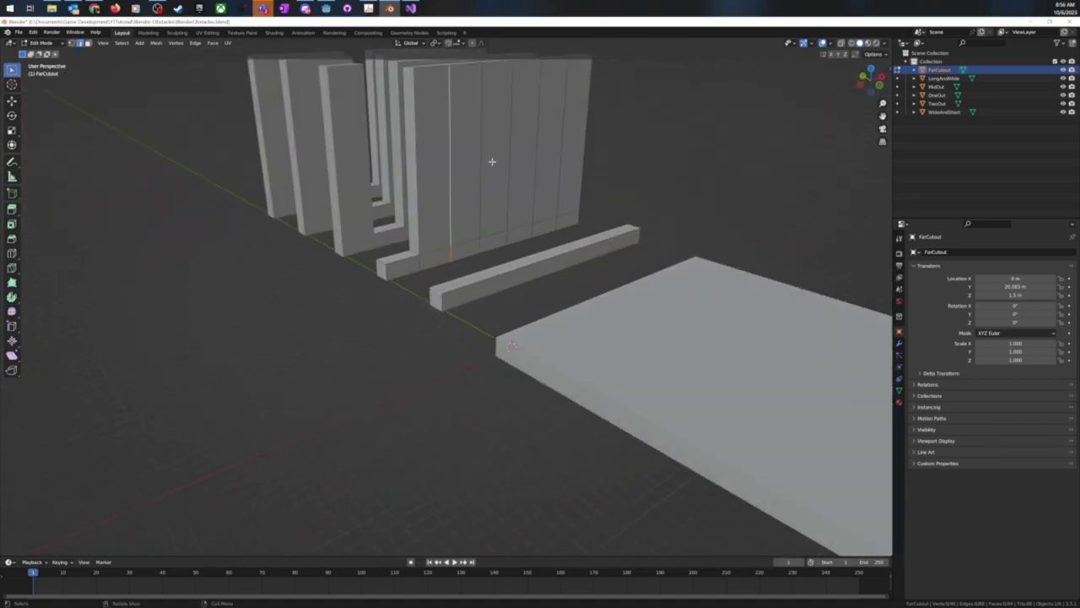
middle_click_drag(497, 154, 486, 255)
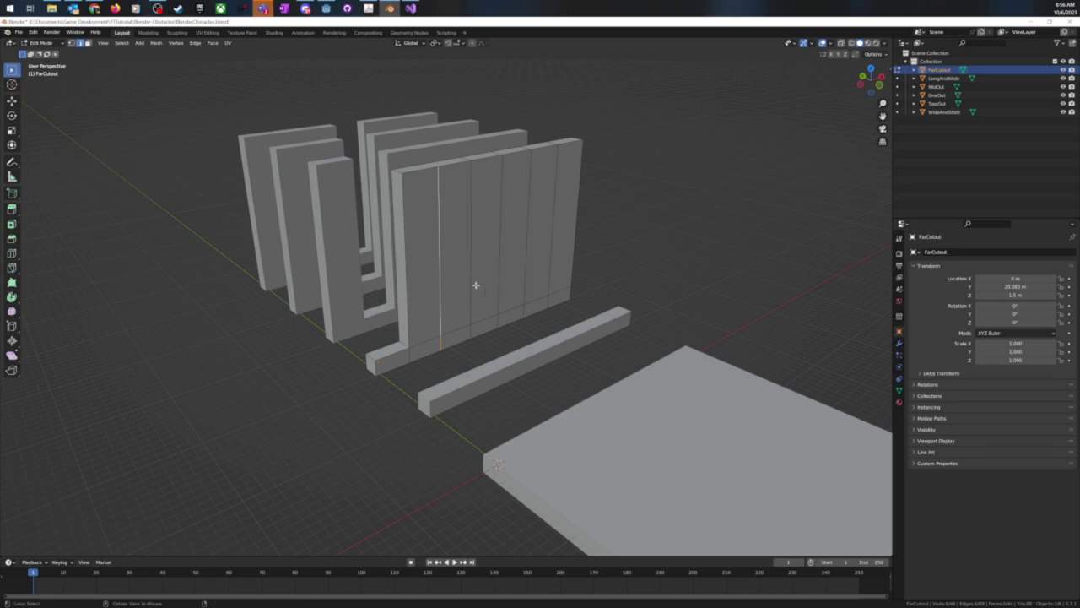
left_click(471, 284, "shift")
left_click(502, 280, "alt+shift")
left_click(527, 275, "alt+shift")
left_click(552, 268, "alt+shift")
middle_click_drag(550, 269, 613, 270)
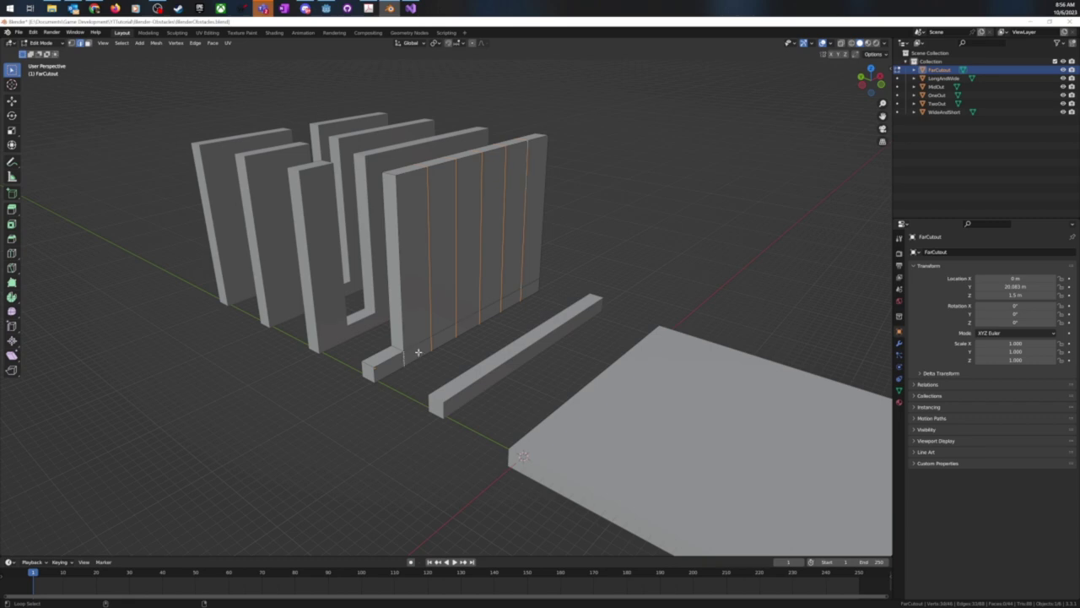
middle_click_drag(414, 356, 379, 405)
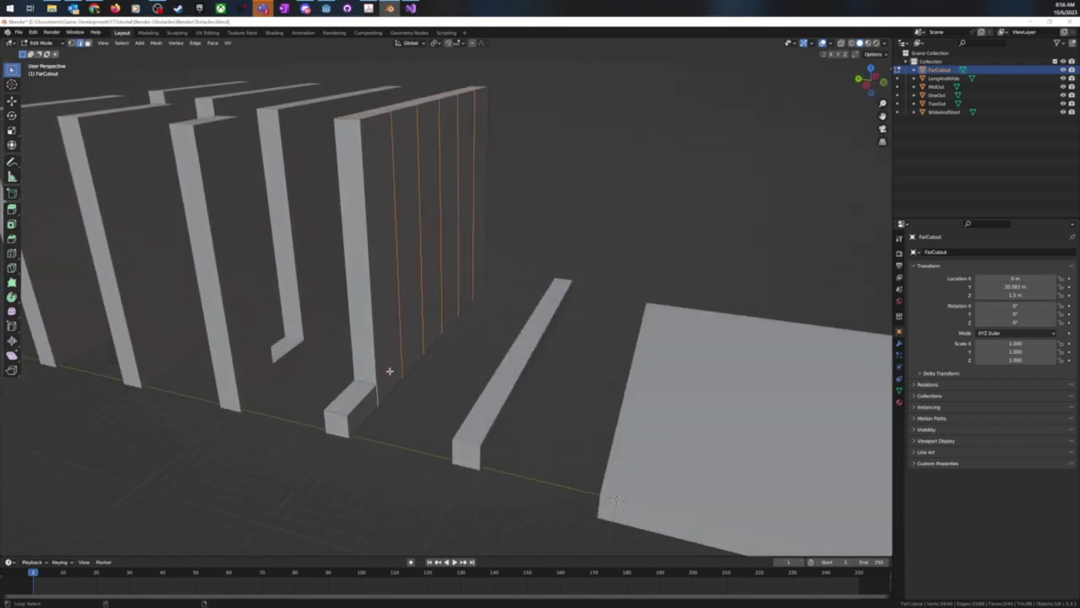
middle_click_drag(407, 380, 495, 375)
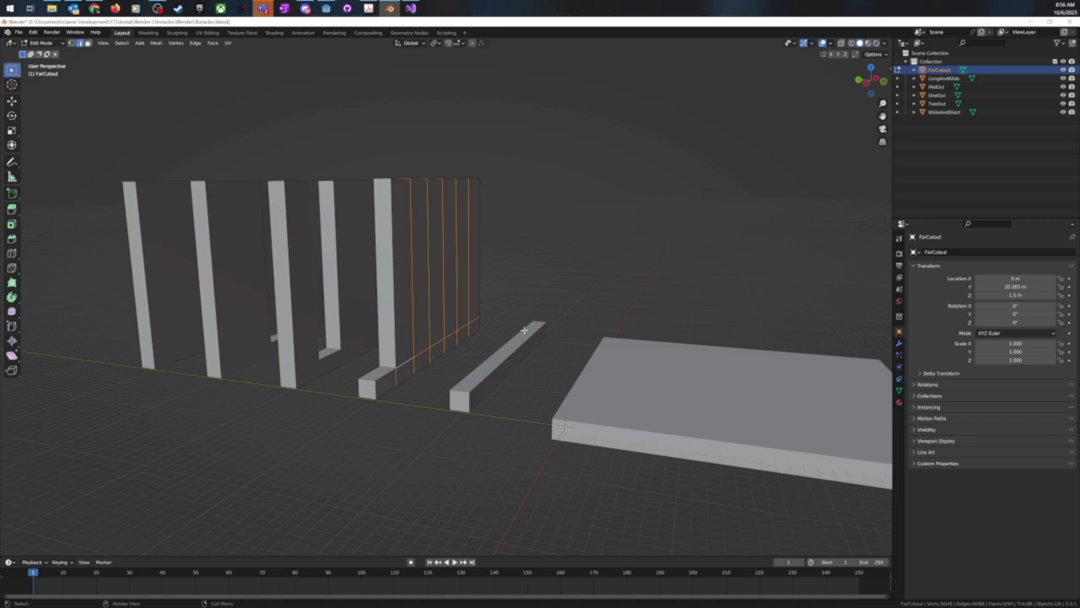
key("ctrl+x")
middle_click_drag(509, 321, 492, 373, "ctrl")
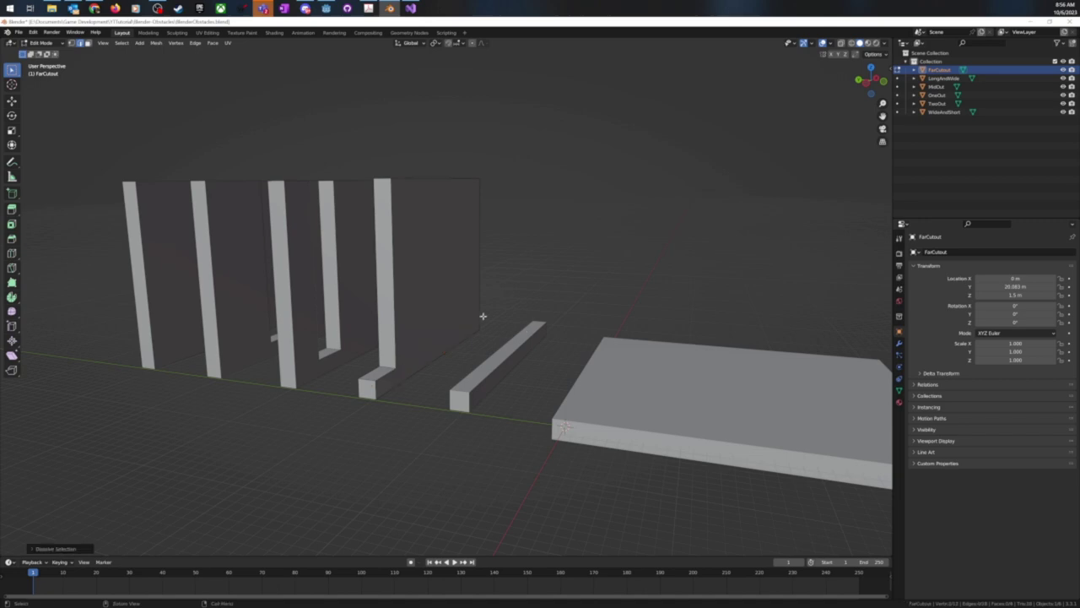
scroll(492, 373, "down", 3)
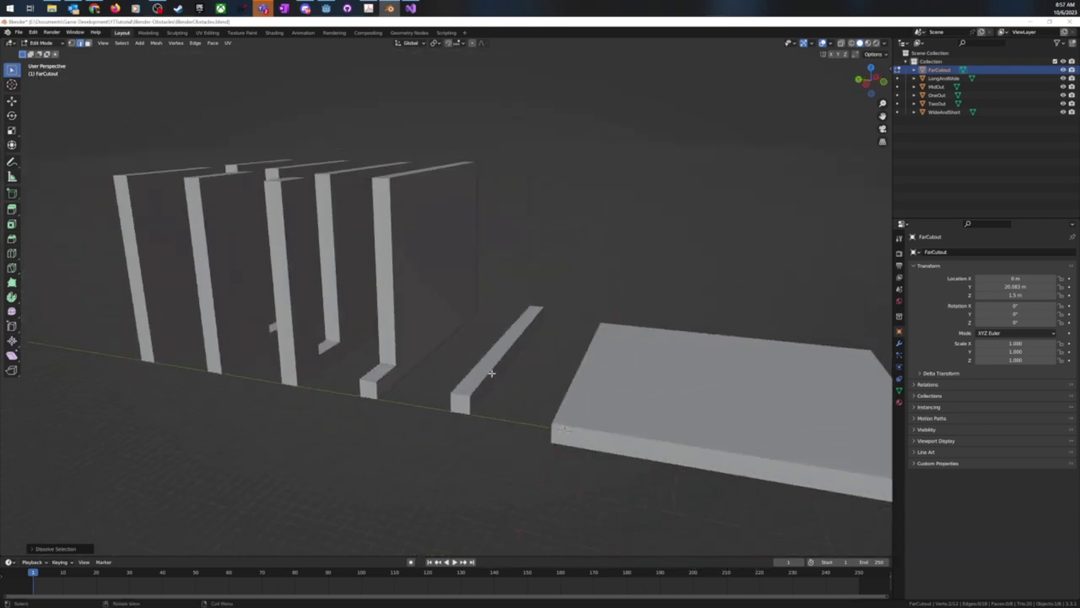
key("Tab")
middle_click_drag(458, 369, 468, 366)
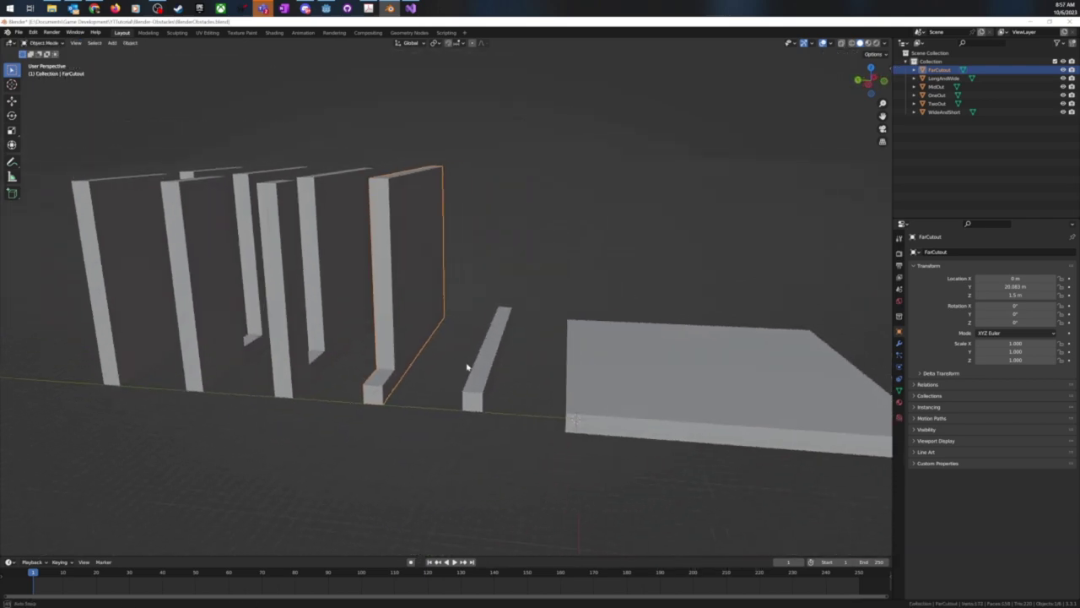
- In Edit Mode on OneOut, dissolve three vertical edge loops with Ctrl+X, then return to Object Mode
left_click(330, 327)
middle_click_drag(346, 338, 467, 361)
key("Tab")
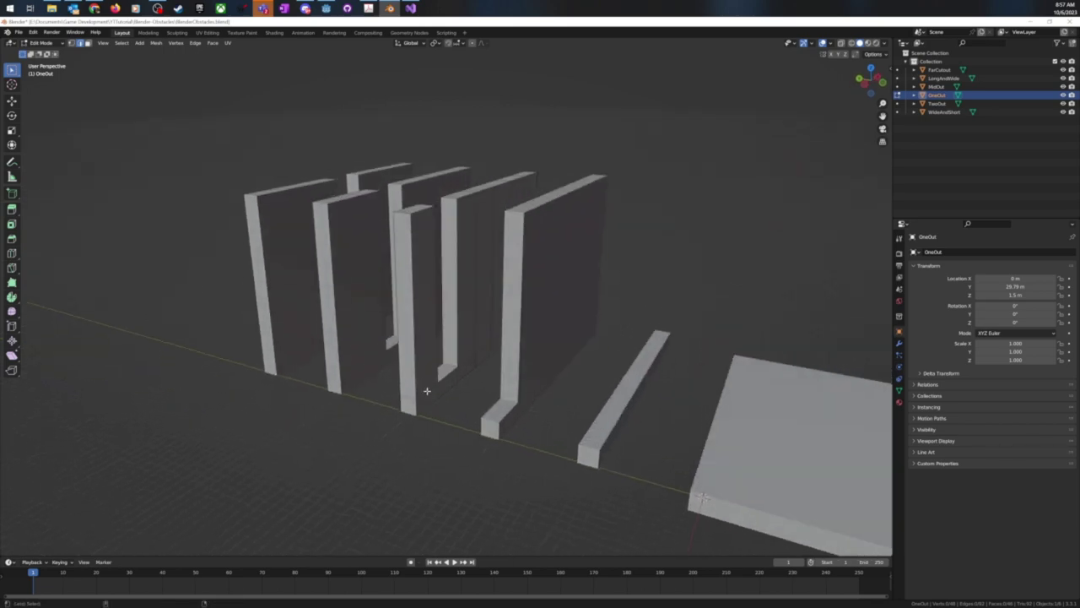
mouse_move(448, 391)
middle_mouse_down()
mouse_move(319, 400)
mouse_move(326, 424)
mouse_move(459, 406)
mouse_move(443, 396)
middle_mouse_up()
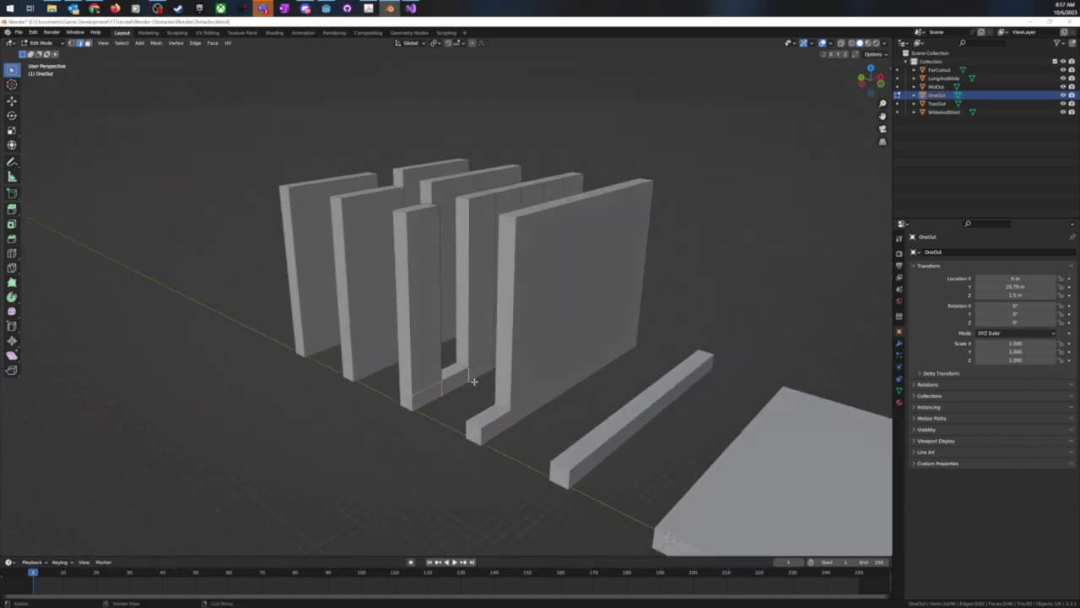
mouse_move(474, 382)
middle_mouse_down()
mouse_move(344, 406)
mouse_move(484, 388)
middle_mouse_up()
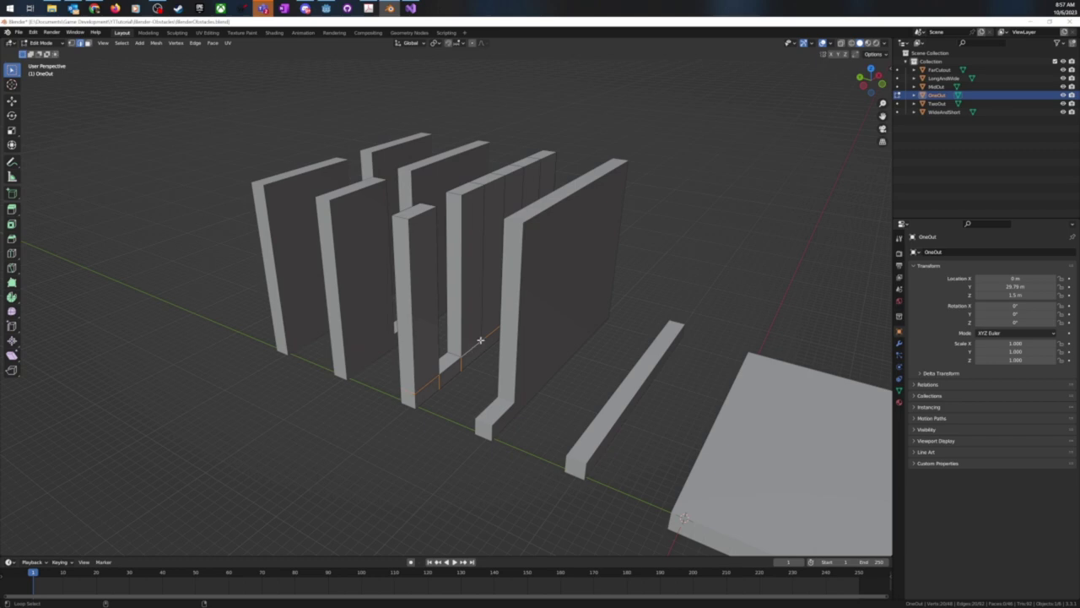
left_click(489, 290, "alt")
left_click(506, 196, "alt+shift")
left_click(525, 195, "alt+shift")
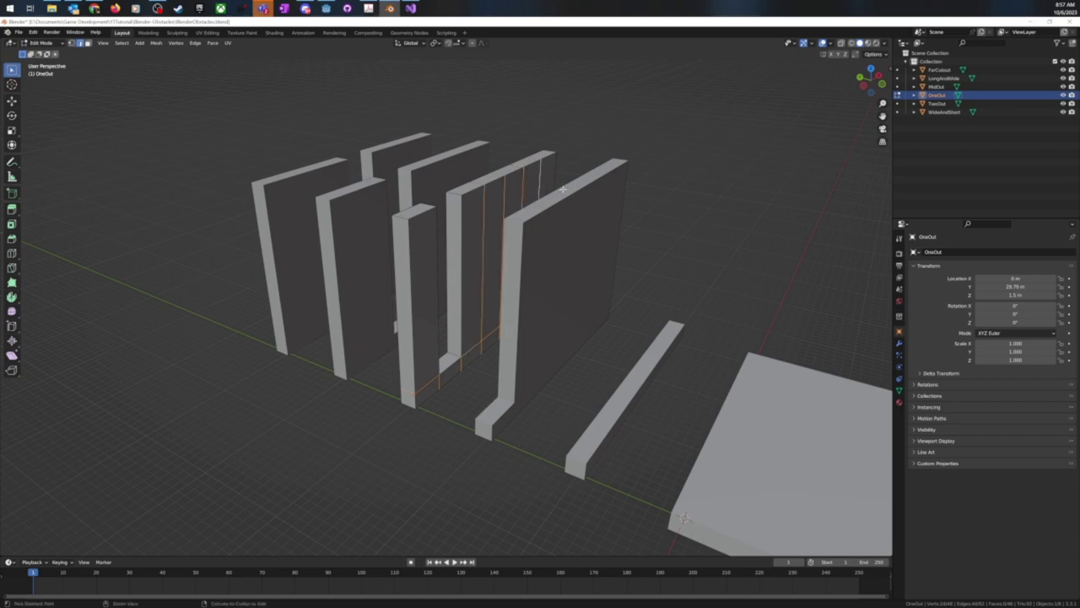
key("ctrl+x")
middle_click_drag(563, 191, 522, 293)
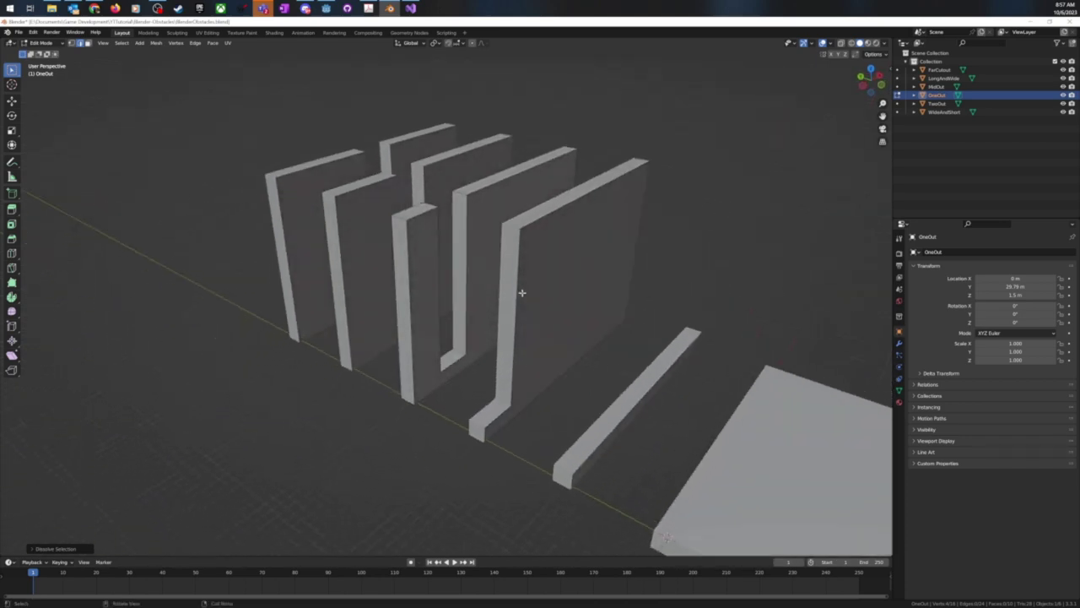
key("Tab")
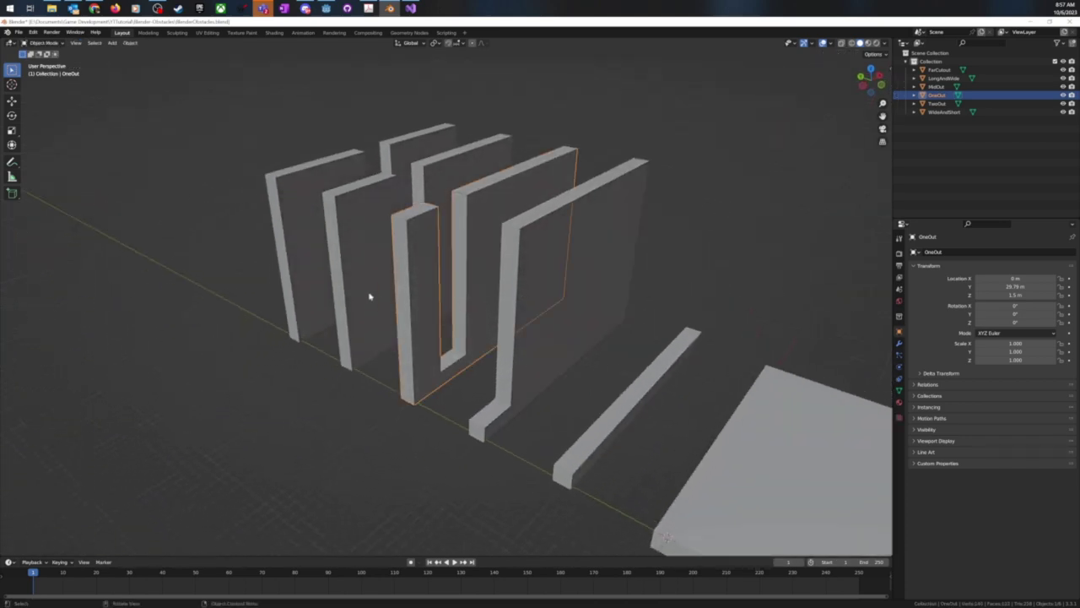
- Put TwoOut into Edit Mode and select a first vertical edge loop on its wall
left_click(372, 256)
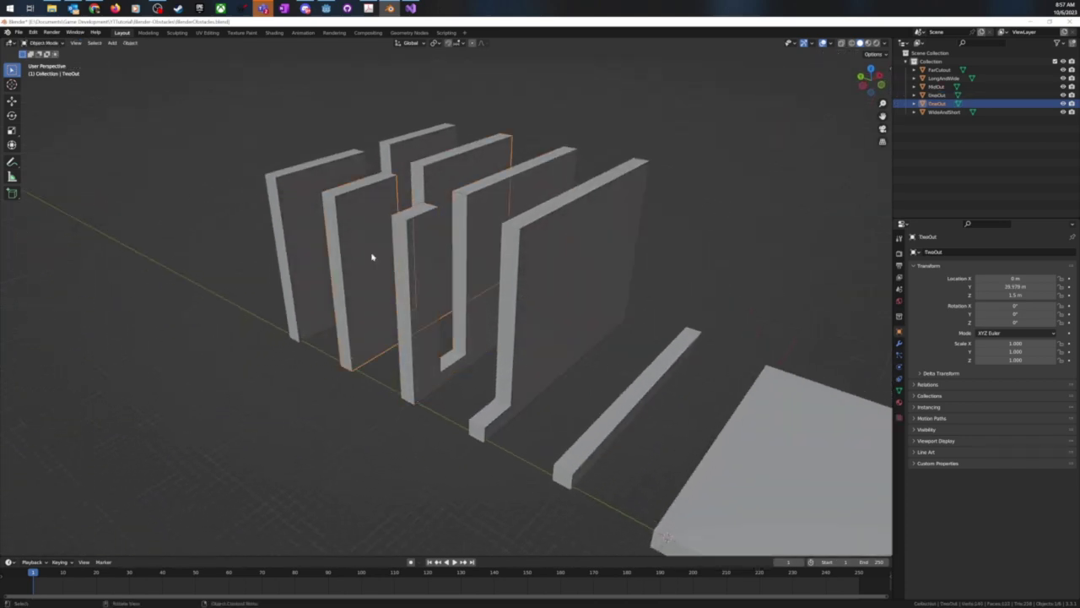
key("Tab")
middle_click_drag(374, 258, 359, 278)
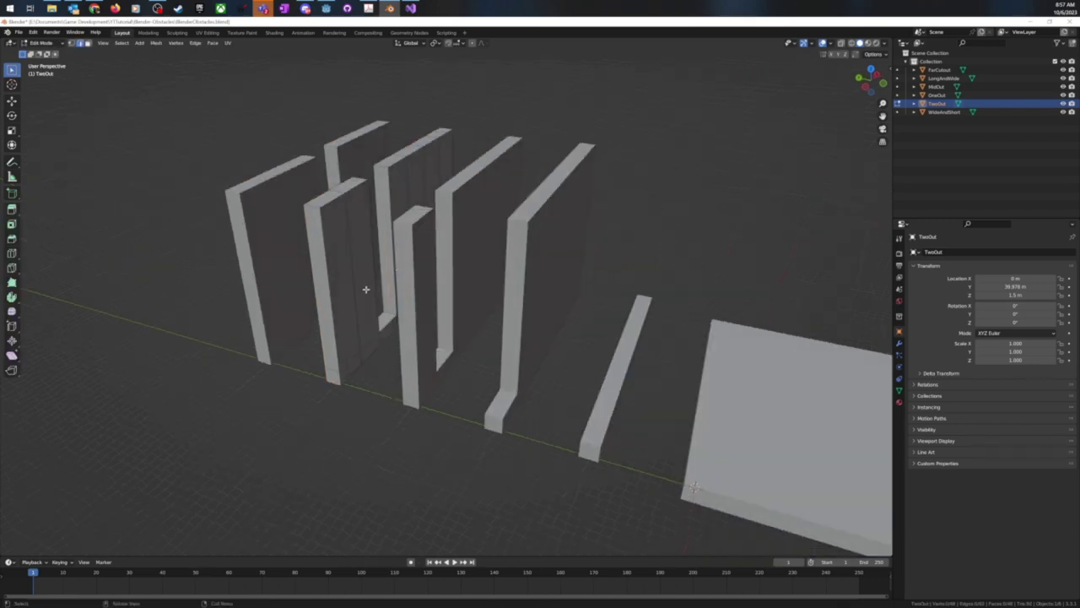
left_click(360, 363)
middle_click_drag(391, 326, 397, 326)
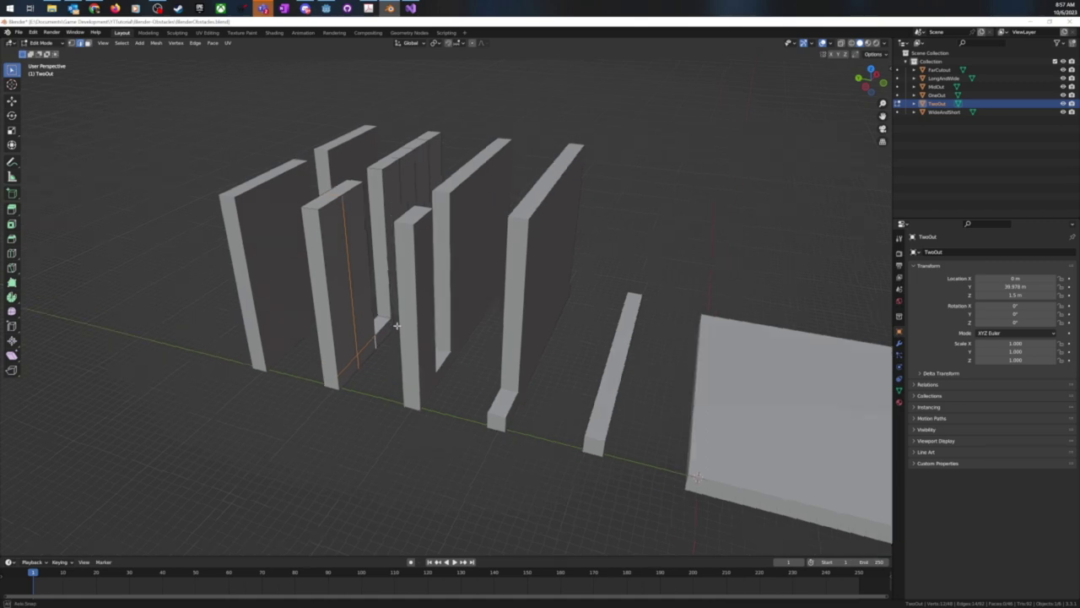
scroll(393, 326, "up", 5)
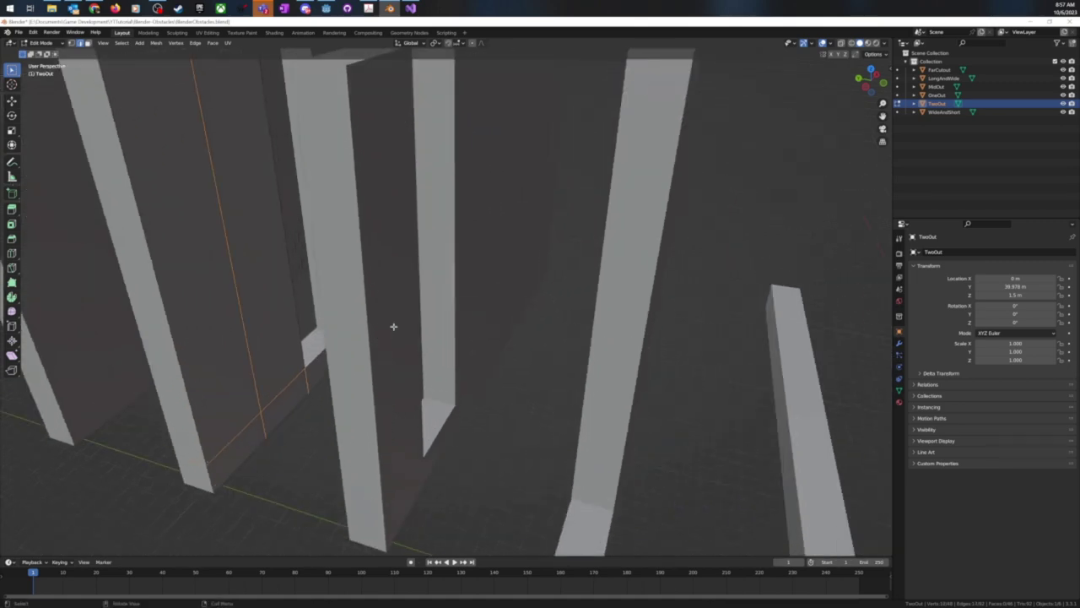
middle_click_drag(393, 326, 423, 332)
- Add more vertical edge loops on TwoOut, dissolve them with Ctrl+X, and exit Edit Mode
left_click(289, 187, "alt")
left_click(292, 167, "alt")
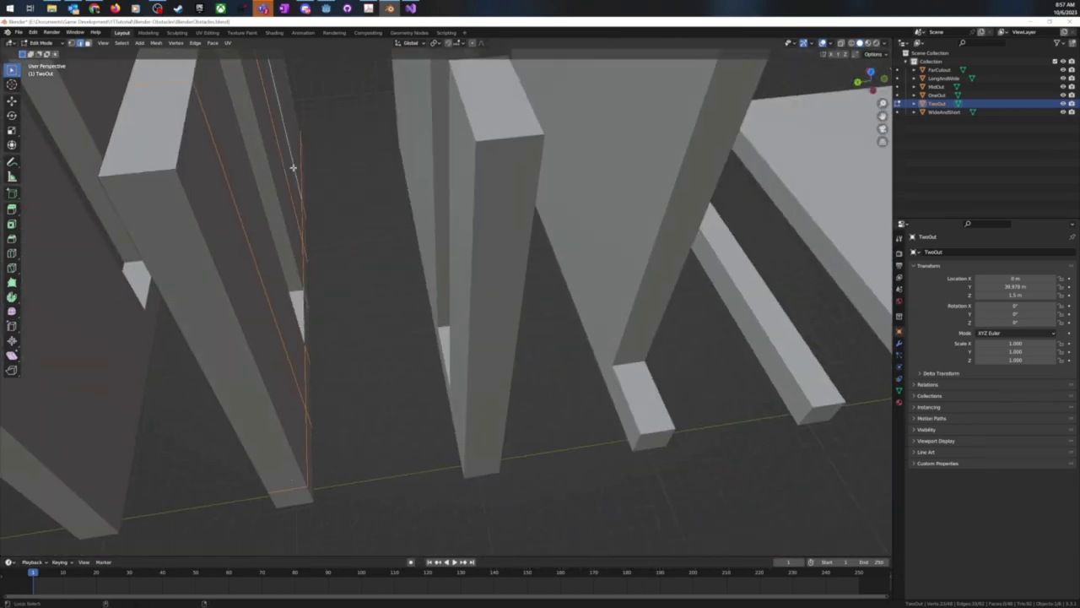
left_click(292, 127, "alt")
middle_click_drag(292, 126, 342, 138)
middle_click_drag(309, 271, 379, 223)
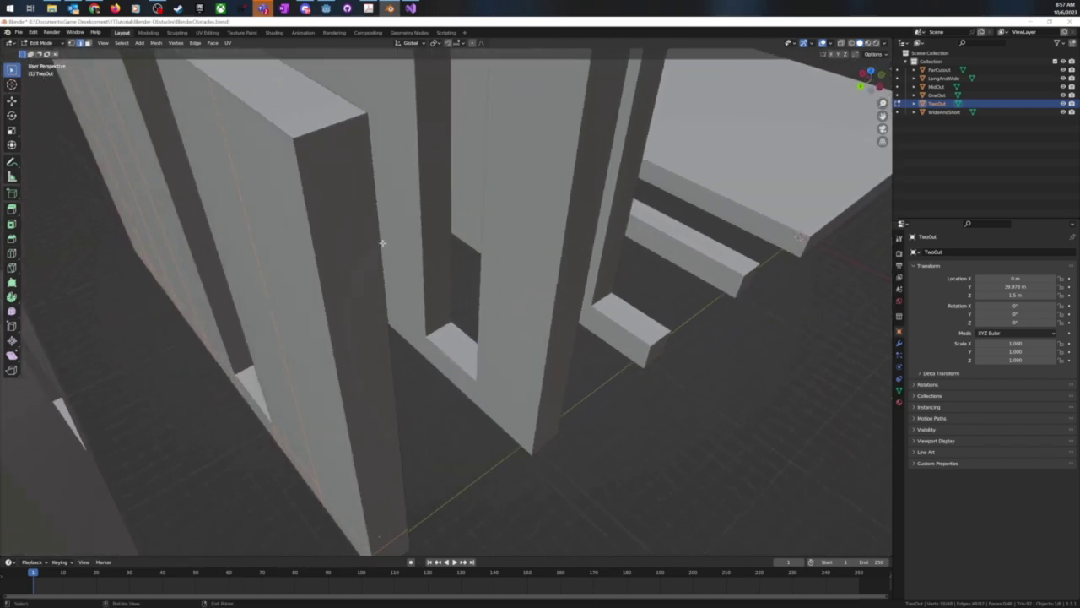
key("ctrl+x")
mouse_move(241, 333)
middle_mouse_down()
mouse_move(284, 333)
mouse_move(279, 301)
mouse_move(230, 326)
middle_mouse_up()
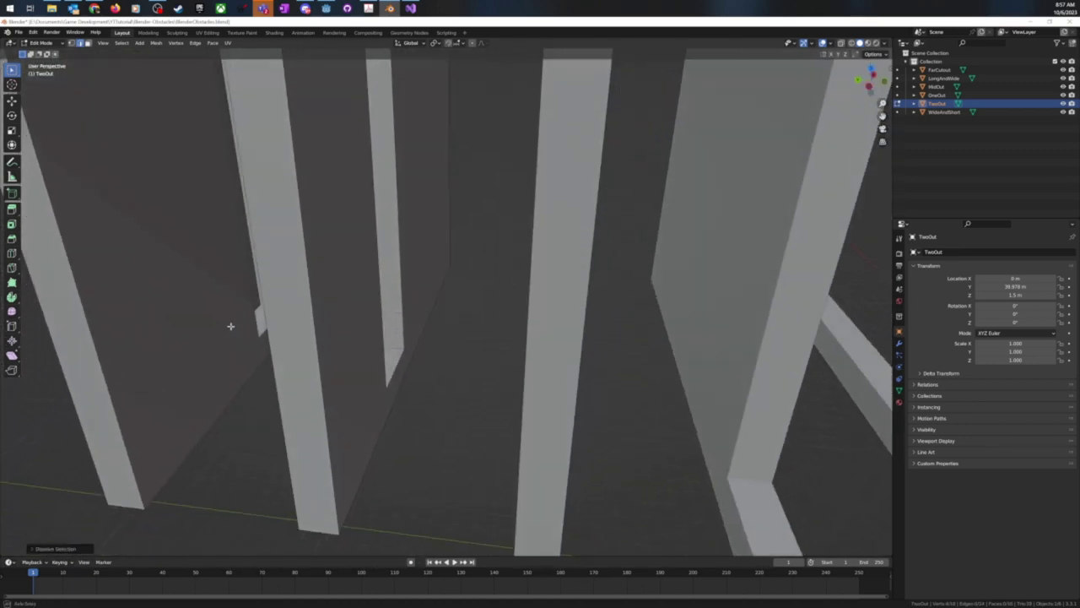
key("Tab")
scroll(365, 356, "down", 6)
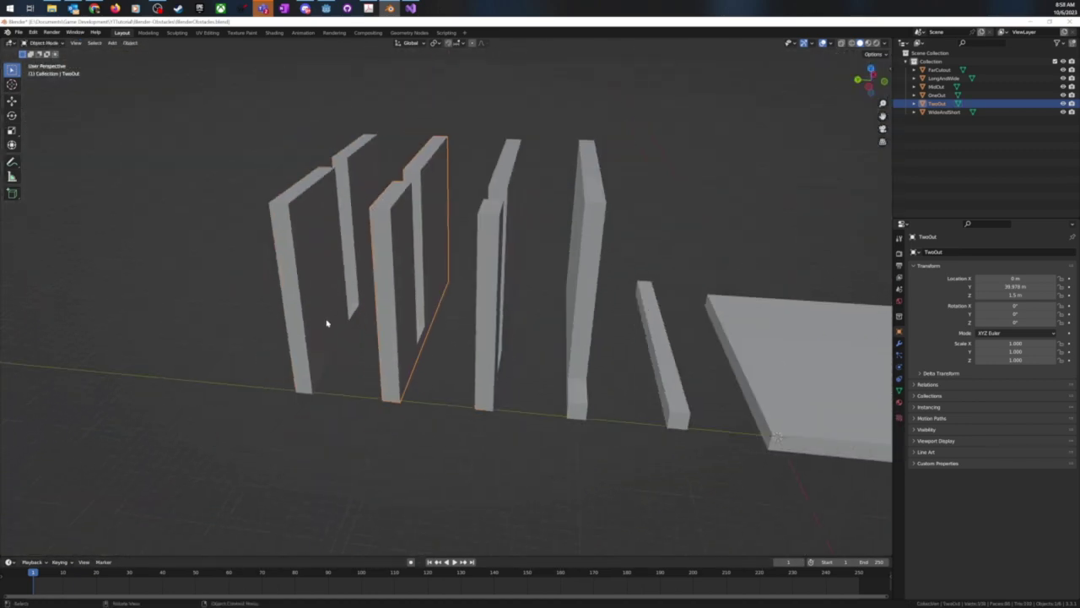
- In Edit Mode, delete the strip of faces between two edge loops on the MidOut wall
left_click(327, 323)
key("Tab")
left_click(320, 332, "alt")
left_click(334, 318, "alt+shift")
left_click(328, 351, "ctrl")
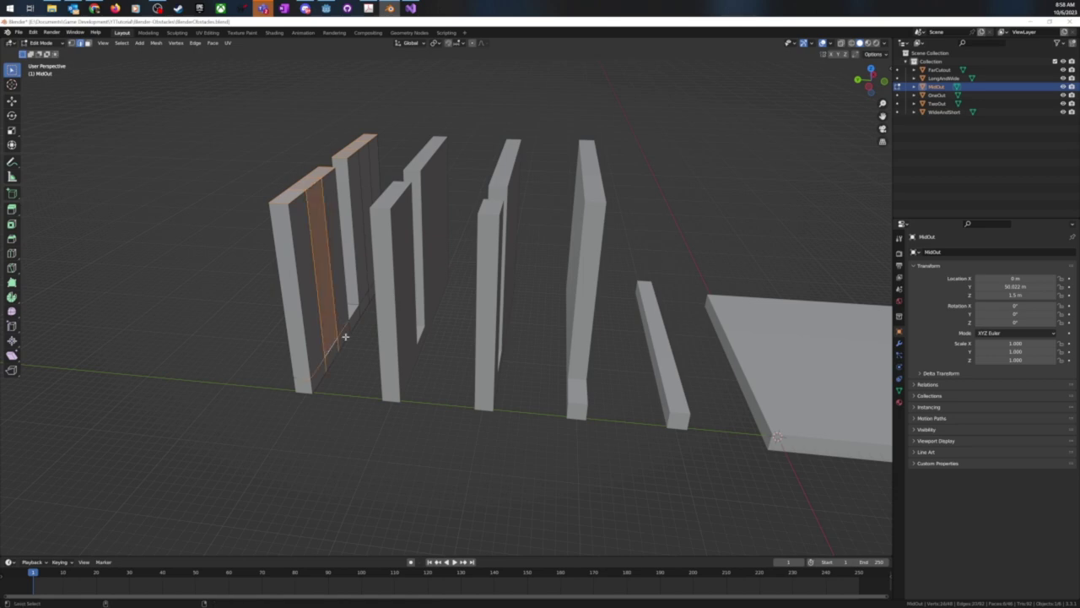
key("x")
left_click(330, 319)
left_click(345, 350)
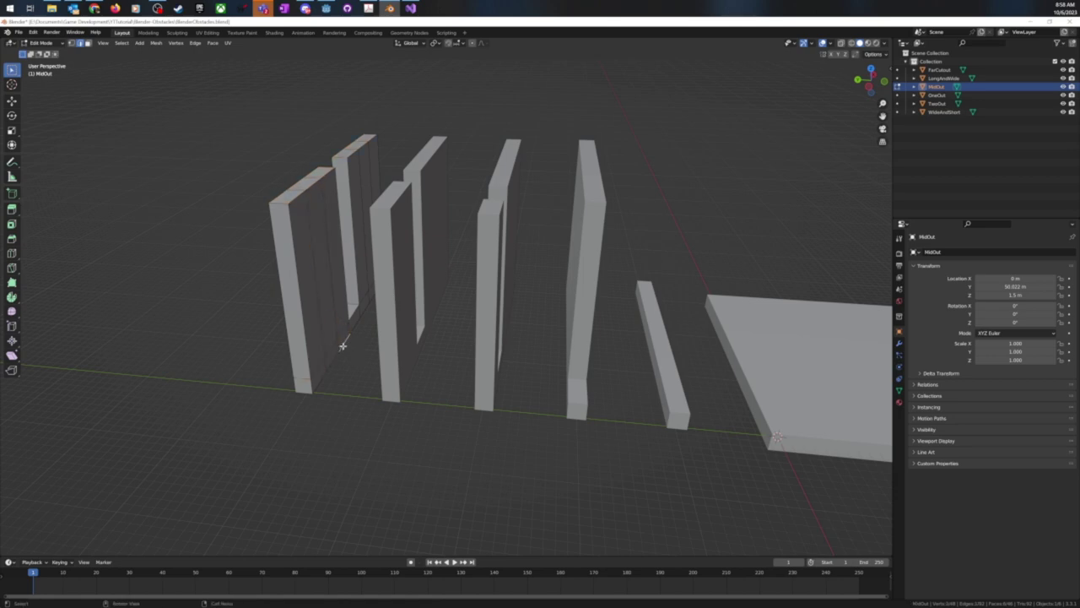
- Dissolve three vertical edge loops on the MidOut wall with Ctrl+X
left_click(320, 336, "alt")
key("ctrl+x")
left_click(322, 339, "alt")
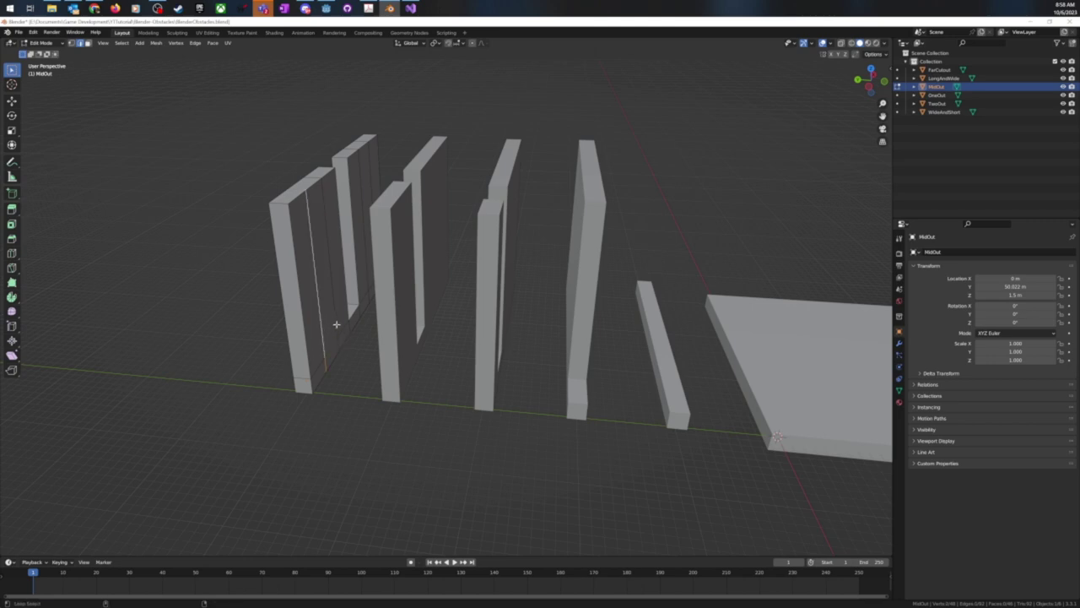
key("ctrl+x")
middle_click_drag(335, 324, 417, 321)
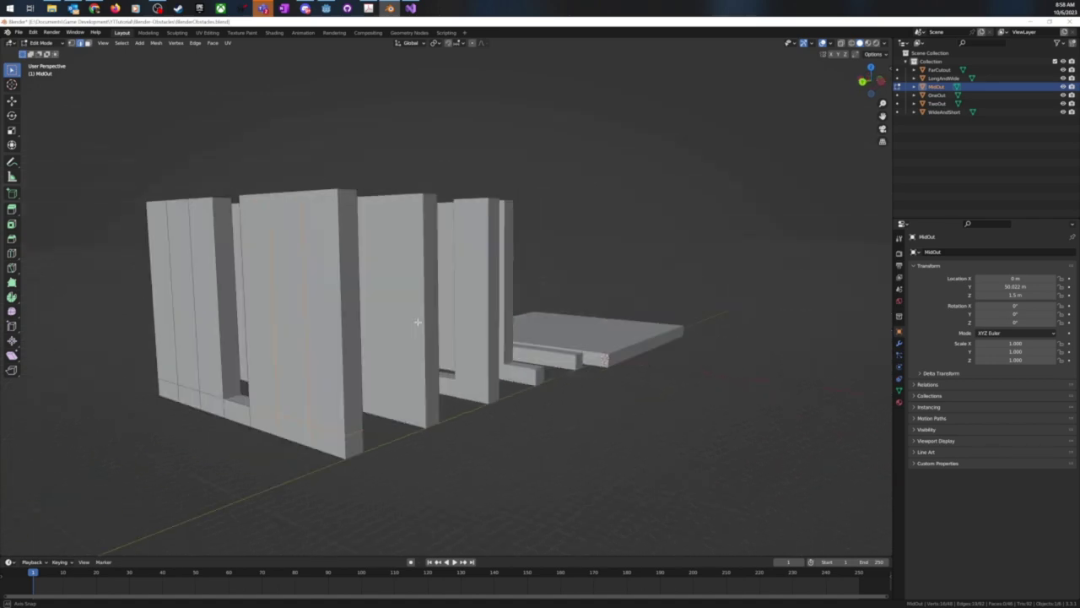
left_click(200, 377, "alt")
left_click(175, 369, "alt")
middle_click_drag(175, 368, 252, 417)
key("ctrl+x")
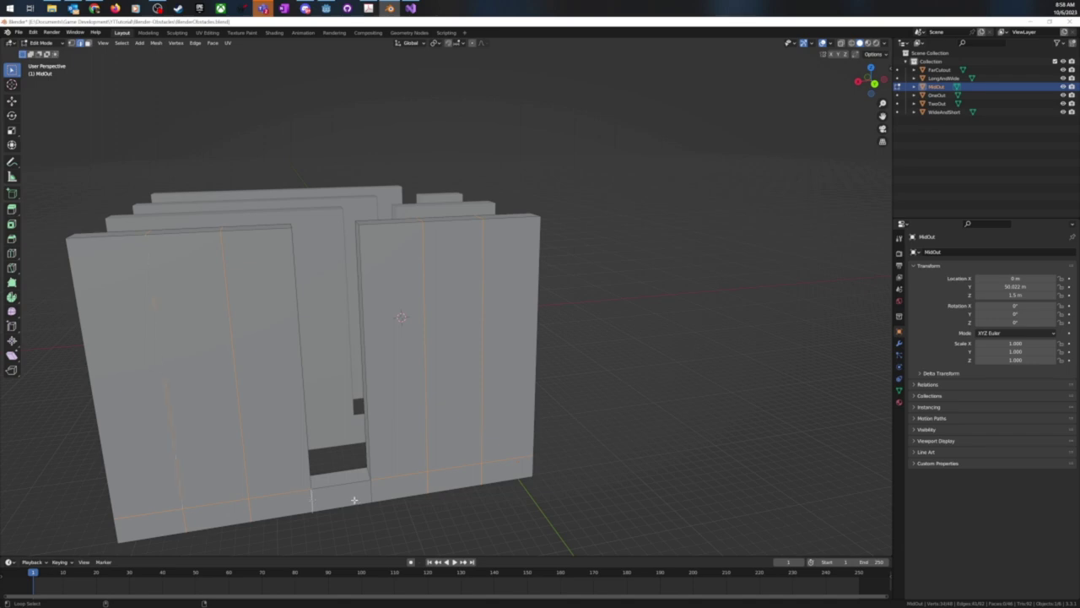
middle_click_drag(371, 484, 597, 403)
- Save BlenderObstacles.blend with Ctrl+S and return to Object Mode
key("ctrl+s")
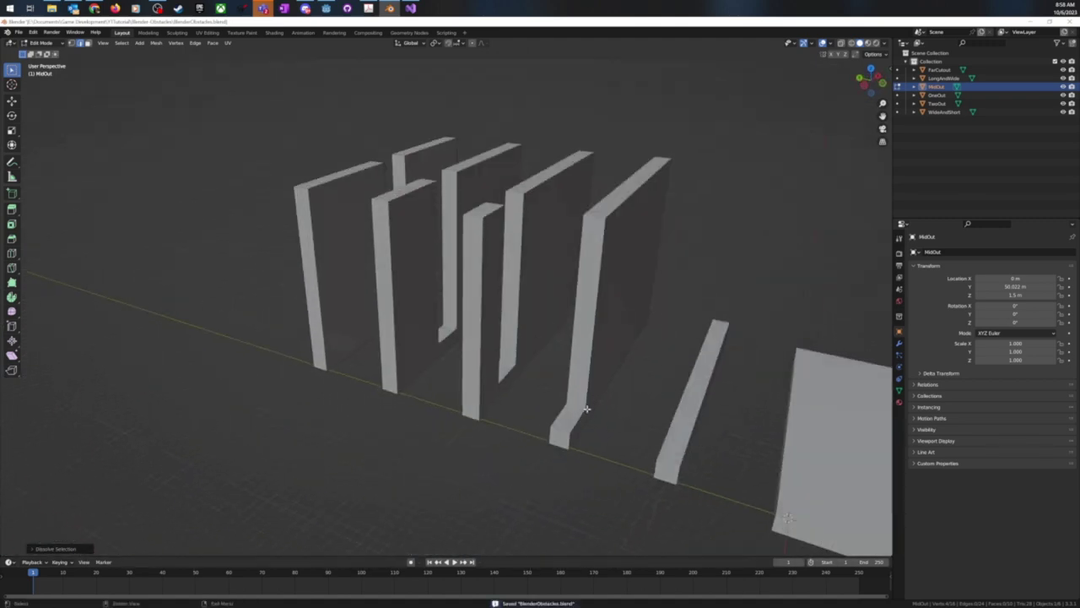
scroll(565, 414, "down", 4)
middle_click_drag(703, 302, 579, 345)
scroll(577, 349, "down", 1)
key("Tab")
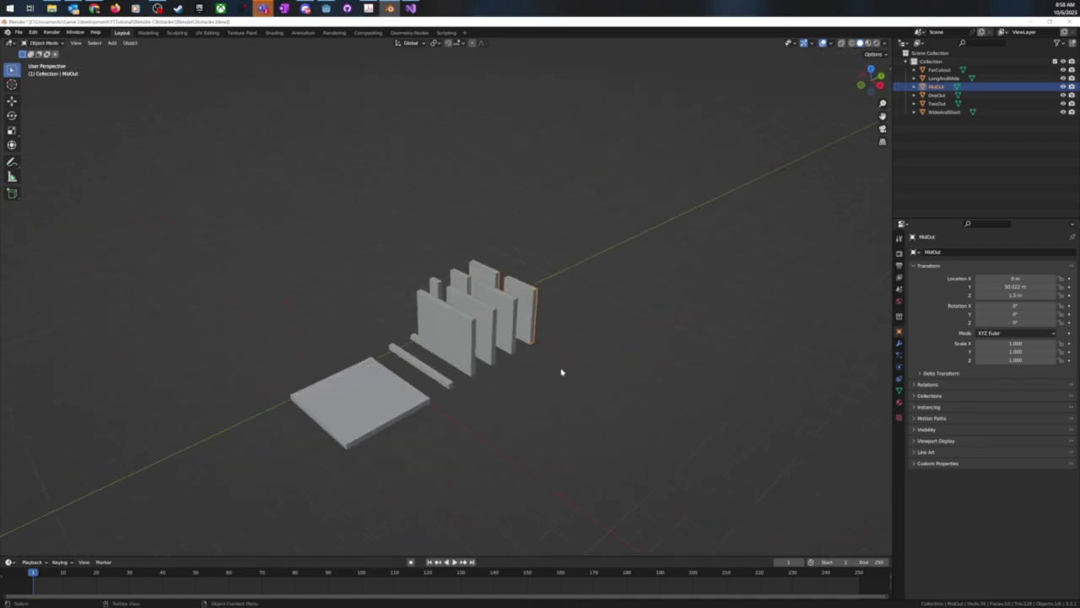
- Duplicate the LongAndWide slab as LongAndWide.001 and slide the copy along Y past the walls
left_click(447, 416)
left_click(372, 405)
middle_click_drag(371, 405, 507, 391)
scroll(560, 391, "down", 2)
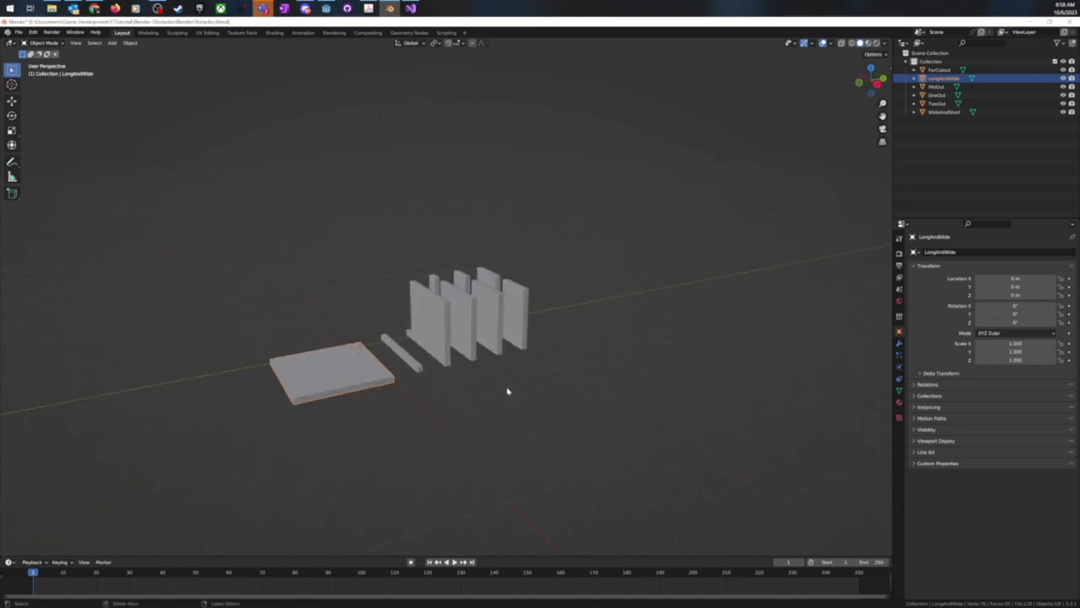
key("ctrl+c")
key("ctrl+v")
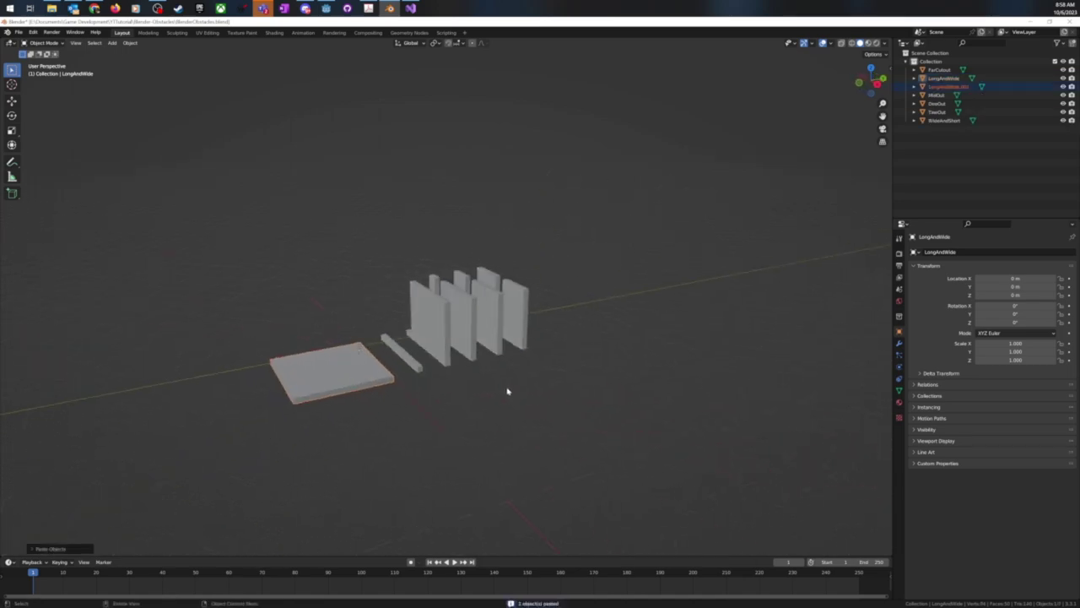
key("g")
key("y")
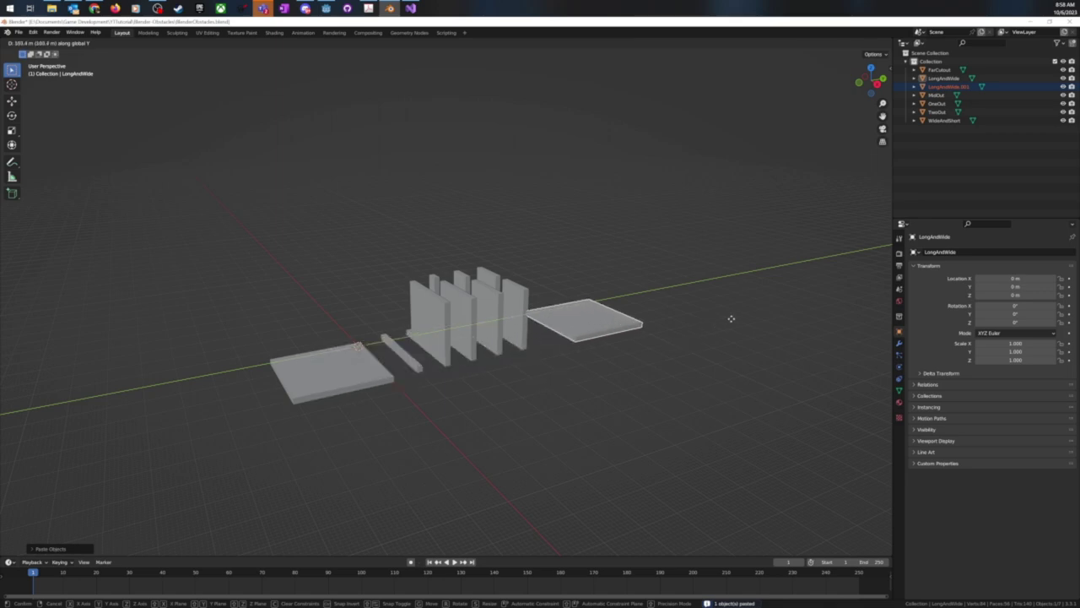
left_click(710, 320)
middle_click_drag(711, 321, 617, 317)
- In face select mode, slide the copy's side face along X to narrow it into a bar
key("Tab")
scroll(429, 421, "up", 3)
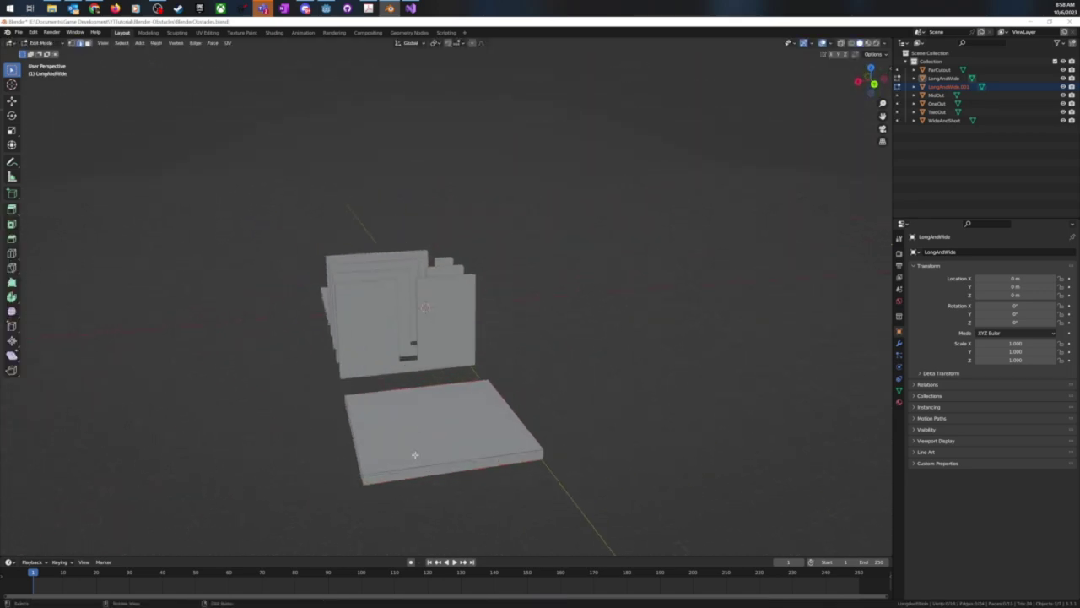
left_click(88, 43)
middle_click_drag(350, 527, 393, 499)
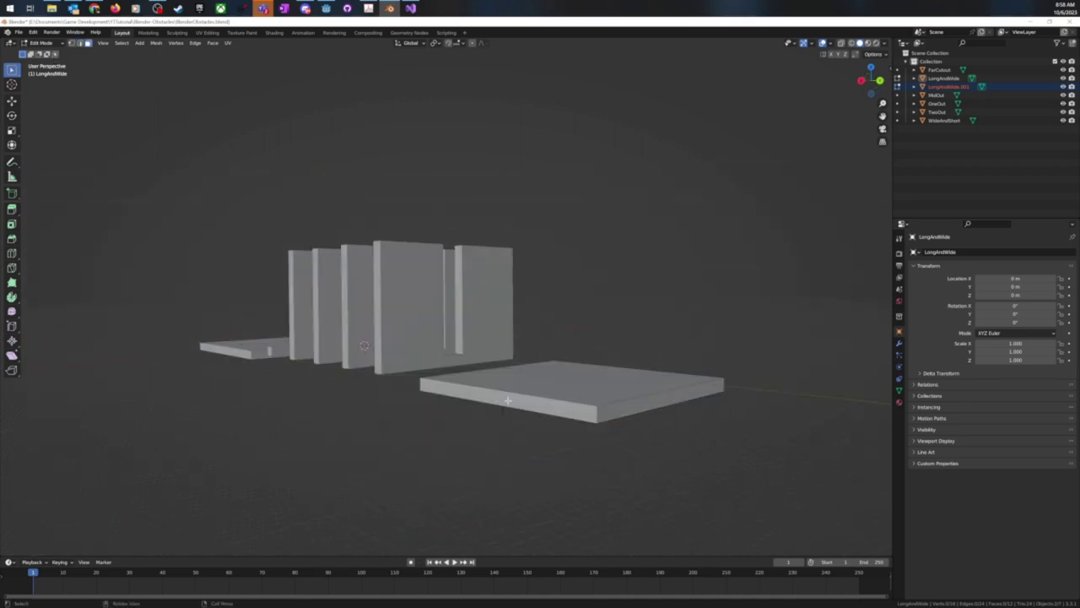
middle_click_drag(612, 494, 581, 512)
key("g")
key("x")
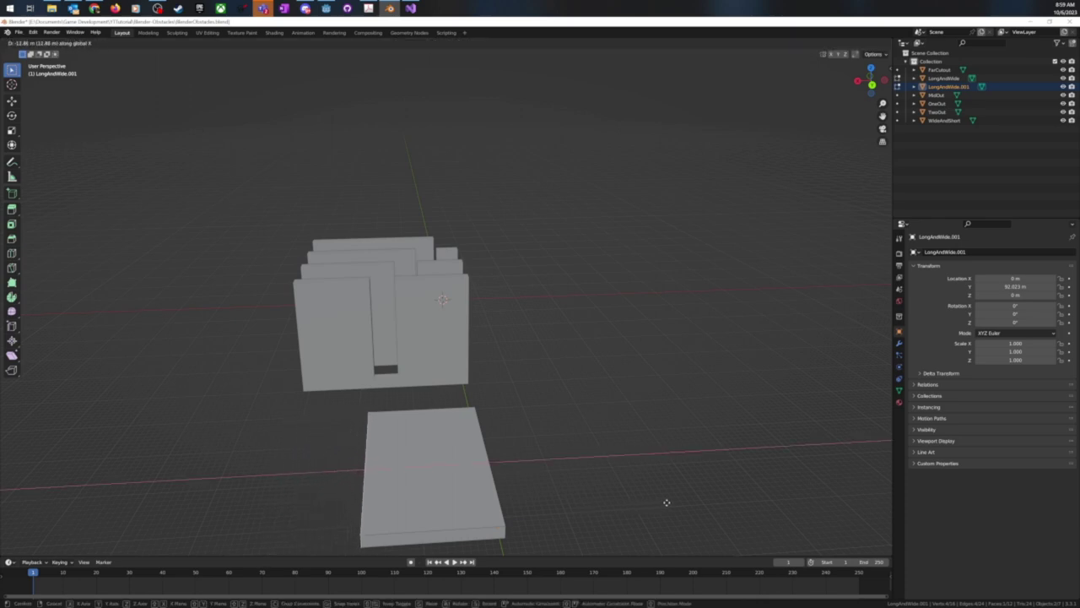
left_click(668, 501)
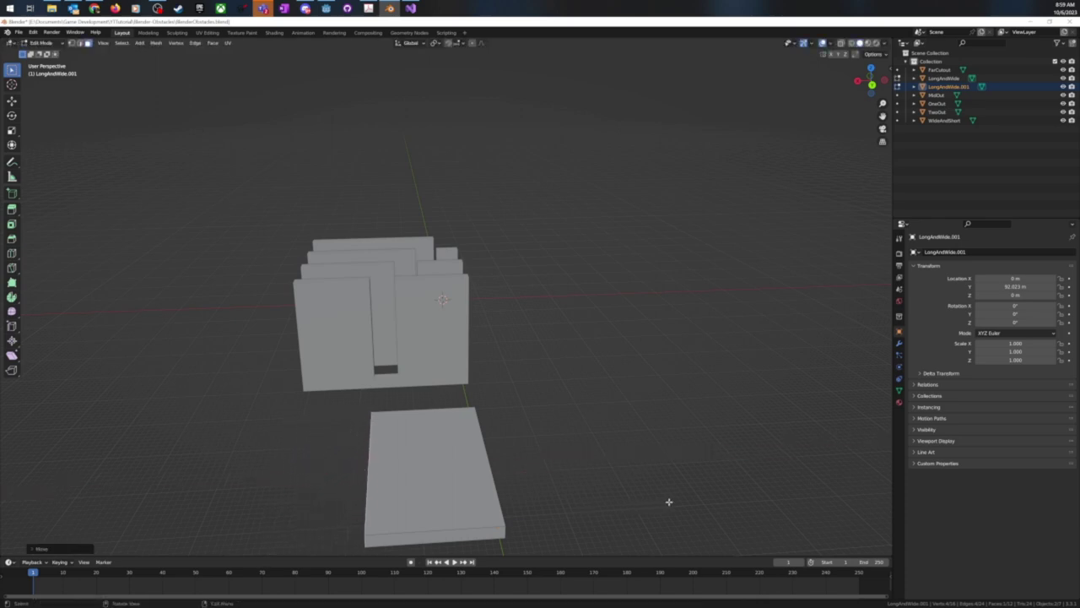
middle_click_drag(501, 461, 478, 464)
key("g")
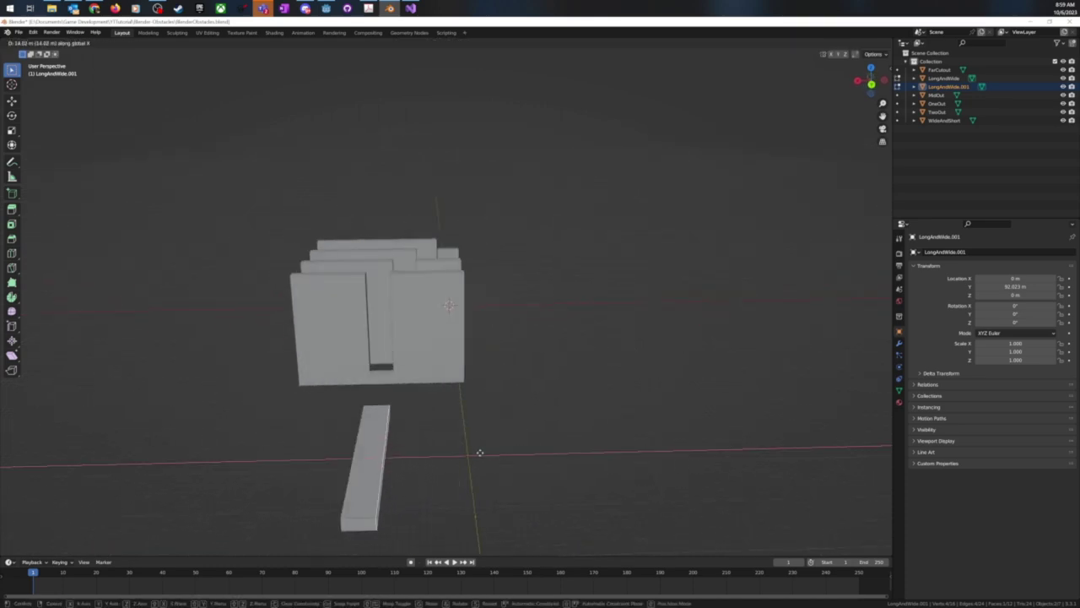
left_click(480, 454)
middle_click_drag(468, 459, 425, 446)
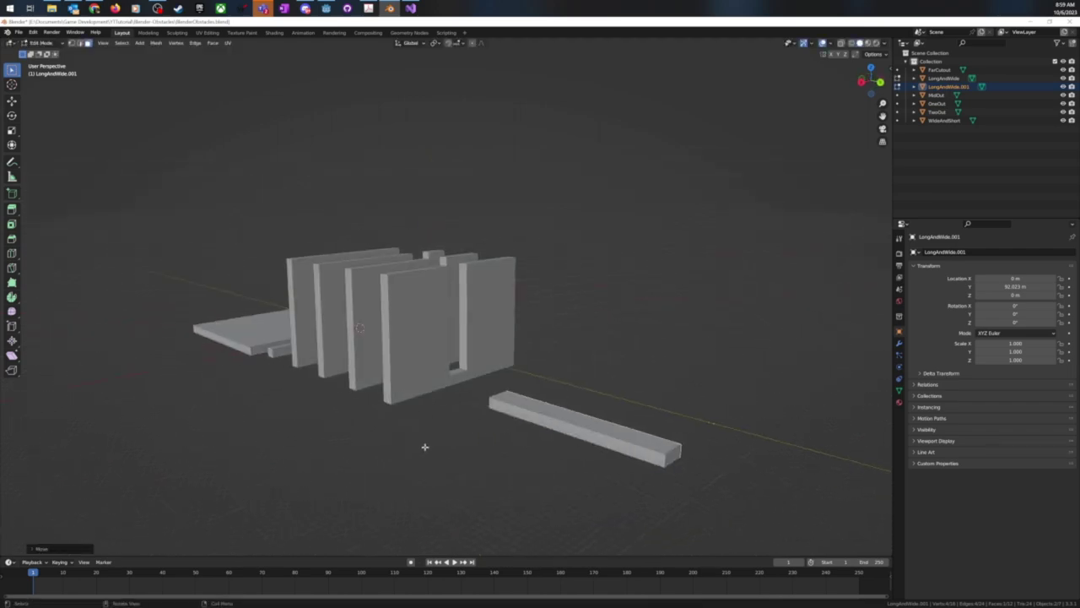
- Move the narrow bar along Y to about 80.131 m, lined up with the walls
key("Tab")
scroll(592, 500, "up", 2)
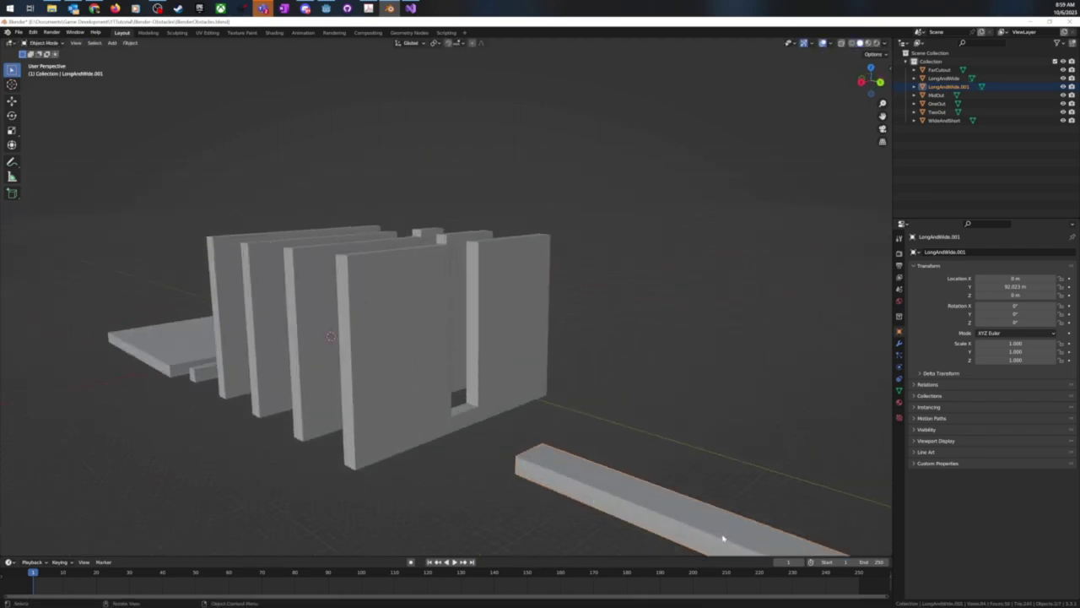
middle_click_drag(658, 462, 593, 485)
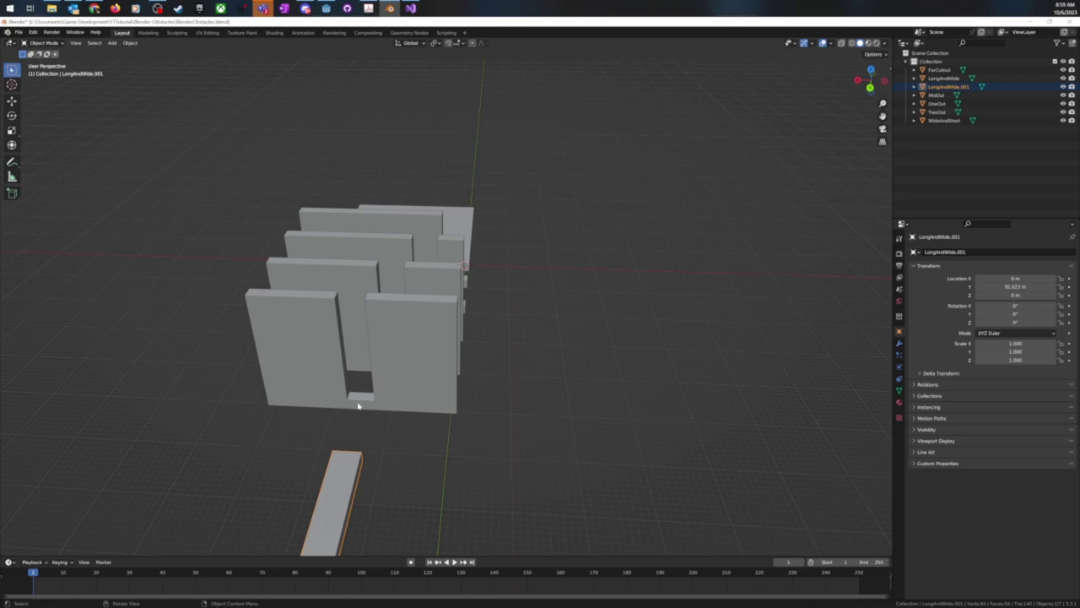
scroll(396, 465, "down", 1)
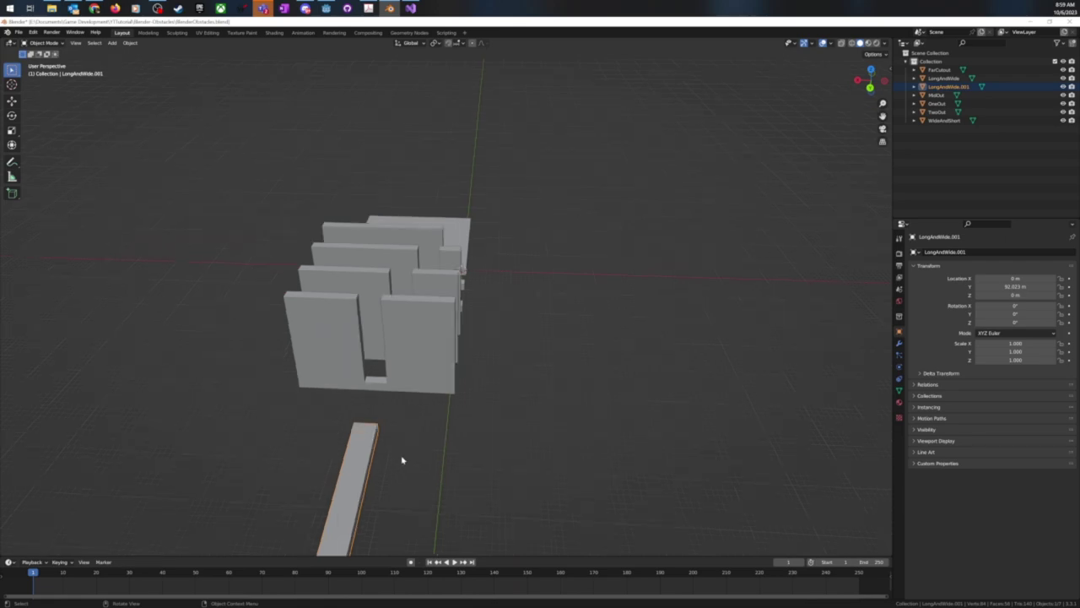
key("g")
key("y")
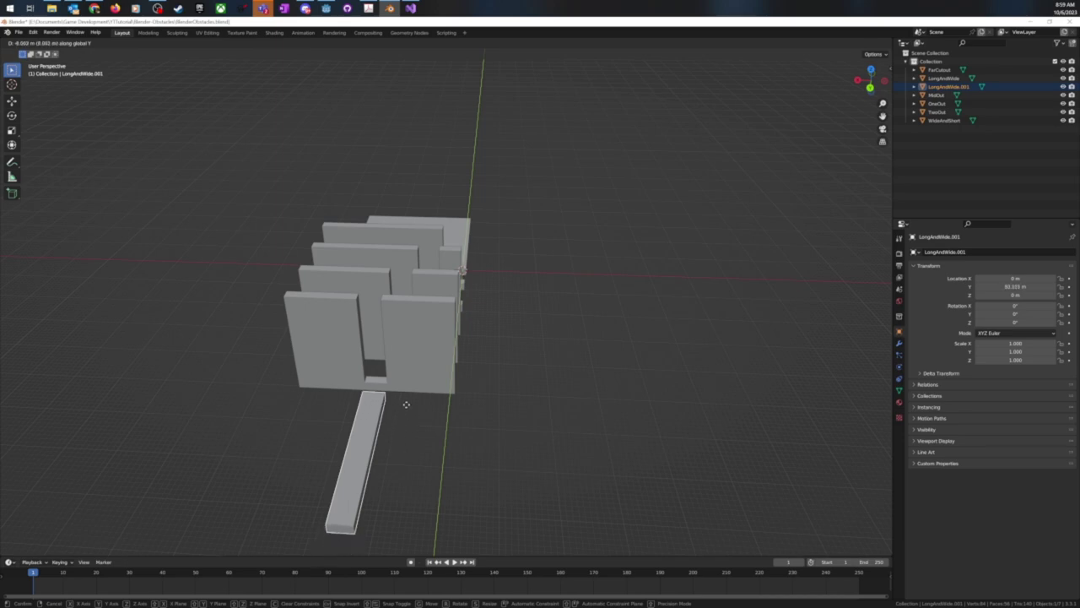
left_click(411, 395)
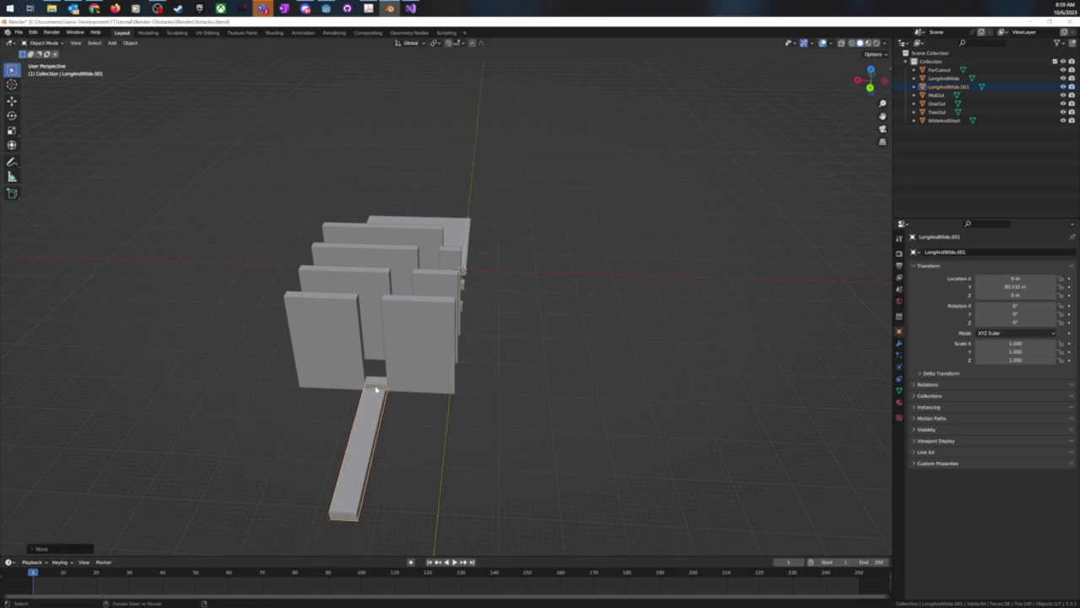
key("KP_3")
middle_click_drag(518, 382, 517, 413)
- Raise the bar vertically and set its Location Z to 1.5 m
key("g")
key("z")
left_click(559, 419)
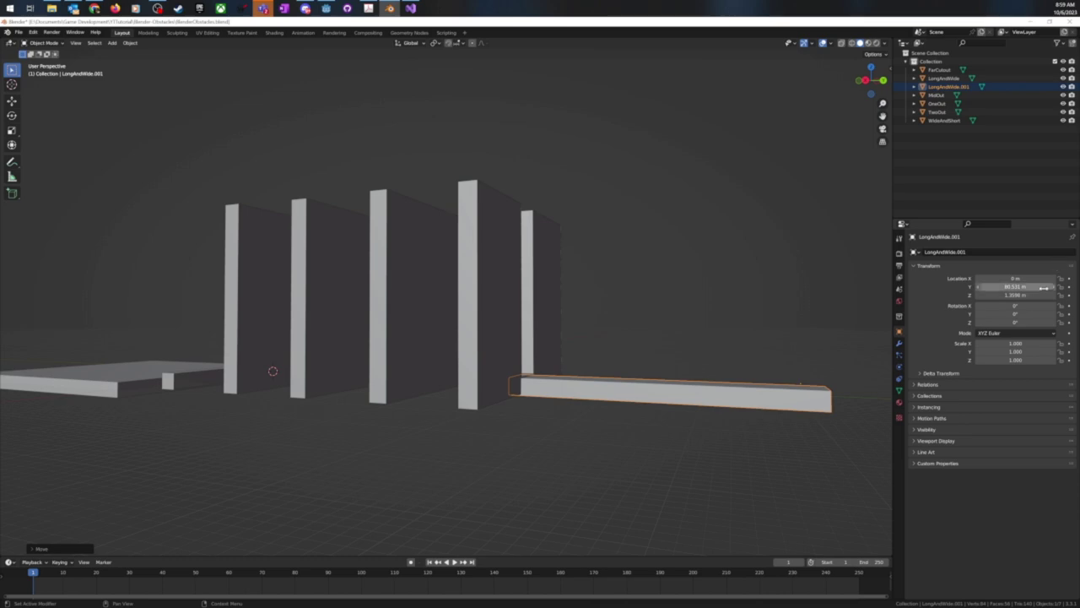
left_click(1015, 294)
type("1.5")
key("Return")
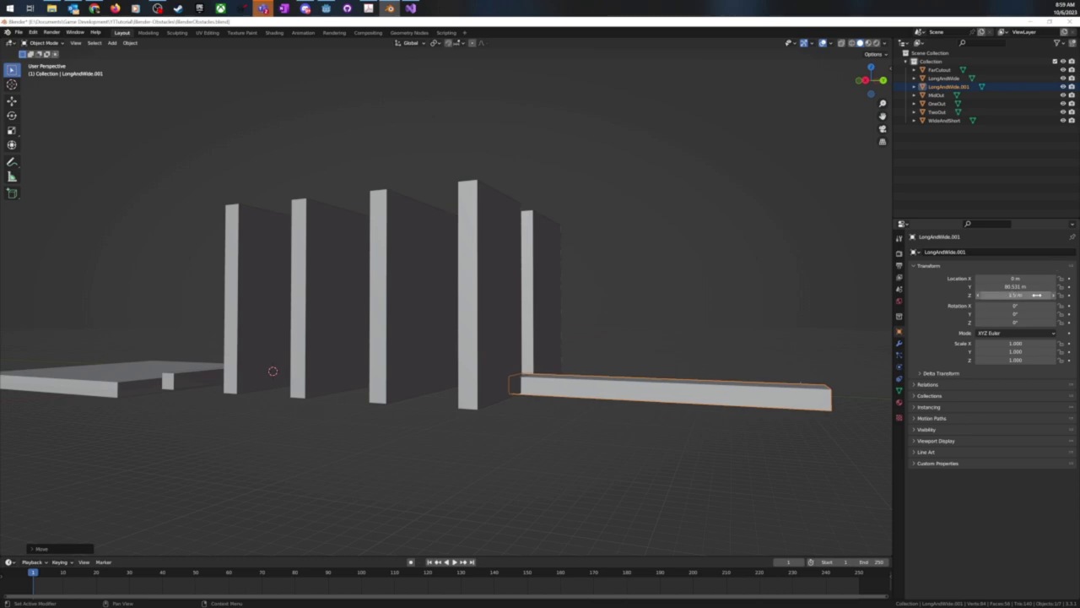
- Nudge the bar along Y toward the gap between the walls
key("g")
key("y")
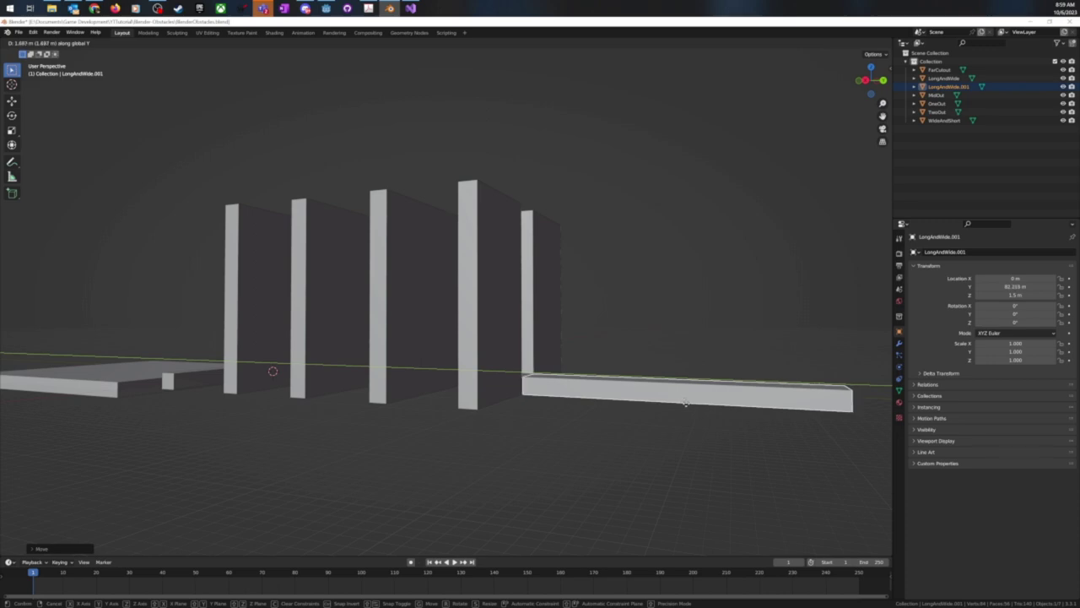
left_click(686, 405)
middle_click_drag(699, 366, 653, 391)
middle_click_drag(413, 442, 434, 394)
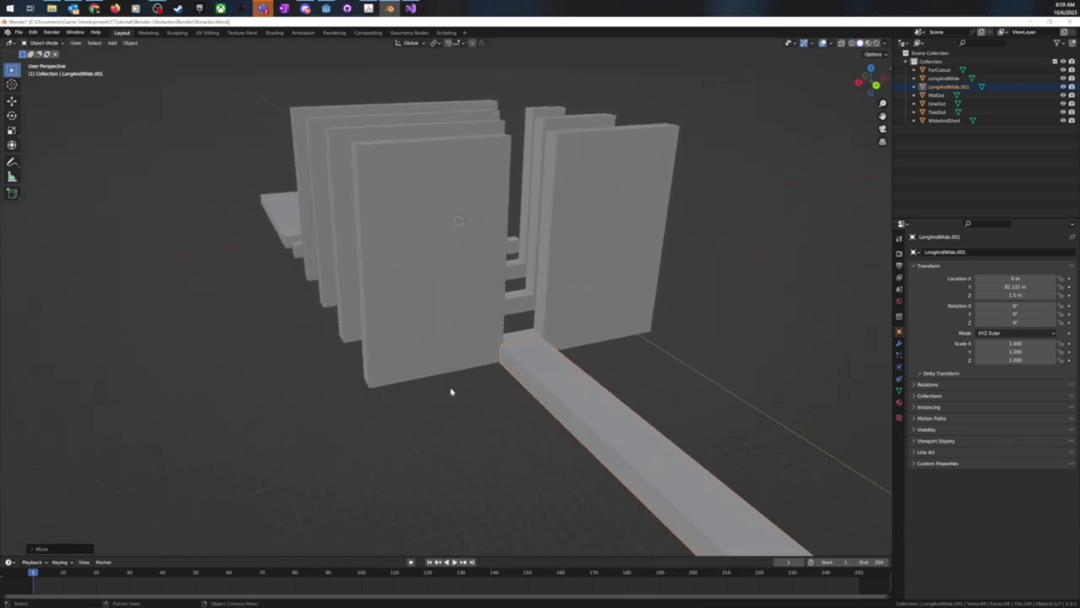
scroll(535, 419, "up", 5)
middle_click_drag(661, 465, 628, 471)
- Shift the bar sideways and set its Location X to 0 to centre it
key("g")
key("x")
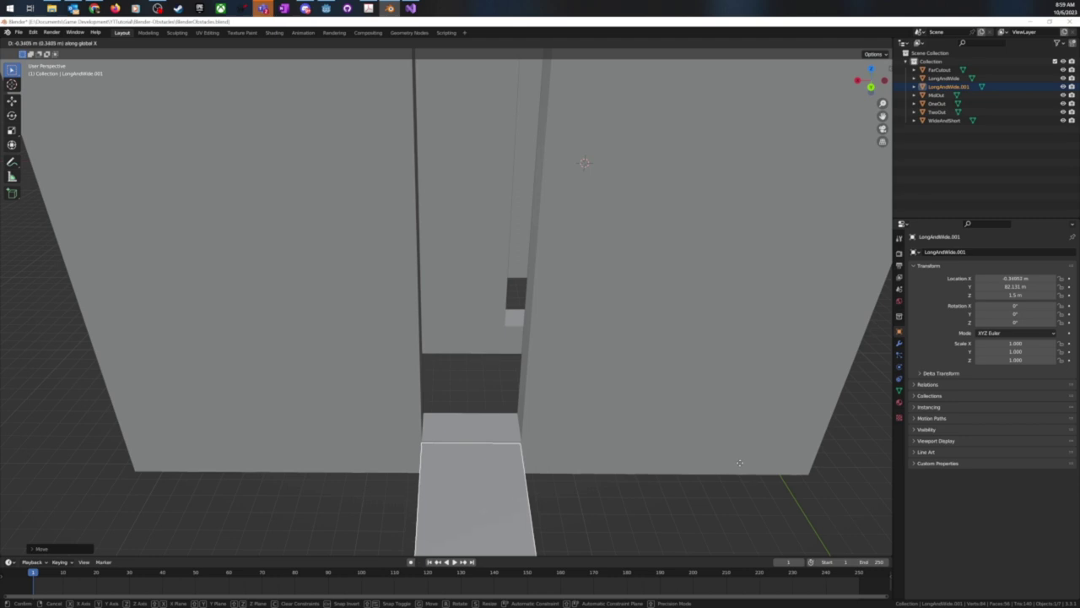
left_click(740, 463)
middle_click_drag(663, 473, 703, 479)
scroll(637, 460, "down", 10)
left_click(1016, 279)
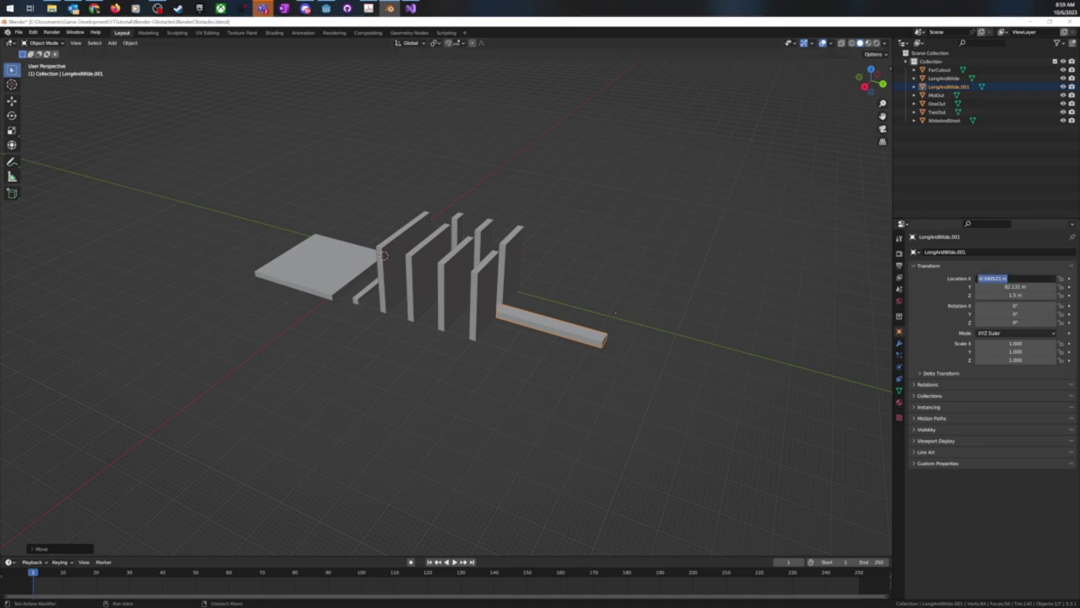
type("0")
key("Return")
middle_click_drag(726, 296, 475, 405)
scroll(475, 401, "up", 4)
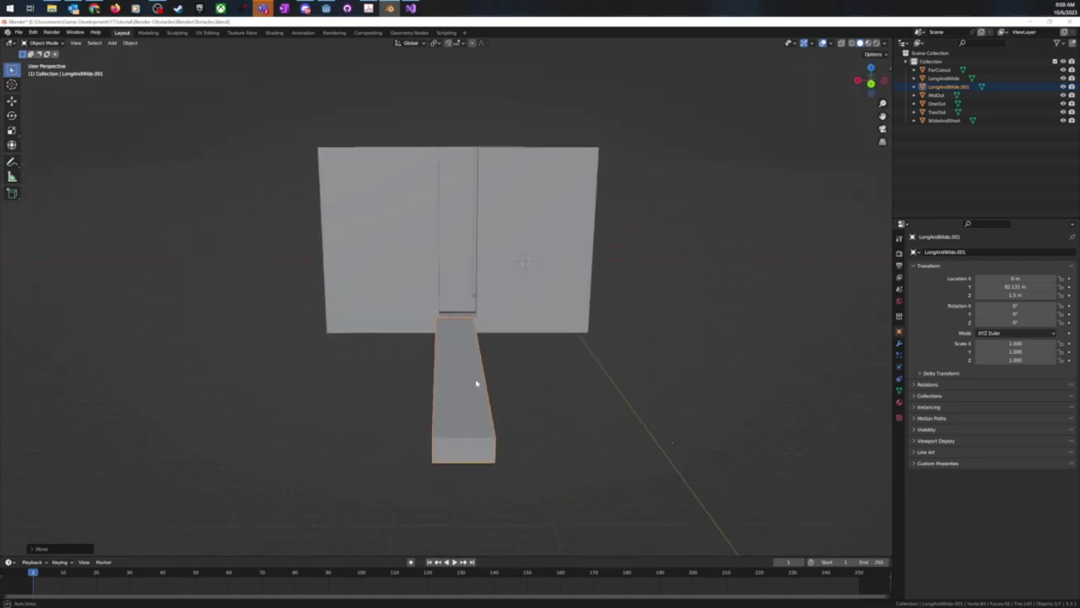
middle_click_drag(482, 380, 490, 379)
- In Edit Mode, slide the bar's side face along X toward the walls
key("Tab")
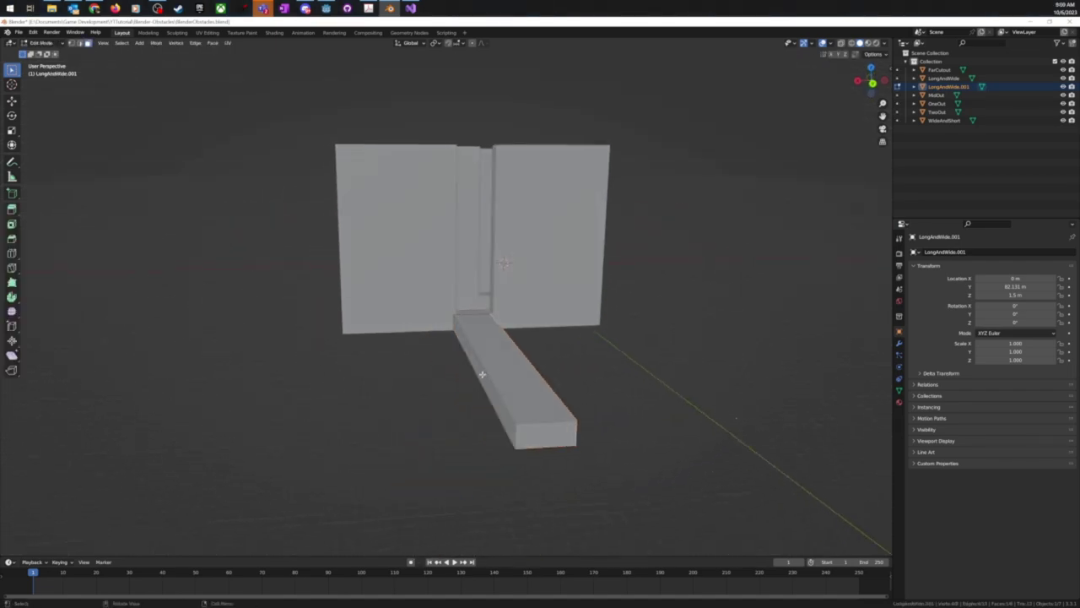
key("g")
key("x")
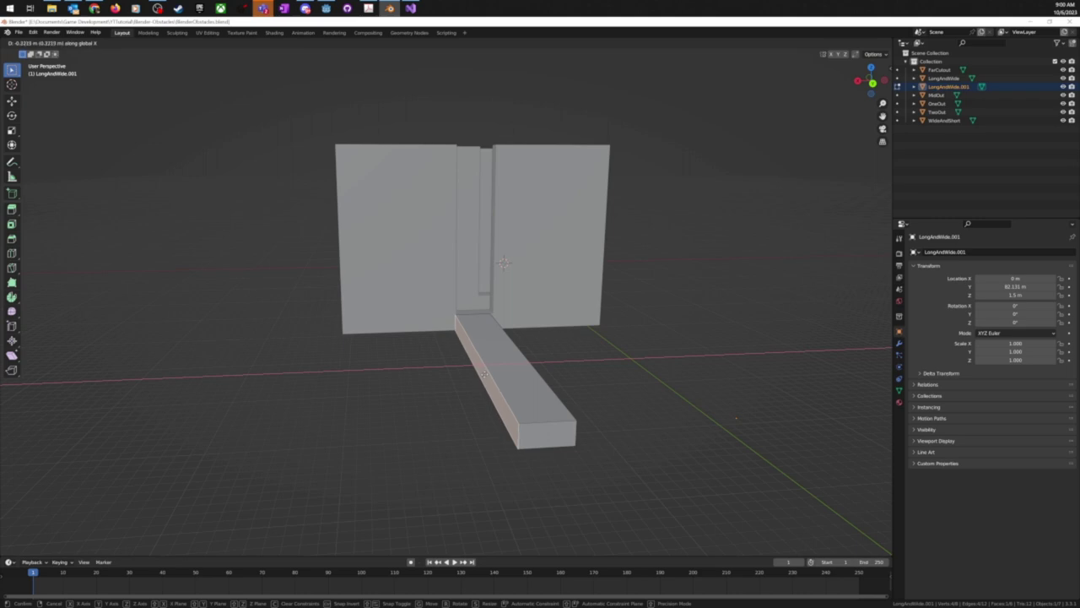
left_click(487, 372)
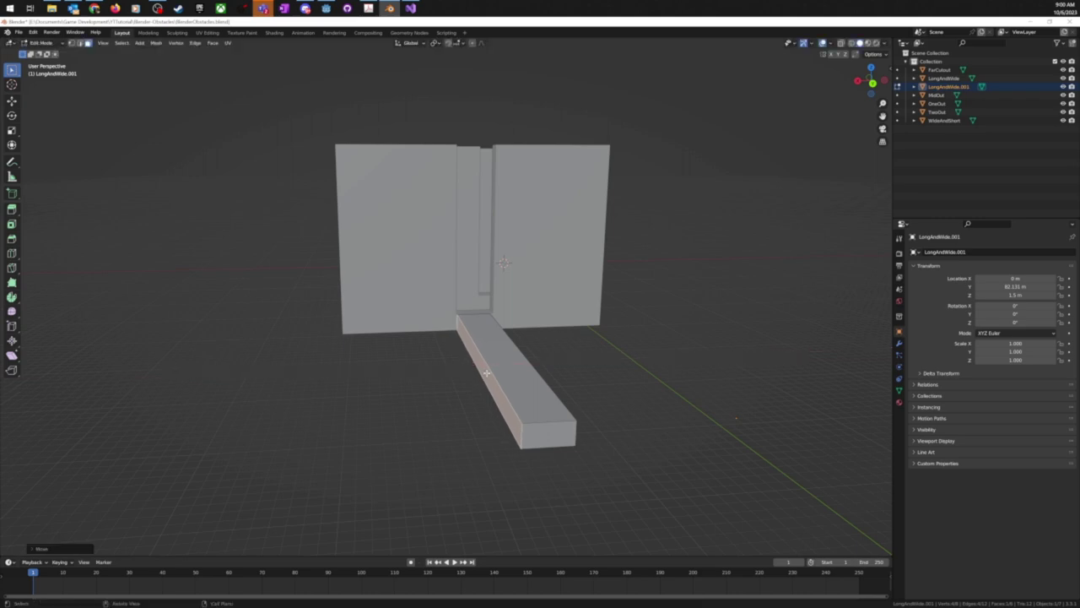
middle_click_drag(524, 375, 410, 386)
left_click(391, 379)
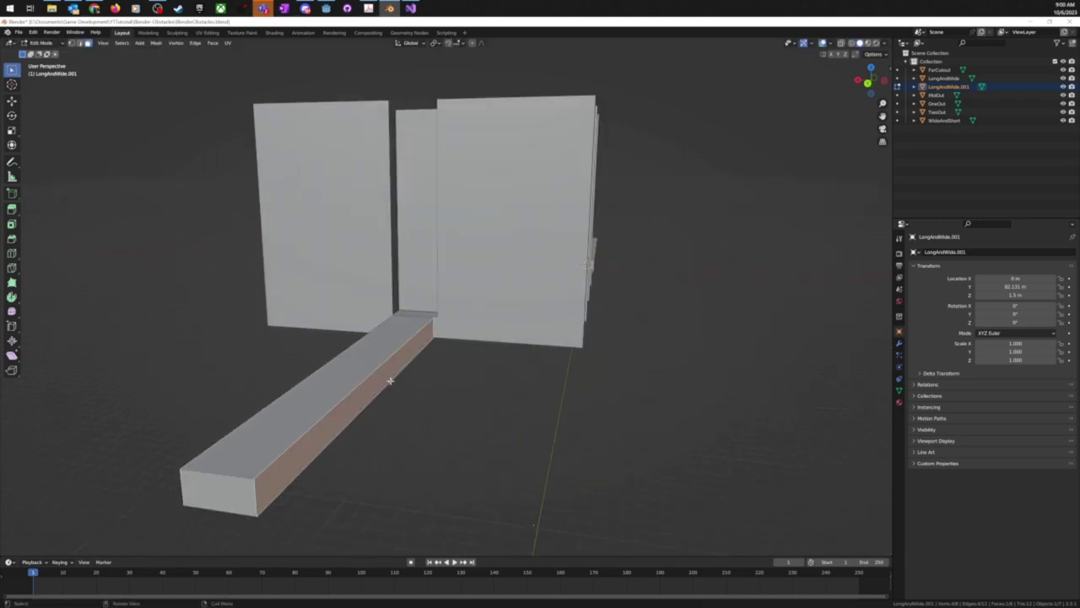
key("g")
key("x")
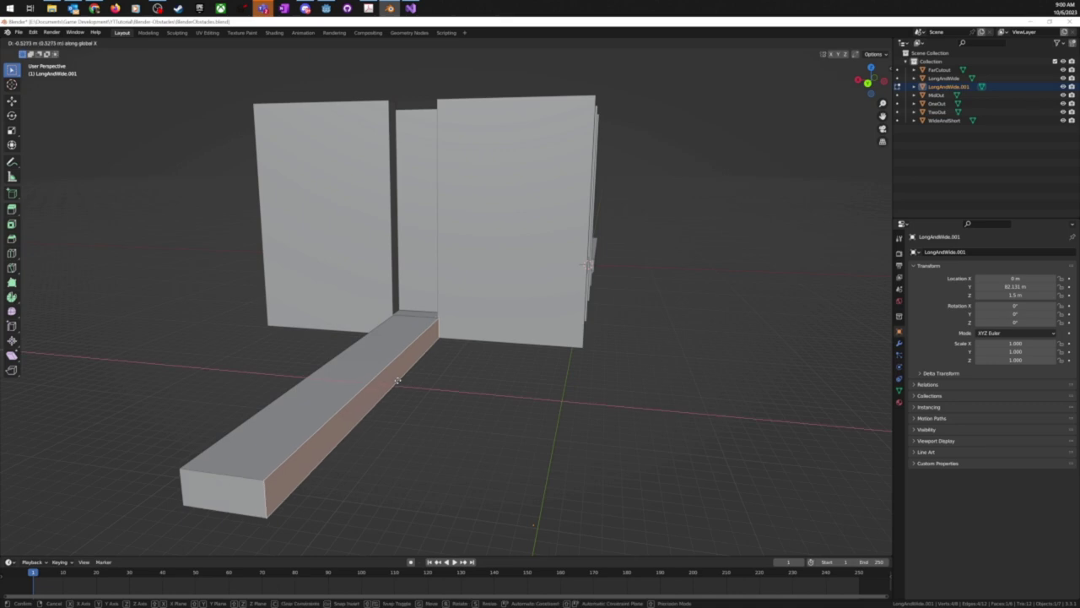
left_click(398, 379)
key("Tab")
- Reposition the bar's side face once more so its end meets the walls flush
mouse_move(461, 374)
middle_mouse_down()
mouse_move(473, 374)
mouse_move(473, 390)
middle_mouse_up()
scroll(474, 390, "up", 5)
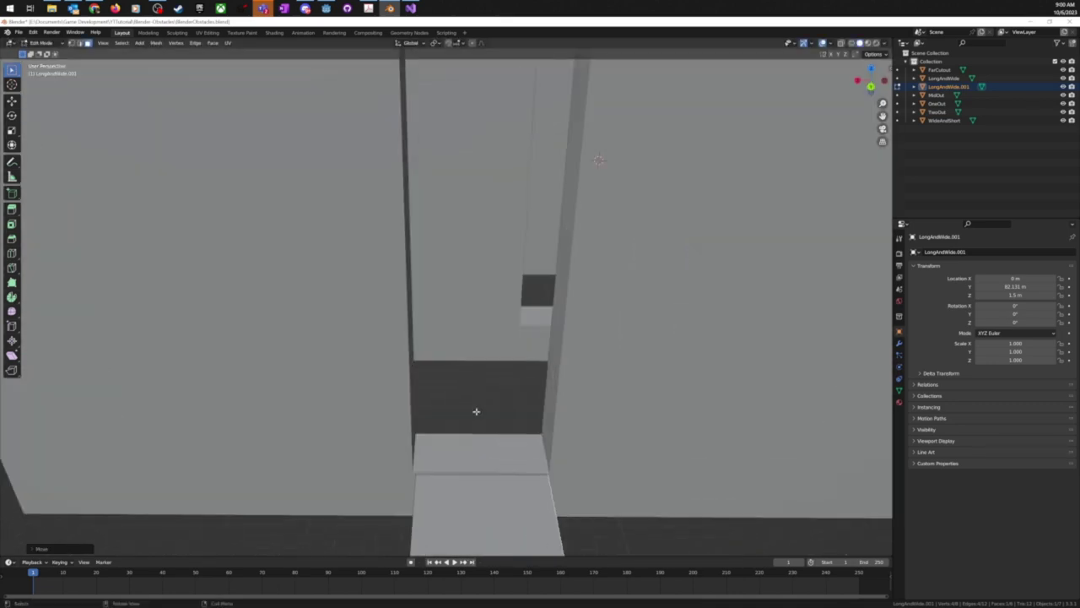
scroll(476, 411, "down", 5)
middle_click_drag(465, 422, 484, 415)
left_click(558, 449)
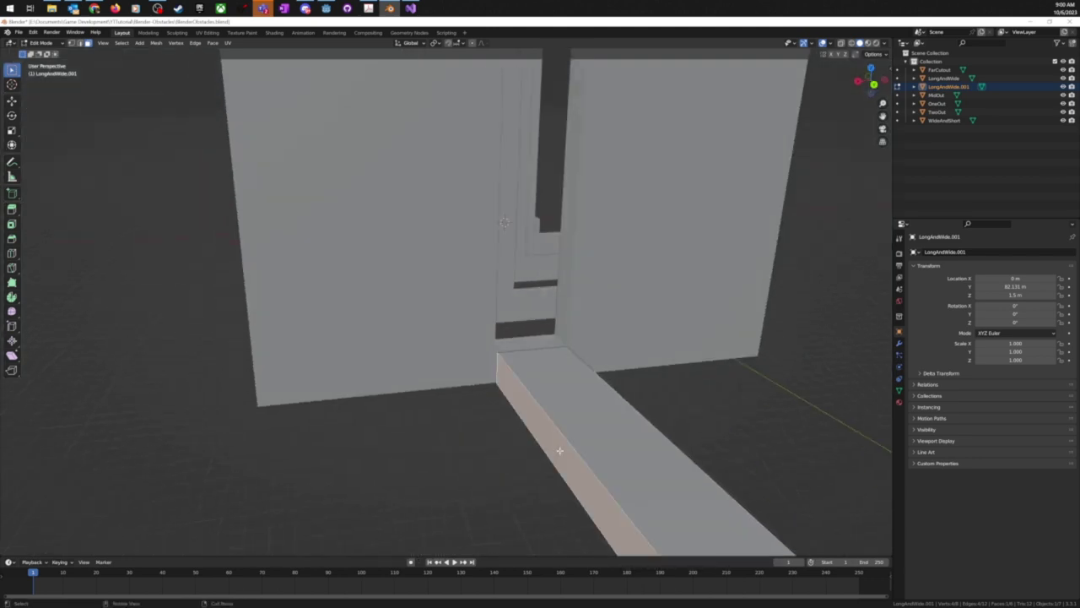
key("g")
left_click(552, 448)
middle_click_drag(552, 448, 514, 406)
scroll(514, 408, "up", 6)
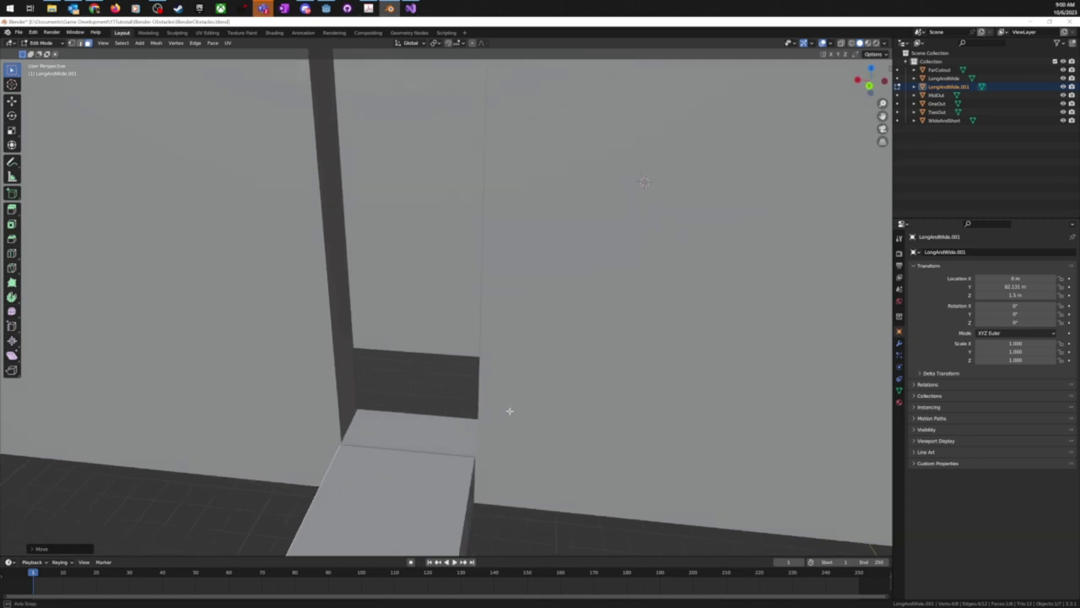
scroll(510, 411, "down", 8)
middle_click_drag(515, 410, 731, 360)
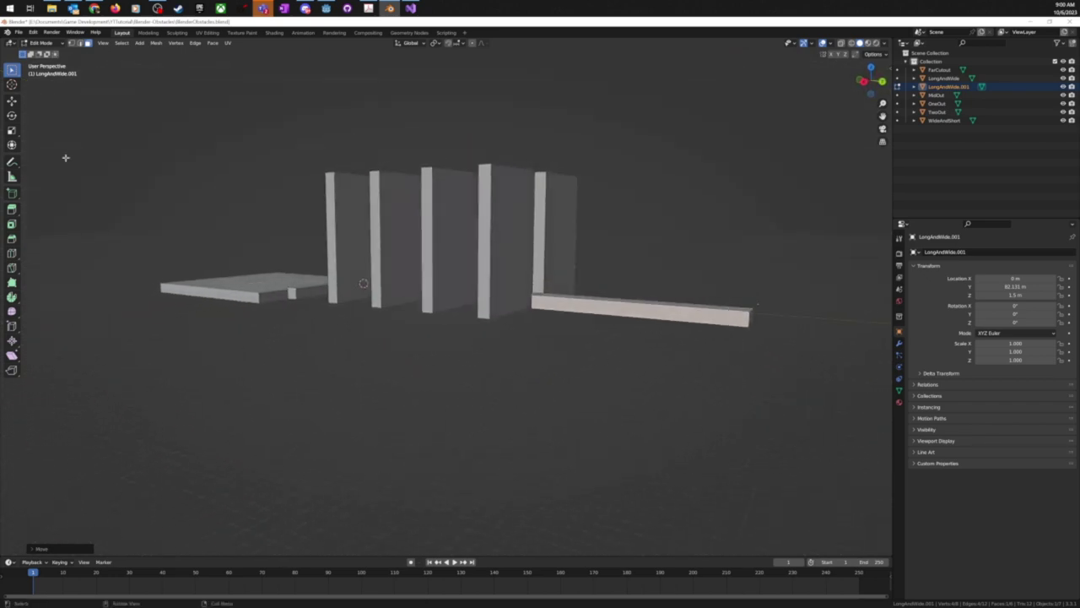
- Back in Object Mode, set the bar's Location Z to 0 so it rests on the ground
key("Tab")
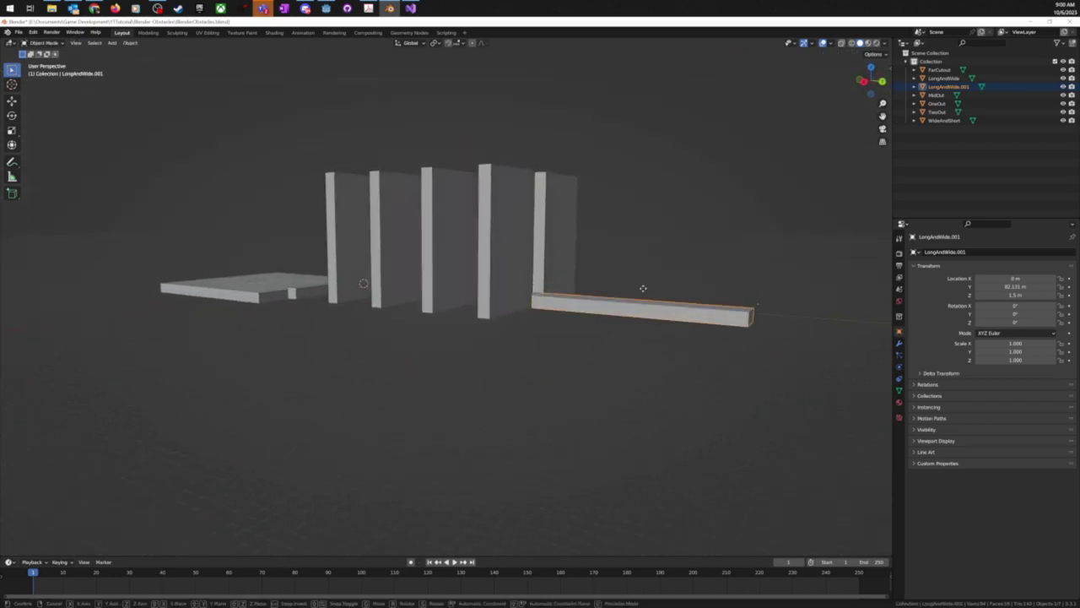
key("g")
key("z")
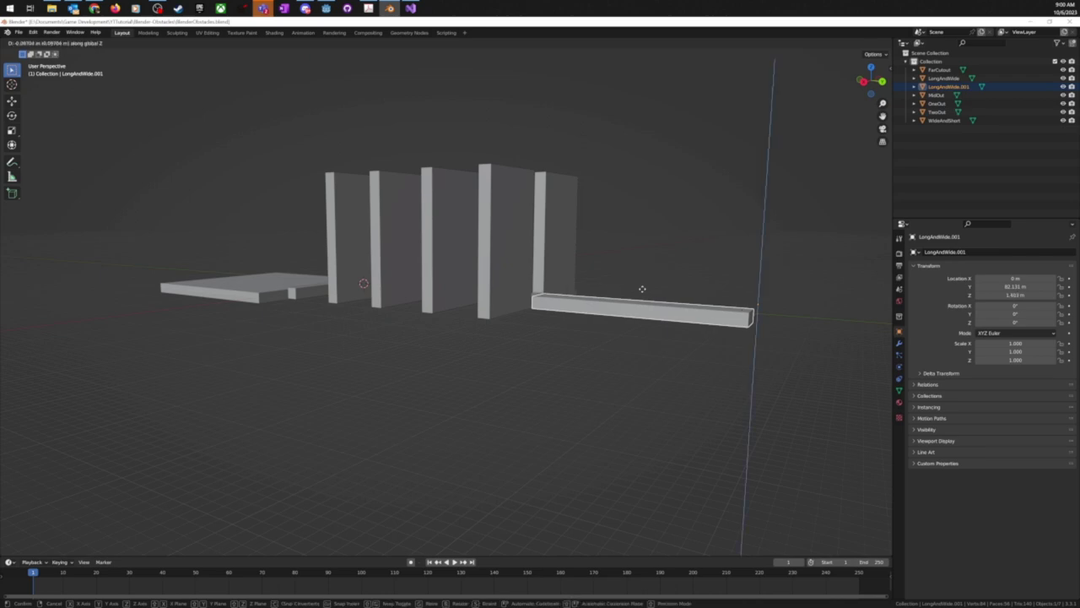
left_click(643, 292)
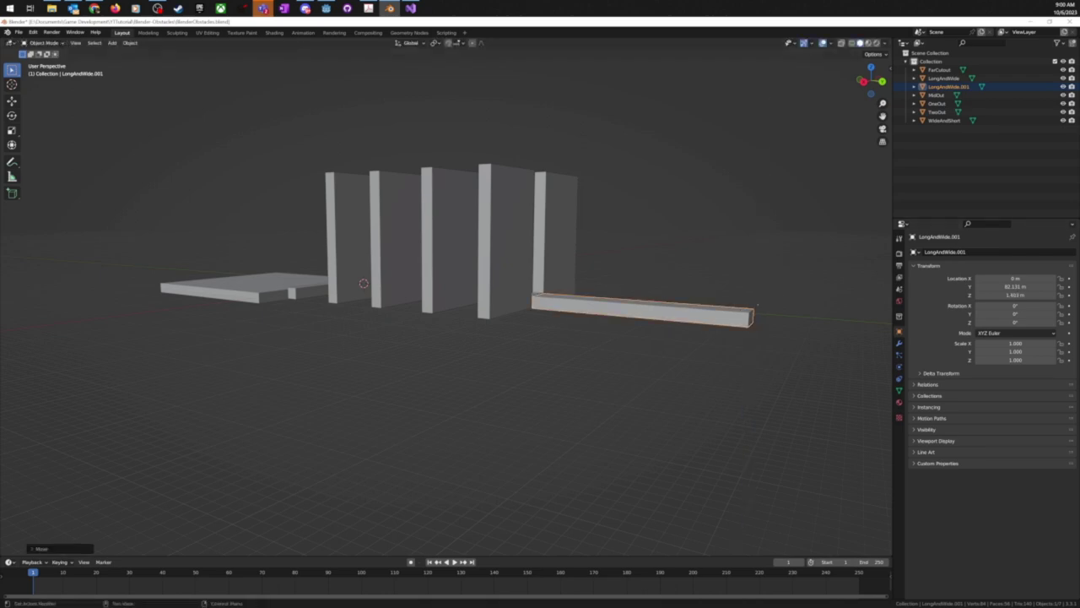
double_click(1016, 295)
type("0")
key("Return")
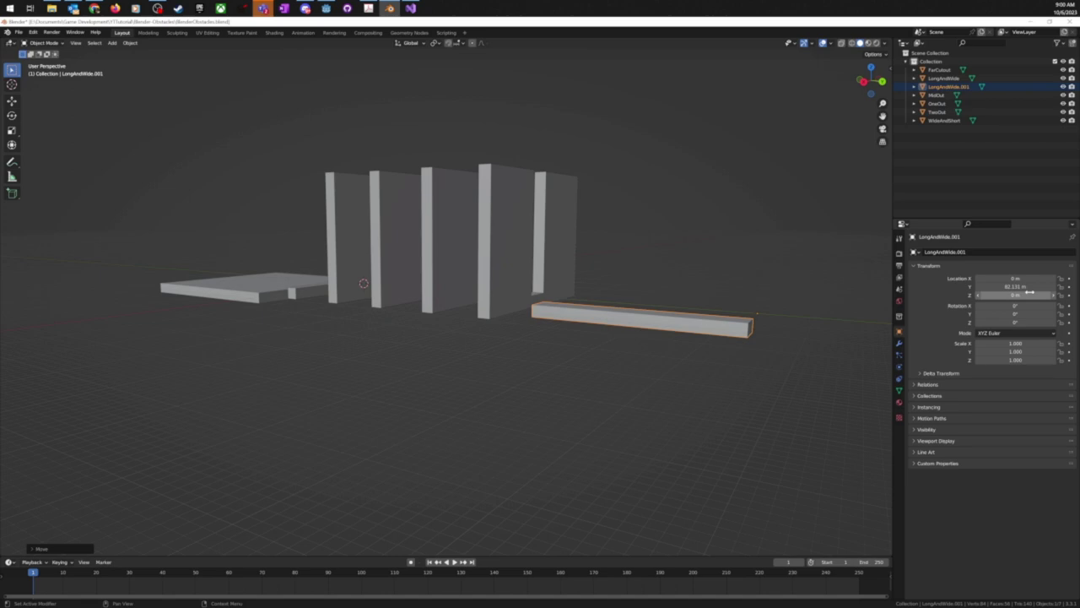
- Compare the two bars, then set LongAndWide.001's Location Y to 90 m
middle_click_drag(723, 326, 739, 329)
mouse_move(754, 323)
middle_mouse_down()
mouse_move(678, 338)
mouse_move(751, 337)
mouse_move(757, 326)
mouse_move(744, 321)
middle_mouse_up()
middle_click_drag(636, 322, 532, 334)
left_click(240, 313)
left_click(678, 314)
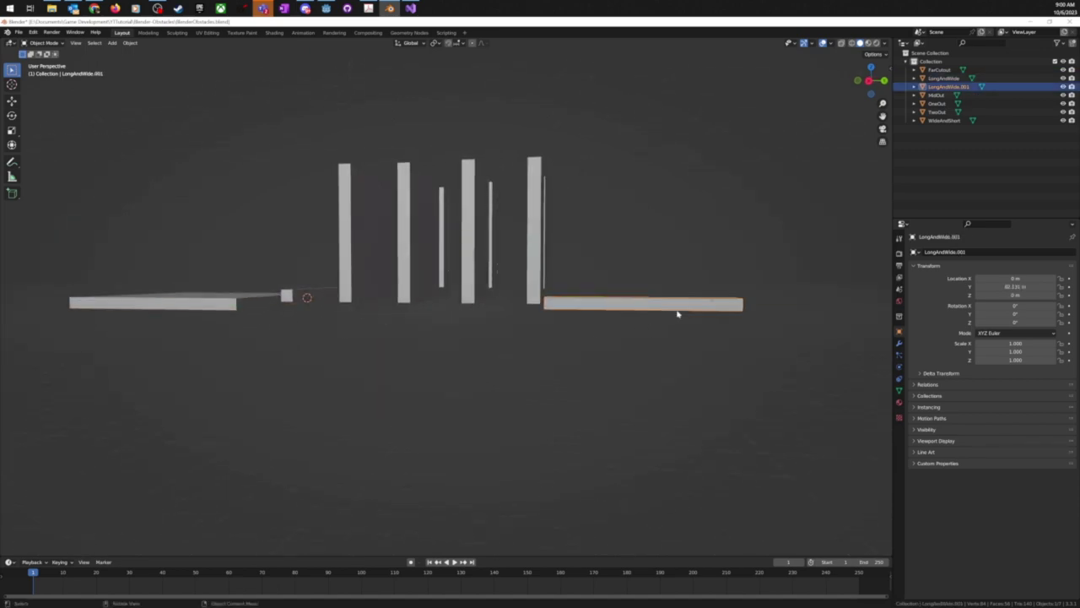
left_click(1004, 286)
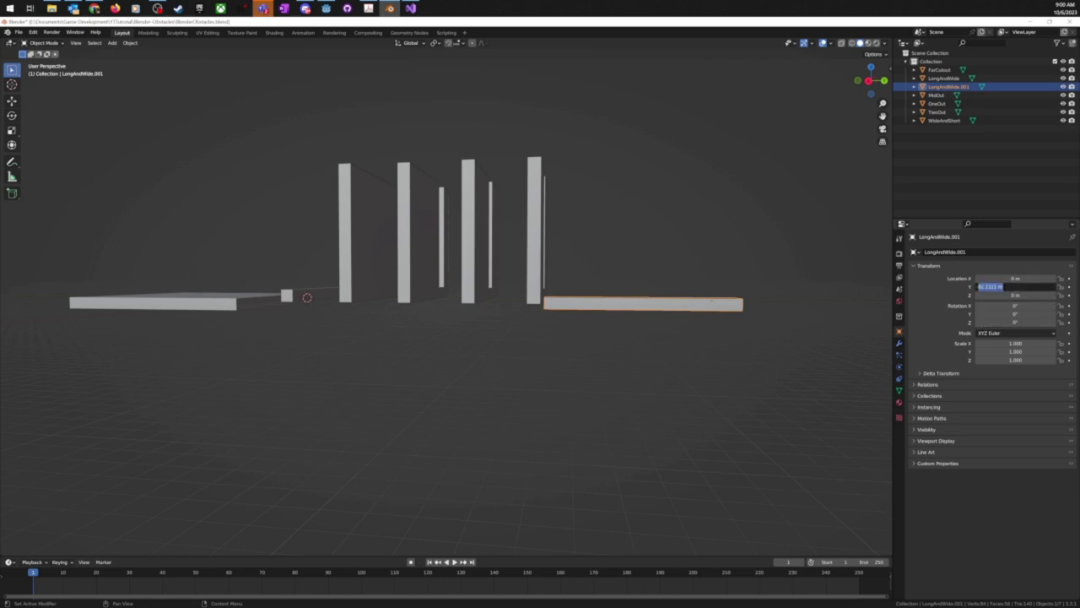
type("90")
key("Return")
left_click(709, 377)
middle_click_drag(709, 376, 519, 437)
scroll(759, 400, "down", 2)
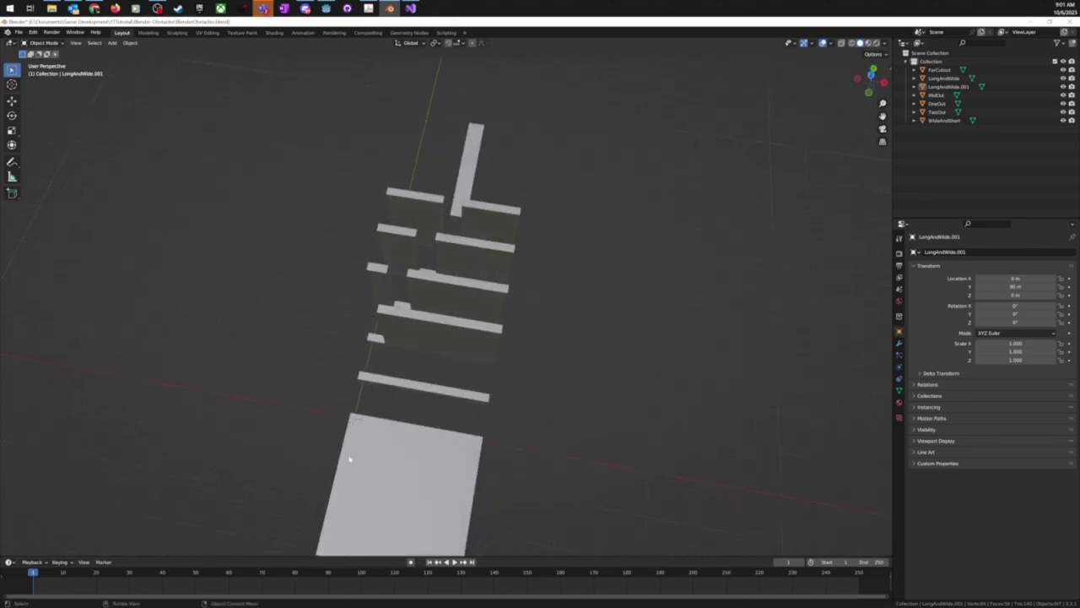
- Review the finished obstacle layout, then bring up the Godot Engine window
scroll(540, 447, "down", 3)
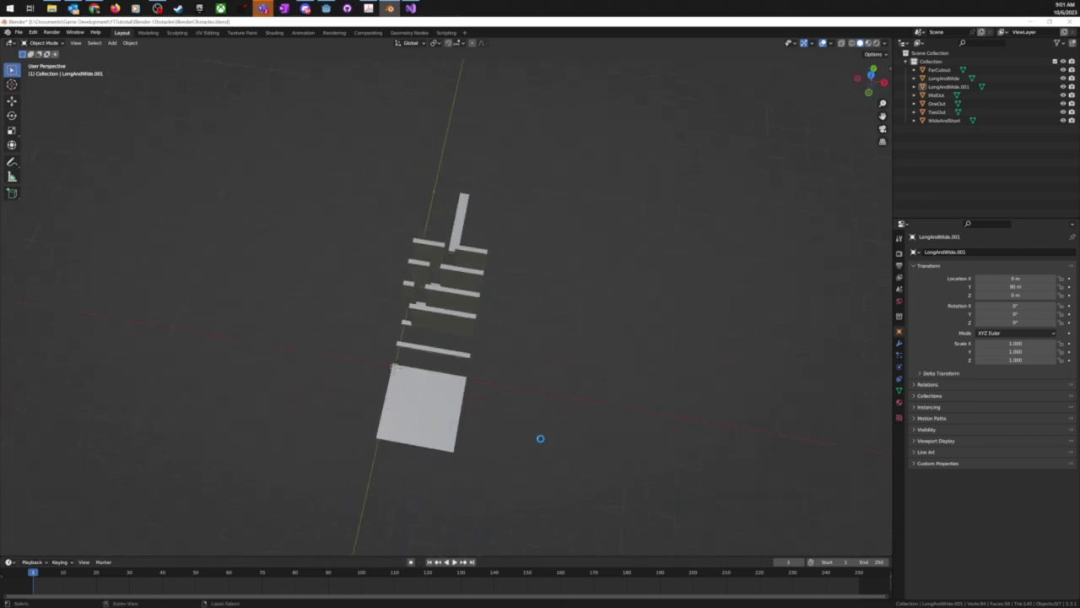
middle_click_drag(512, 390, 838, 352)
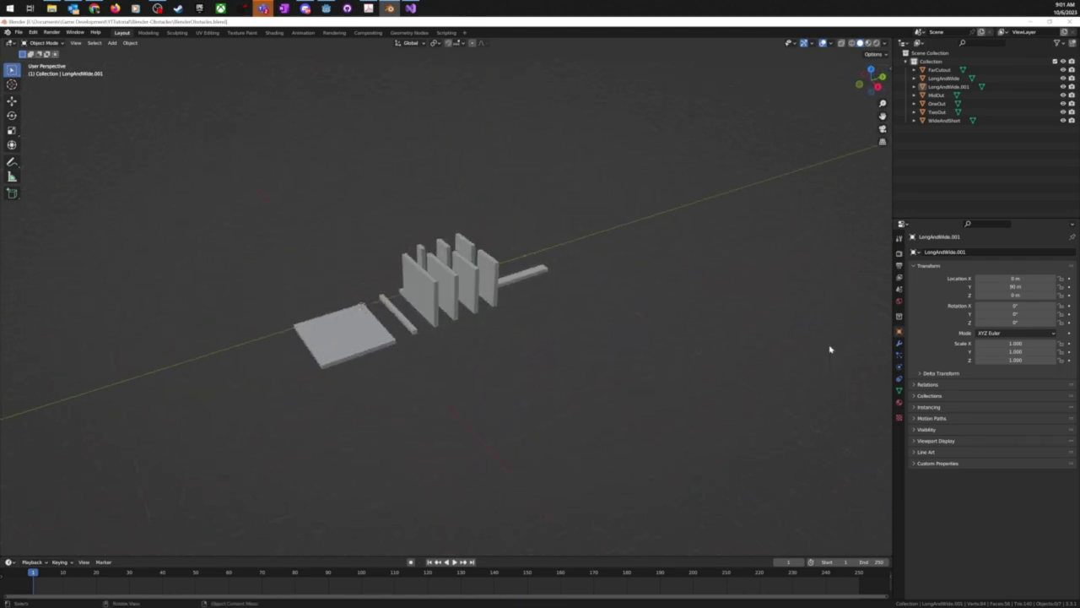
scroll(570, 343, "up", 2)
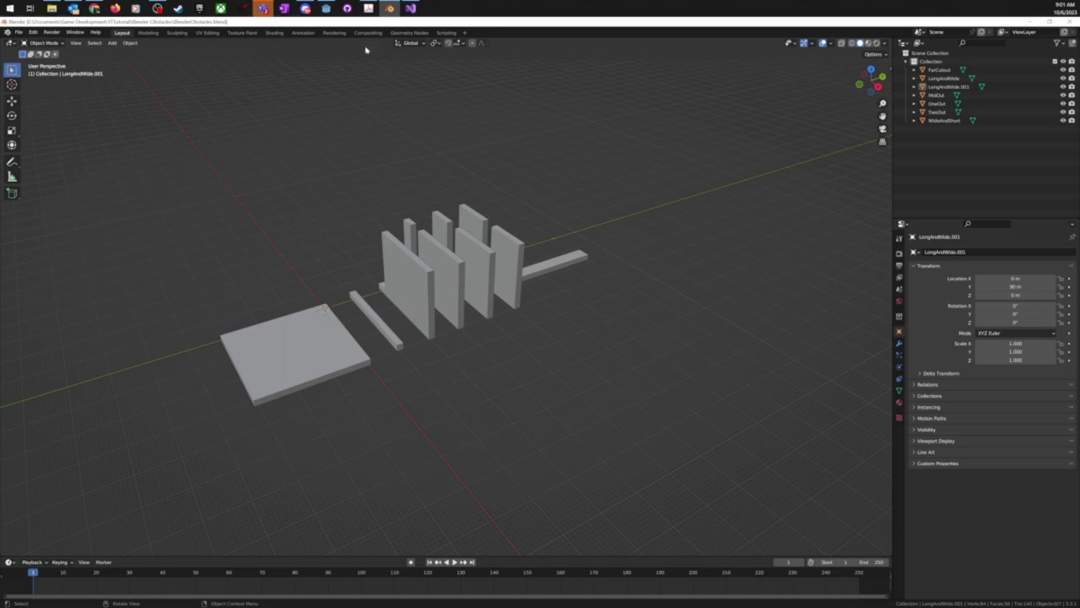
left_click(326, 9)
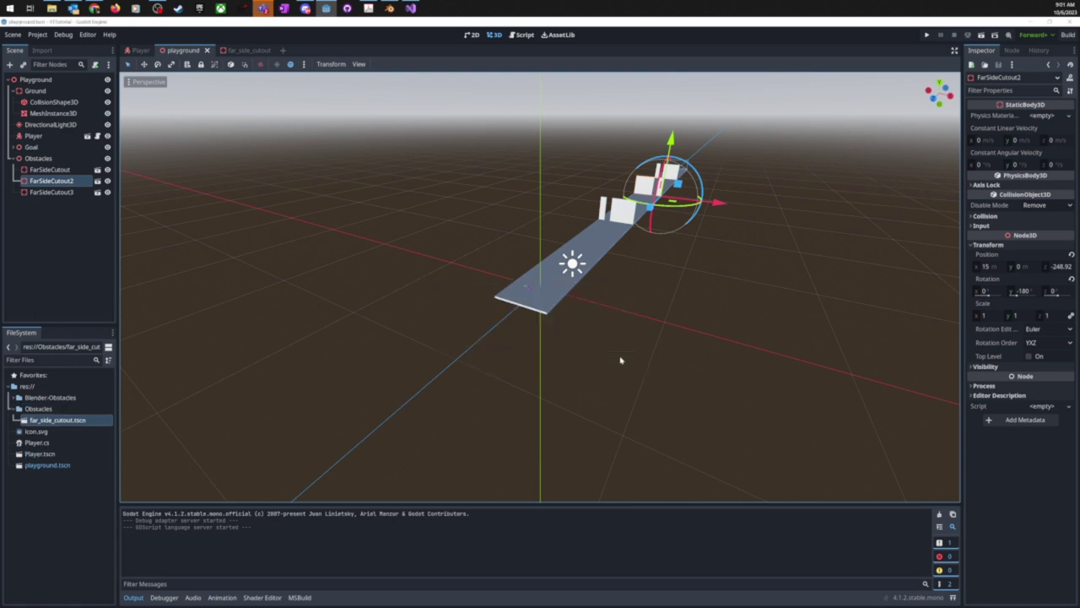
- Expand the Blender-Obstacles folder in the FileSystem dock and select BlenderObstacles.blend
left_click(30, 399)
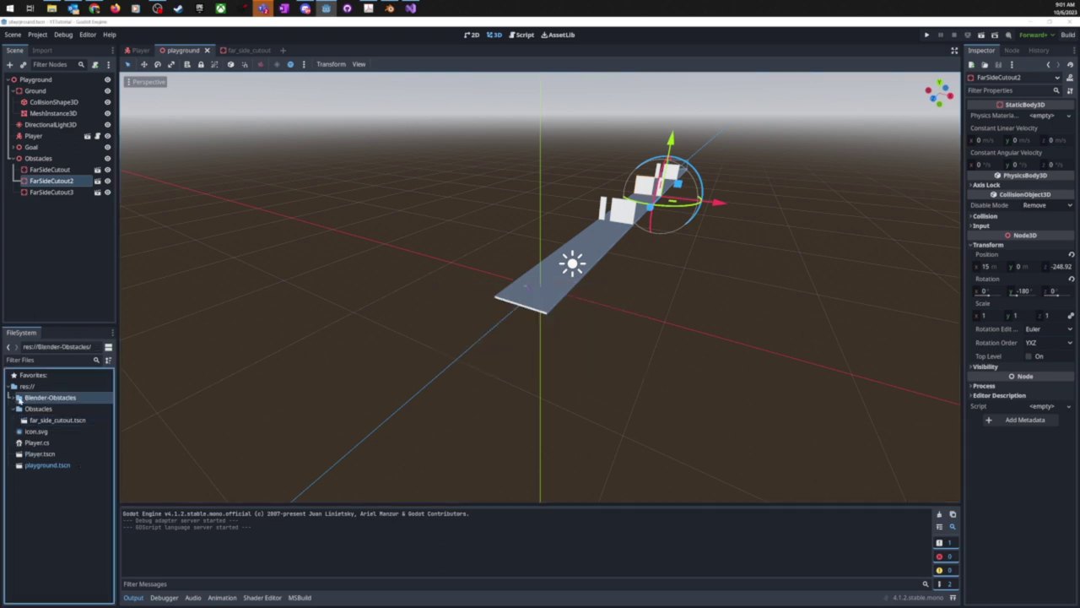
left_click(15, 398)
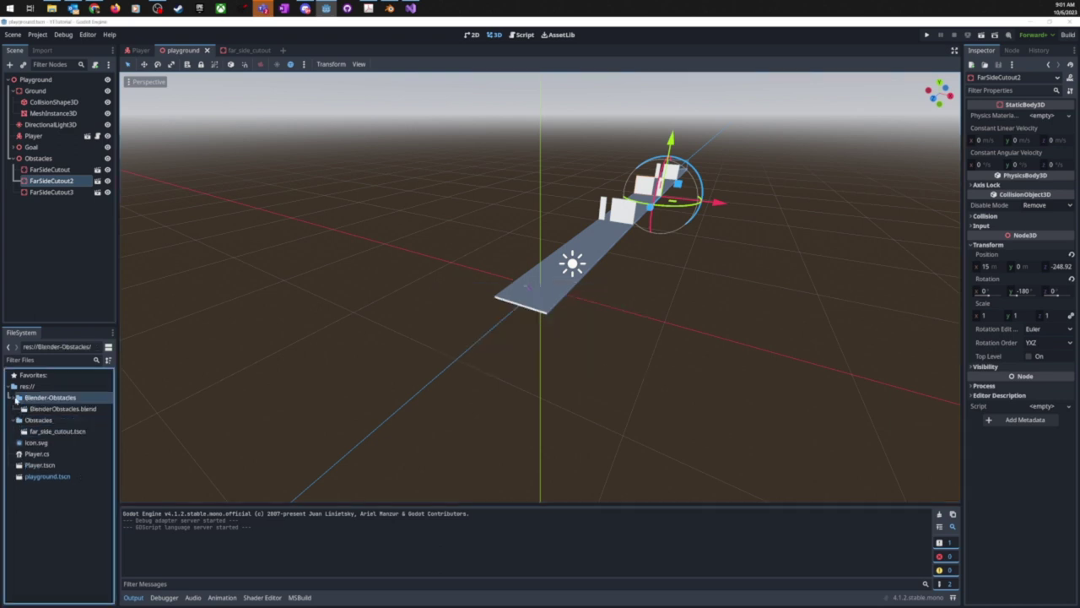
left_click(73, 410)
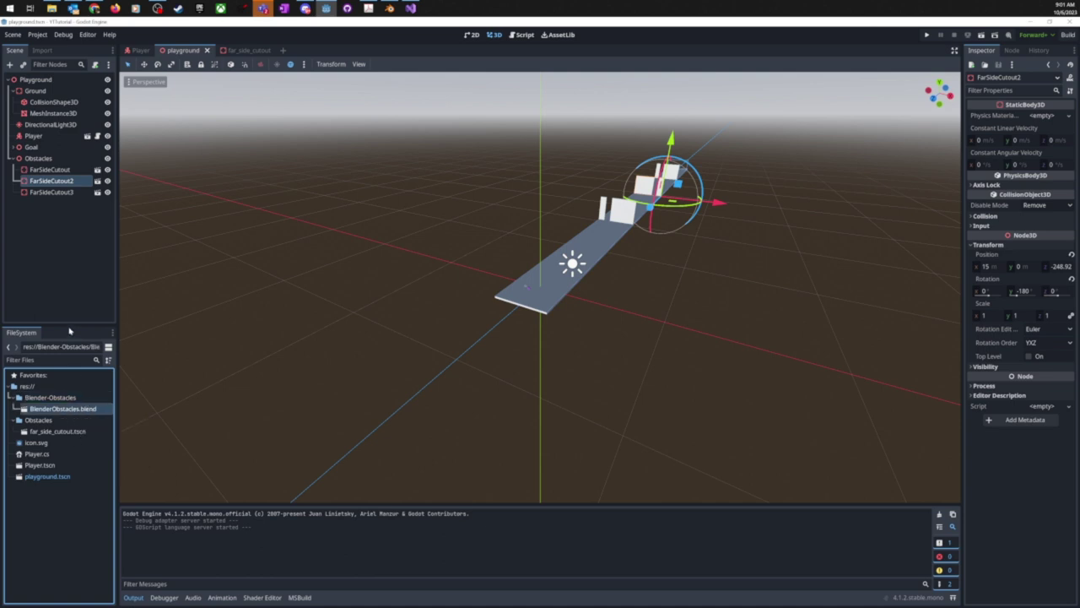
- Create a new scene with a 3D root node named BlenderObstacles
left_click(283, 49)
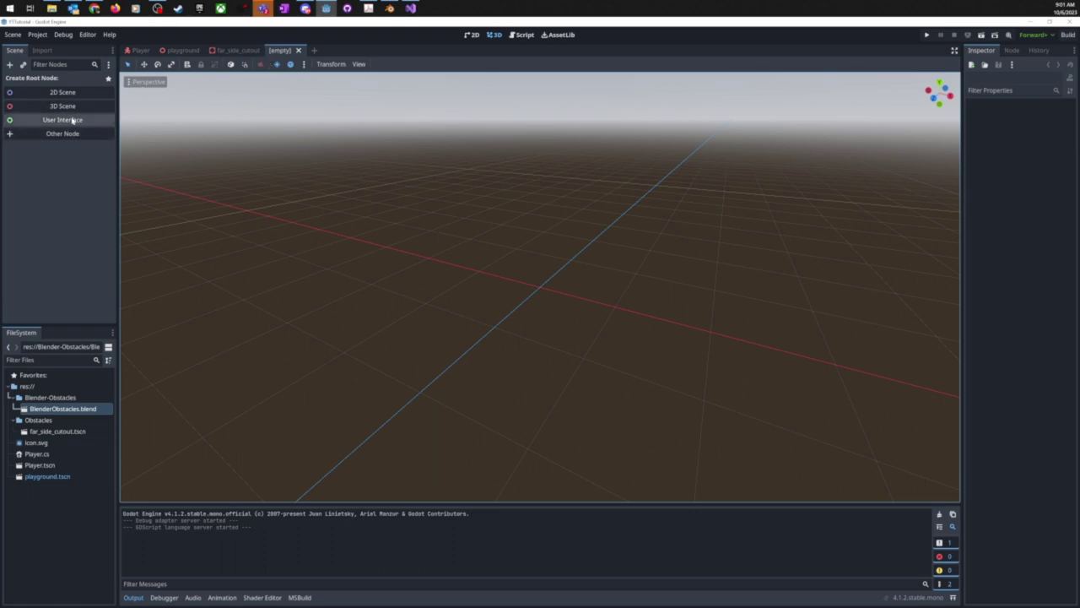
left_click_drag(54, 417, 51, 460)
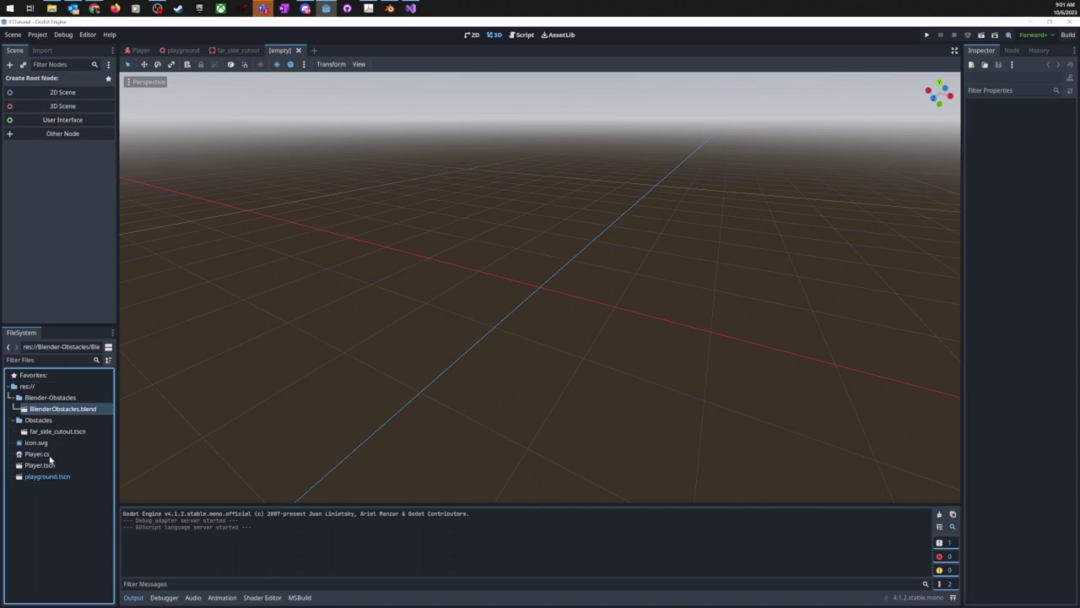
left_click(61, 106)
double_click(52, 85)
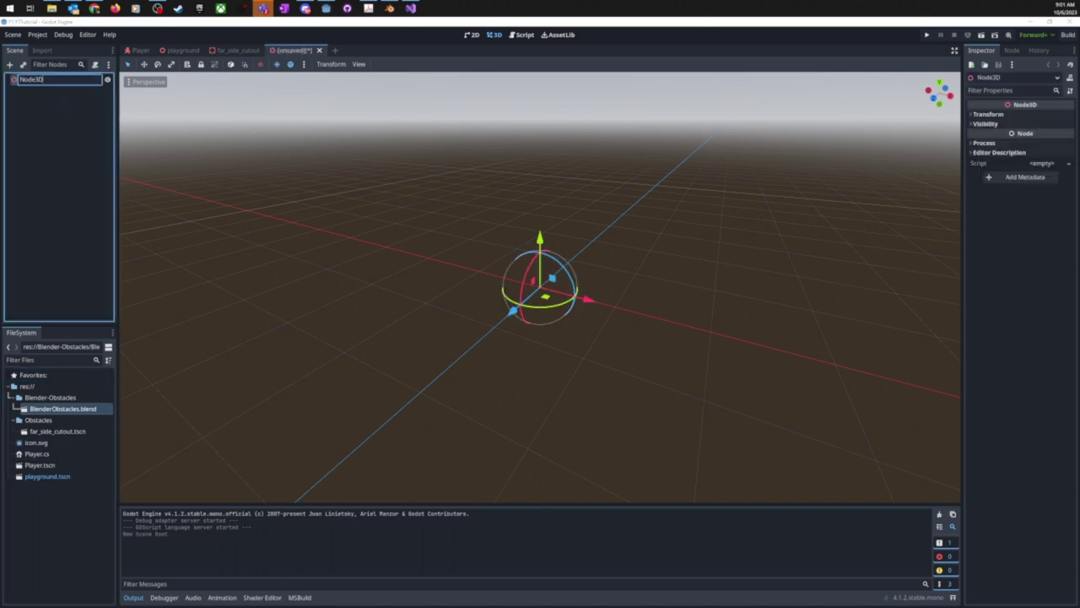
type("ti")
type("enderObstacles")
key("Return")
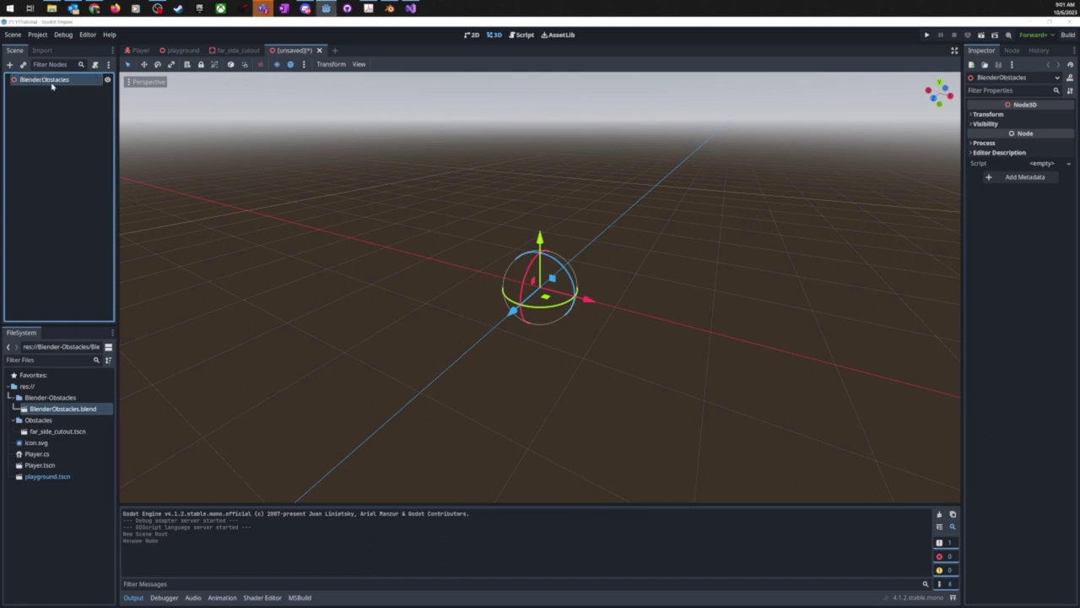
- Instance BlenderObstacles.blend under the root node and inspect the imported obstacles
left_click_drag(70, 409, 49, 80)
scroll(217, 222, "down", 2)
middle_click_drag(217, 222, 442, 246)
scroll(443, 246, "down", 5)
middle_click_drag(436, 309, 663, 262)
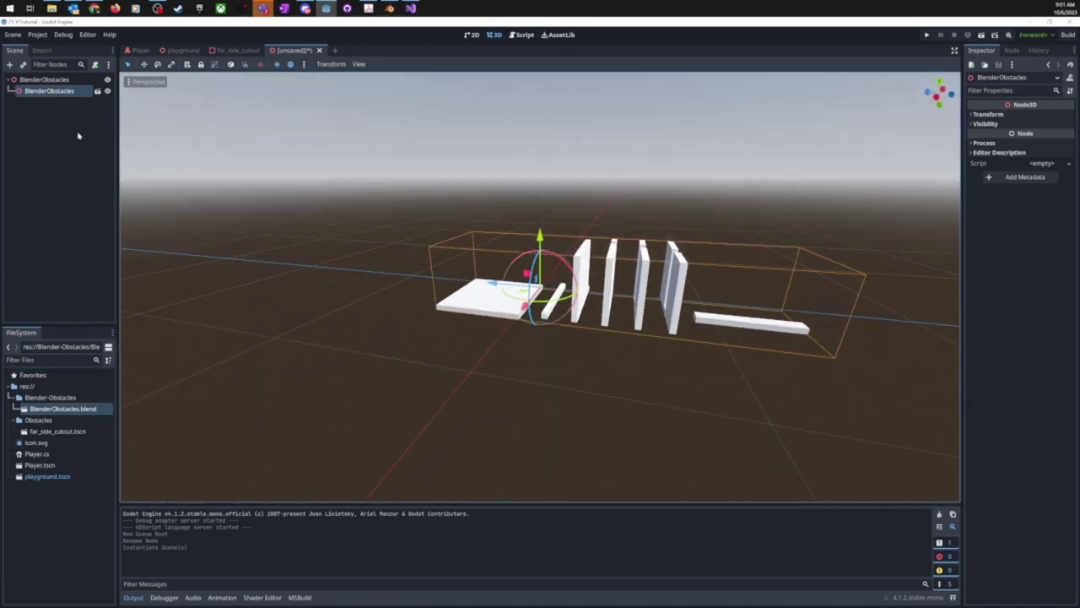
mouse_move(540, 245)
left_mouse_down()
mouse_move(602, 190)
mouse_move(478, 211)
mouse_move(543, 246)
mouse_move(557, 234)
left_mouse_up()
key("ctrl+z")
middle_click_drag(664, 343, 883, 403)
scroll(720, 360, "up", 2)
scroll(811, 355, "down", 2)
middle_click_drag(811, 355, 717, 342)
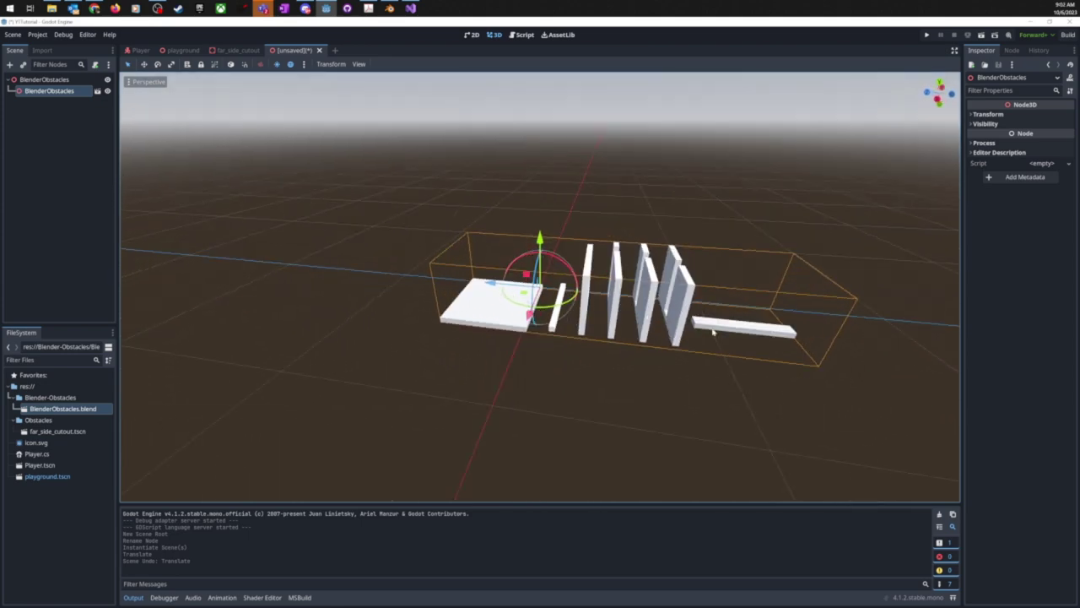
- Open the imported BlenderObstacles scene as a New Inherited scene for editing
left_click(97, 92)
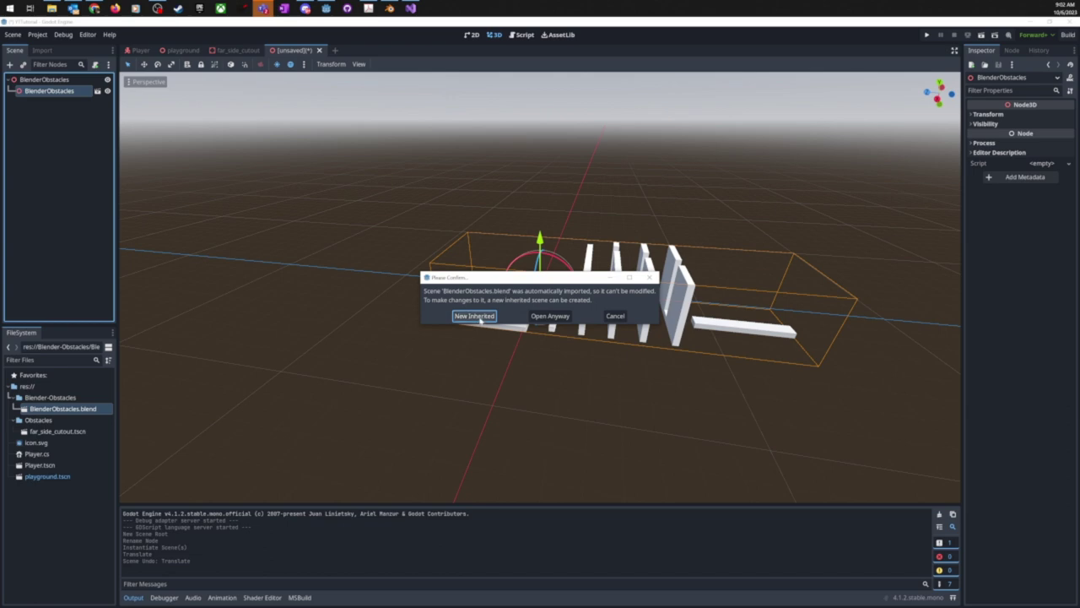
left_click(474, 316)
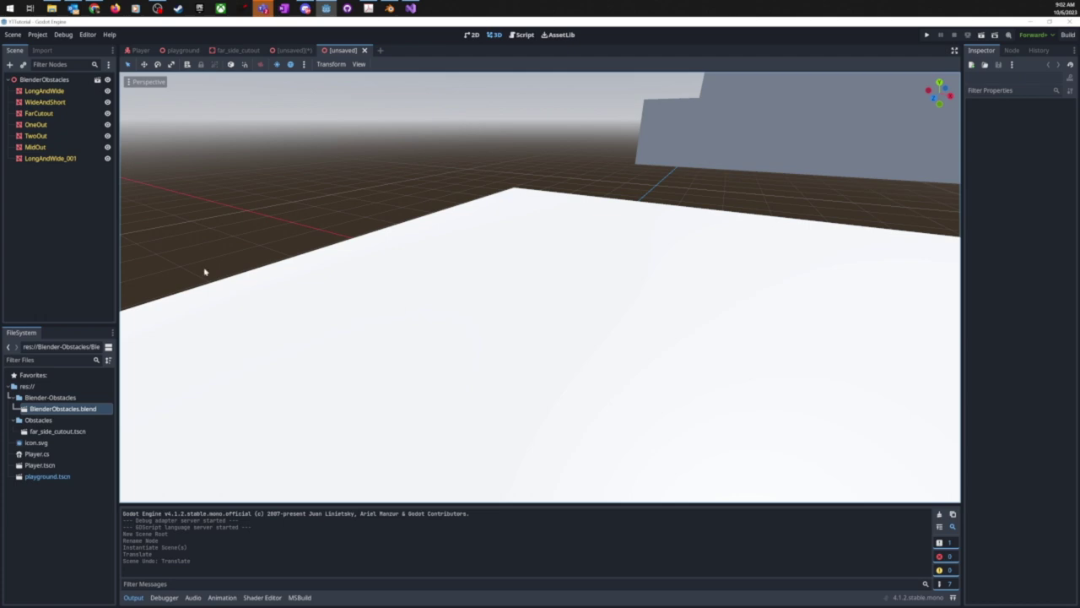
middle_click_drag(204, 271, 185, 218)
scroll(470, 265, "down", 5)
scroll(745, 279, "down", 4)
- Inspect each obstacle mesh: LongAndWide, WideAndShort, FarCutout, OneOut, TwoOut, MidOut, LongAndWide_001
left_click(49, 91)
left_click(46, 102)
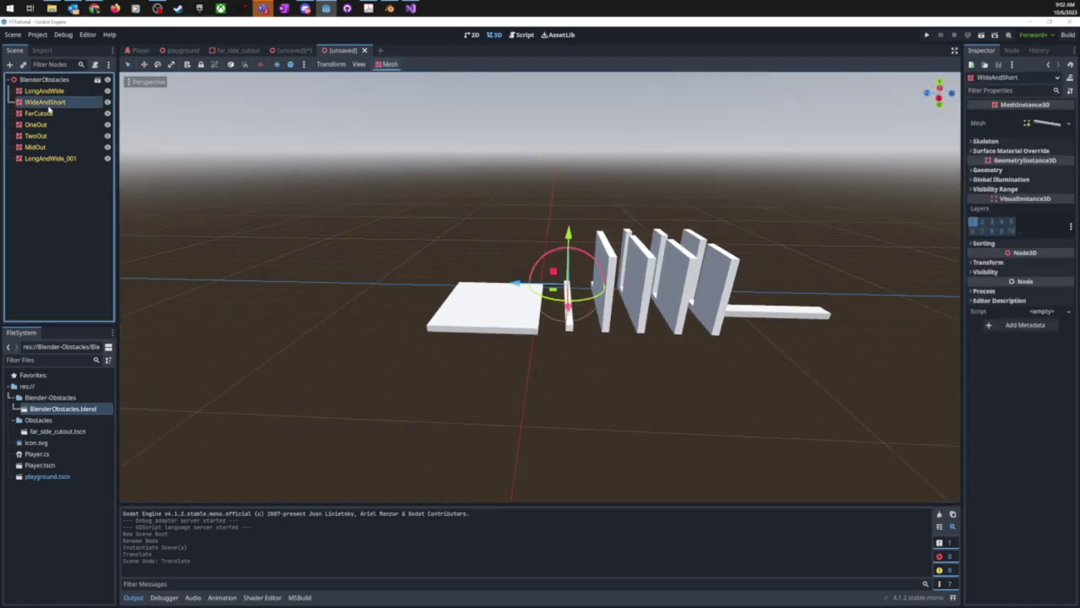
left_click(44, 113)
left_click(43, 125)
left_click(38, 136)
left_click(37, 147)
left_click(46, 158)
left_click(78, 188)
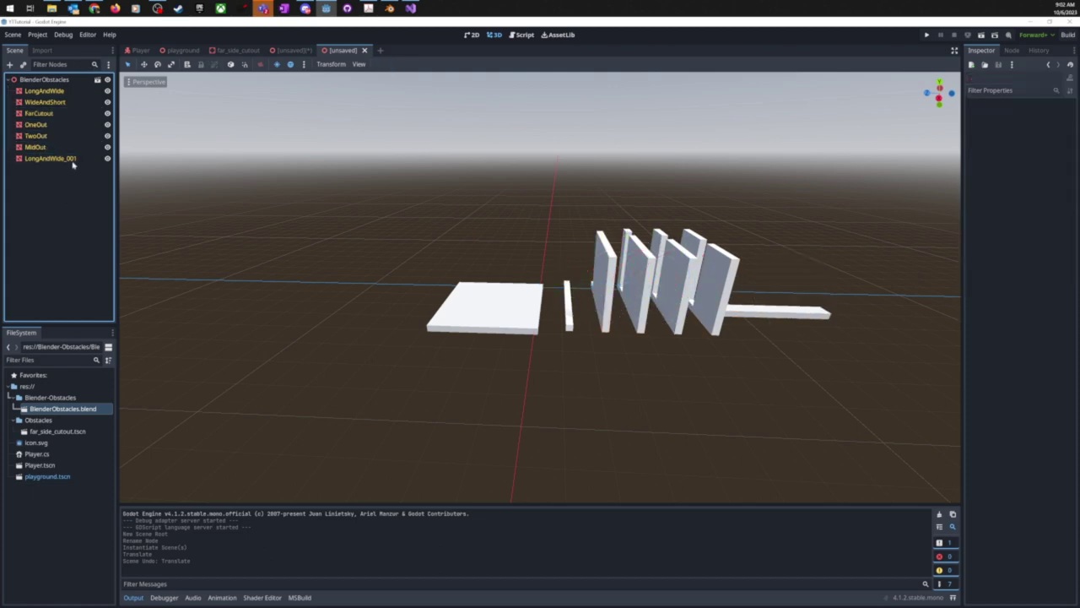
left_click(75, 161)
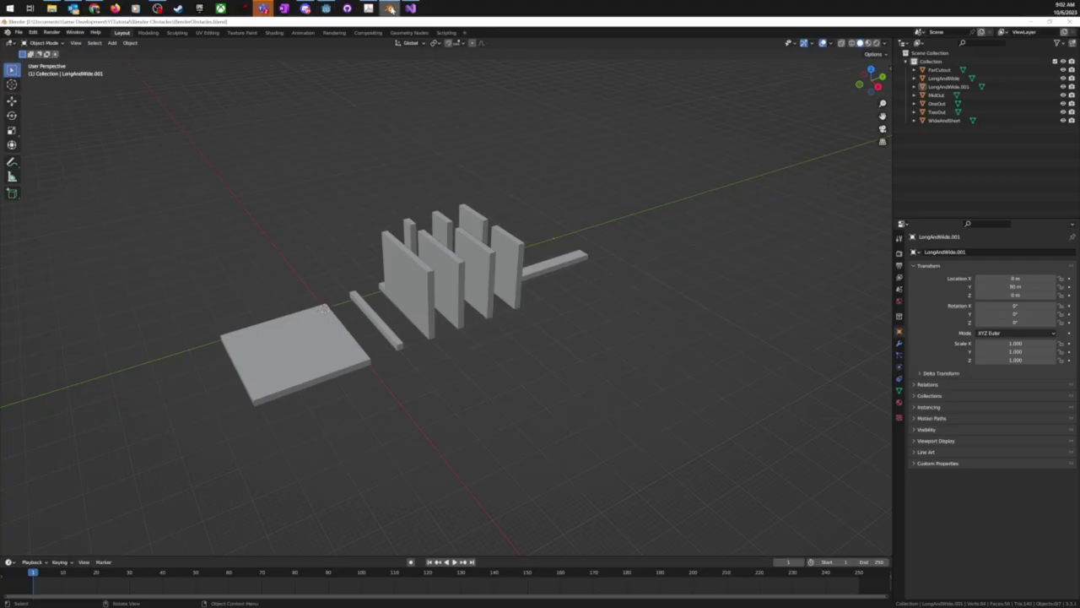
- In Blender's Outliner, rename LongAndWide.001 to LongAndNarrow and save the blend file
left_click(390, 7)
double_click(949, 86)
type("LongAn")
type("d")
type("Wi")
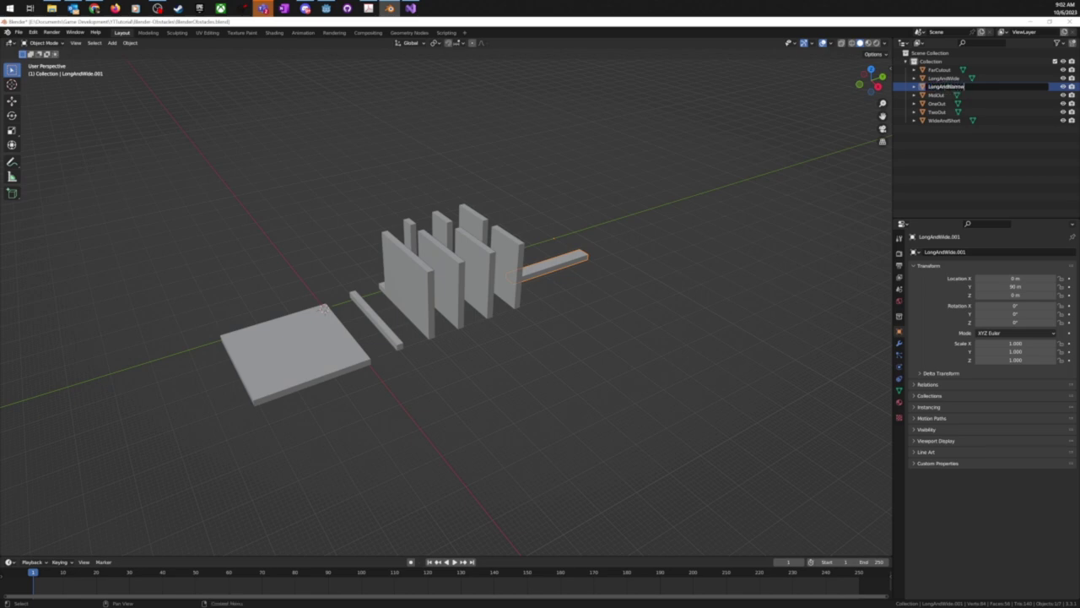
key("Return")
key("ctrl+s")
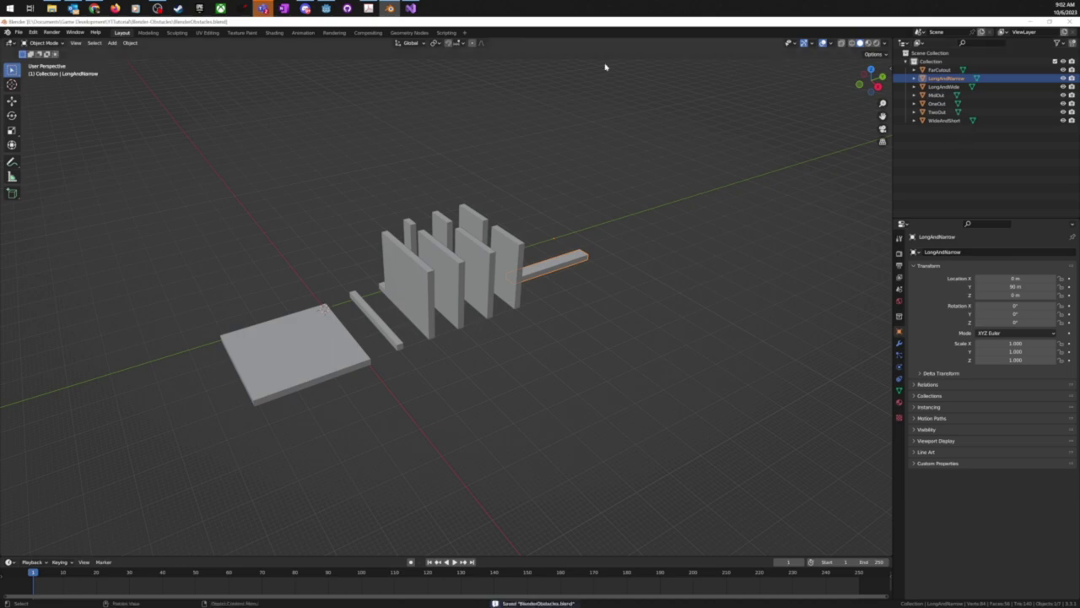
left_click(326, 8)
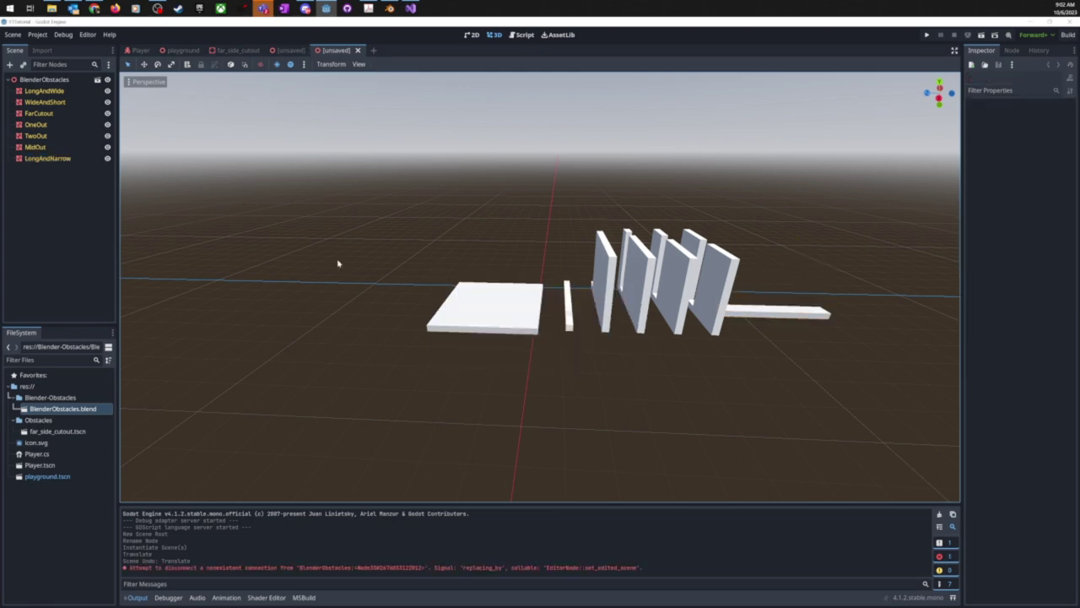
- Add a trimesh static body to the LongAndWide mesh from the Mesh menu
middle_click_drag(642, 320, 664, 305)
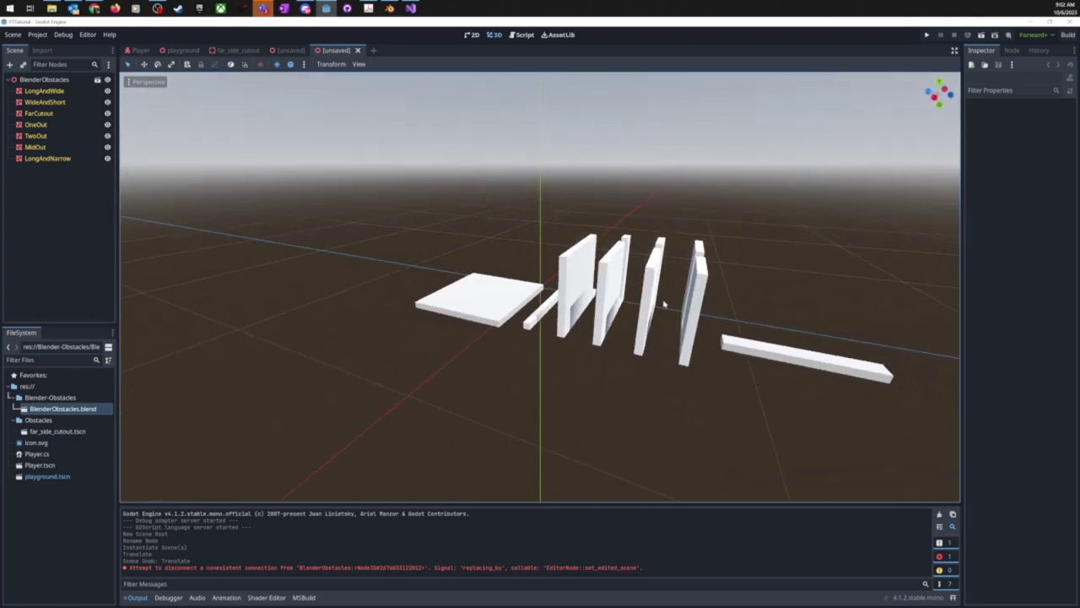
middle_click_drag(711, 350, 741, 352)
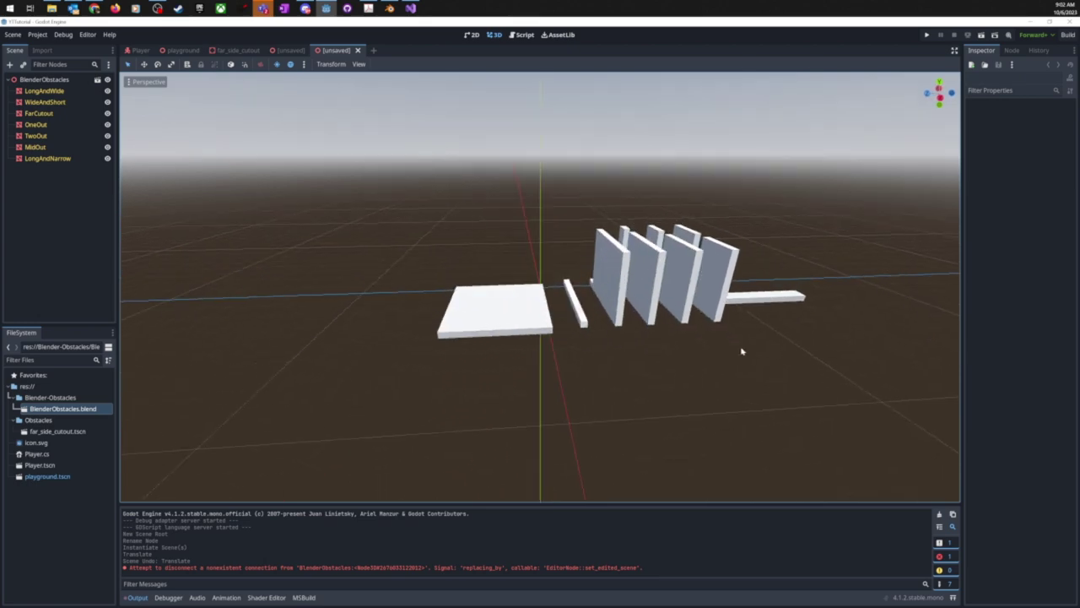
left_click(52, 92)
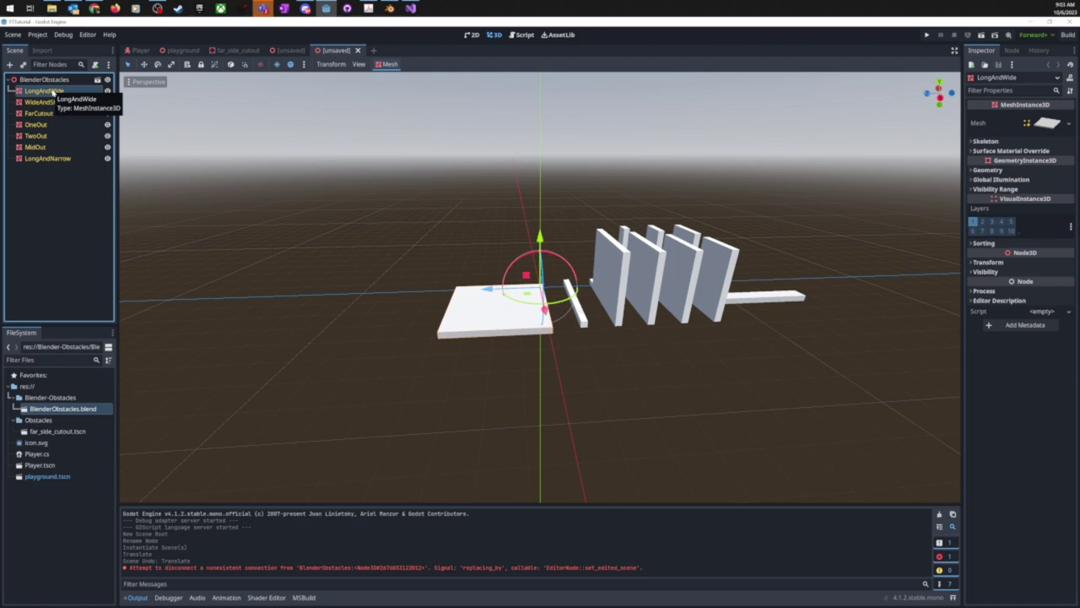
left_click(388, 65)
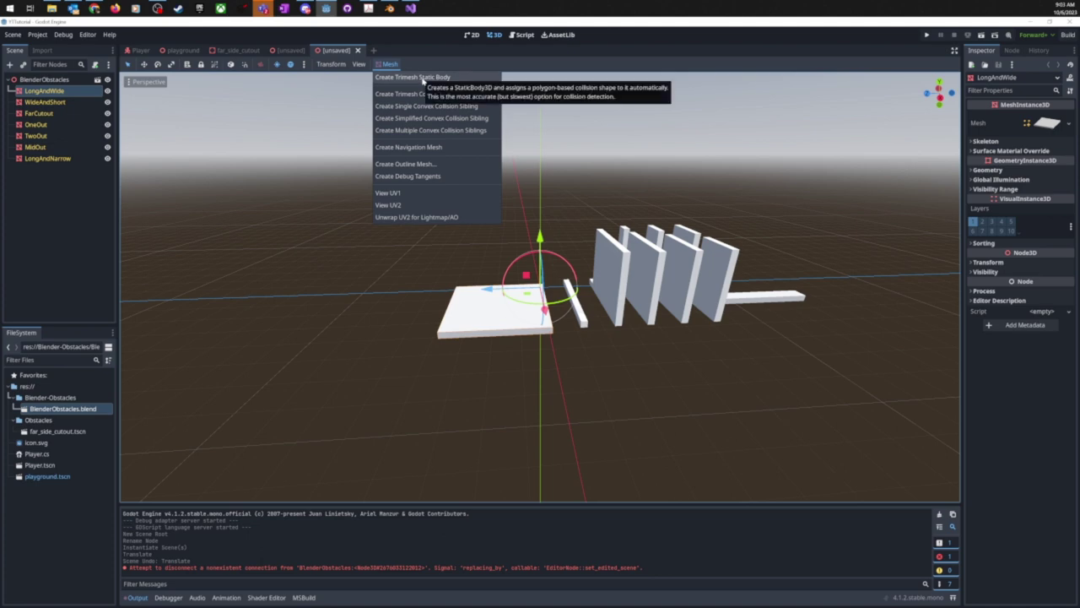
left_click(424, 78)
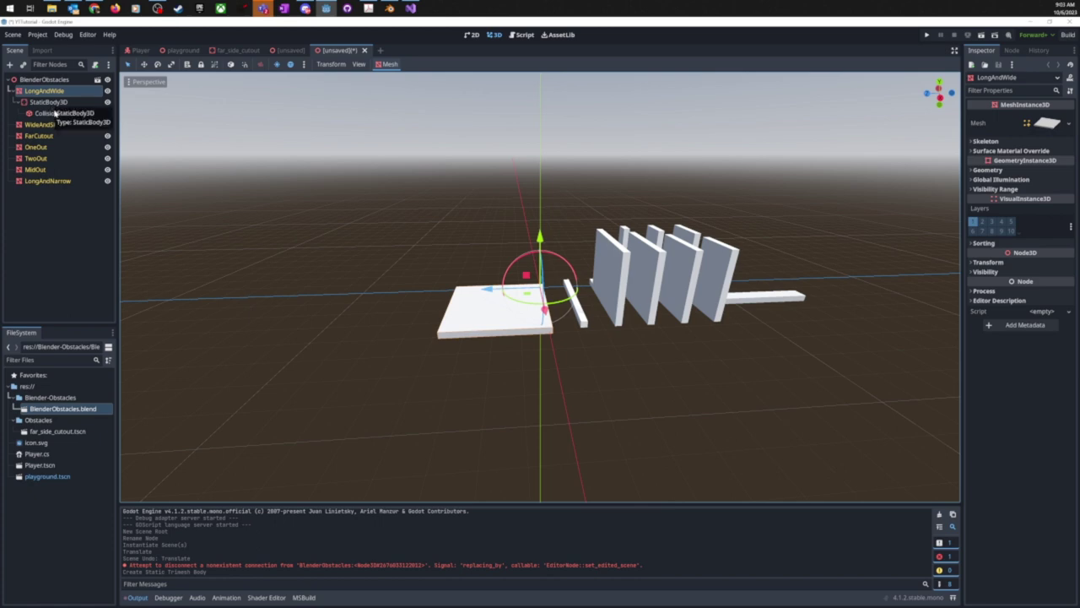
- Inspect LongAndWide's new collision shape from several angles, then collapse its children
left_click(53, 113)
scroll(503, 323, "up", 3)
middle_click_drag(456, 321, 534, 335)
scroll(501, 331, "up", 3)
scroll(518, 316, "down", 3)
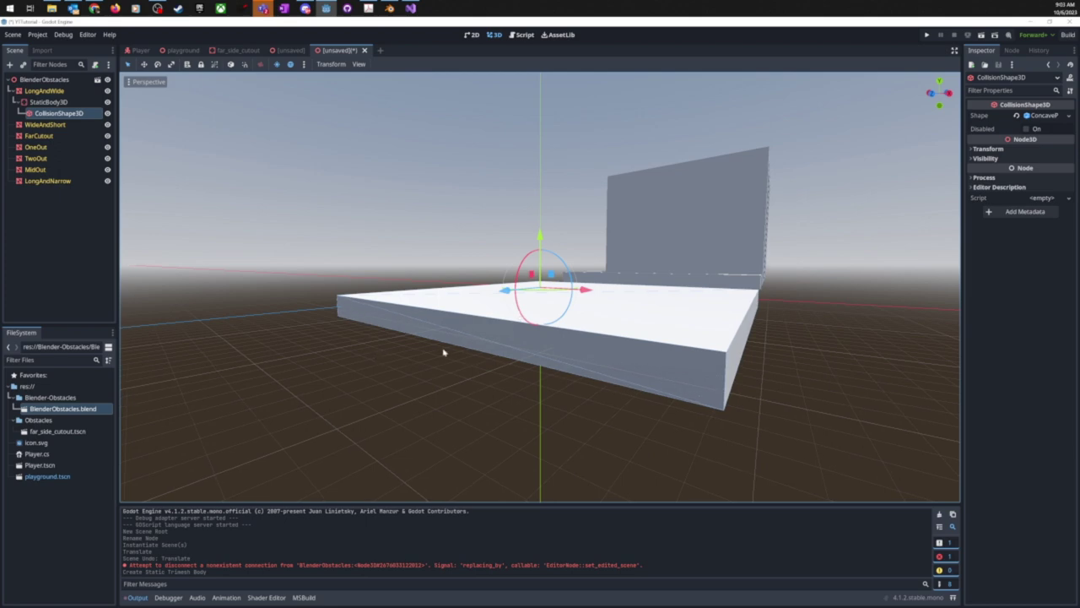
middle_click_drag(357, 314, 580, 346)
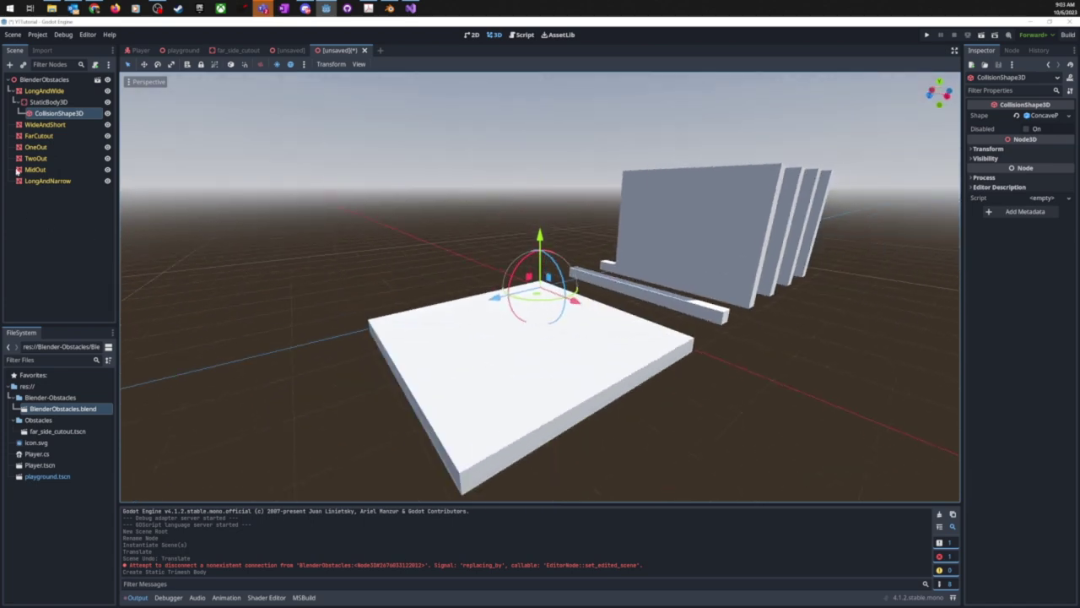
left_click(11, 91)
- Add trimesh static bodies to the WideAndShort, FarCutout and OneOut obstacles
left_click(42, 102)
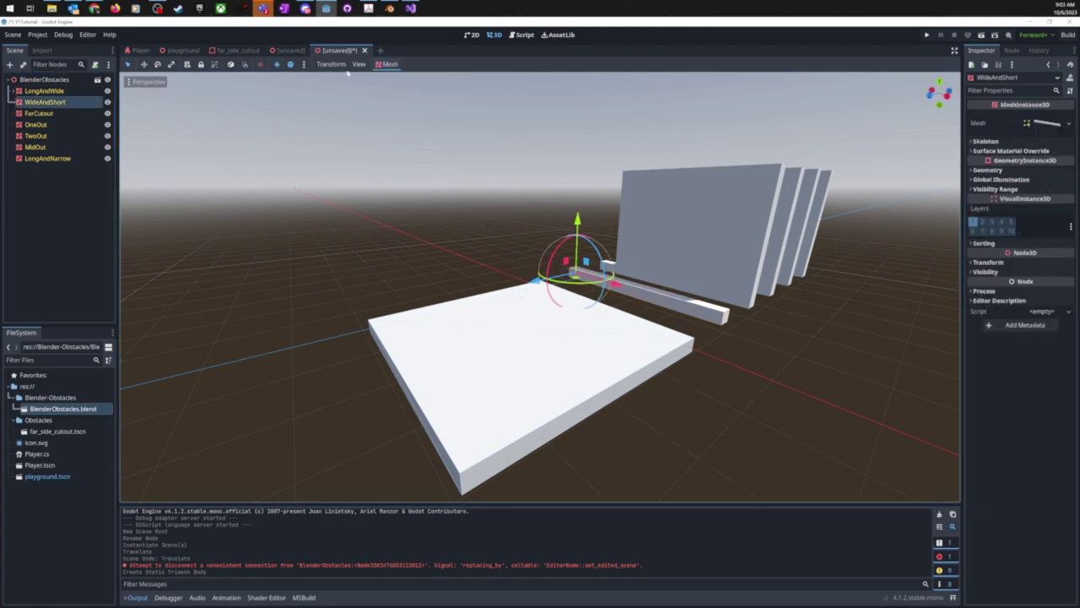
left_click(390, 64)
left_click(435, 75)
left_click(16, 102)
left_click(38, 113)
left_click(389, 64)
left_click(432, 75)
left_click(14, 114)
left_click(35, 124)
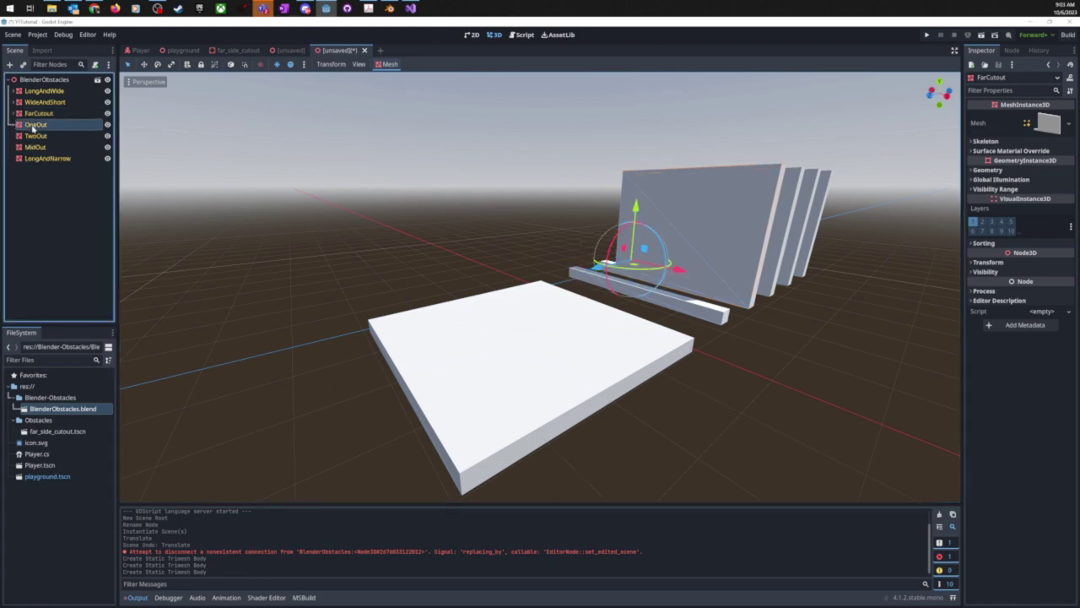
left_click(389, 64)
left_click(415, 77)
left_click(16, 125)
- Add trimesh static bodies to the TwoOut, MidOut and LongAndNarrow obstacles
left_click(36, 135)
left_click(387, 64)
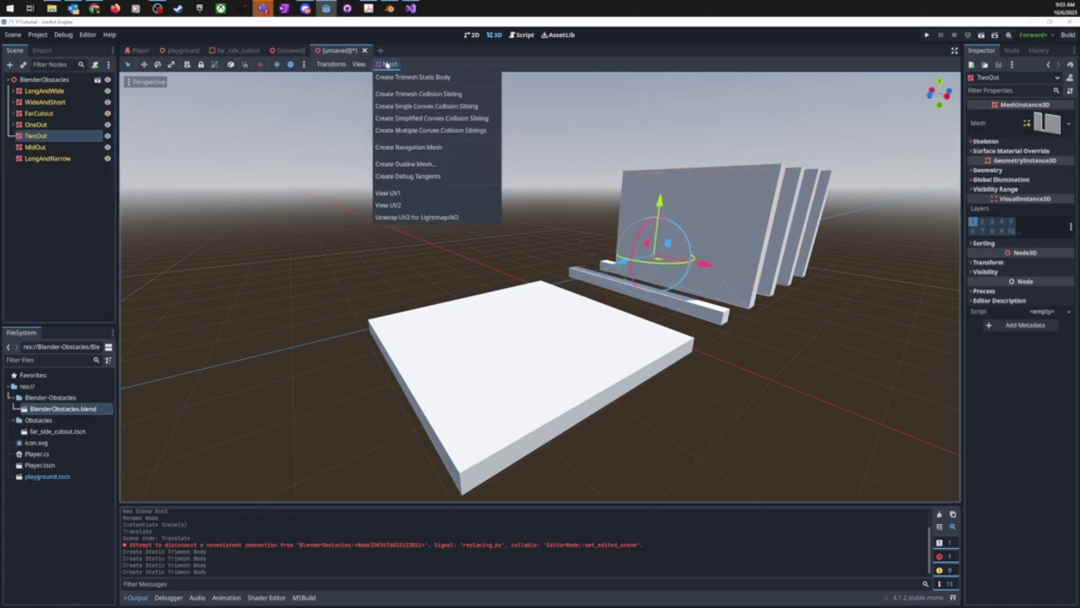
left_click(413, 77)
left_click(17, 136)
left_click(32, 147)
left_click(387, 64)
left_click(412, 76)
left_click(16, 148)
left_click(47, 158)
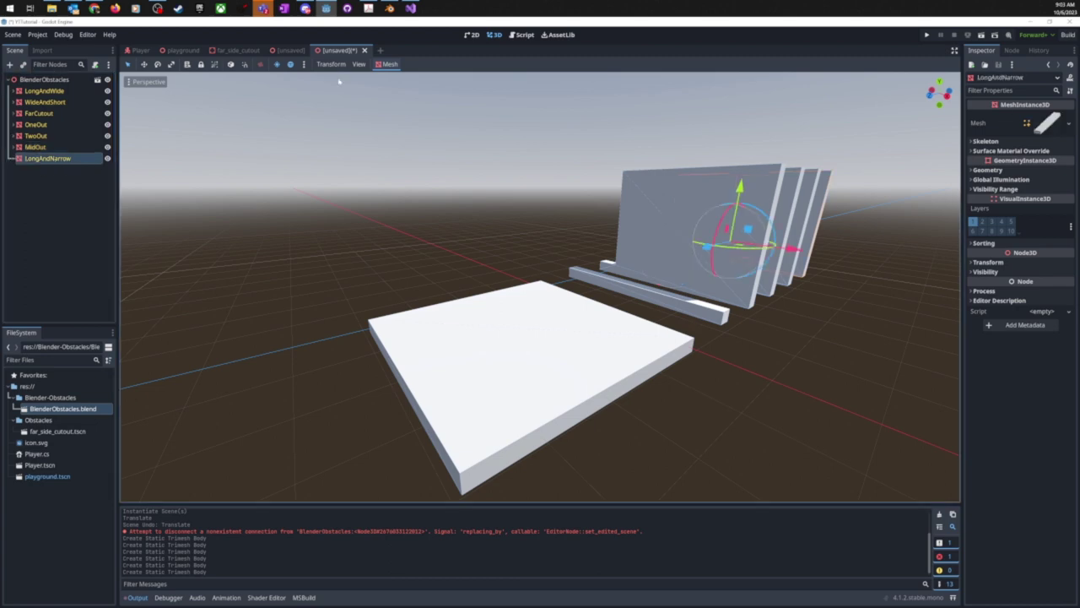
left_click(387, 64)
left_click(413, 77)
left_click(18, 160)
- Start saving the scene, with Save Scene As proposing blender_obstacles.tscn
scroll(827, 275, "down", 10)
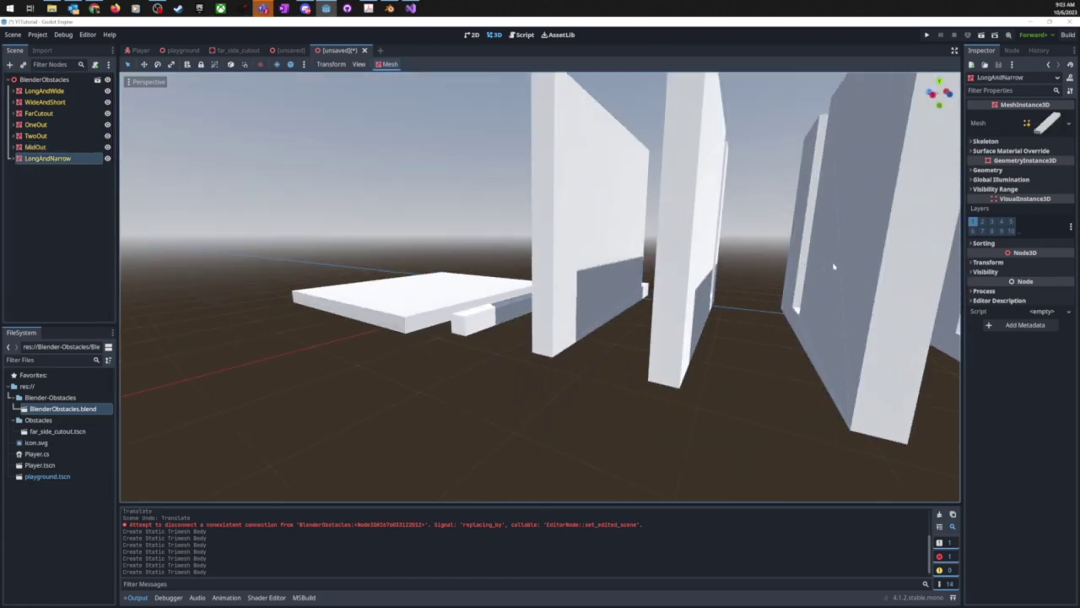
middle_click_drag(810, 272, 887, 320)
key("F5")
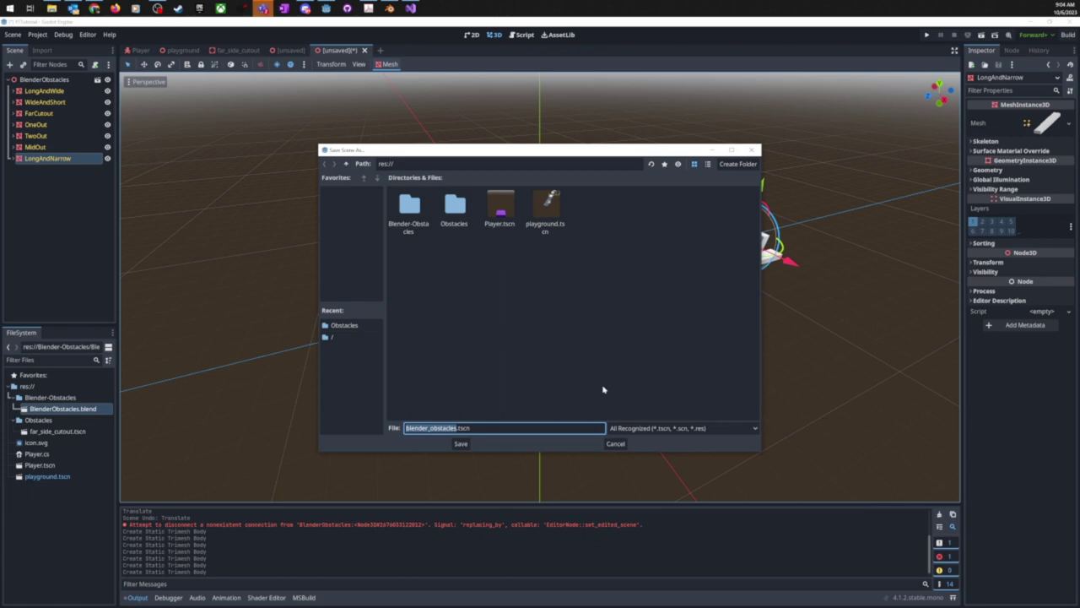
- Target the Blender-Obstacles folder and confirm blender_obstacles.tscn as the file name
double_click(413, 213)
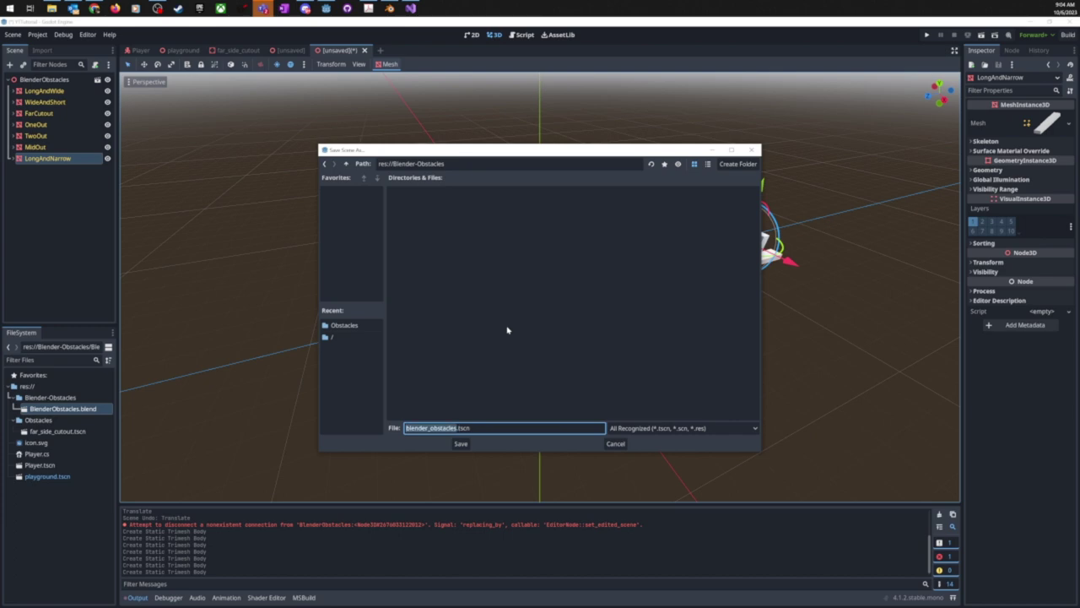
key("Return")
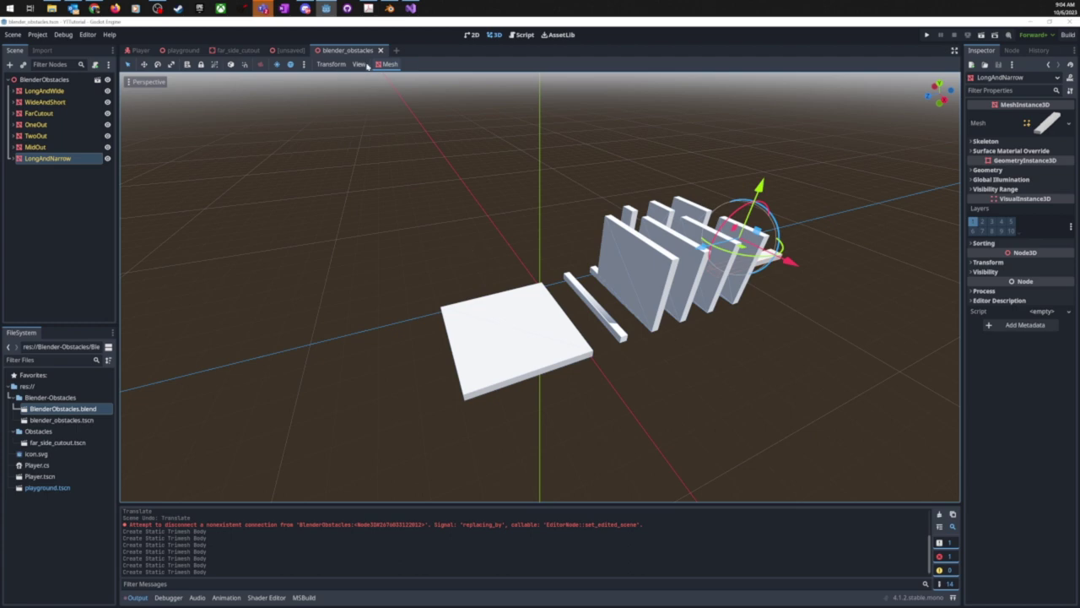
- Export the scene via Export As > MeshLibrary as BlenderObstacleMeshLibrary in Blender-Obstacles
left_click(12, 35)
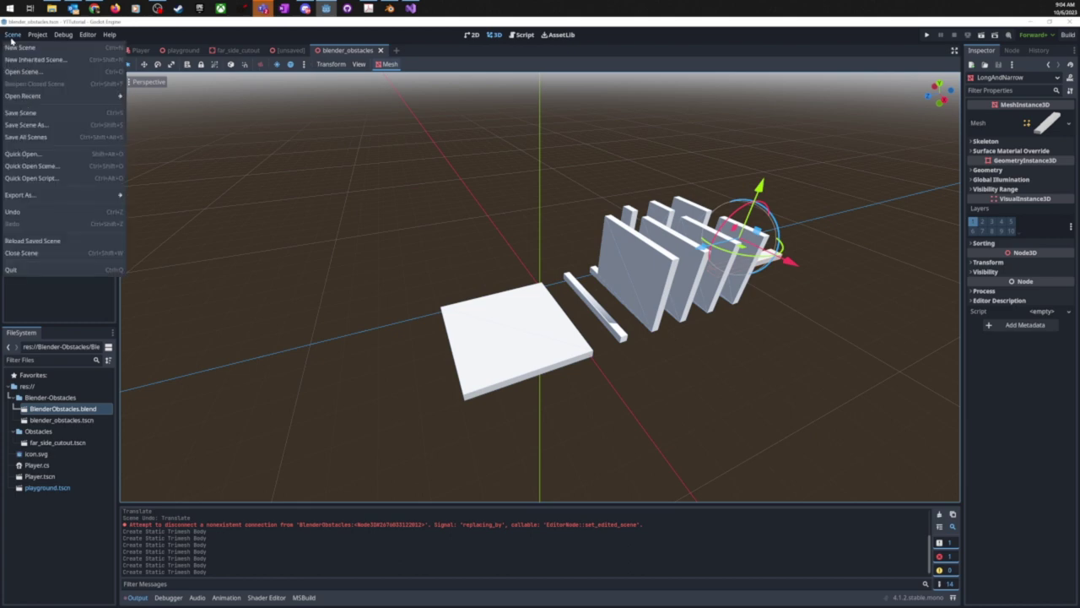
mouse_move(76, 199)
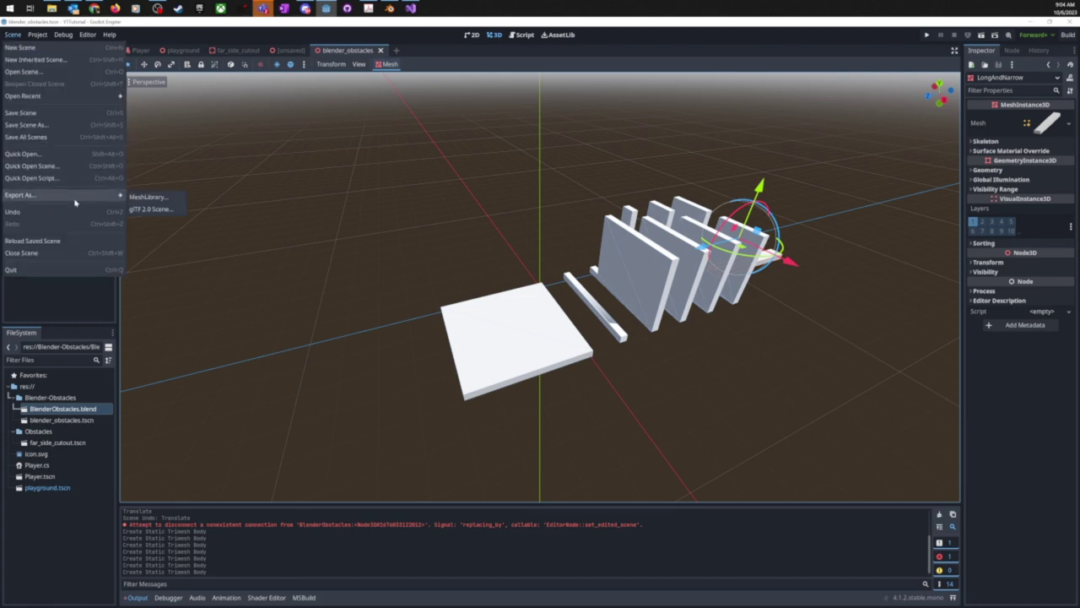
left_click(152, 197)
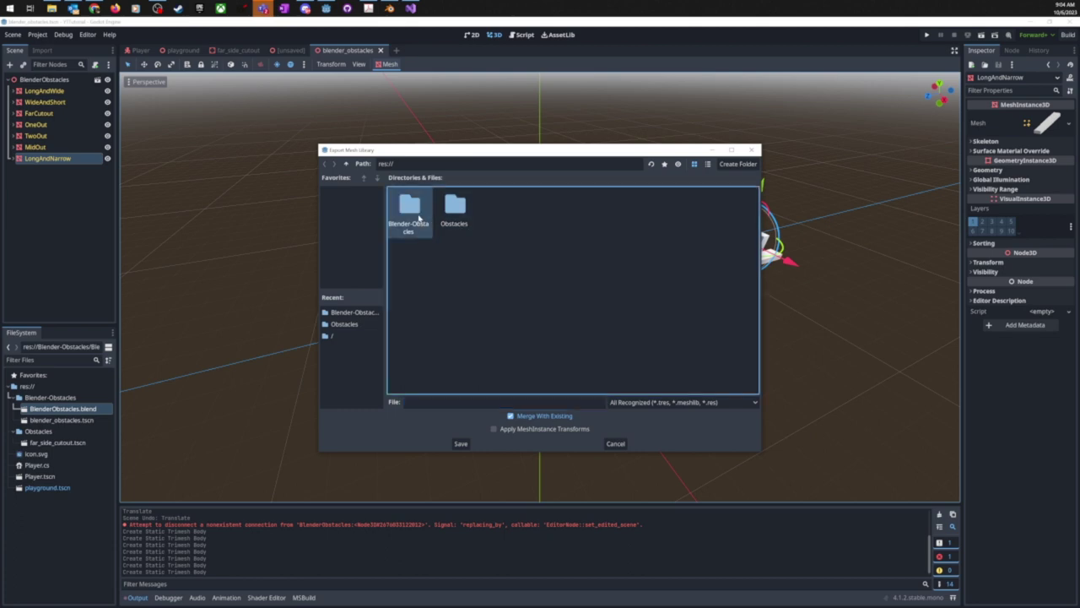
double_click(410, 211)
left_click(439, 402)
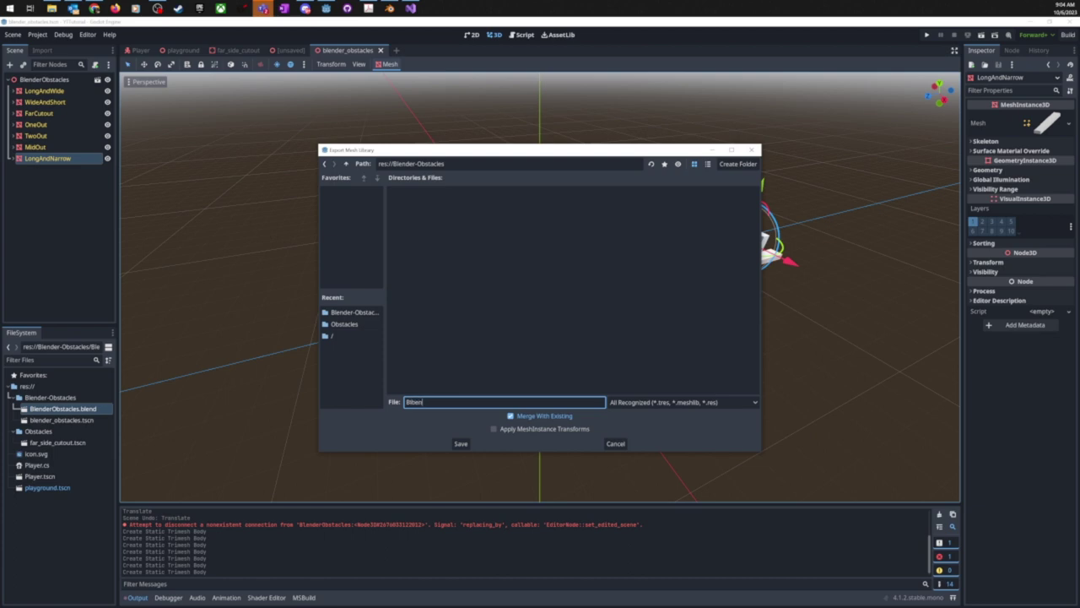
type("BlenderObstacleMeshLibrary")
left_click(462, 444)
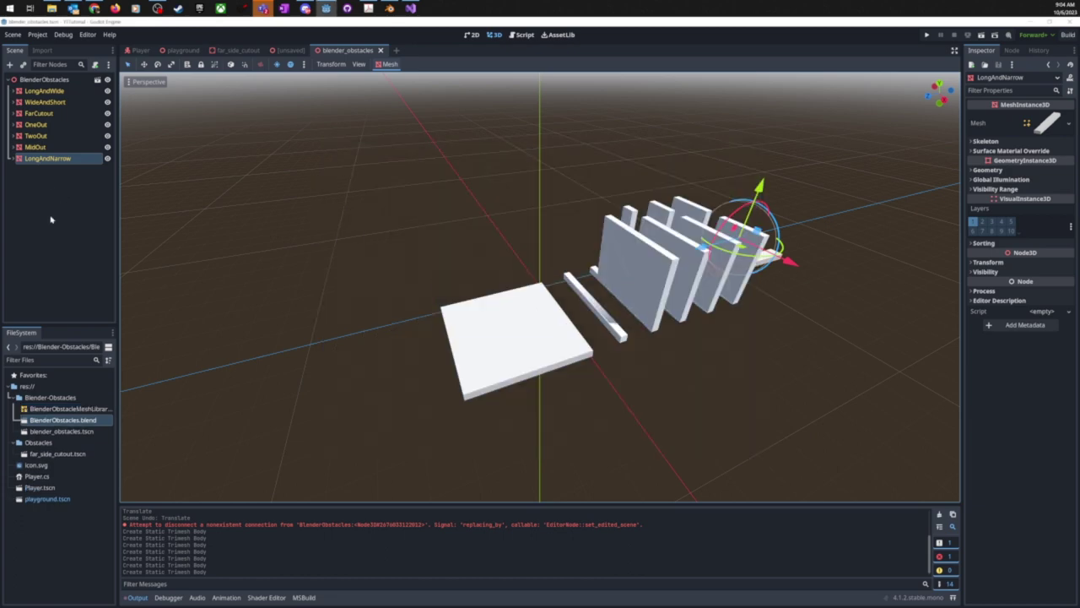
- Save the earlier unsaved obstacle scene as blender_obstacles_master.tscn and close its tab
middle_click_drag(819, 289, 844, 254)
scroll(757, 287, "down", 3)
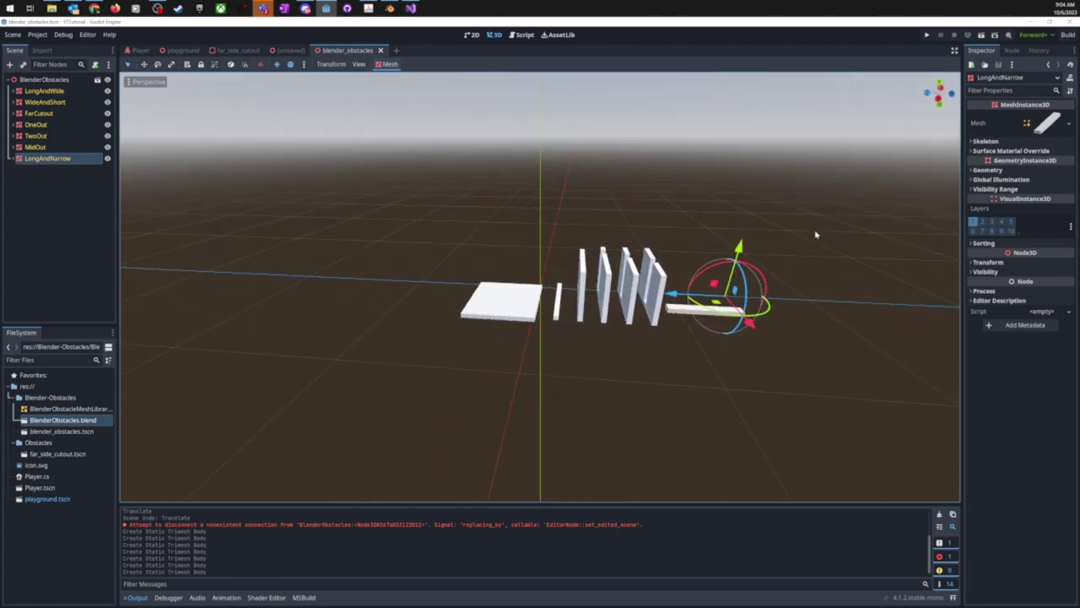
left_click(302, 54)
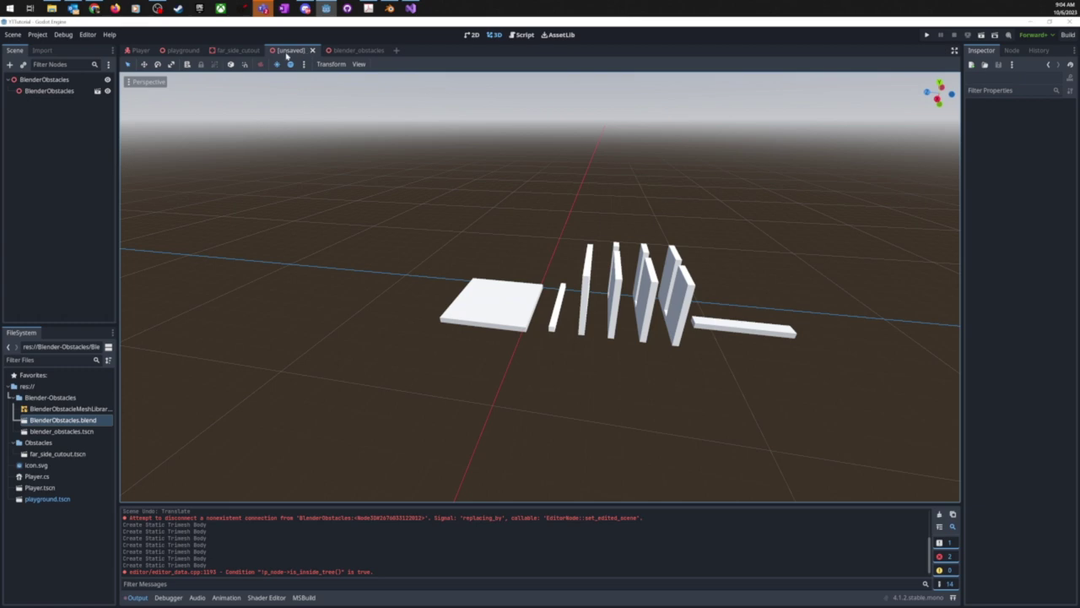
key("ctrl+s")
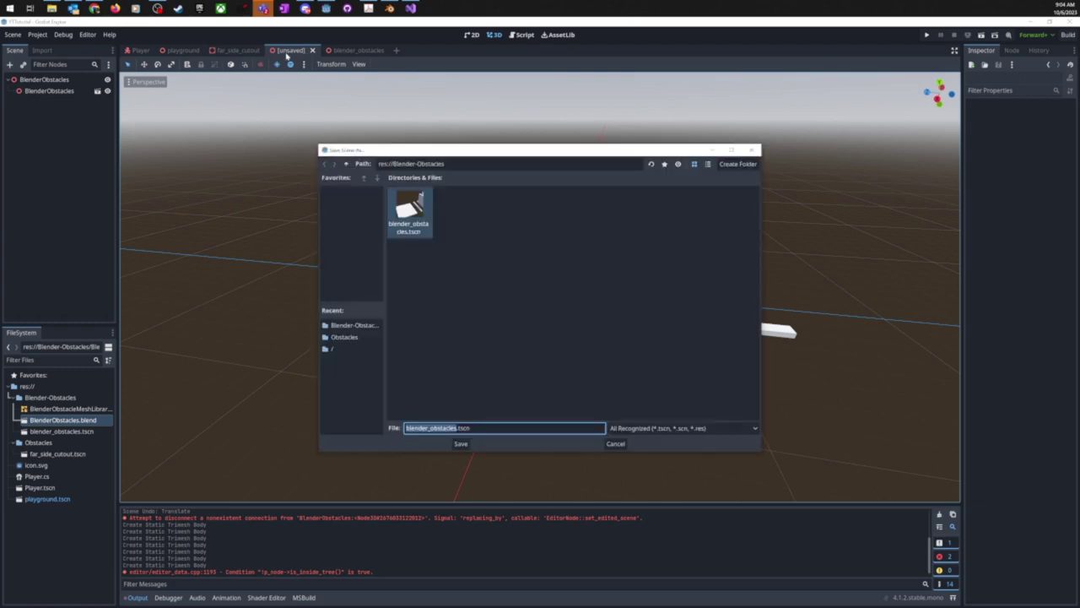
key("Right")
type("_paste")
left_click(461, 444)
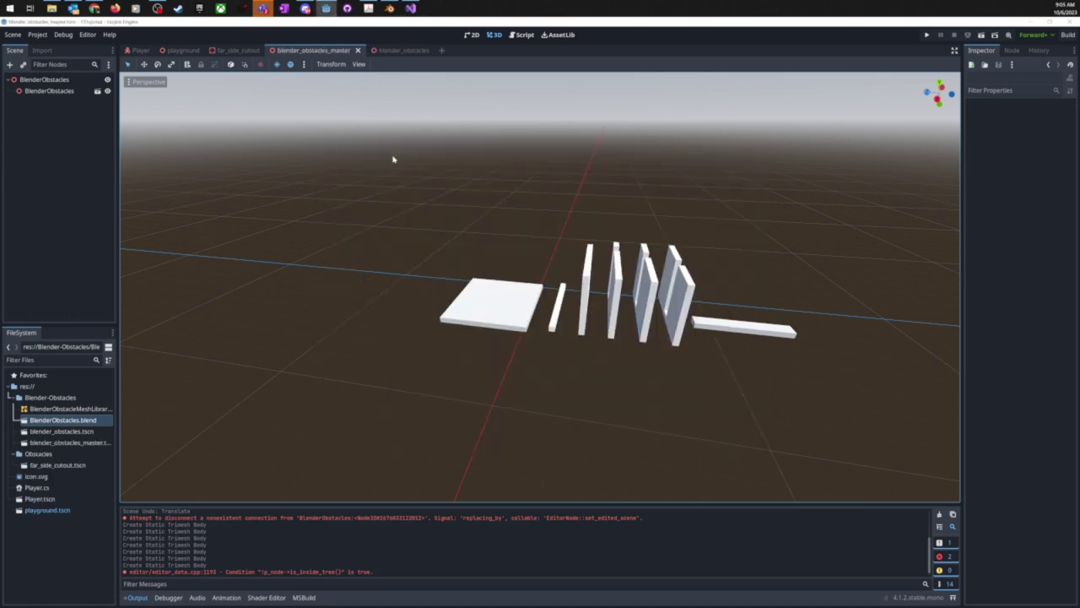
left_click(358, 51)
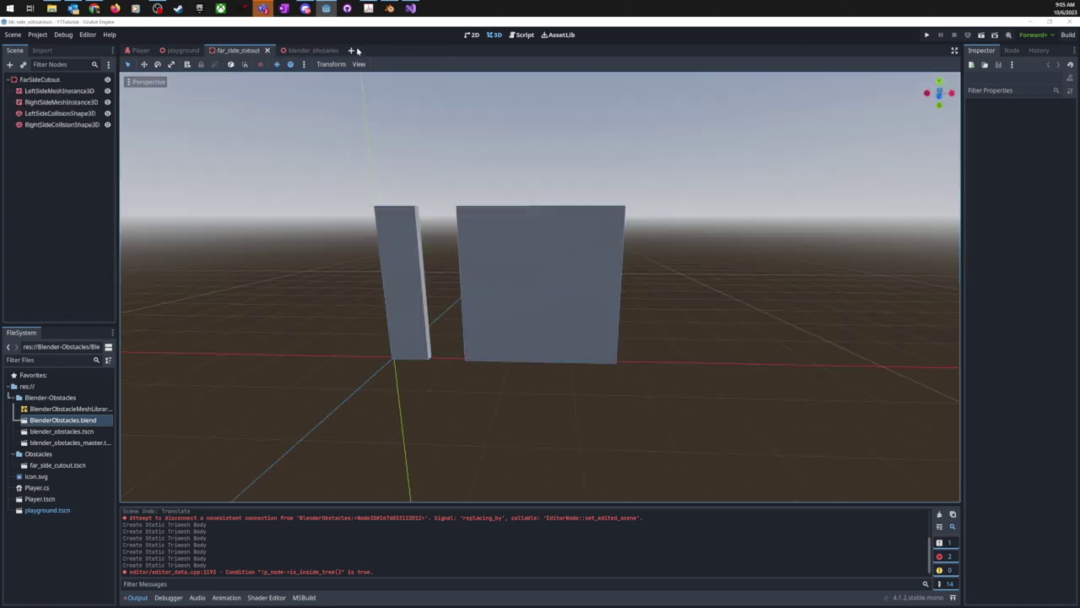
- Close the blender_obstacles and far_side_cutout scene tabs, leaving the empty scene
left_click(319, 51)
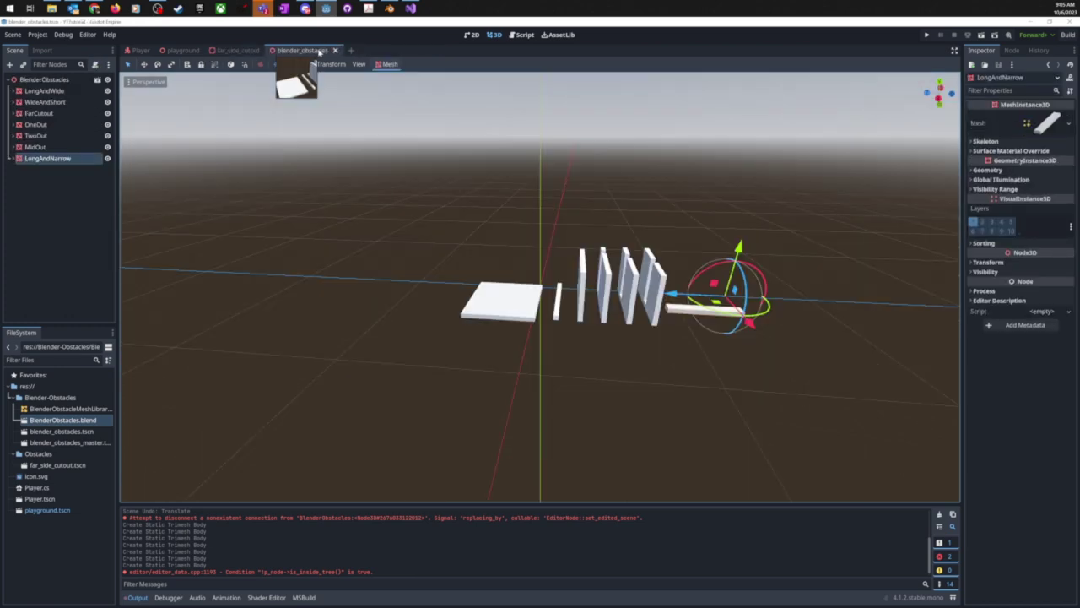
left_click(53, 235)
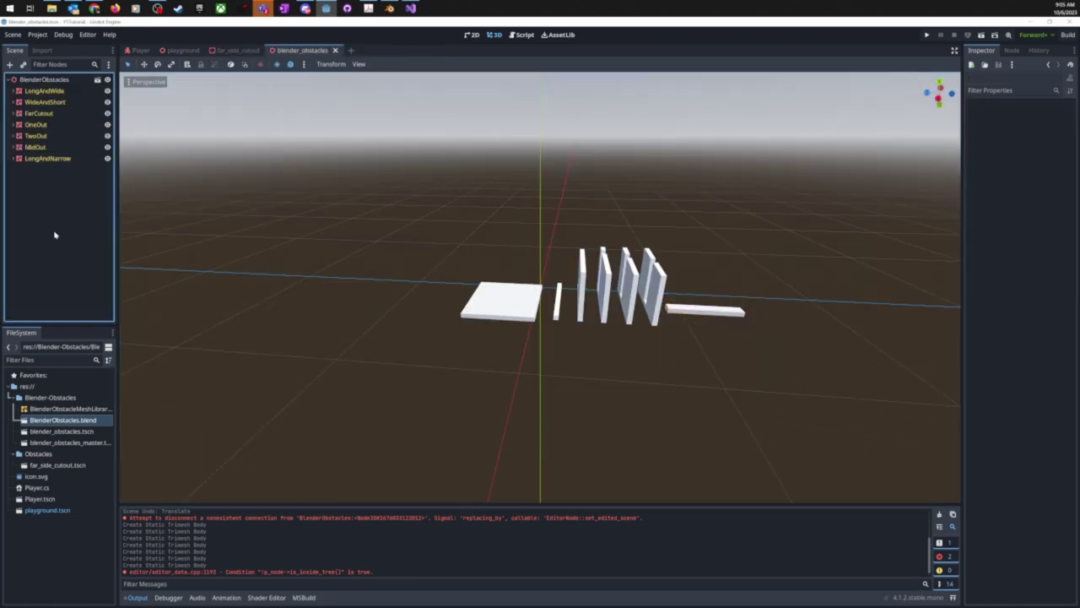
left_click(335, 51)
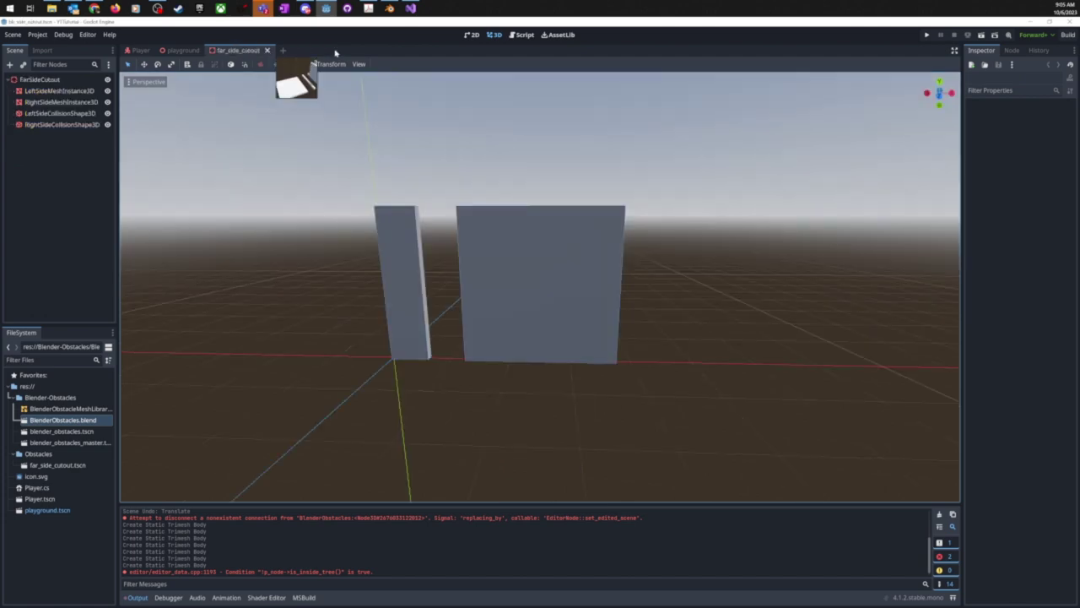
left_click(266, 51)
left_click(221, 51)
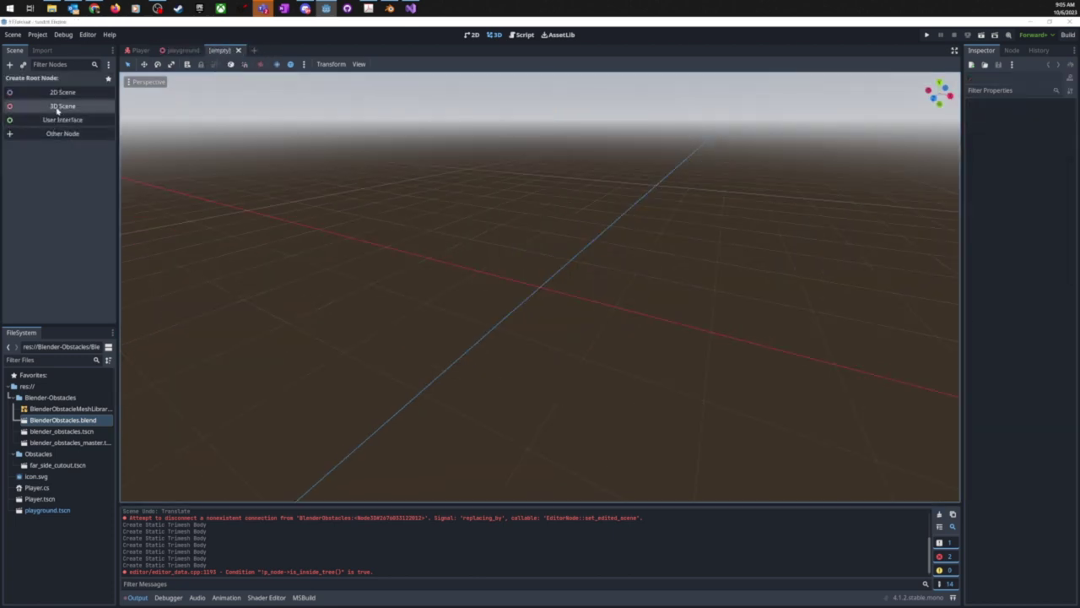
- Create a new Levels folder at the res:// root in the FileSystem dock
right_click(62, 553)
left_click(90, 535)
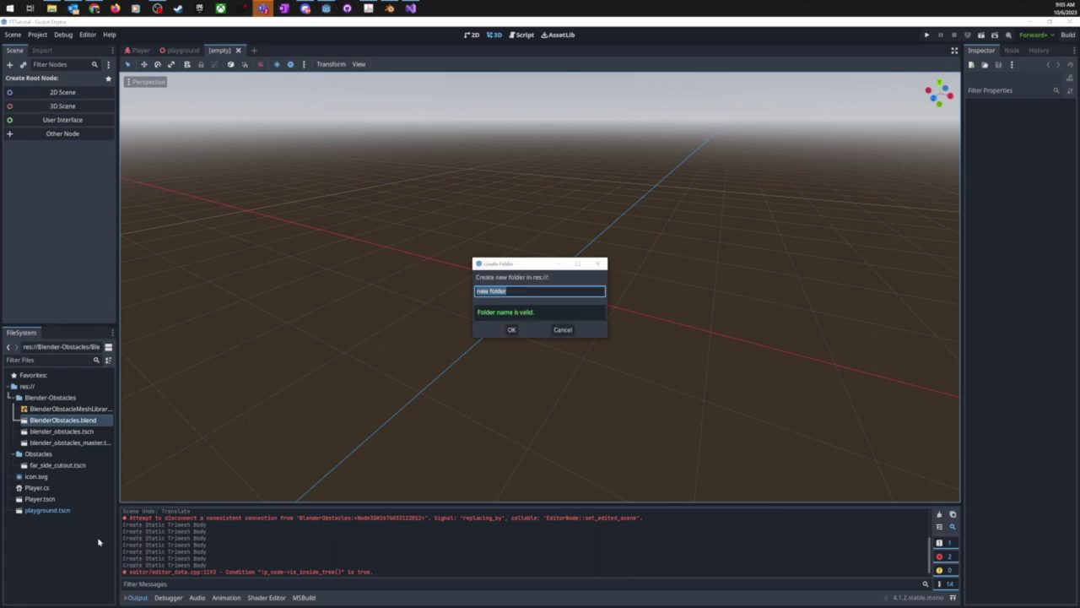
type("levels")
key("Return")
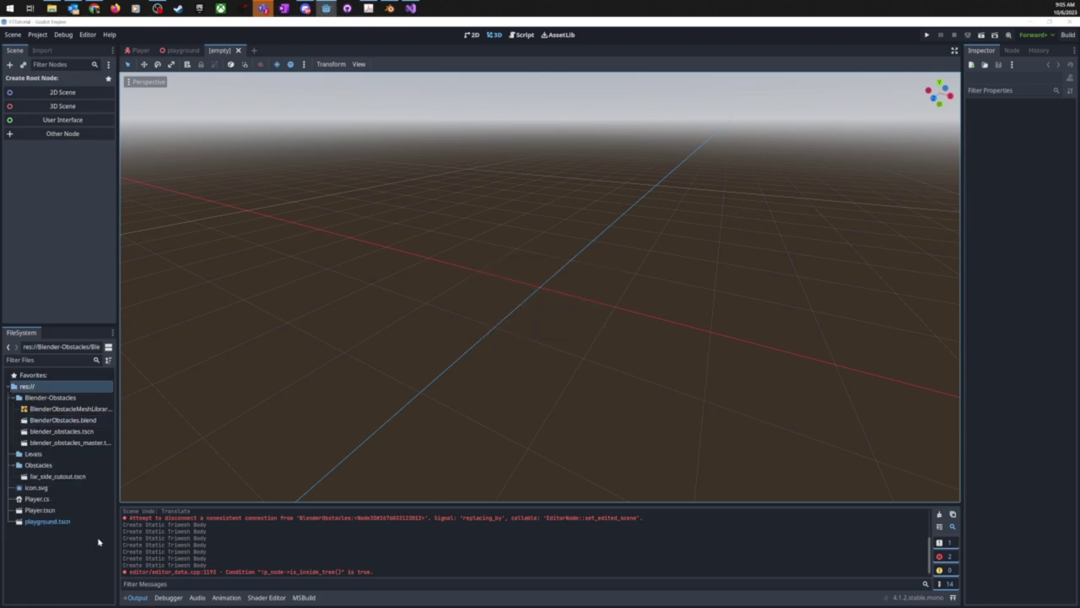
left_click(35, 455)
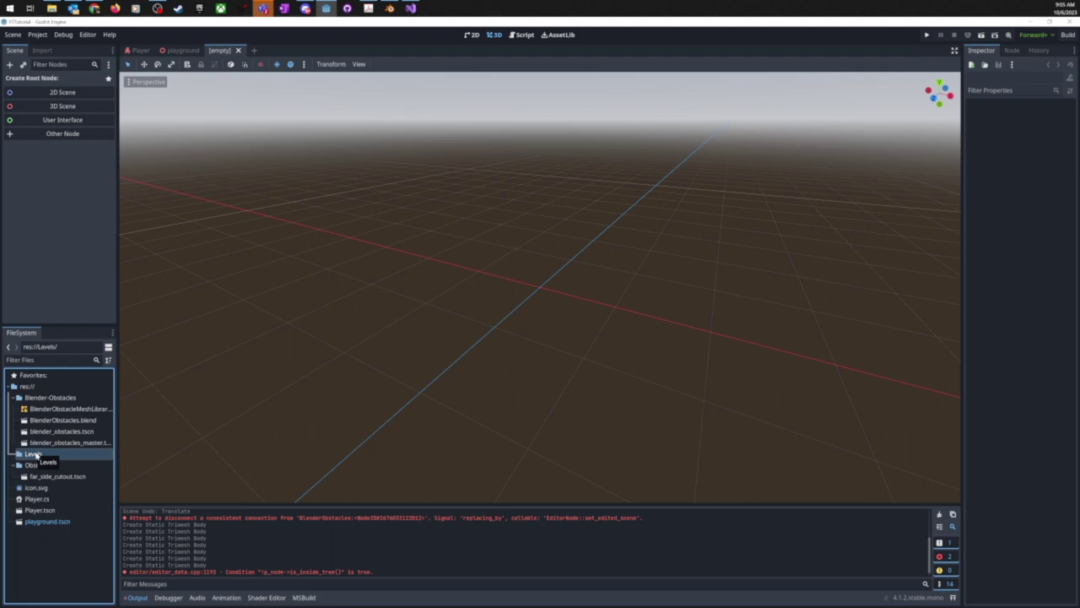
left_click(179, 49)
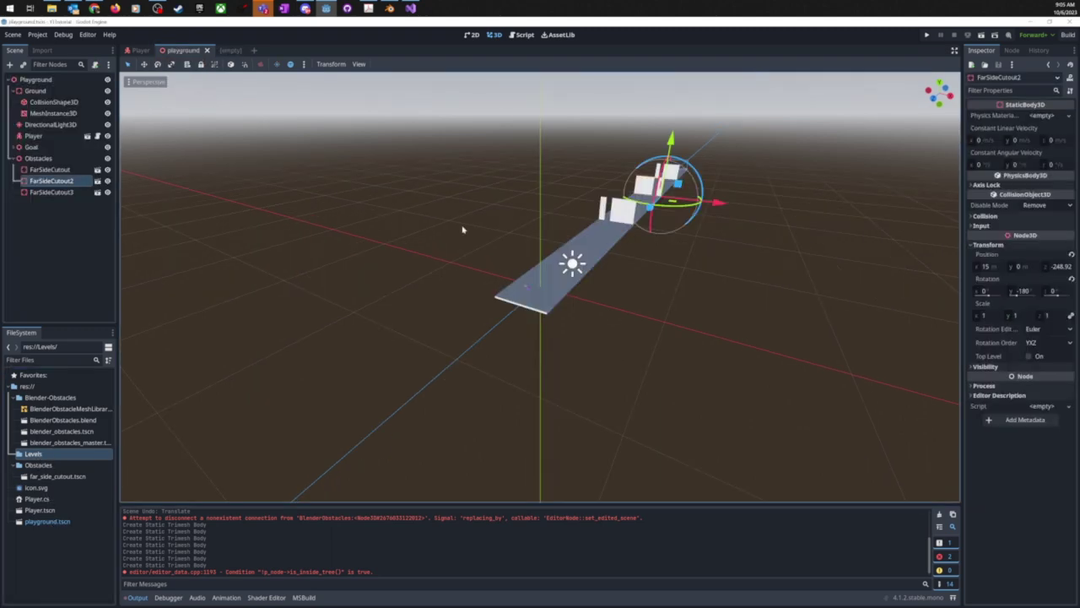
left_click(228, 52)
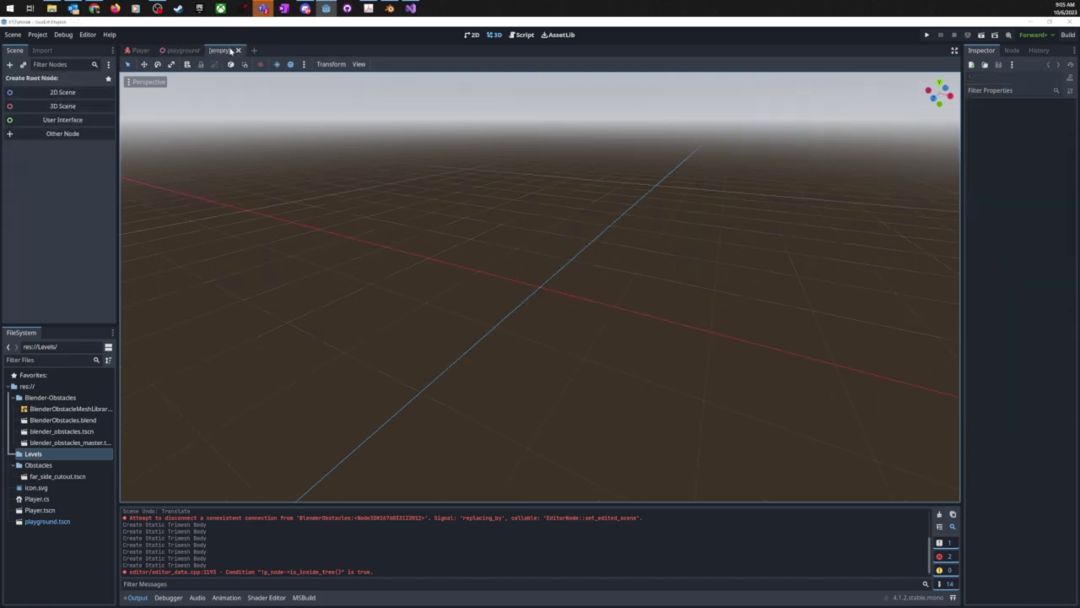
left_click(63, 107)
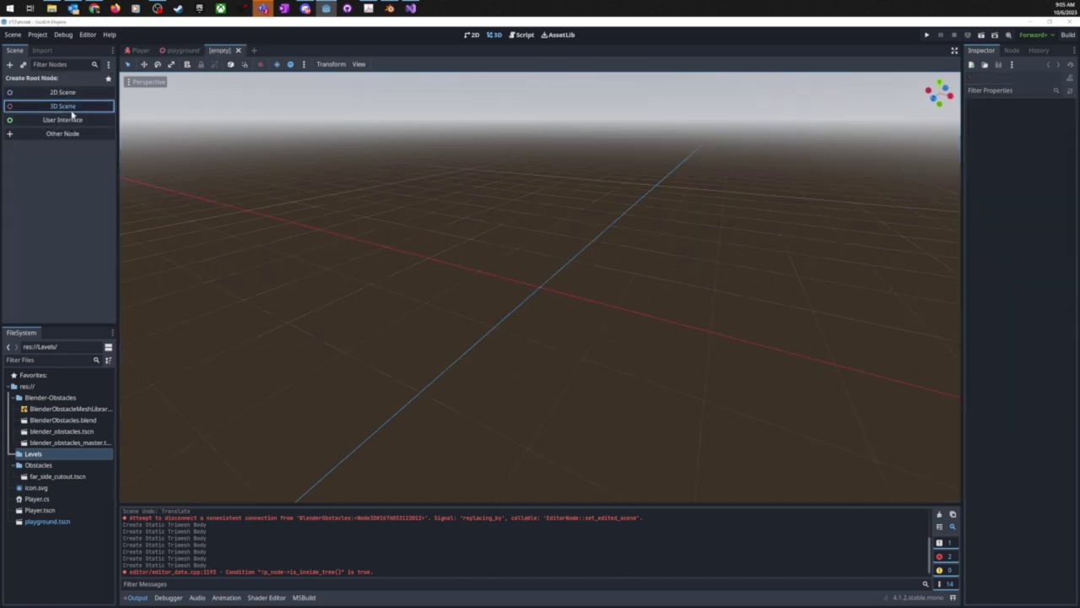
- Rename the Node3D root to Level1 and save it as res://Levels/level_1.tscn
double_click(33, 79)
type("Level")
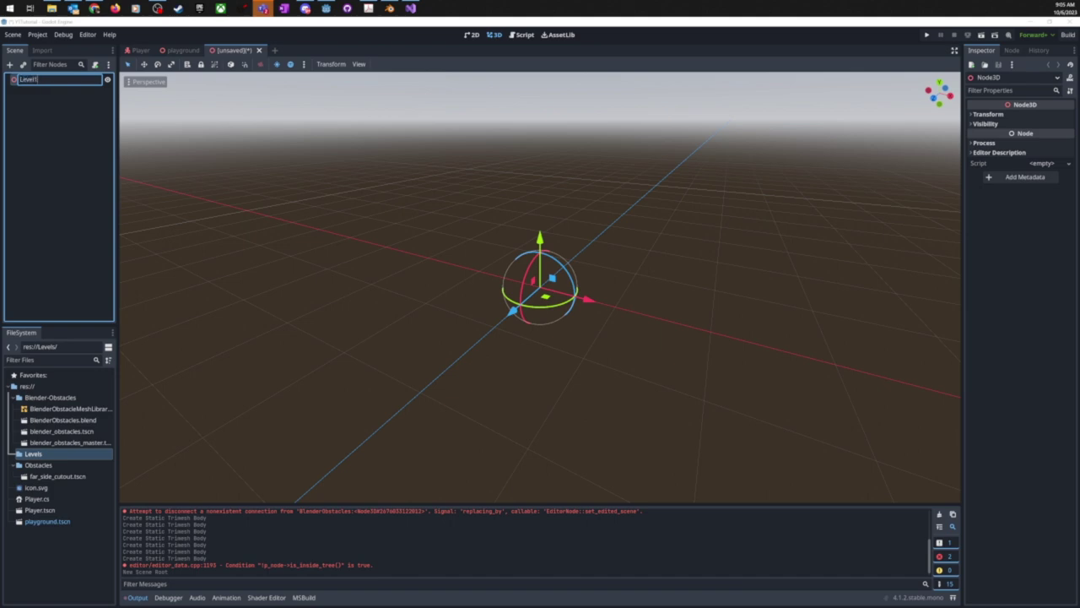
type("1")
key("Return")
key("ctrl+s")
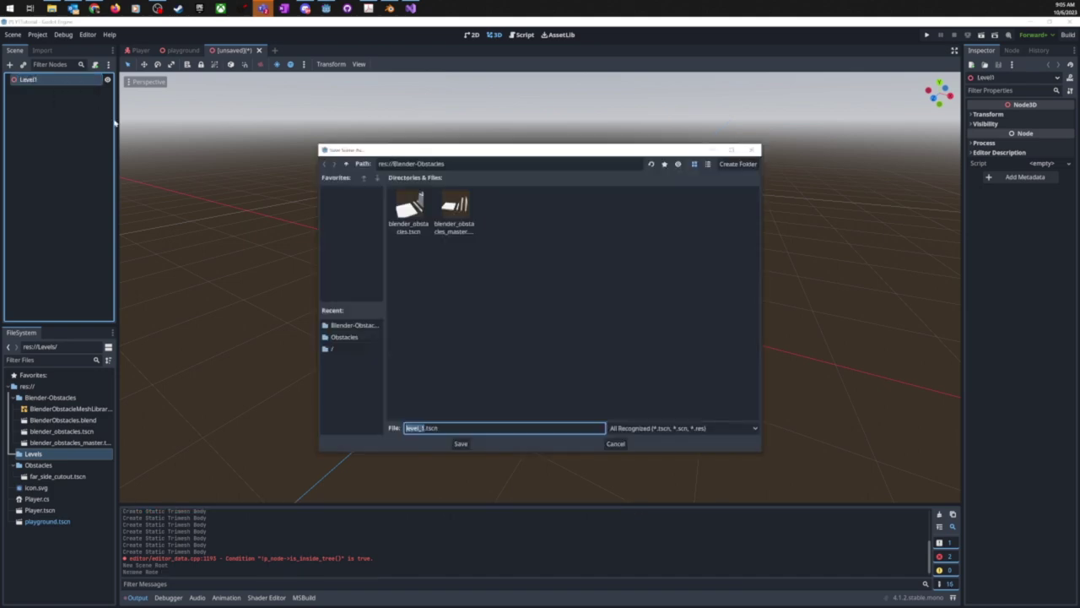
left_click(347, 163)
double_click(453, 215)
left_click(460, 443)
scroll(505, 311, "up", 3)
middle_click_drag(503, 298, 653, 297)
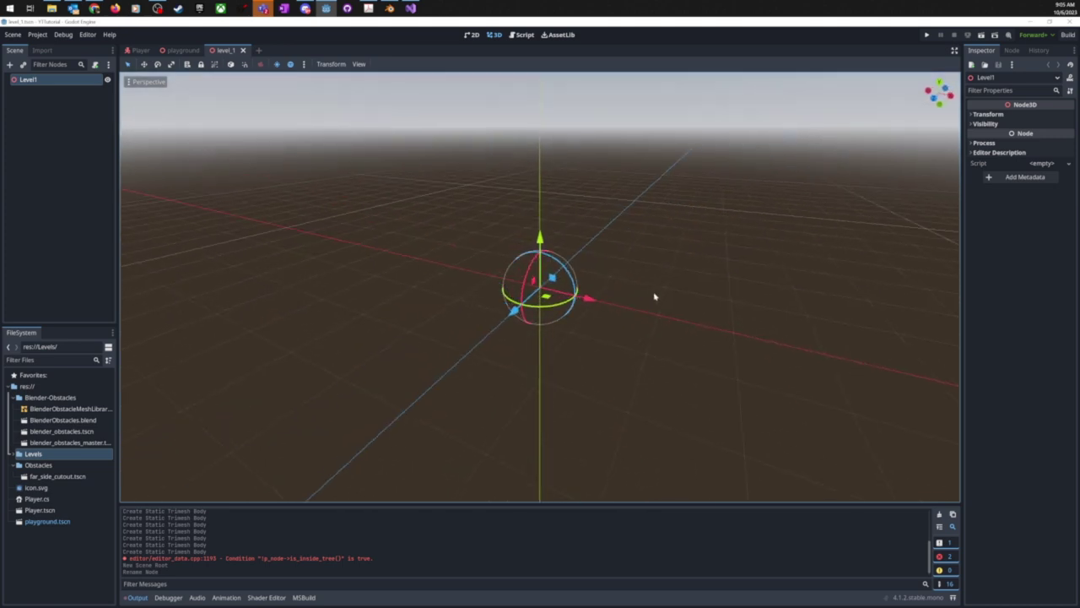
- Add a GridMap node as a child of Level1 through Add Child Node
right_click(60, 80)
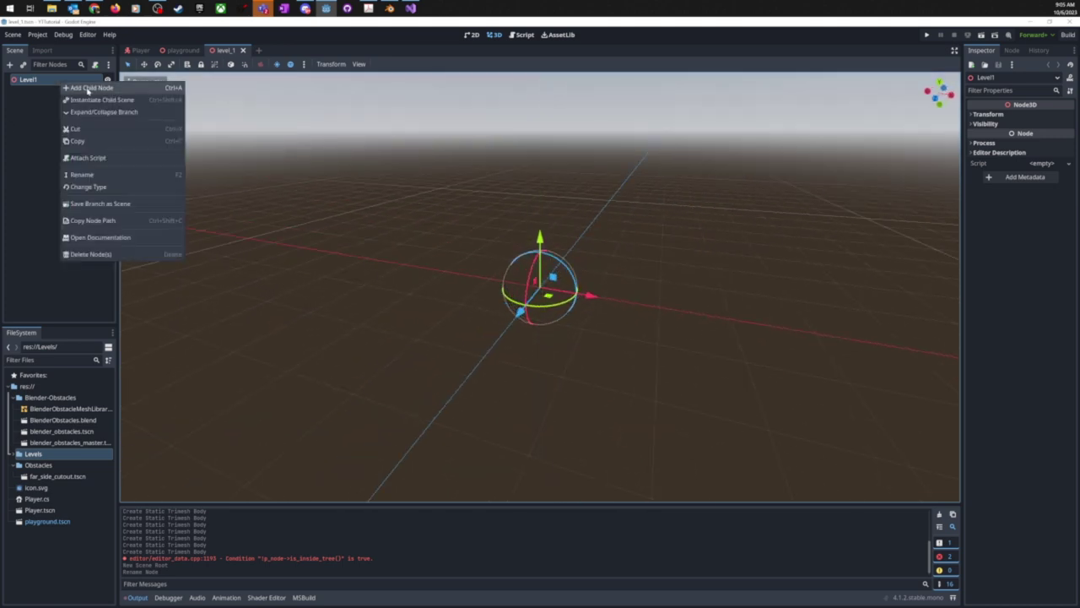
left_click(92, 88)
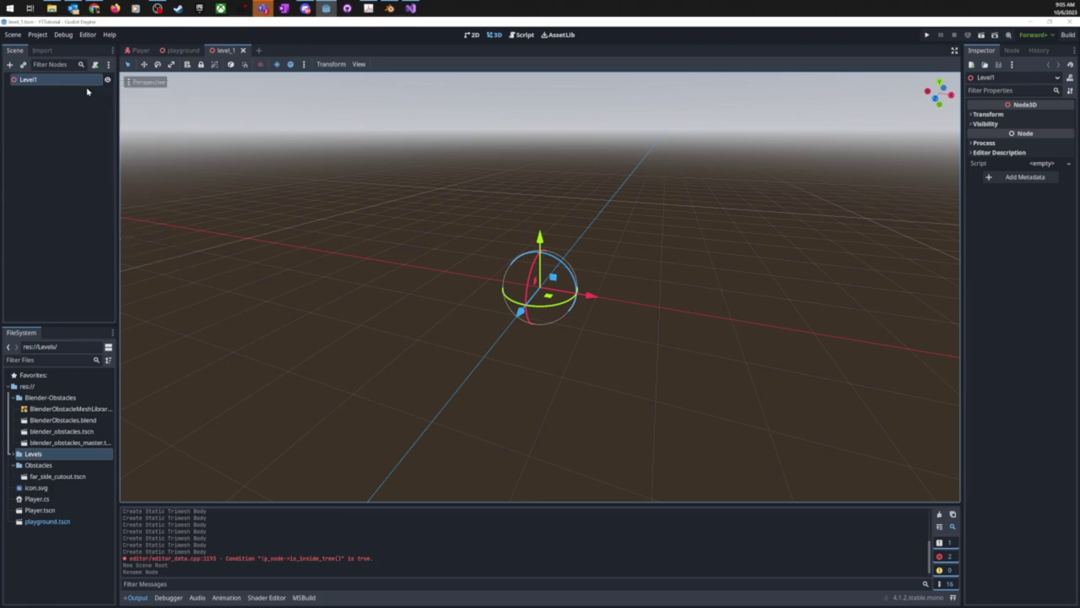
type("node3d")
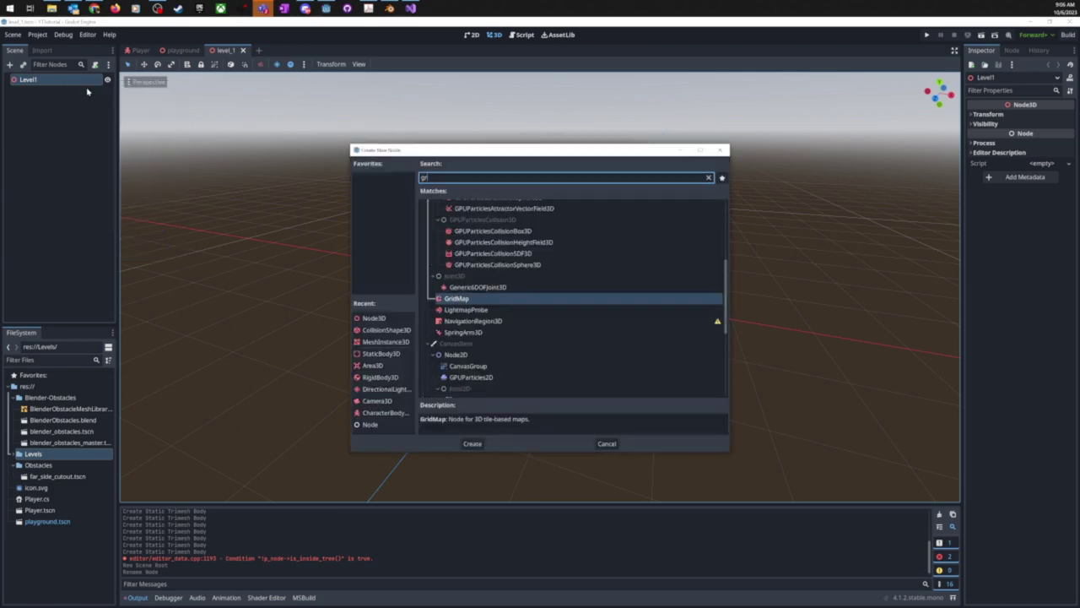
key("Return")
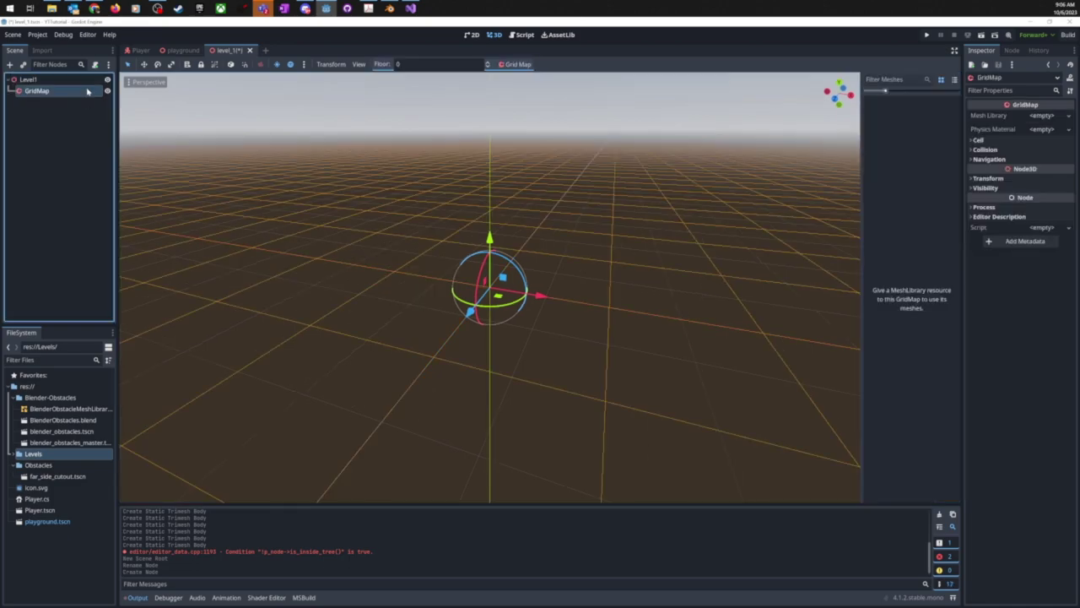
middle_click_drag(540, 304, 607, 279)
scroll(547, 296, "down", 10)
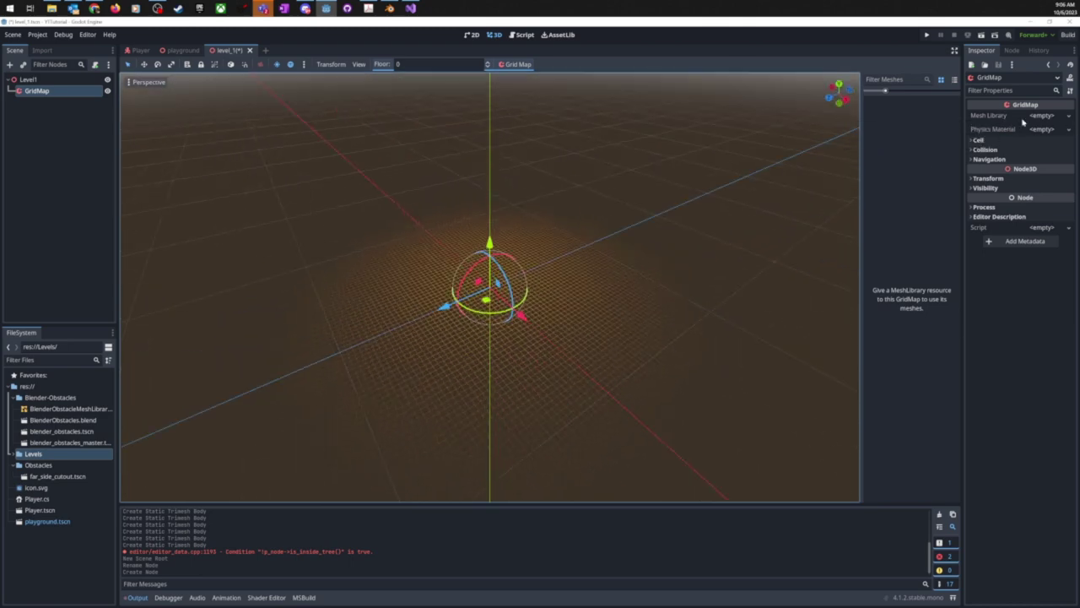
- Load BlenderObstacleMeshLibrary.tres from the Blender-Obstacles folder as the GridMap's Mesh Library
left_click(1069, 115)
left_click(1041, 157)
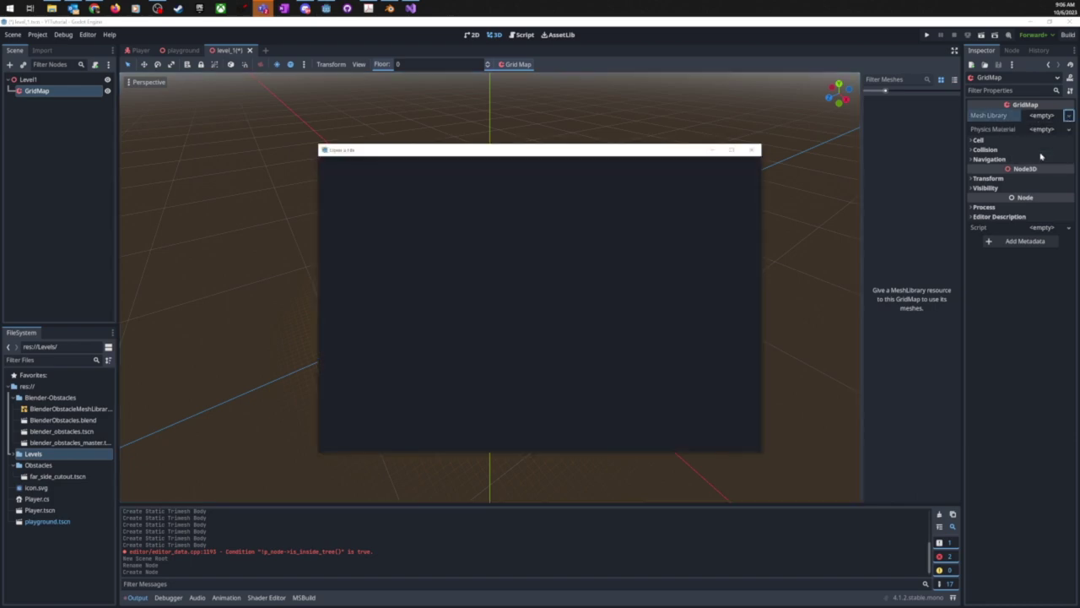
double_click(411, 211)
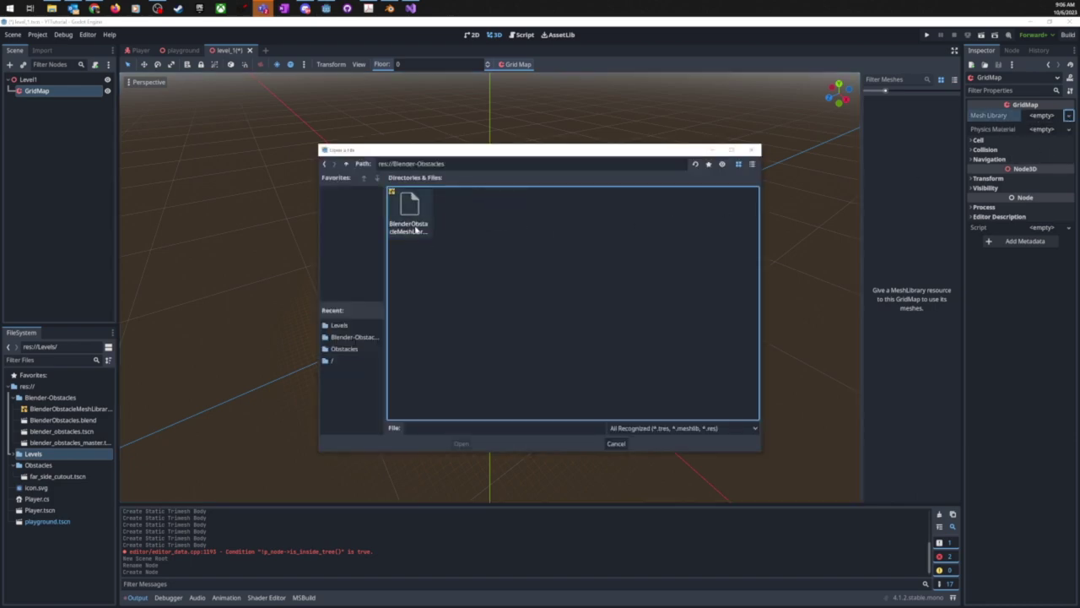
left_click(414, 224)
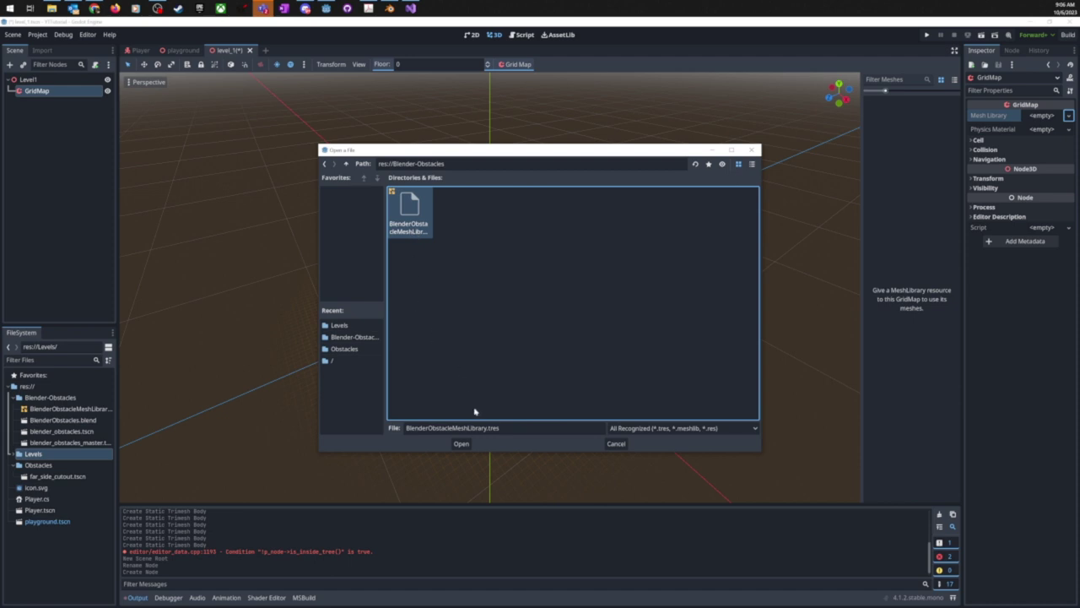
left_click(462, 443)
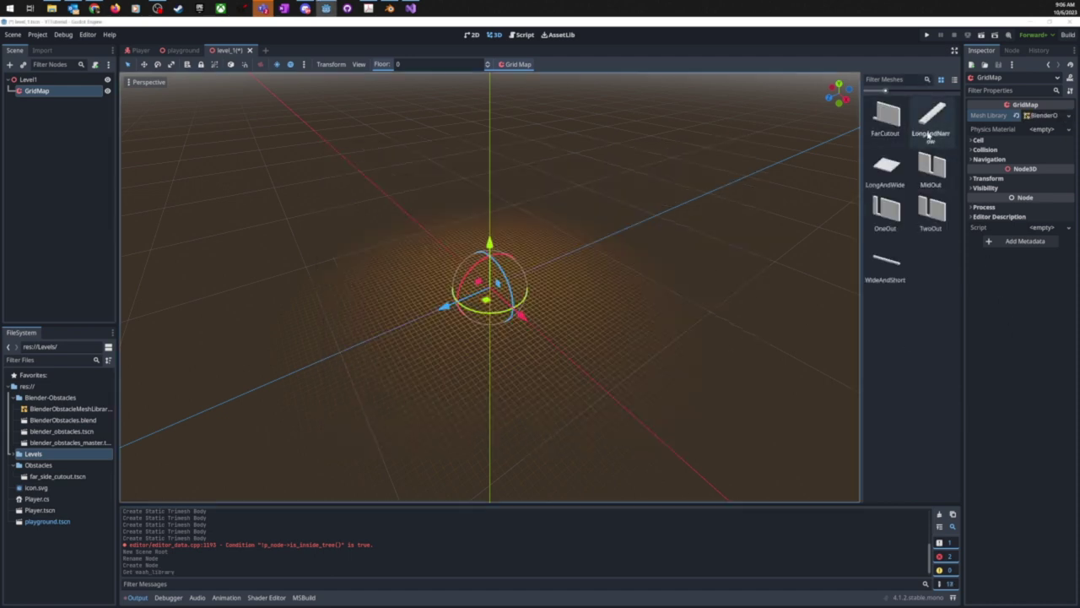
- Select LongAndWide and paint the first four tiles of the strip starting at the origin
middle_click_drag(660, 276, 678, 313)
left_click(887, 173)
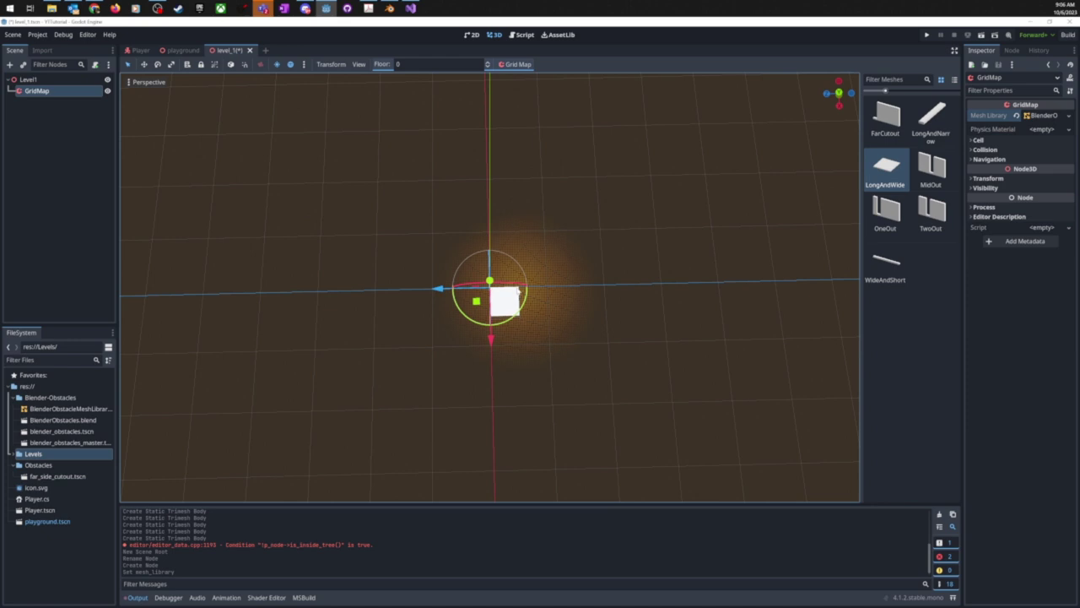
left_click(537, 295)
left_click(564, 290)
left_click(578, 290)
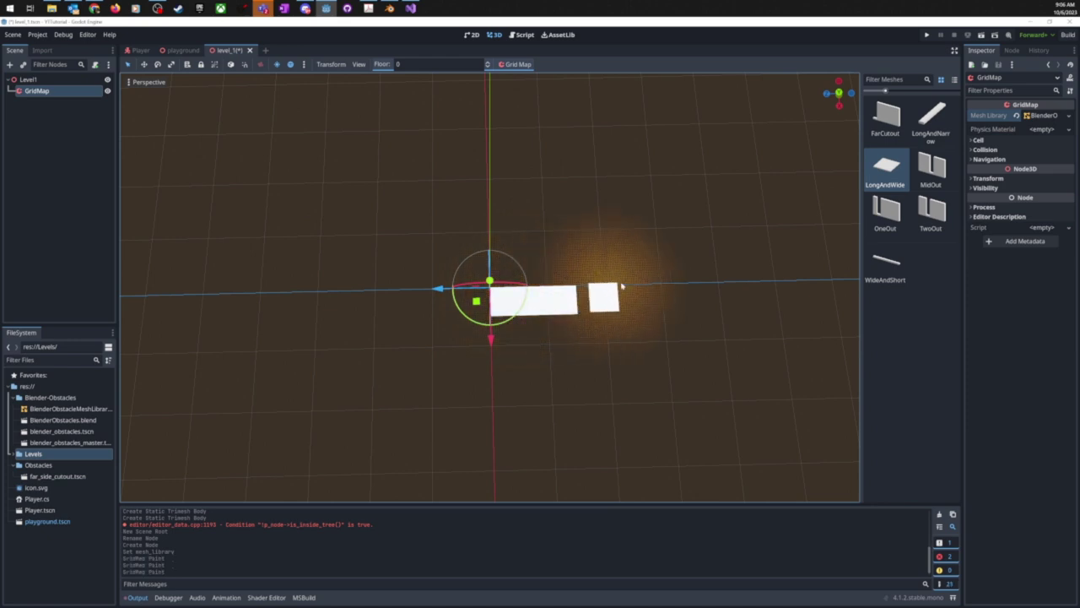
left_click(613, 290)
- Extend the LongAndWide strip with six more tiles along the grid
left_click(645, 290)
left_click(662, 289)
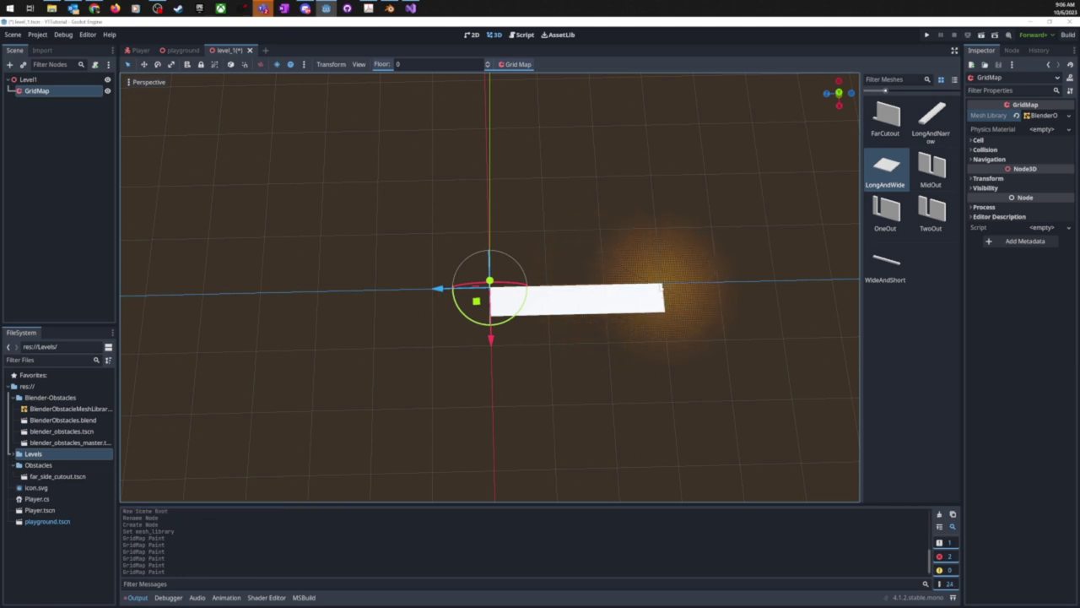
left_click(685, 289)
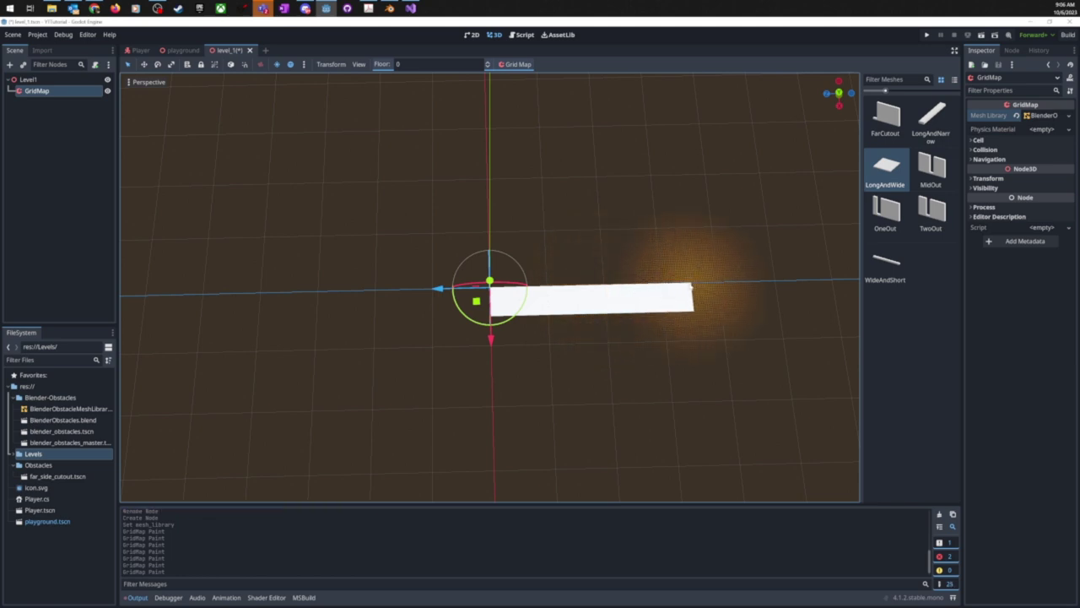
left_click(720, 287)
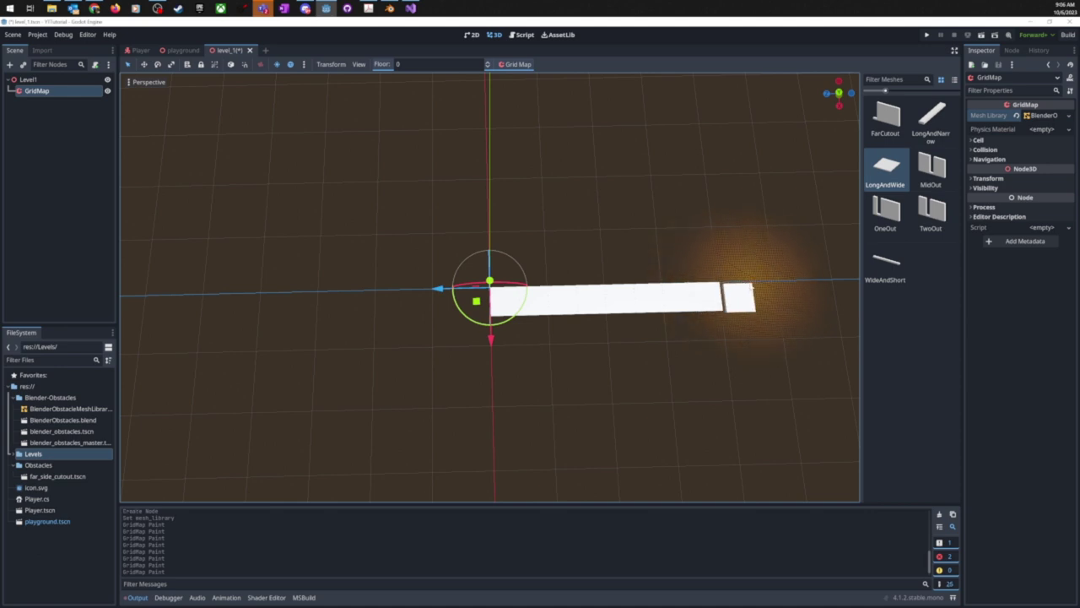
left_click(751, 288)
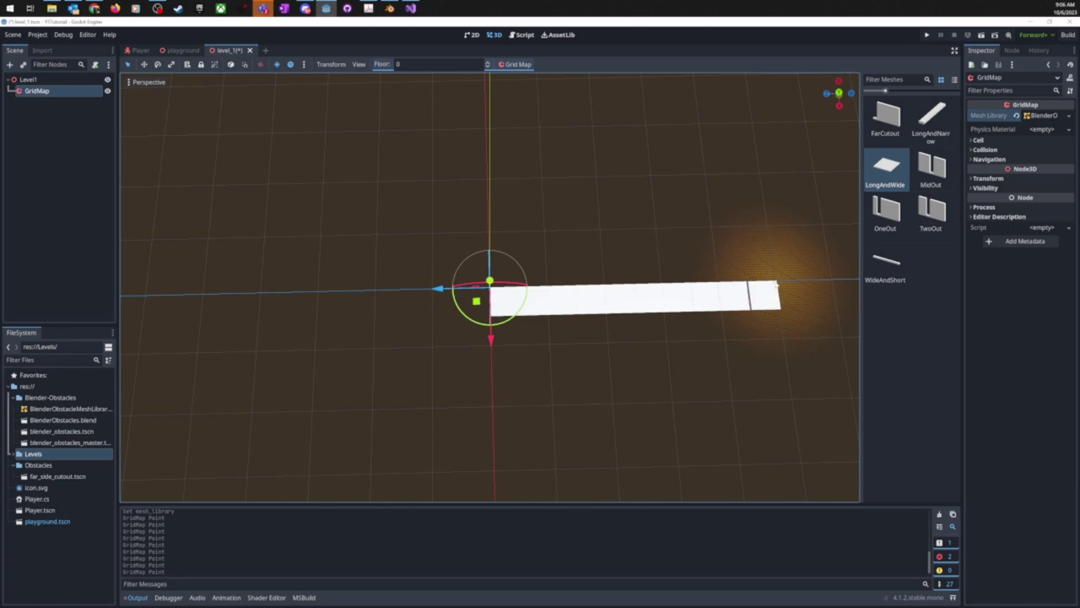
left_click(775, 289)
scroll(602, 322, "down", 3)
middle_click_drag(601, 322, 604, 280)
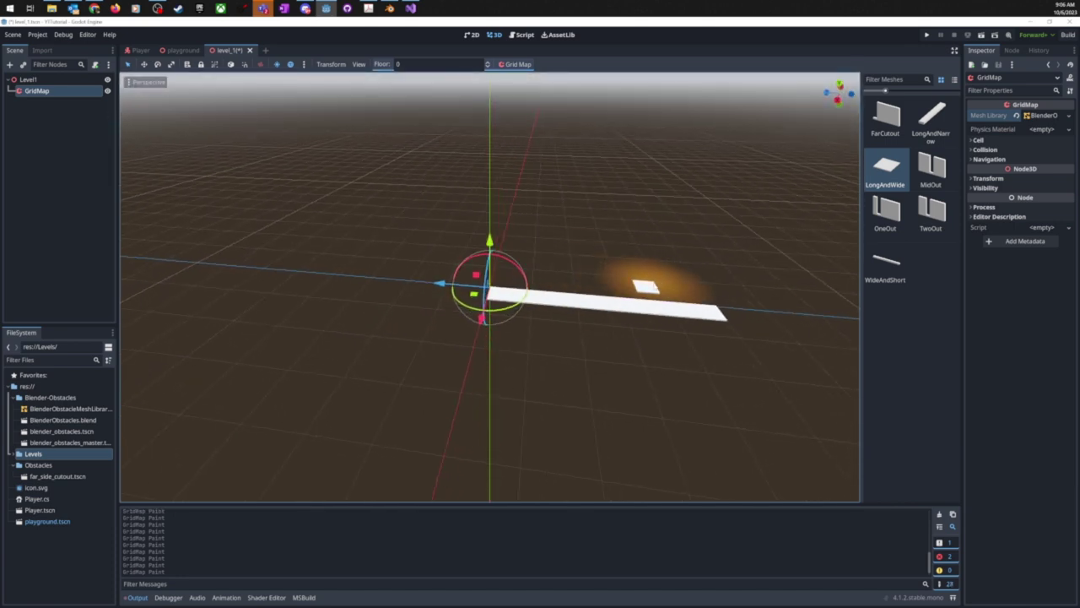
middle_click_drag(749, 316, 740, 378)
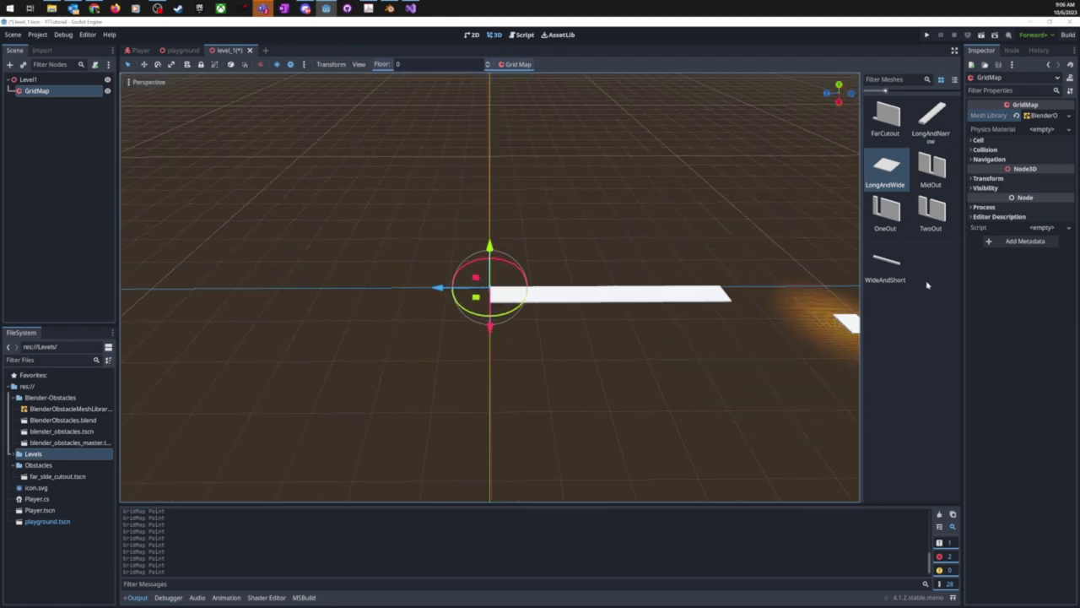
- Choose the OneOut wall piece and raise the GridMap painting floor from 0 to 1
left_click(896, 217)
scroll(675, 283, "up", 5)
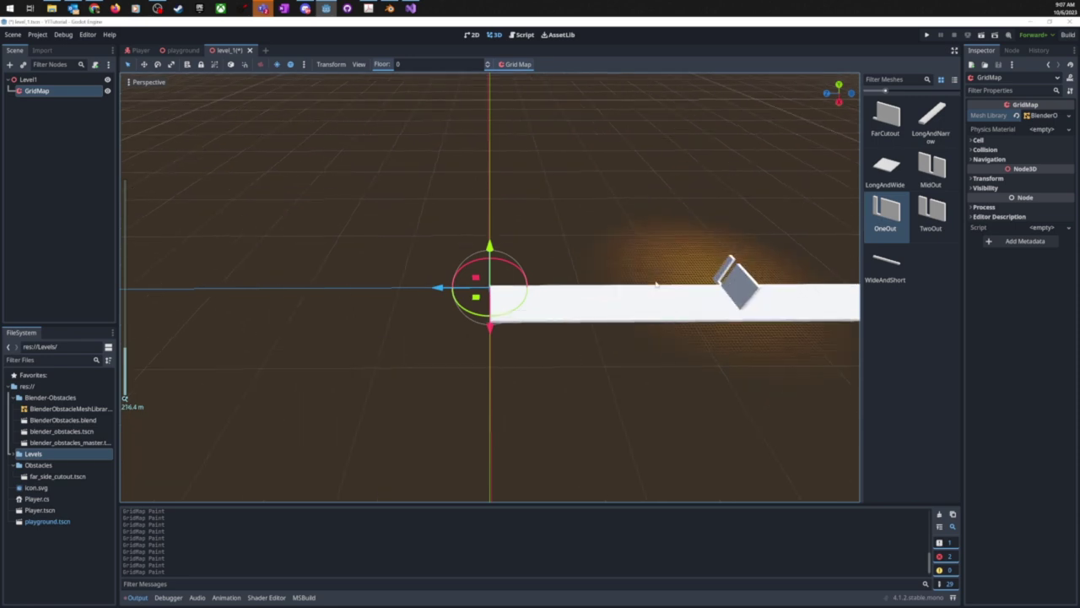
middle_click_drag(743, 298, 785, 283)
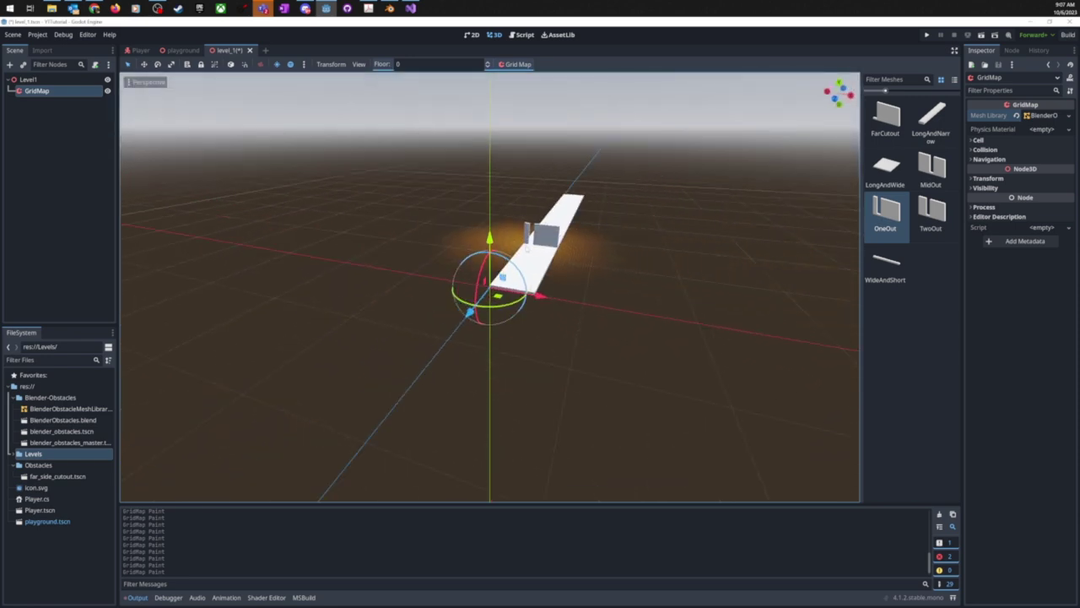
scroll(528, 243, "up", 5)
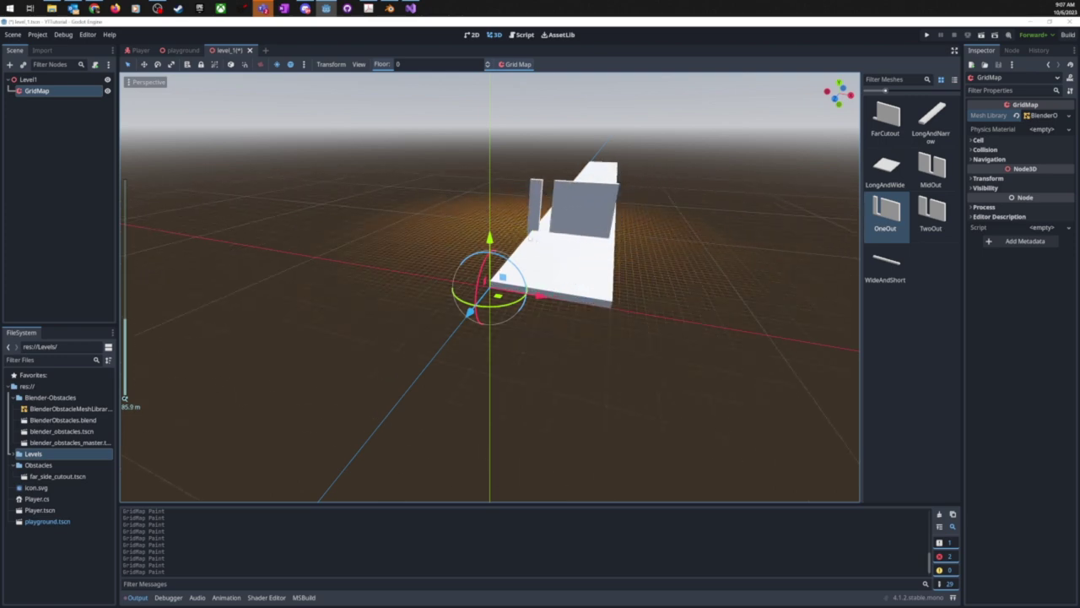
middle_click_drag(537, 237, 489, 246)
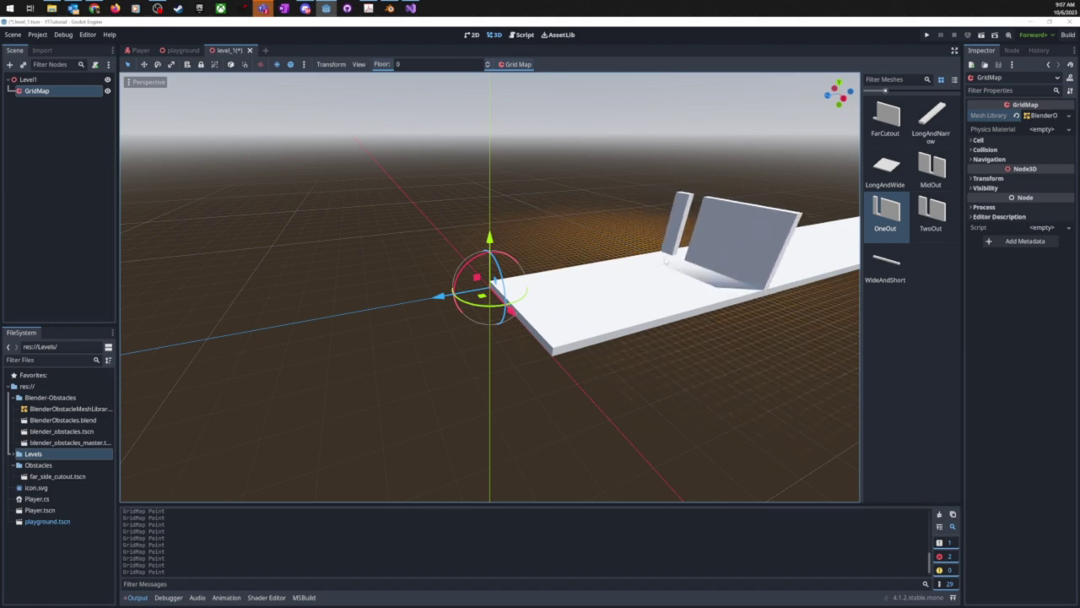
left_click(488, 65)
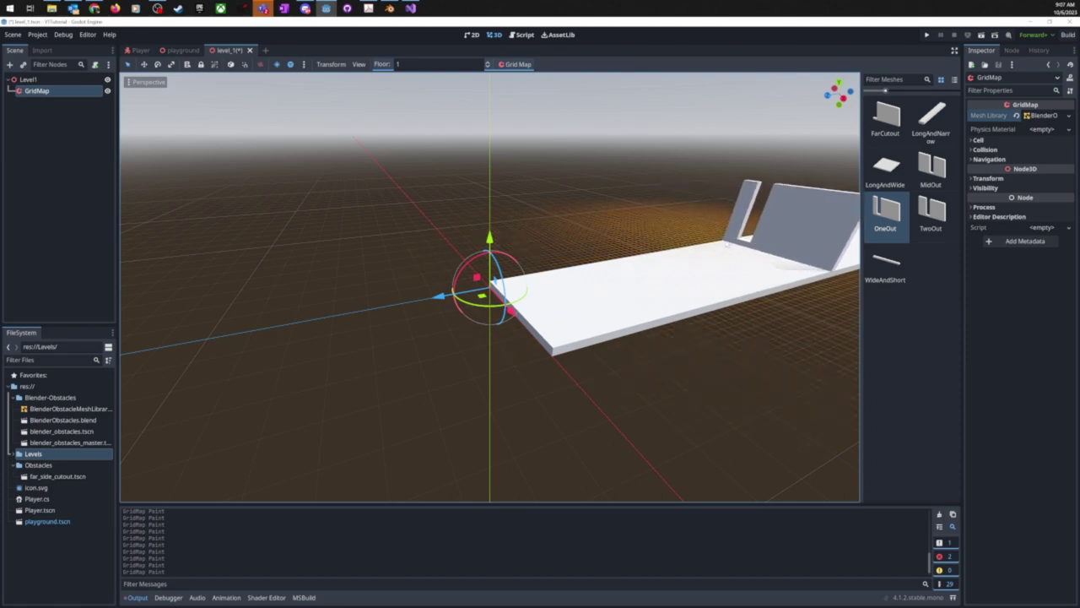
middle_click_drag(777, 244, 692, 247)
scroll(692, 246, "down", 2)
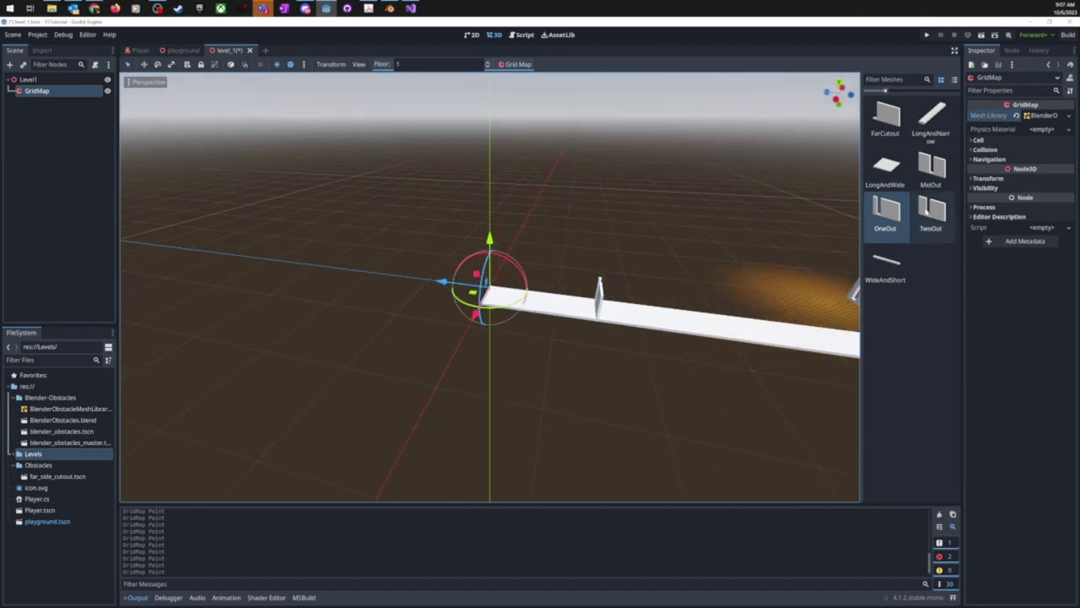
- Try the MidOut and OneOut wall pieces and undo a misplaced wall
left_click(932, 167)
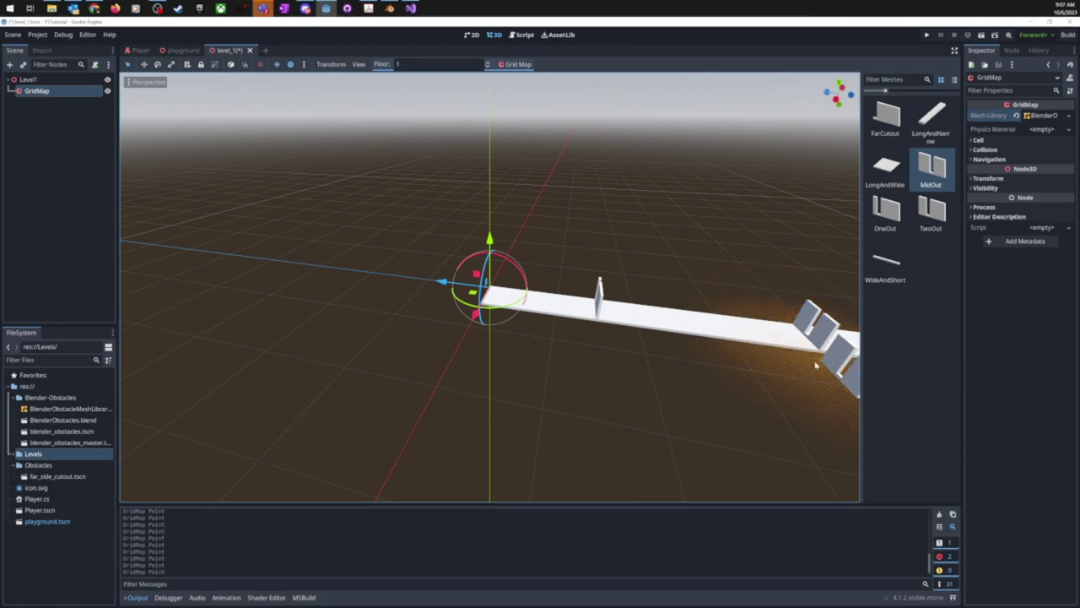
middle_click_drag(810, 361, 856, 357)
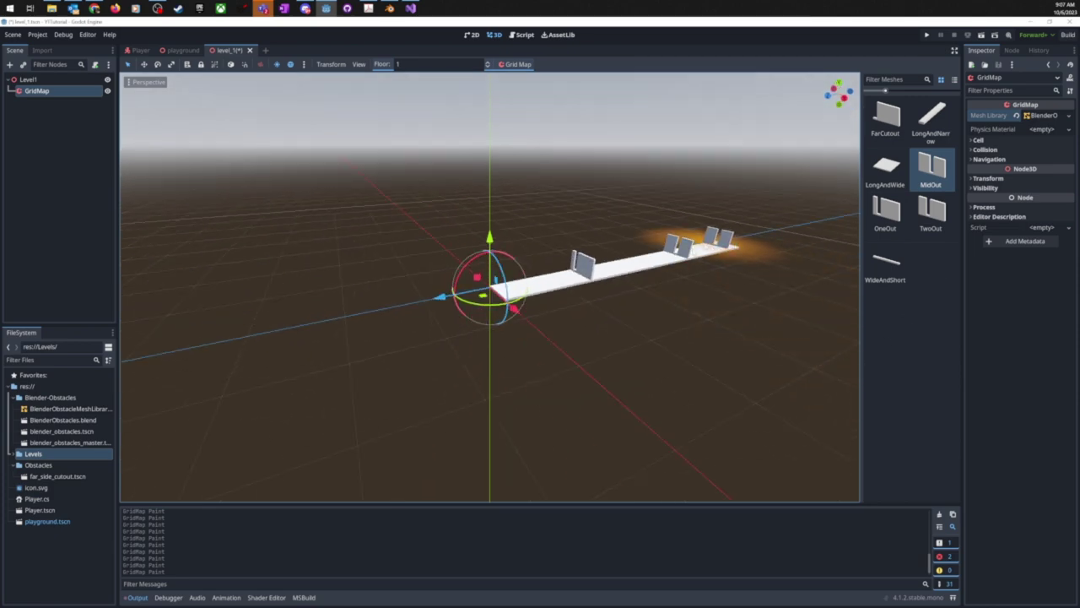
left_click(886, 211)
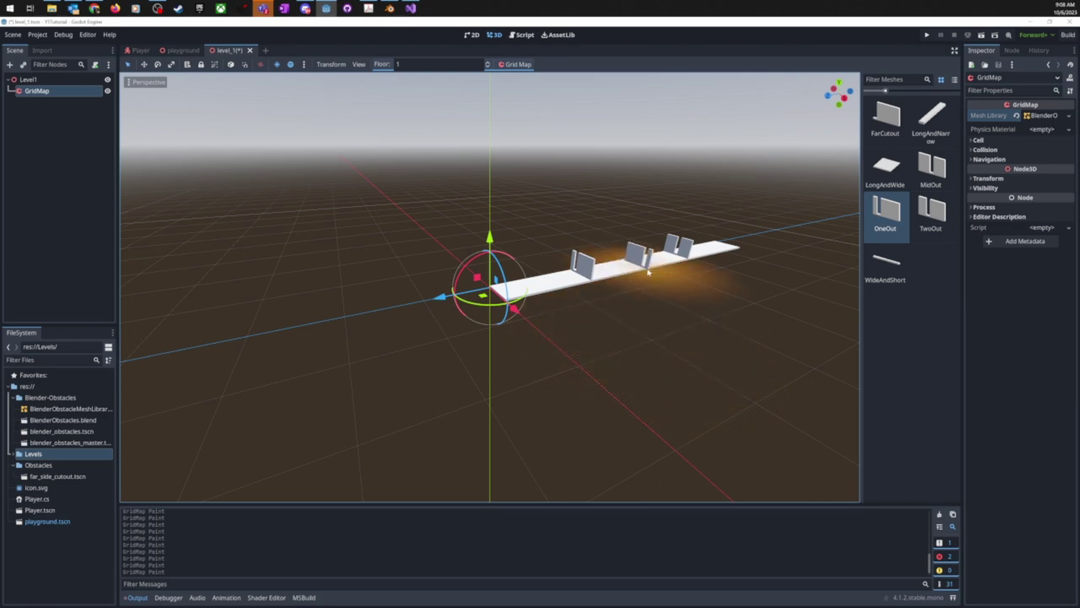
left_click(932, 166)
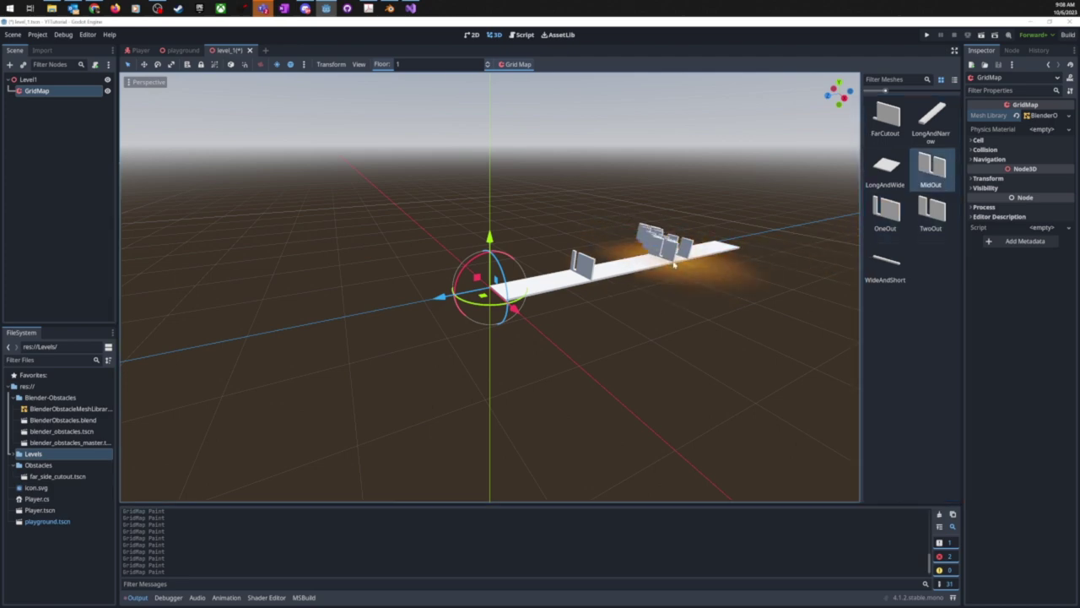
key("ctrl+z")
key("ctrl+z")
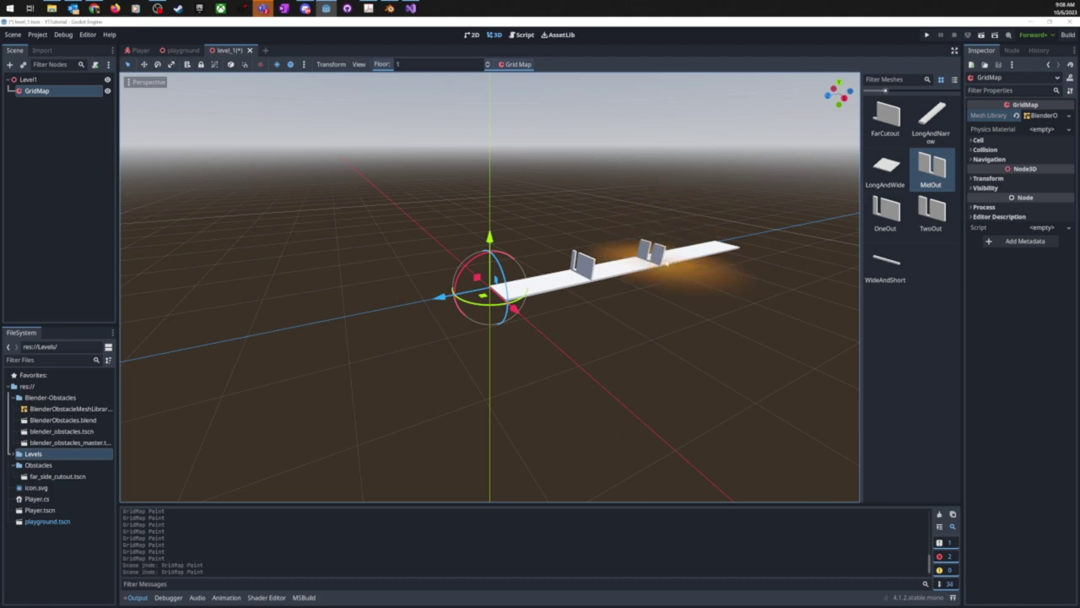
key("ctrl+c")
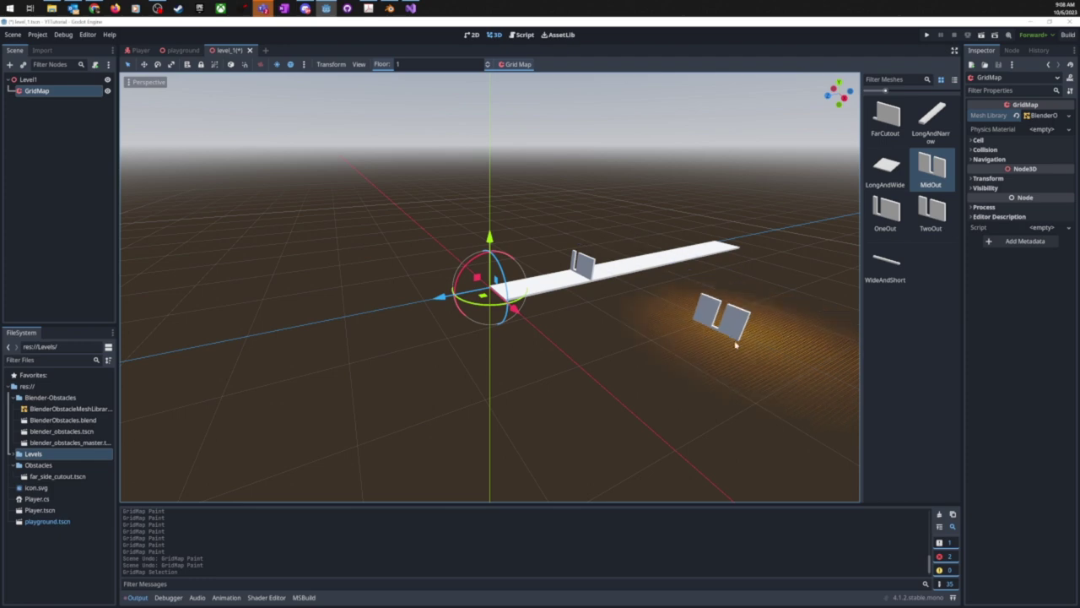
- Paint OneOut walls mid-platform and at the platform's far end
left_click(881, 221)
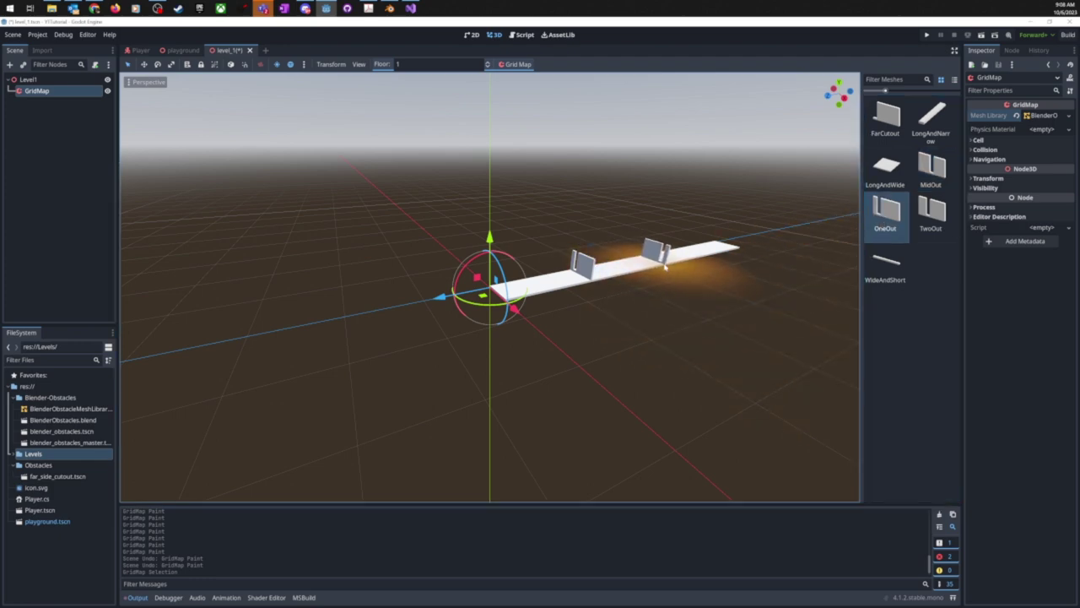
left_click(666, 267)
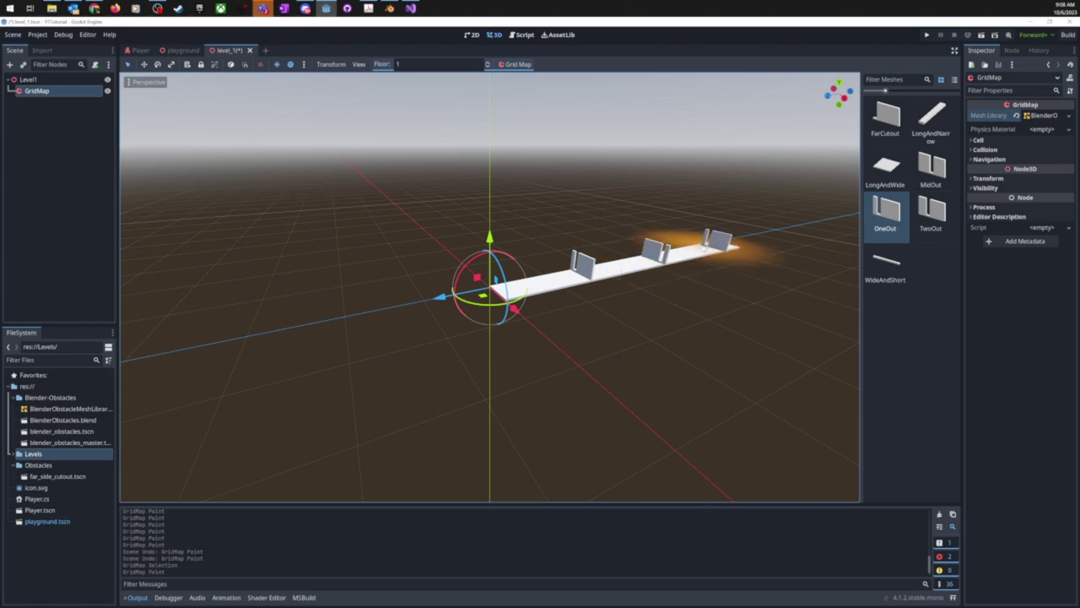
left_click(704, 244)
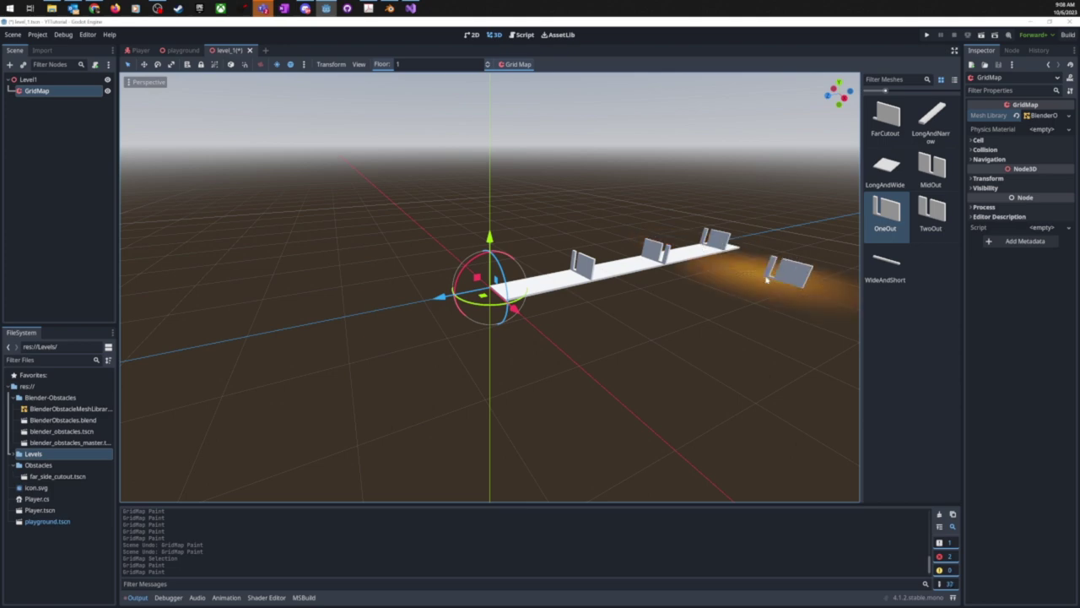
scroll(766, 278, "down", 5)
scroll(773, 283, "down", 2)
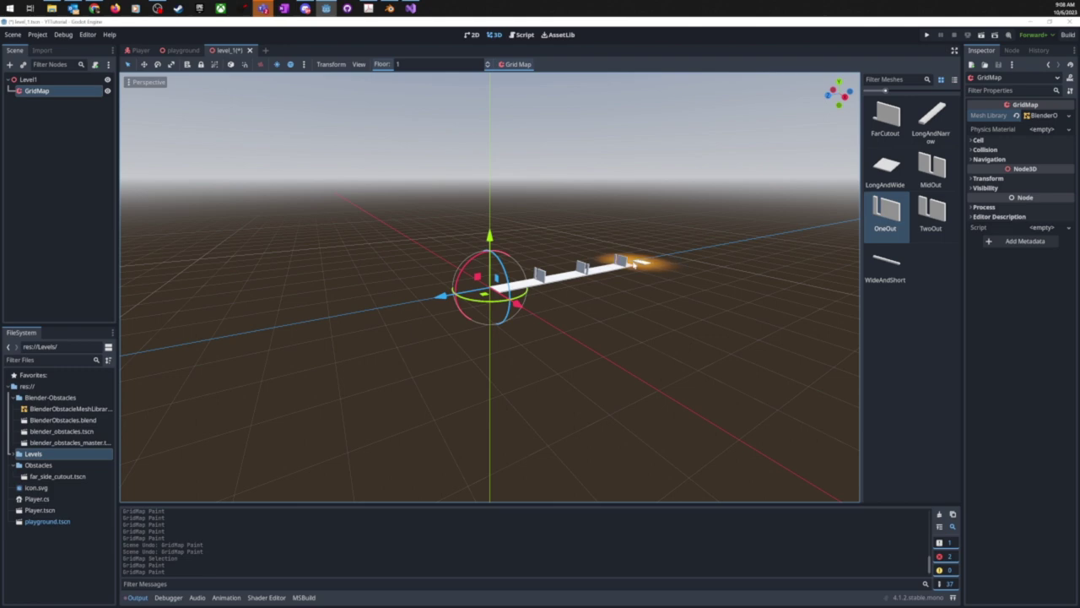
- Select the WideAndShort piece, with the painting floor ending at 1
middle_click_drag(642, 263, 688, 301)
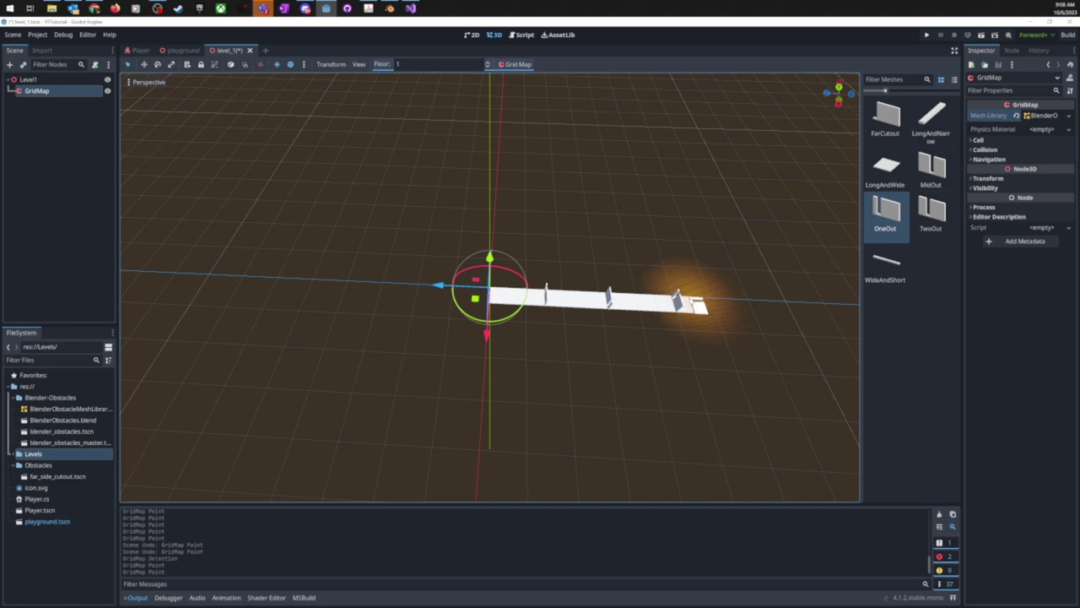
middle_click_drag(716, 309, 722, 239)
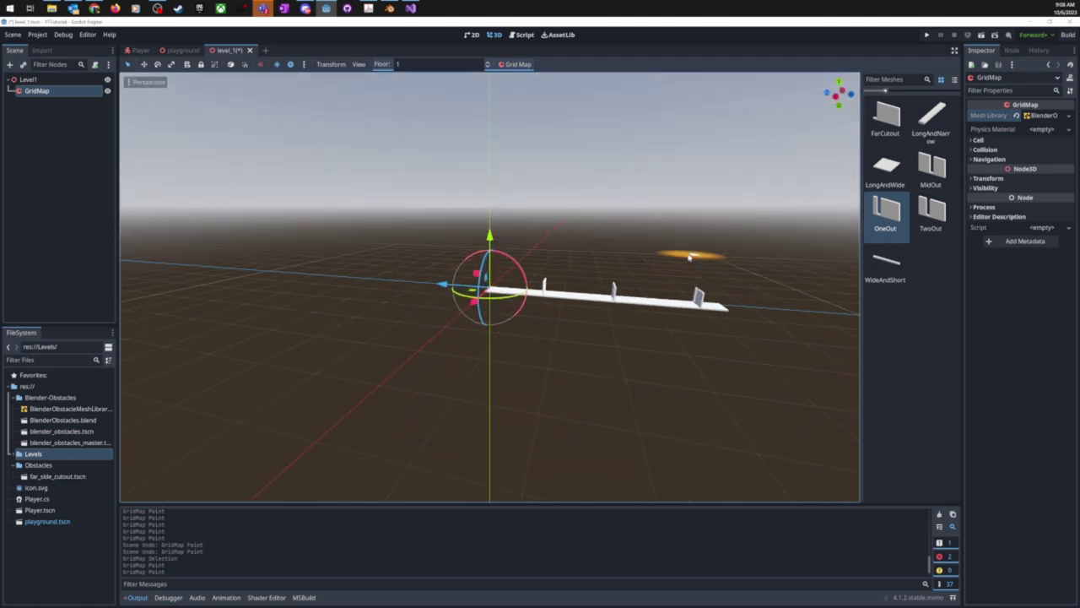
left_click(487, 69)
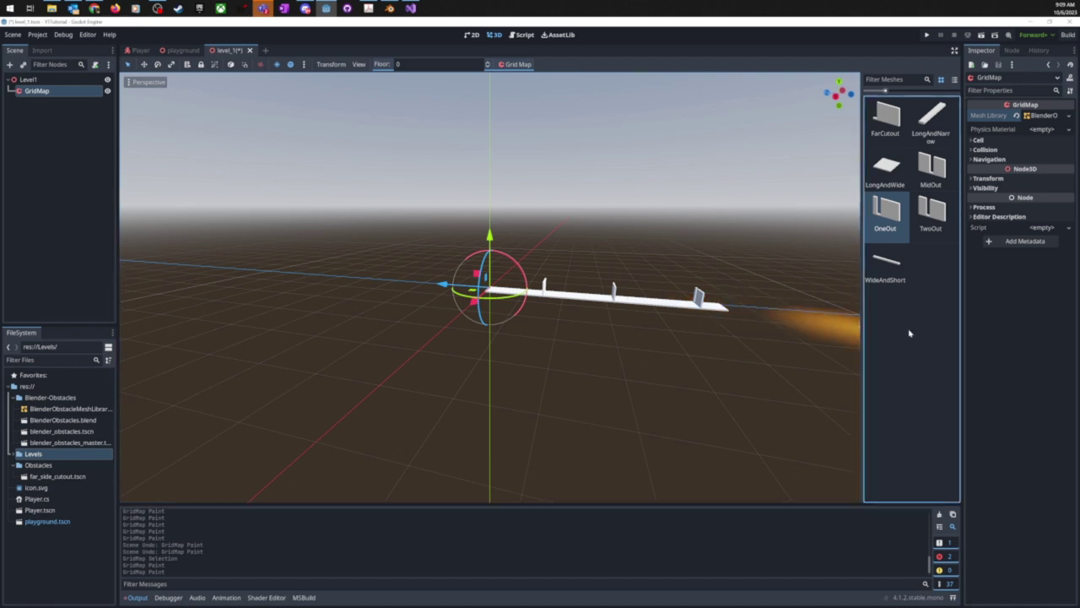
left_click(886, 263)
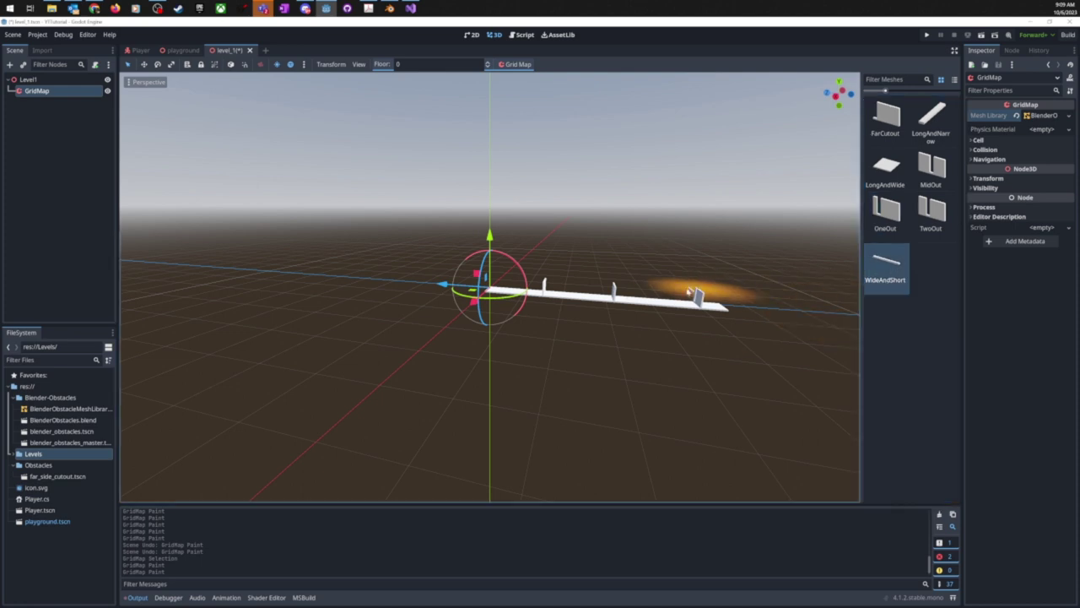
left_click(488, 63)
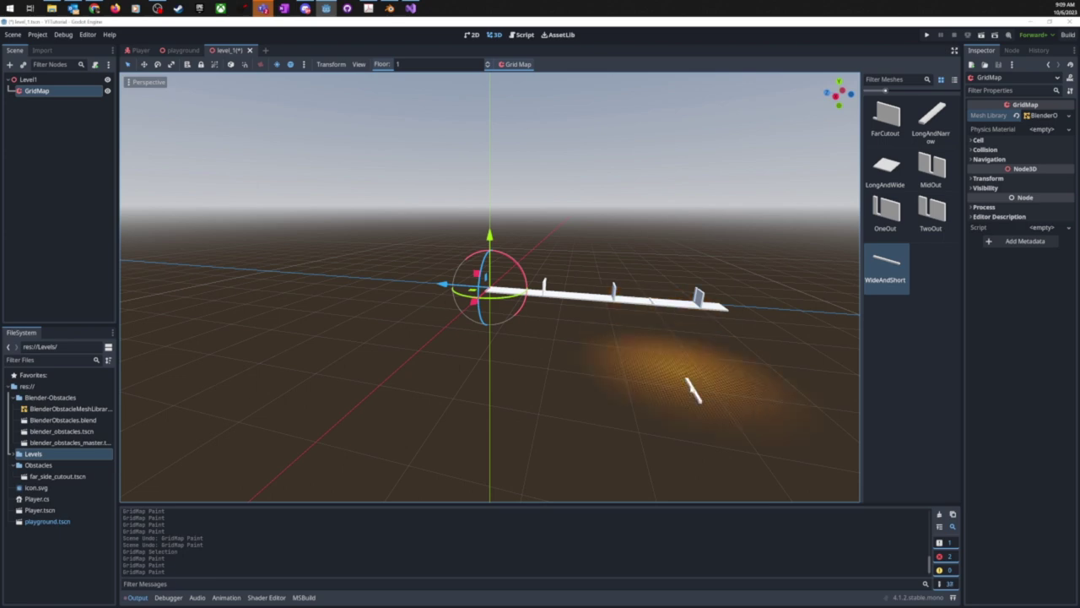
- Orbit and zoom to a low angle over the track for placing WideAndShort on floor 1
middle_click_drag(687, 381, 789, 412)
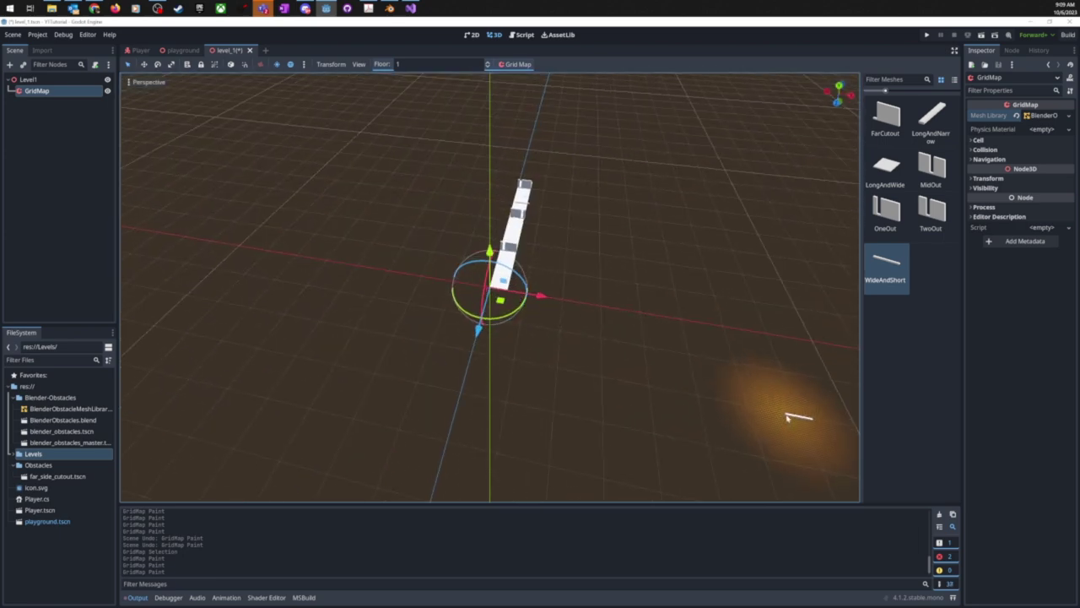
scroll(553, 153, "up", 3)
scroll(556, 154, "up", 5)
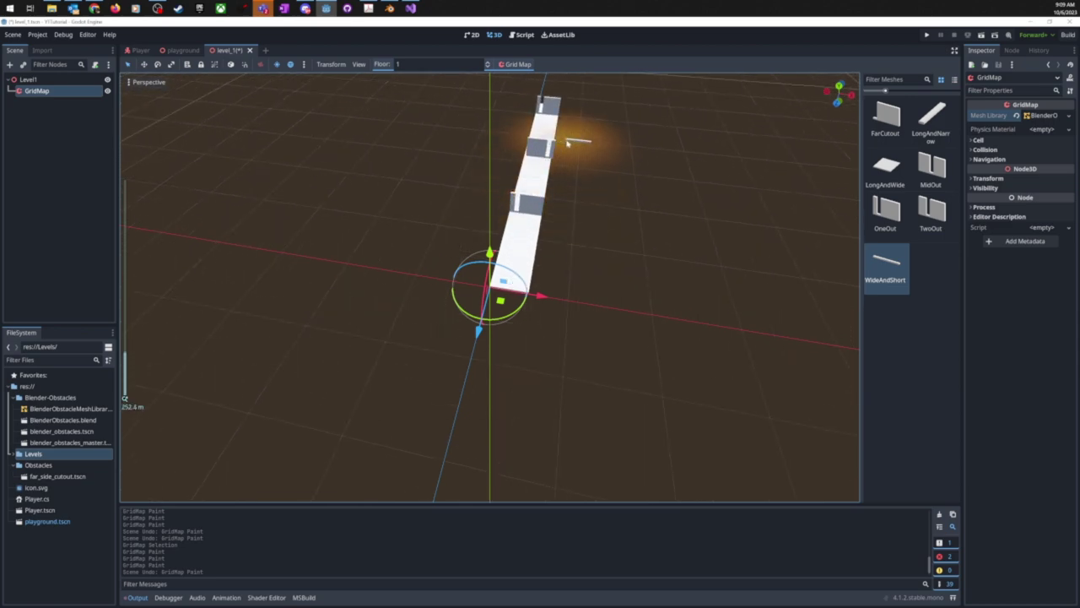
scroll(544, 298, "up", 3)
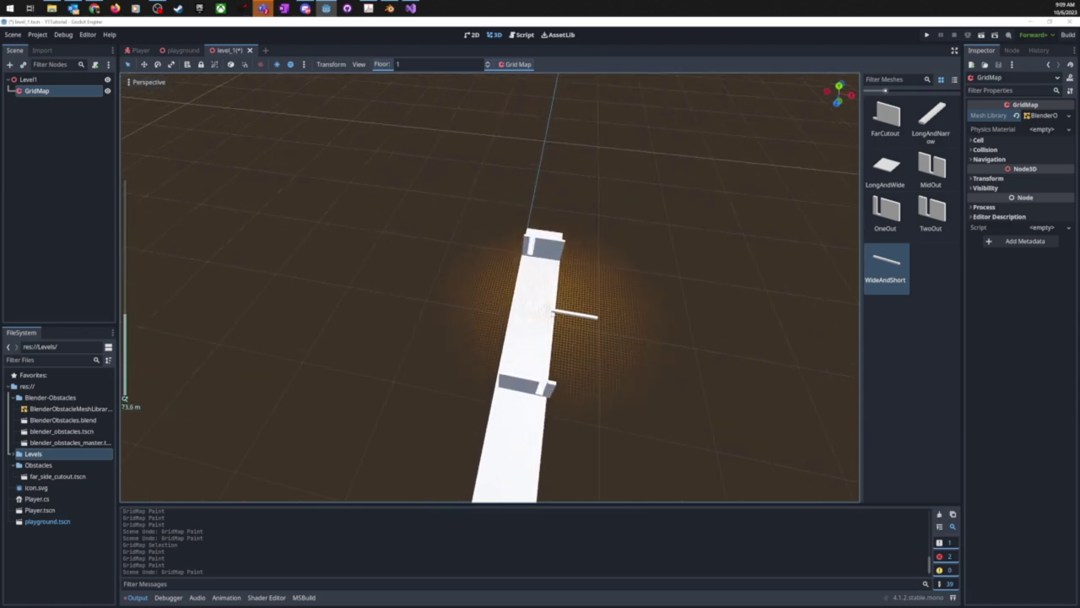
scroll(627, 321, "down", 3)
middle_click_drag(628, 321, 514, 345)
scroll(494, 333, "down", 4)
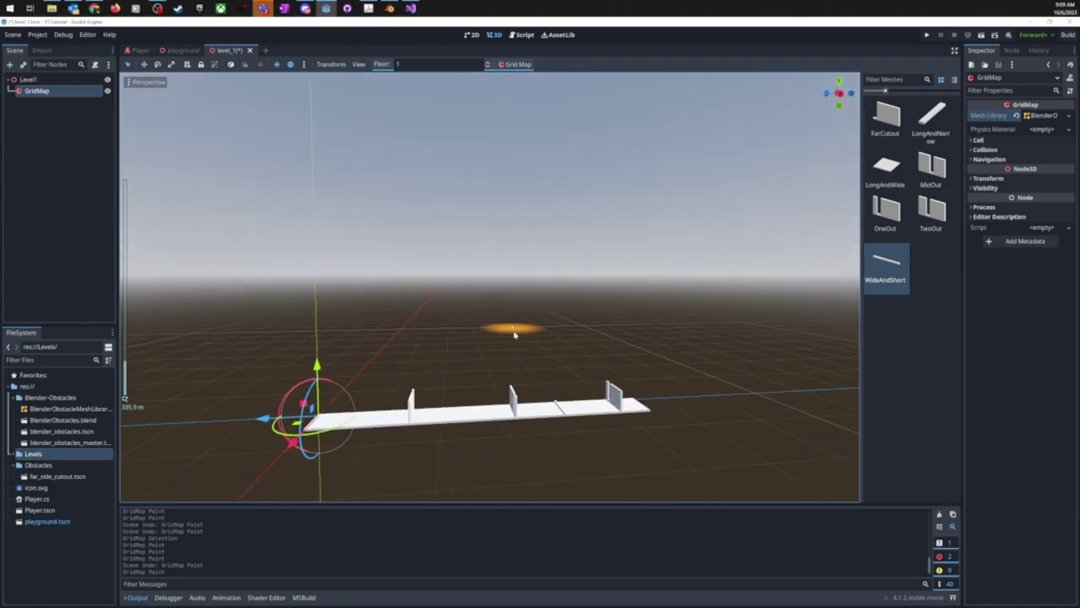
middle_click_drag(467, 380, 501, 384)
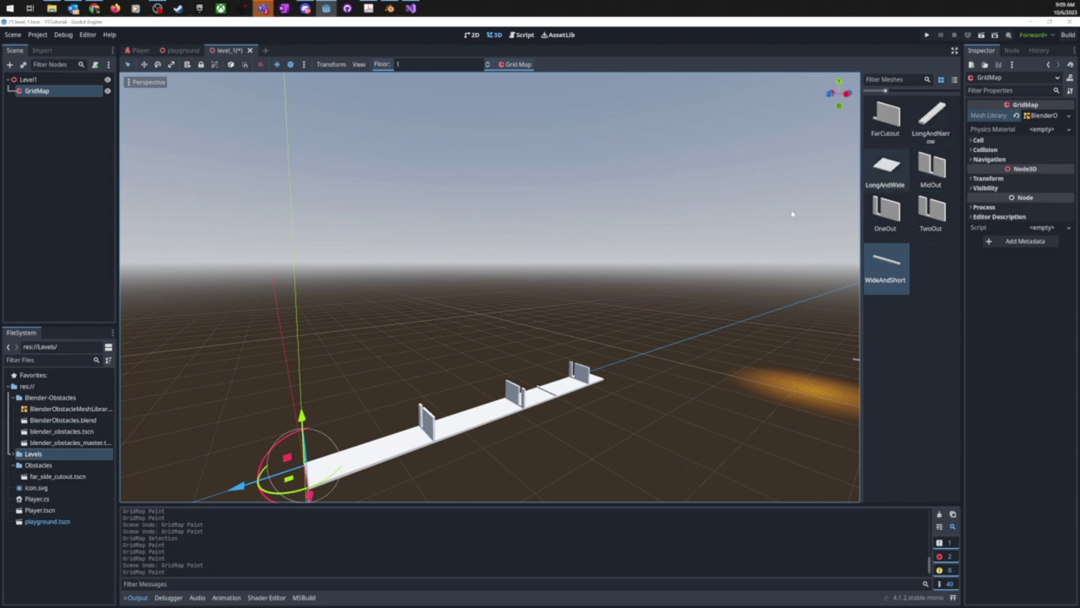
scroll(495, 394, "down", 3)
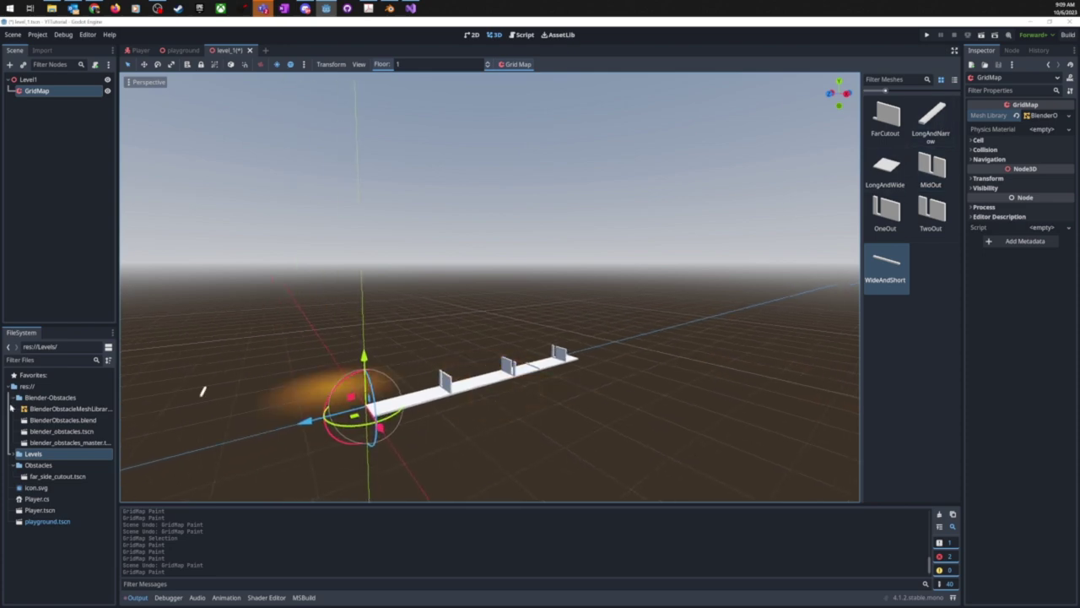
- Add a Player scene instance under Level1, undoing an accidental Player.cs attach
left_click(36, 499)
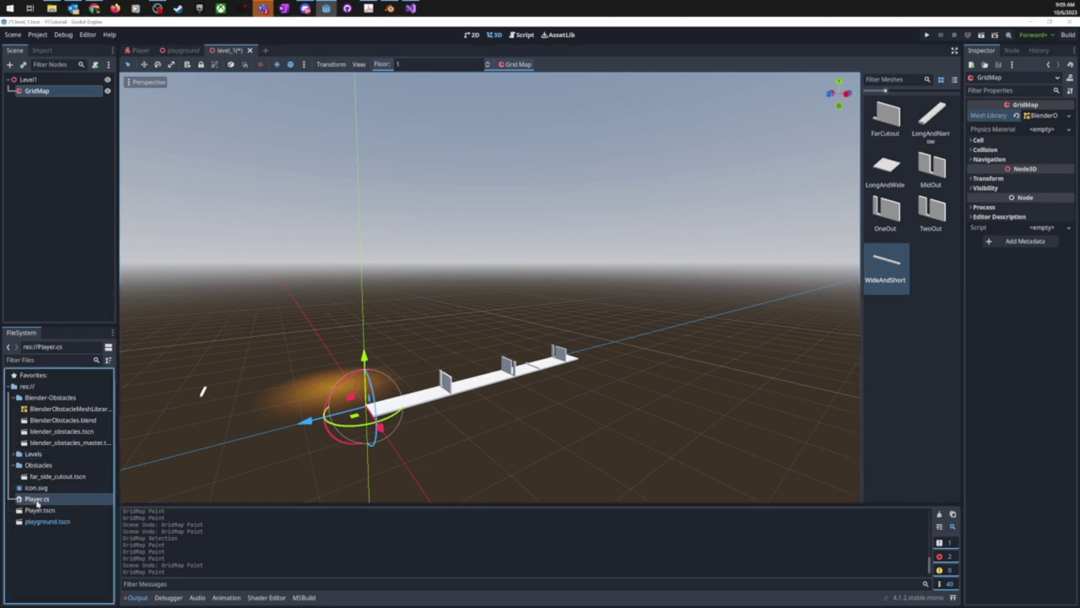
left_click_drag(41, 81, 43, 81)
key("ctrl+z")
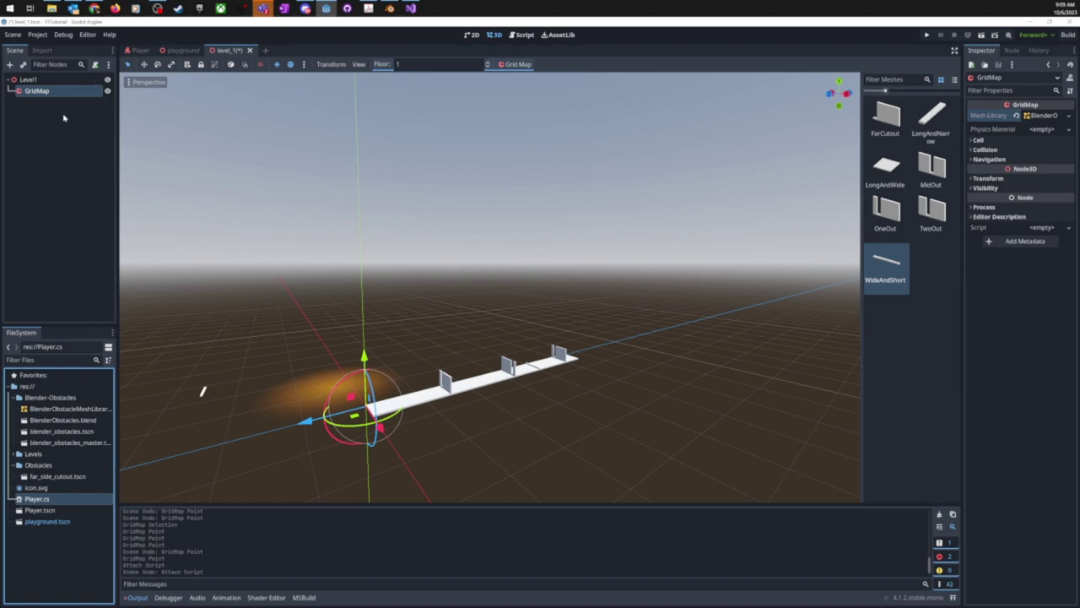
left_click_drag(37, 514, 34, 81)
left_click_drag(48, 172, 48, 172)
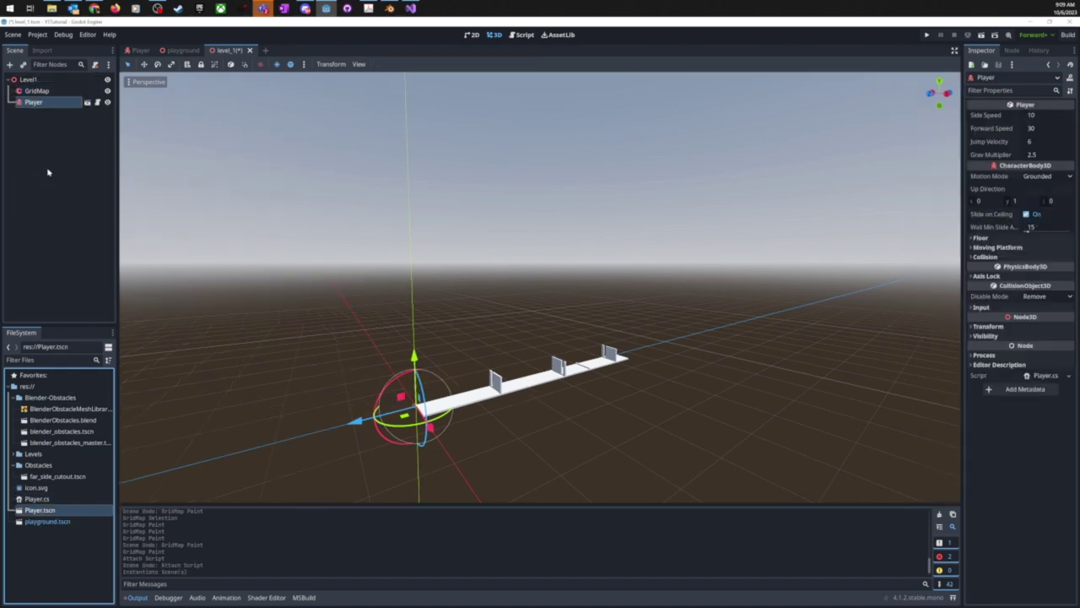
- Move the Player onto the platform's near end, save level_1 and run it
middle_click_drag(436, 442, 544, 477)
key("f")
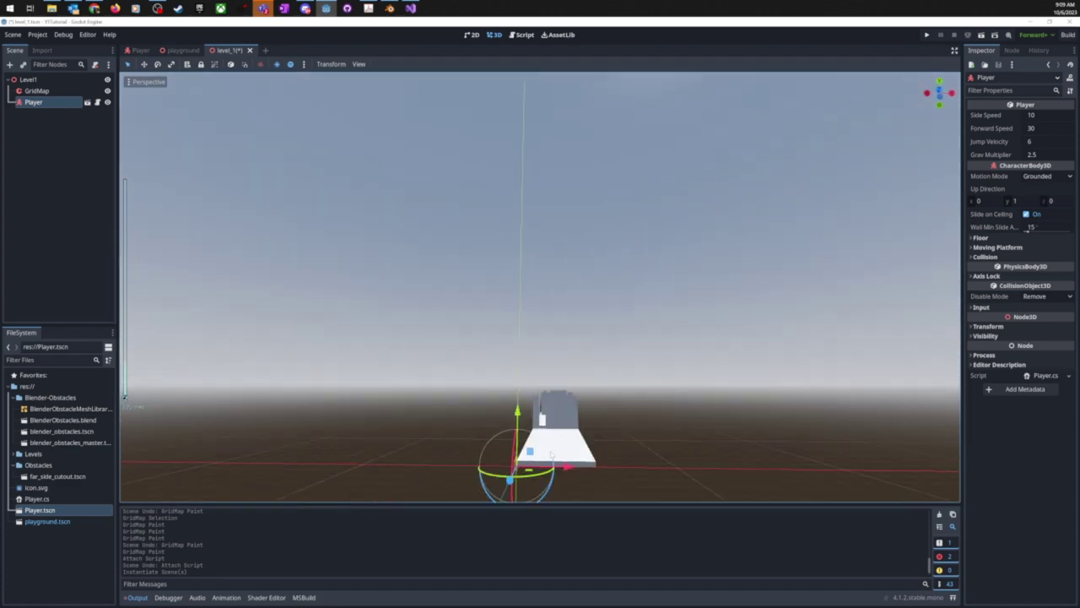
left_click_drag(518, 464, 550, 459)
middle_click_drag(551, 459, 554, 457)
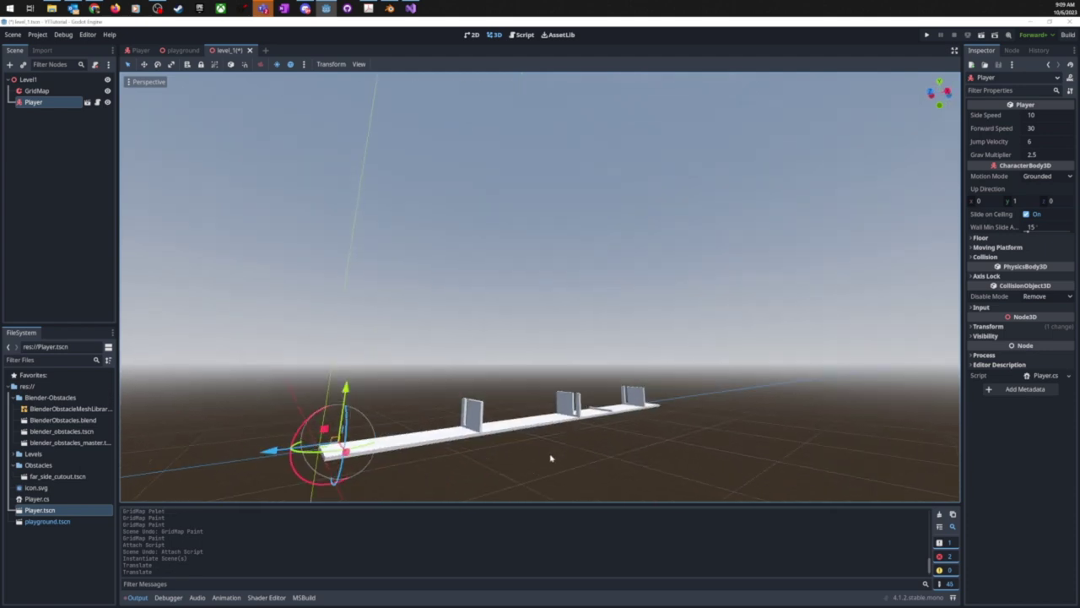
key("f")
middle_click_drag(701, 294, 669, 295)
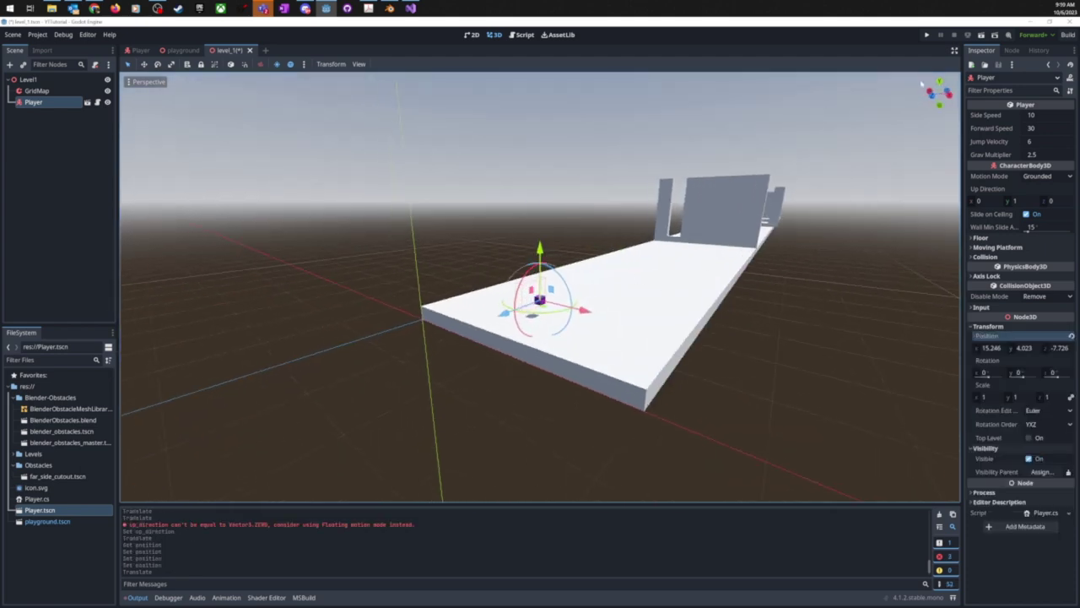
key("ctrl+s")
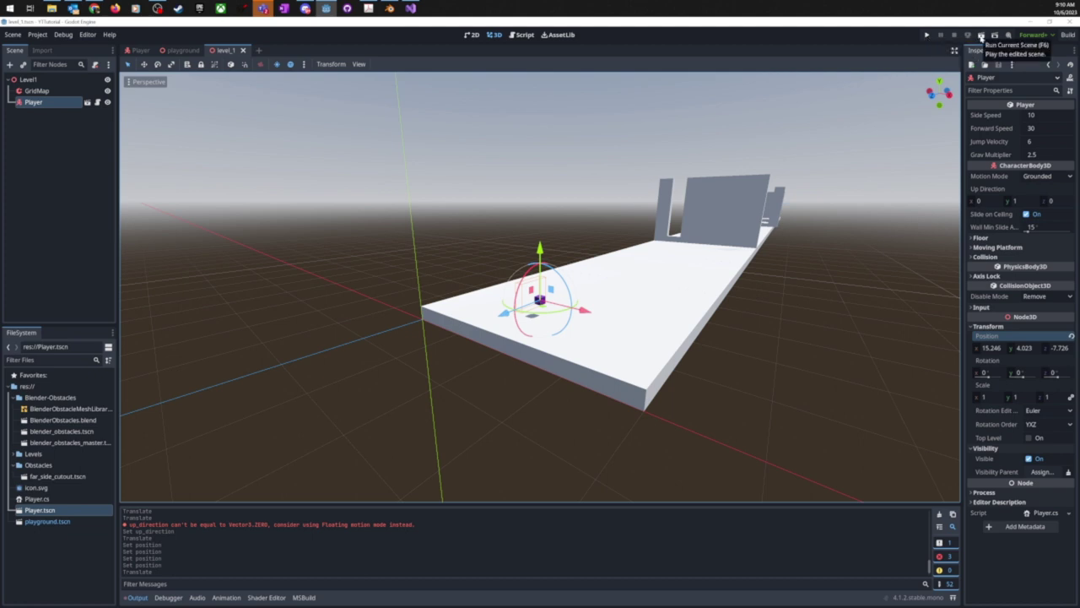
left_click(981, 37)
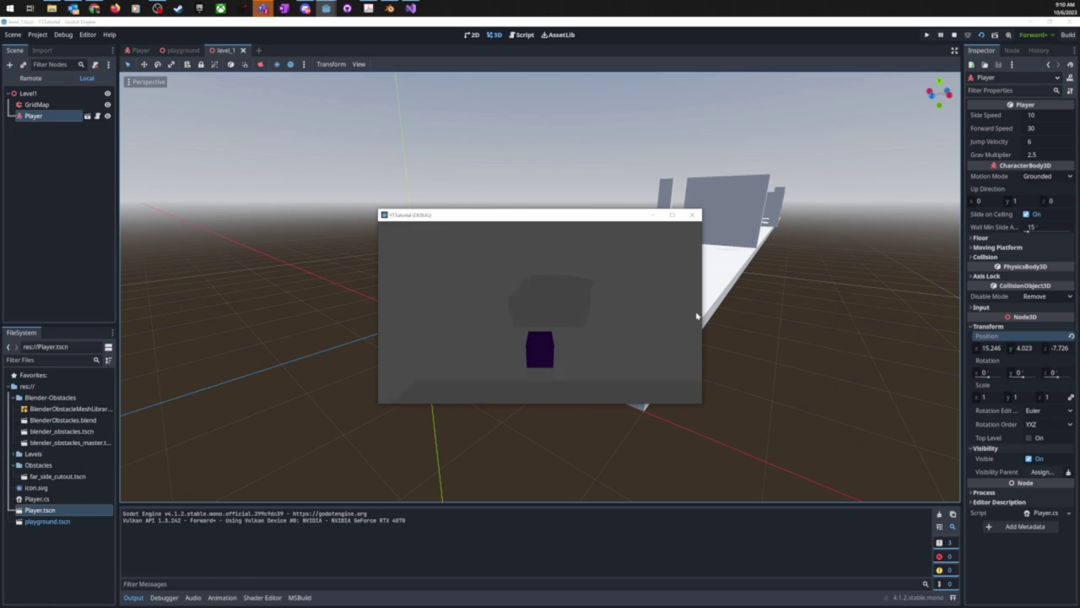
left_click(692, 215)
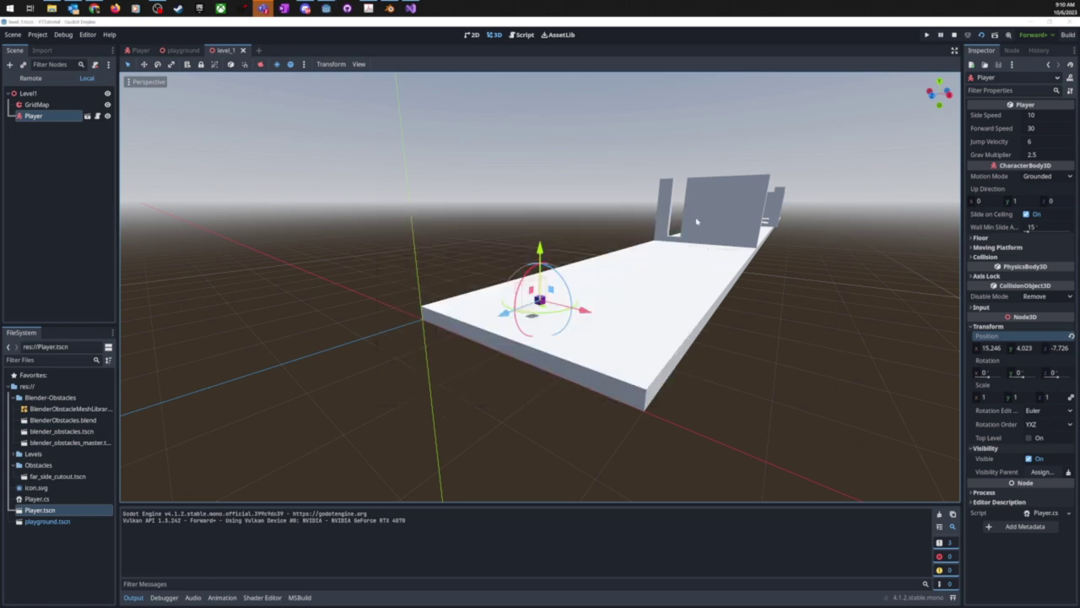
scroll(751, 316, "down", 5)
middle_click_drag(680, 297, 761, 325)
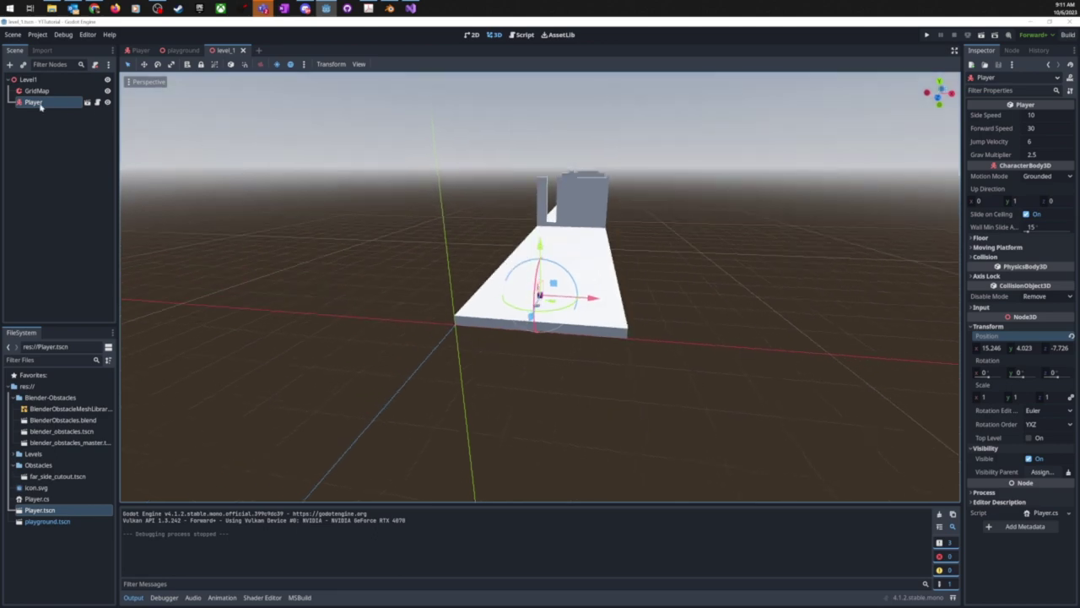
right_click(28, 80)
- Add a DirectionalLight3D child node under Level1
left_click(52, 87)
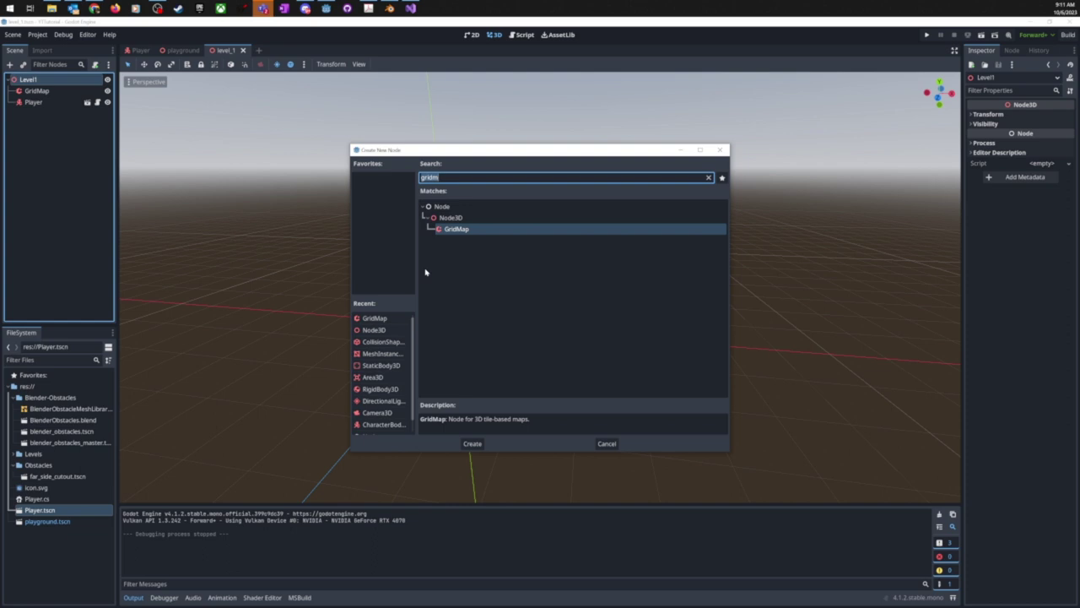
type("dire")
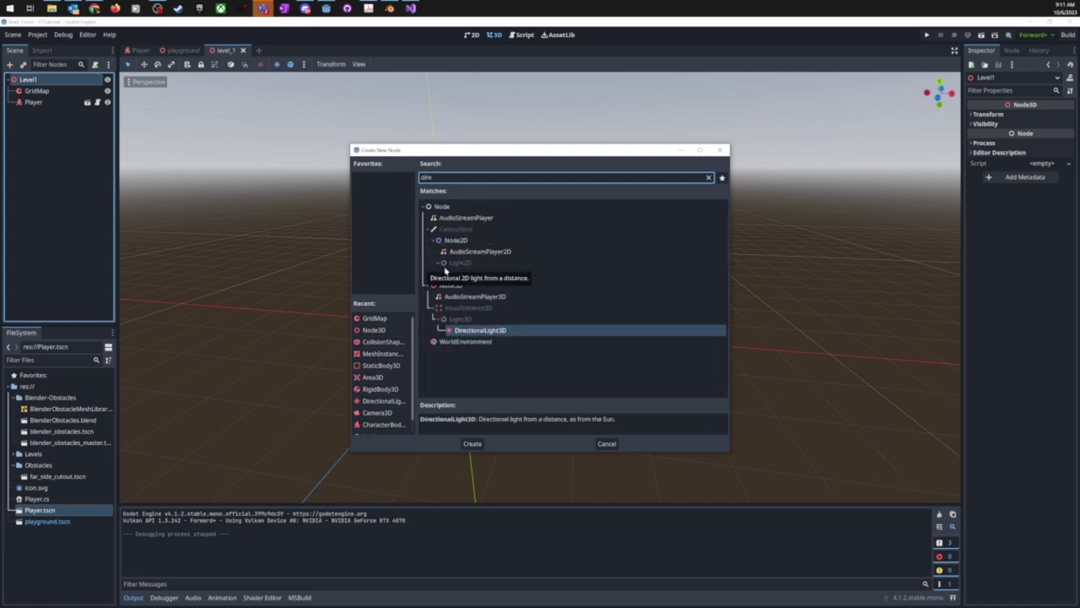
key("ctrl+a")
type("light")
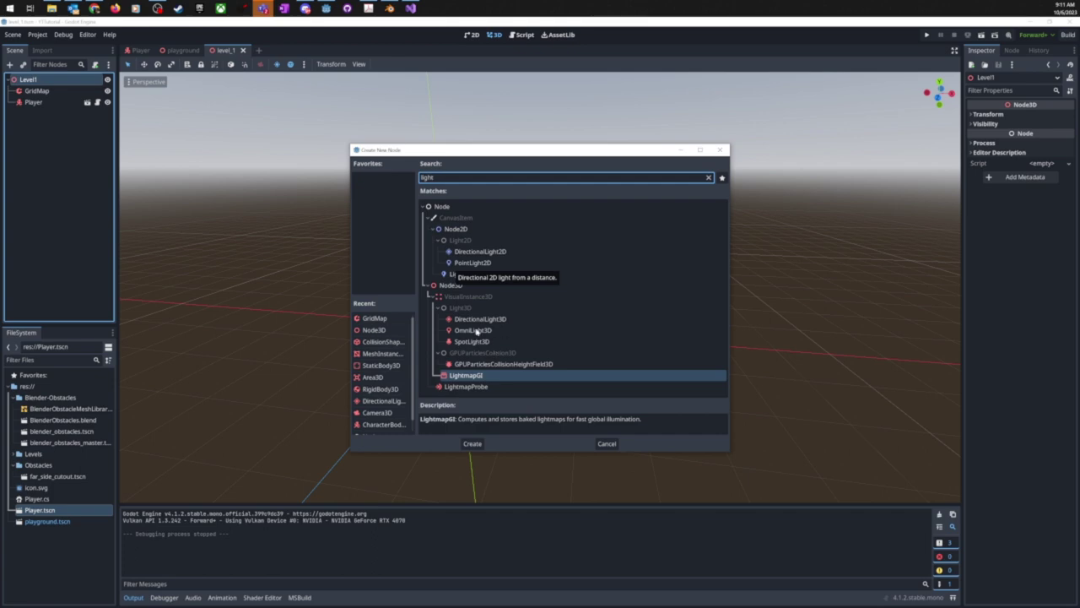
left_click(475, 330)
left_click(484, 318)
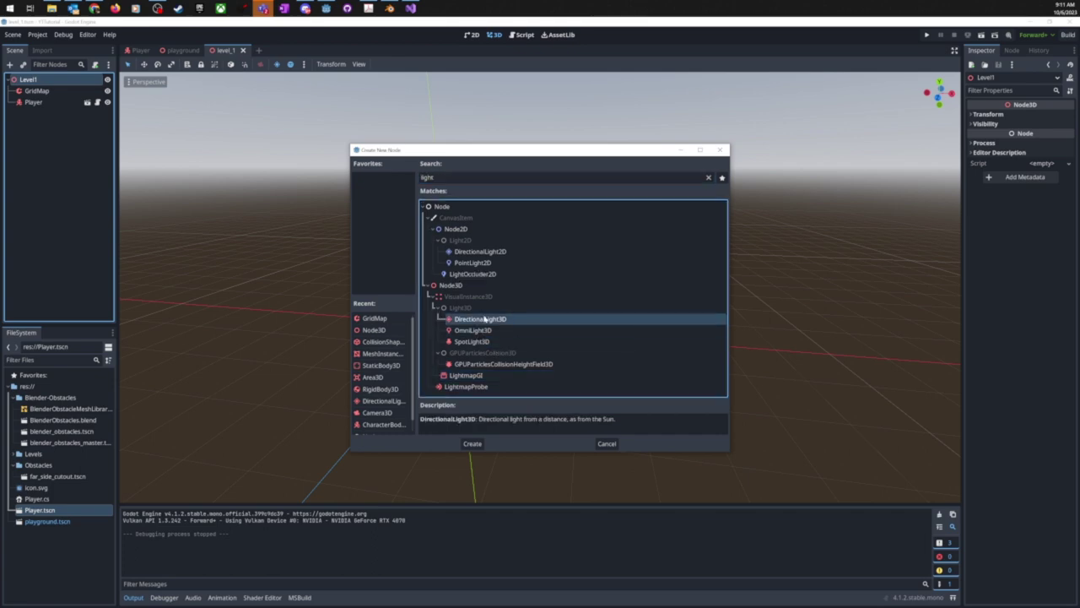
double_click(485, 319)
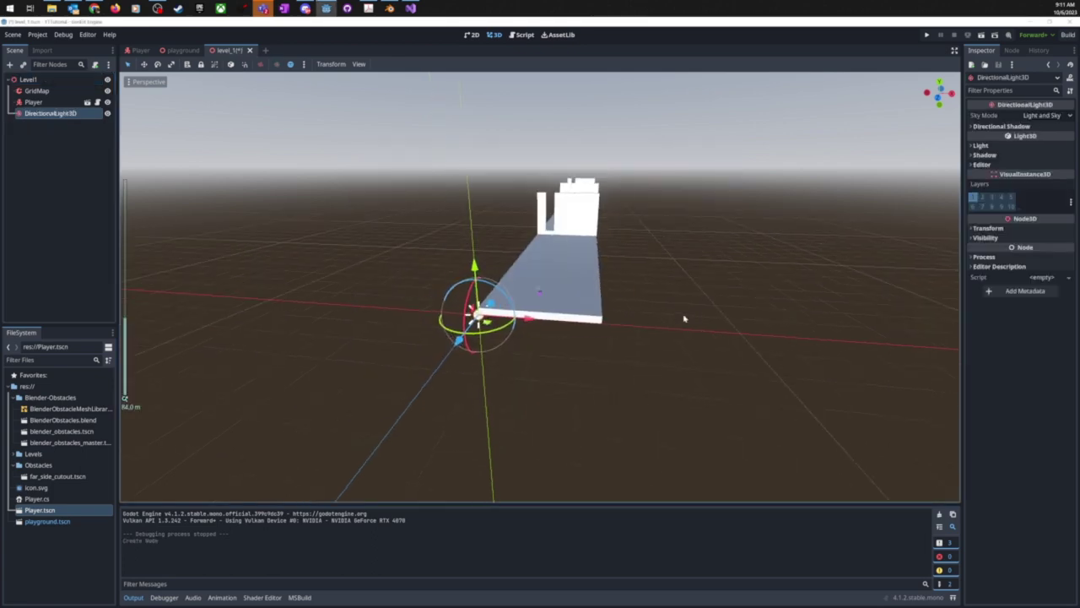
- Move the light up beside the platform's far end and run the level
left_click_drag(480, 300, 793, 171)
middle_click_drag(750, 240, 574, 299)
left_click_drag(575, 293, 714, 312)
middle_click_drag(783, 326, 824, 328)
left_click_drag(767, 239, 742, 267)
middle_click_drag(742, 266, 813, 288)
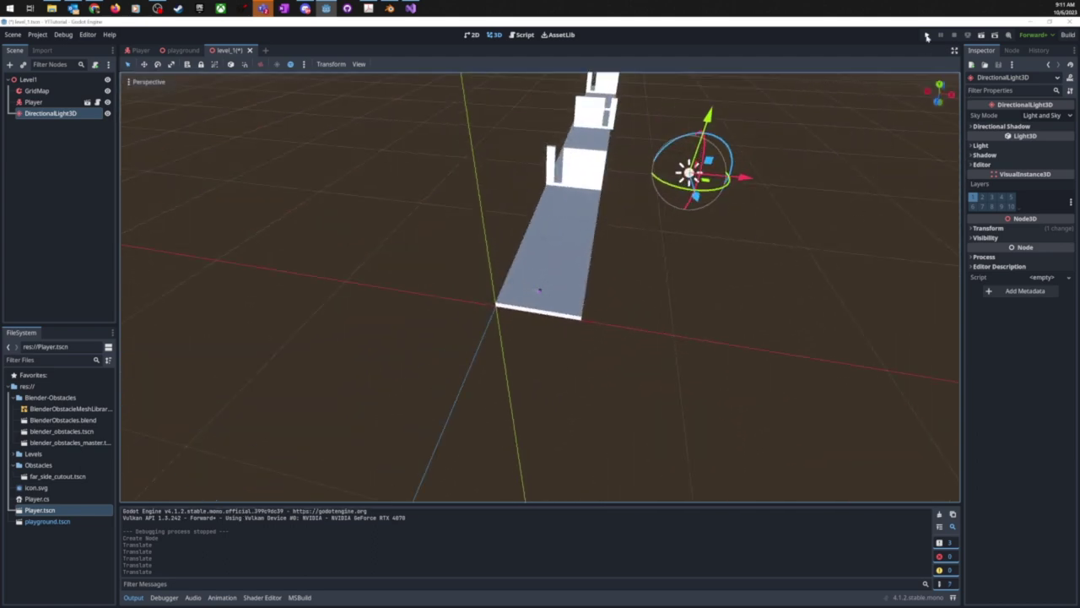
left_click(982, 36)
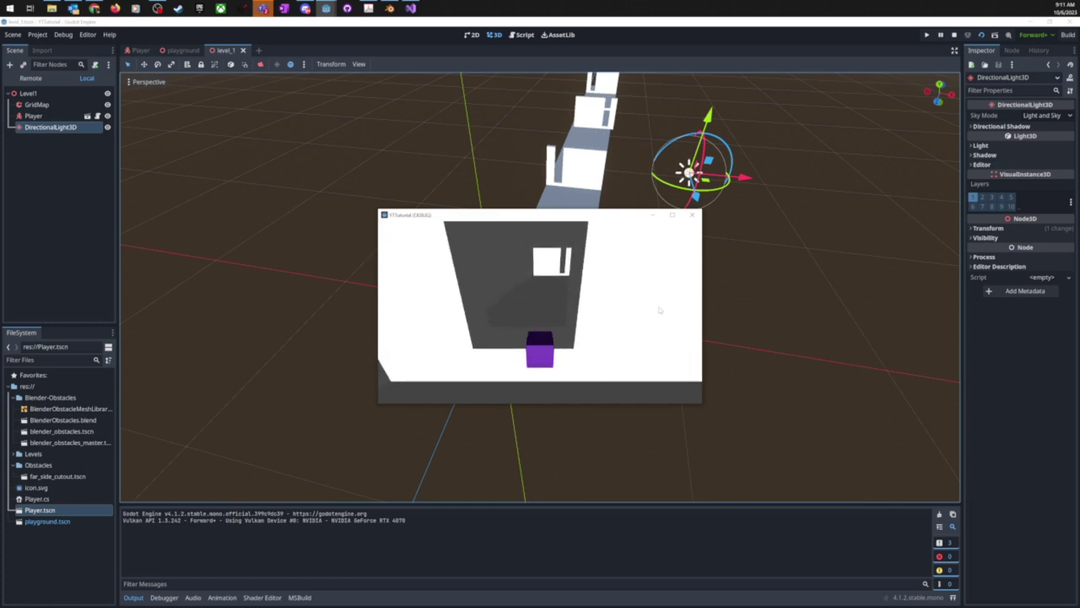
- Close the test game and change JumpVelocity in Player.cs from 6 to 8
left_click(696, 221)
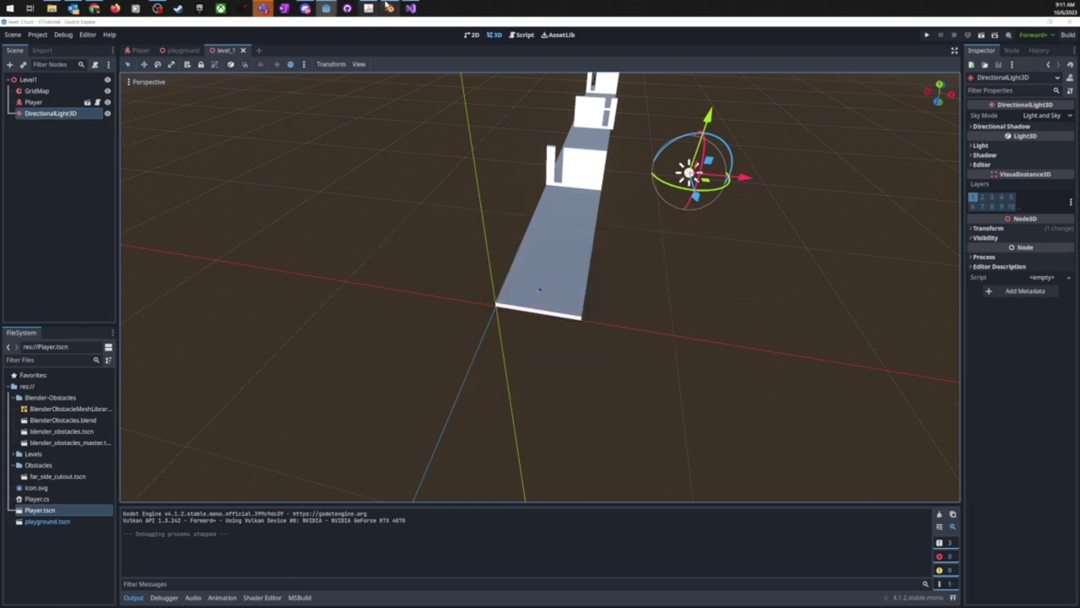
left_click(411, 9)
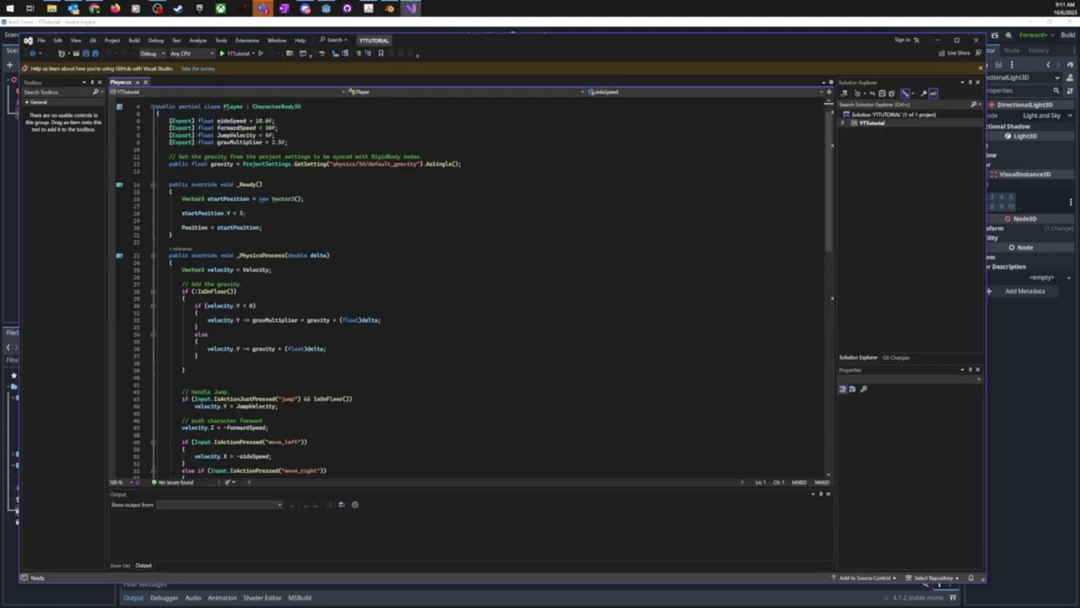
left_click(272, 135)
double_click(269, 135)
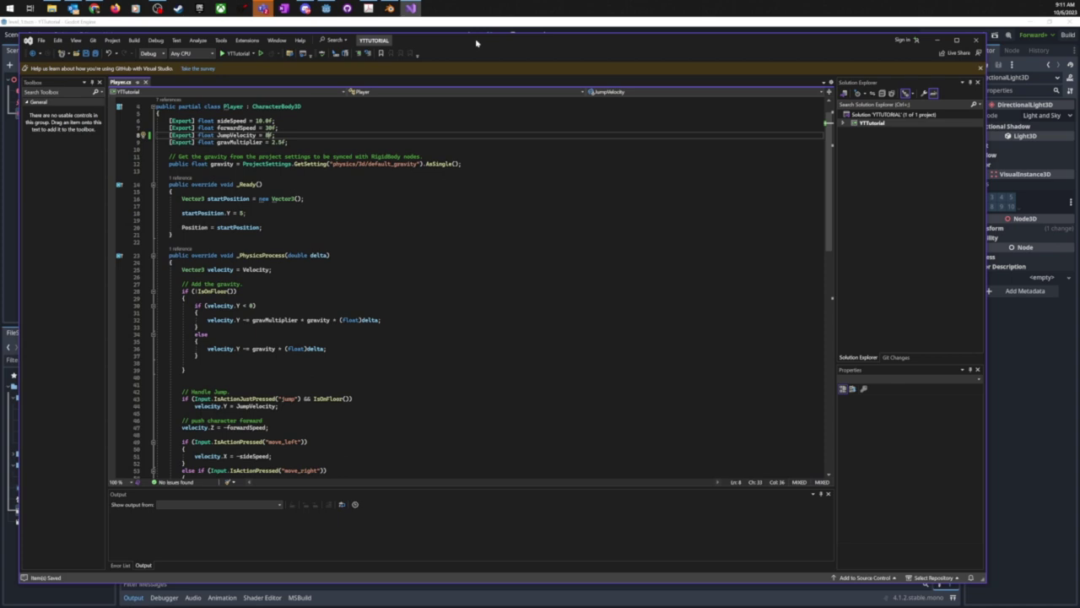
left_click(507, 27)
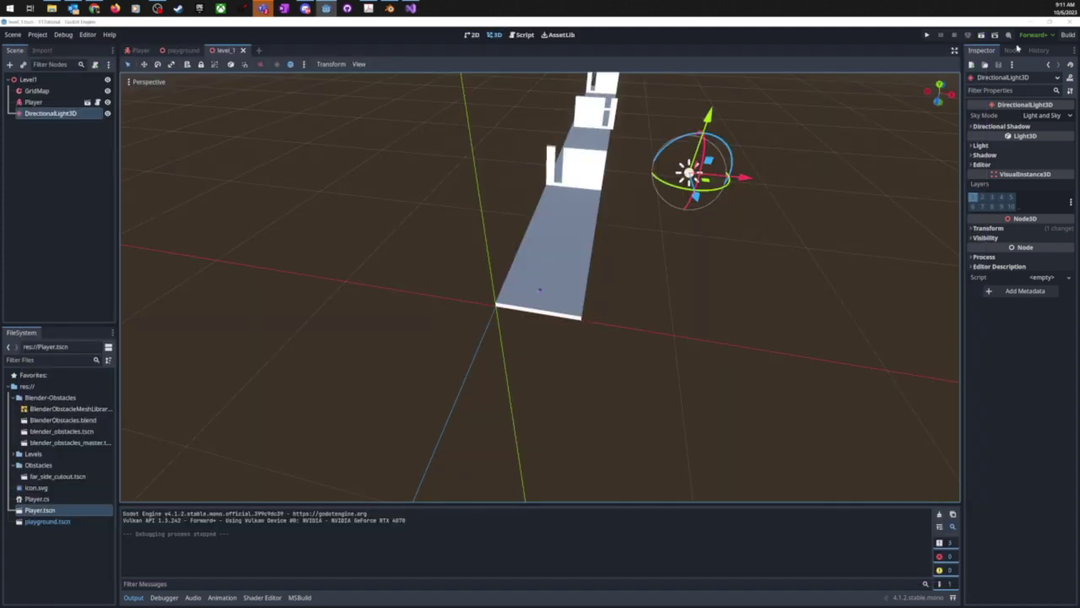
- Test the new jump, then select the GridMap and delete a painted cell between the walls
left_click(982, 35)
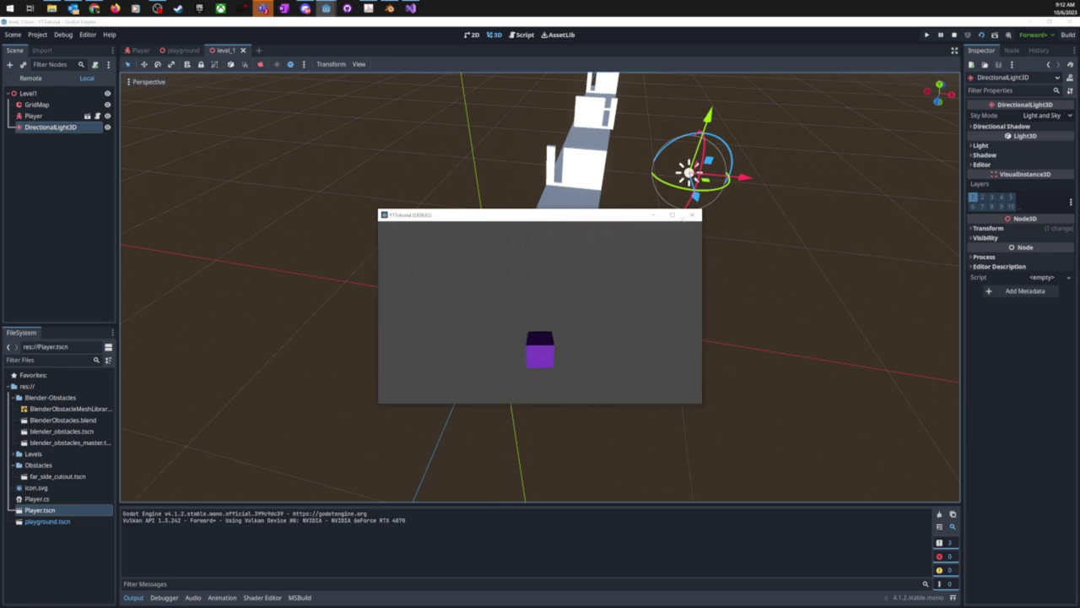
left_click(690, 216)
scroll(690, 213, "down", 4)
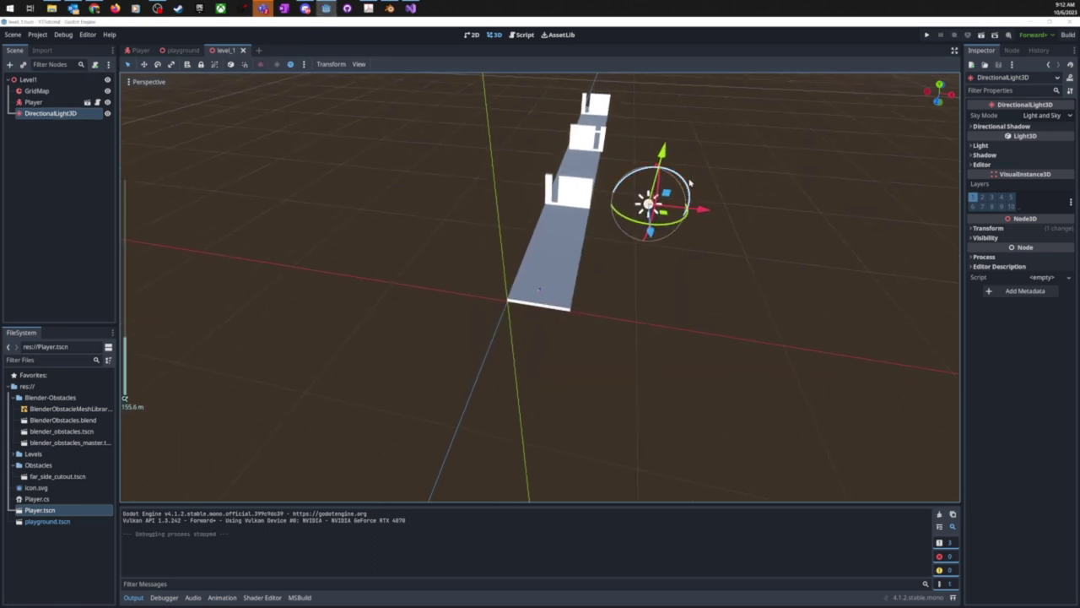
left_click(37, 91)
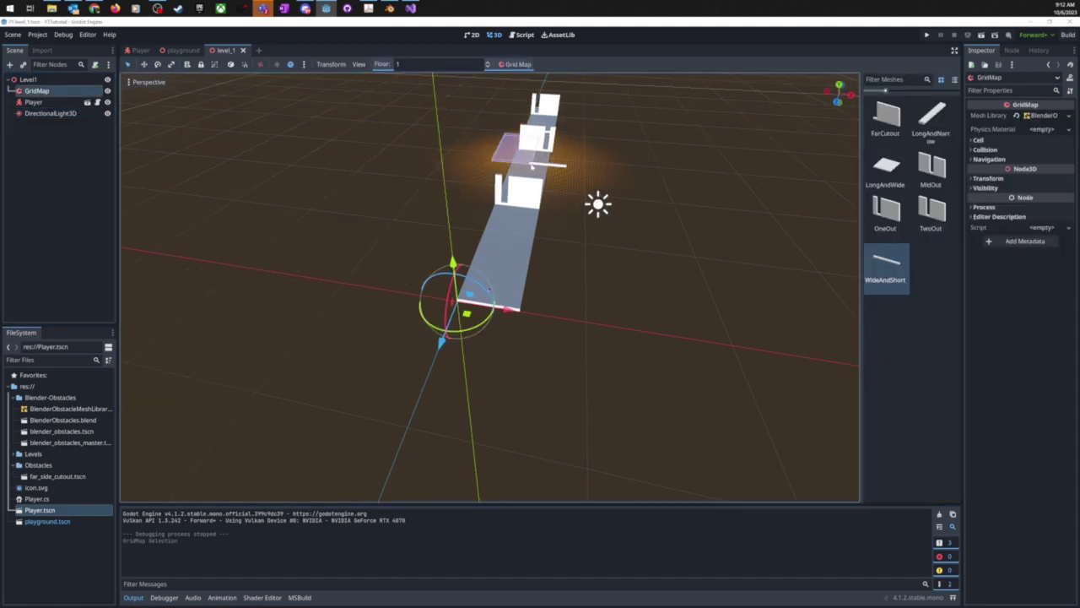
key("Delete")
- Delete the extra cell beside the upper wall piece, undoing stray OneOut paints
left_click_drag(474, 169, 522, 154, "shift")
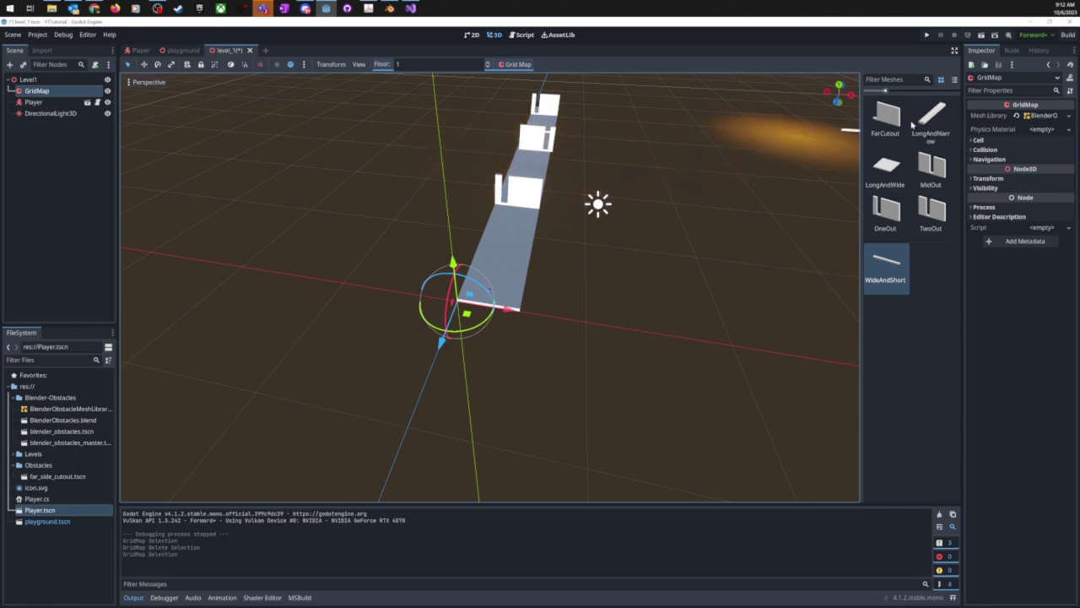
left_click(886, 211)
left_click(581, 169)
key("ctrl+z")
key("Escape")
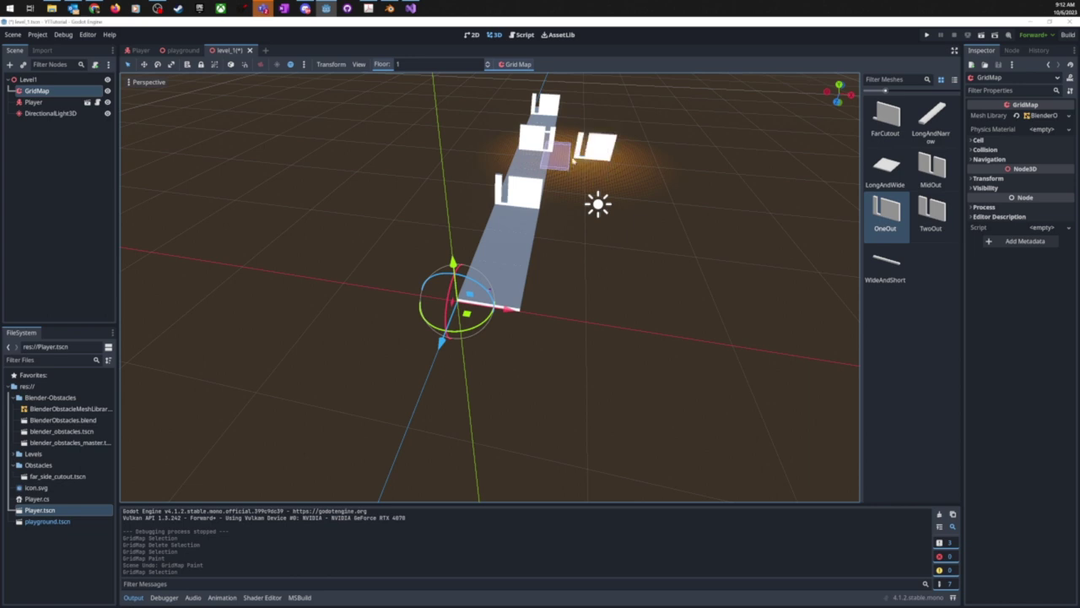
left_click(559, 152)
key("ctrl+z")
left_click(539, 149, "shift")
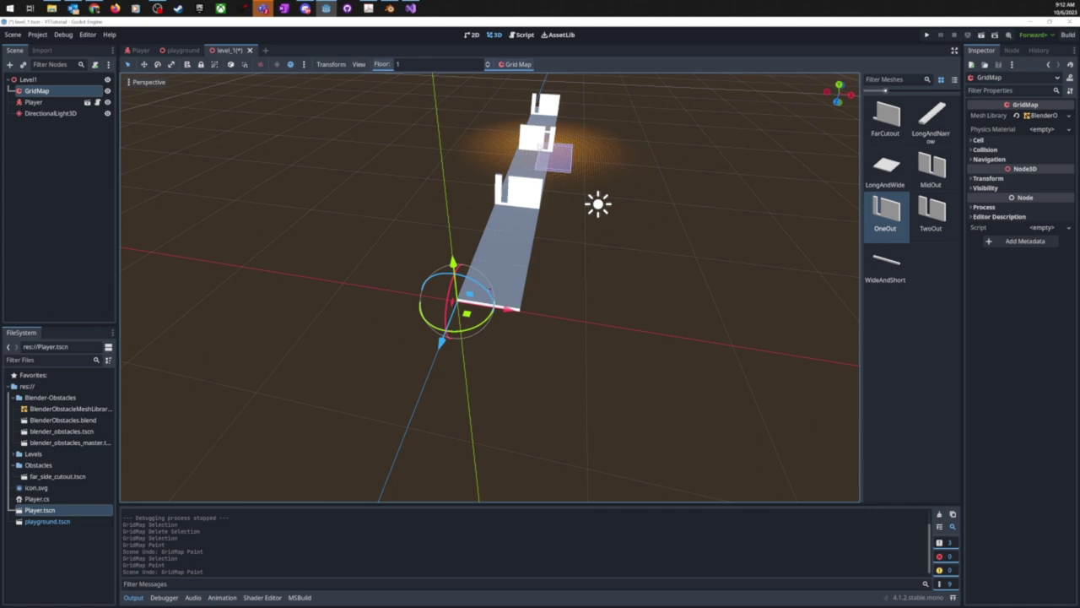
key("Delete")
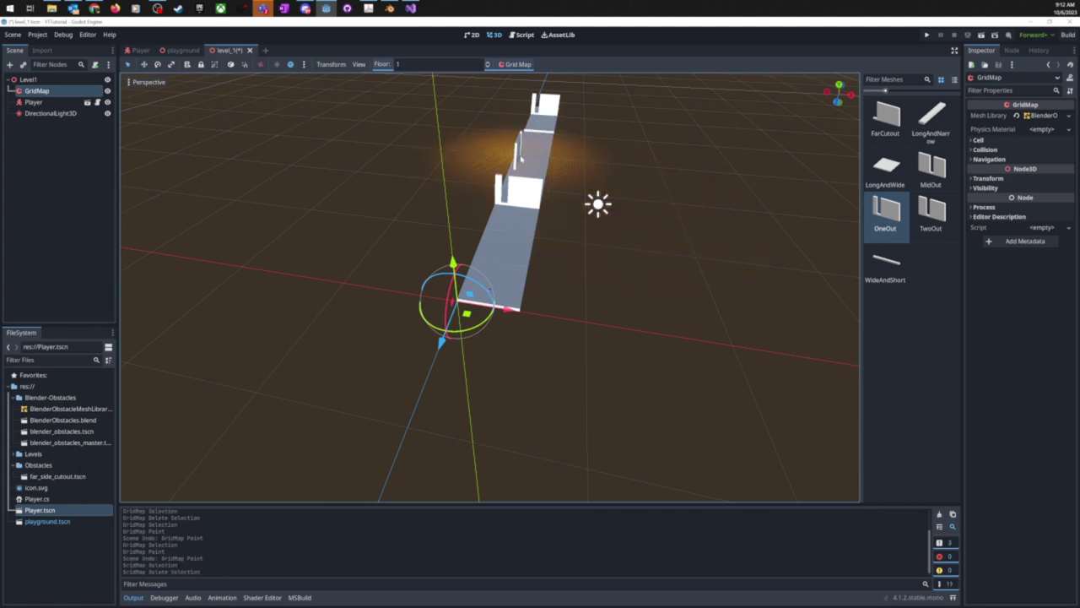
- Paint a OneOut tile to the right of the walls
left_click(591, 165)
mouse_move(591, 165)
middle_mouse_down()
mouse_move(622, 166)
mouse_move(684, 207)
mouse_move(760, 296)
mouse_move(798, 255)
middle_mouse_up()
scroll(700, 221, "up", 5)
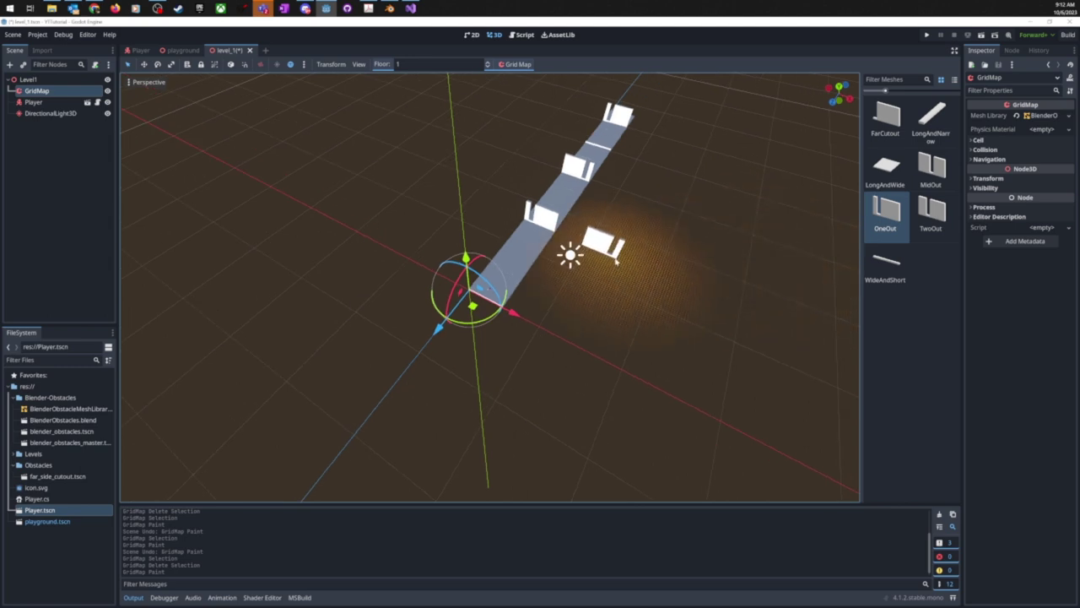
scroll(666, 232, "up", 3)
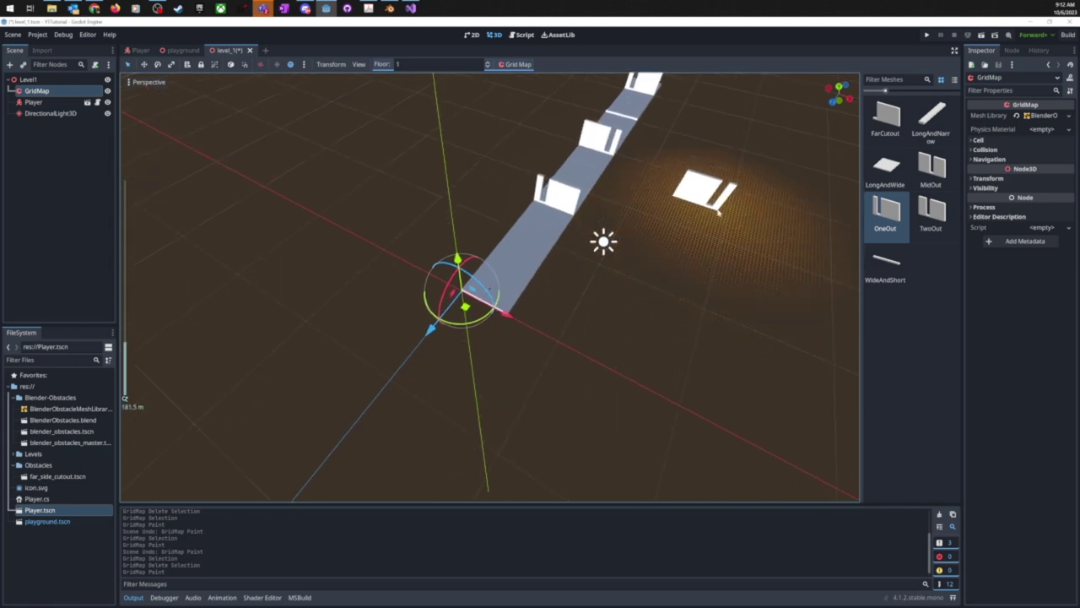
scroll(711, 215, "down", 4)
middle_click_drag(711, 217, 639, 190)
scroll(664, 241, "up", 3)
middle_click_drag(664, 242, 690, 256)
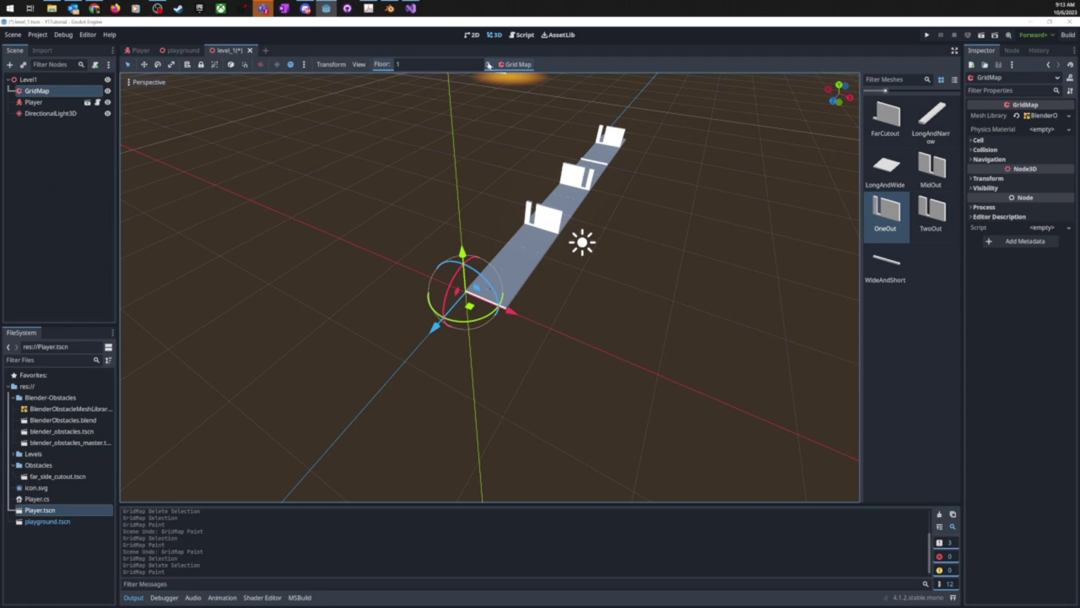
- Choose LongAndWide and set the painting floor to 10, undoing a stray raised plate
left_click(885, 169)
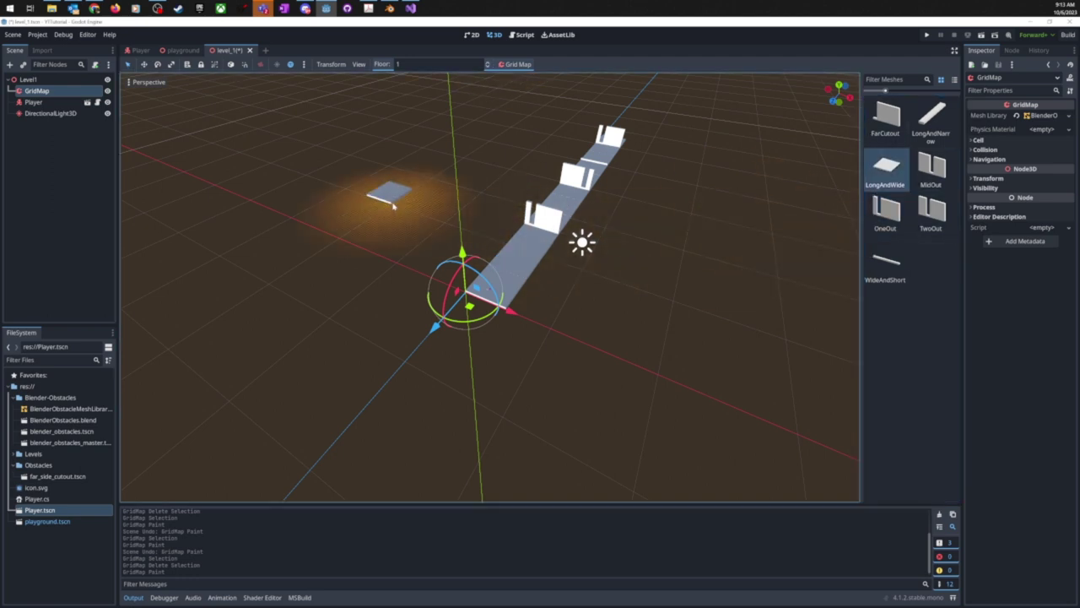
left_click(399, 64)
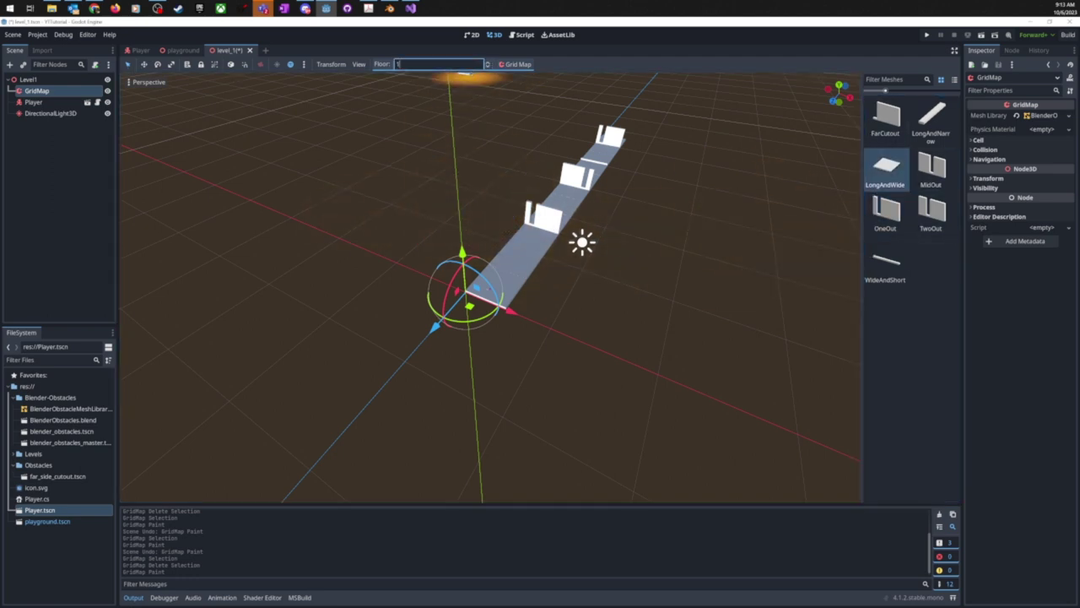
key("Return")
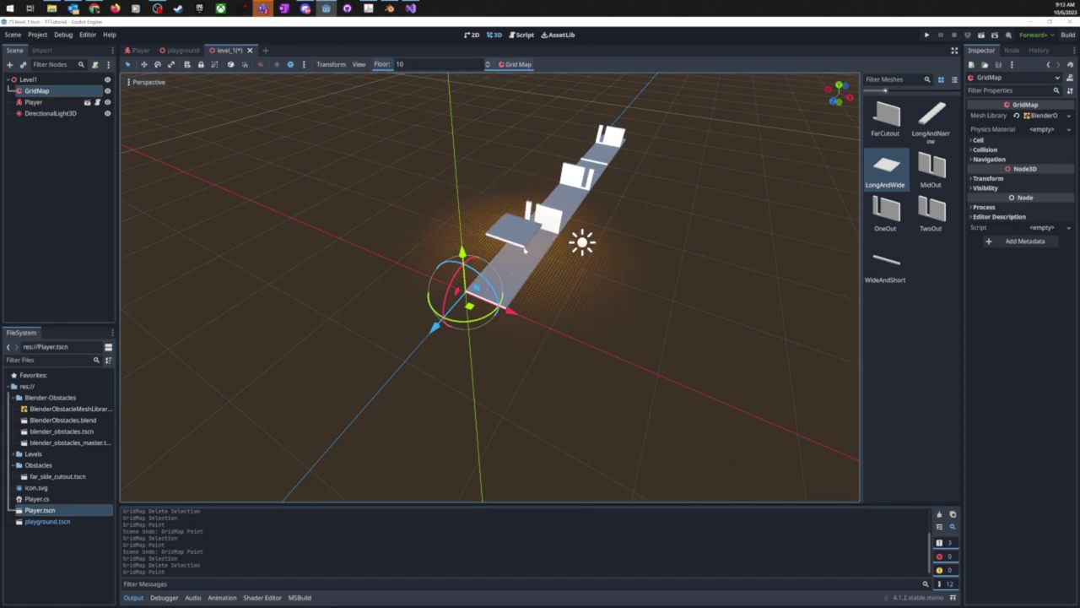
mouse_move(505, 264)
middle_mouse_down()
mouse_move(505, 226)
mouse_move(591, 233)
mouse_move(560, 274)
mouse_move(614, 298)
mouse_move(582, 313)
mouse_move(622, 321)
middle_mouse_up()
key("ctrl+z")
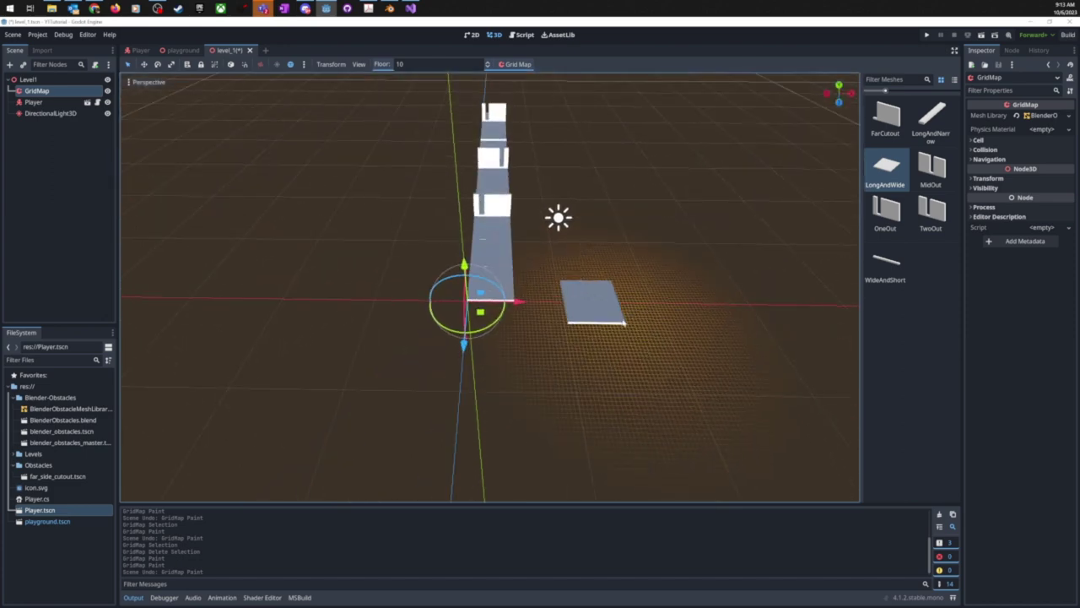
scroll(621, 323, "up", 2)
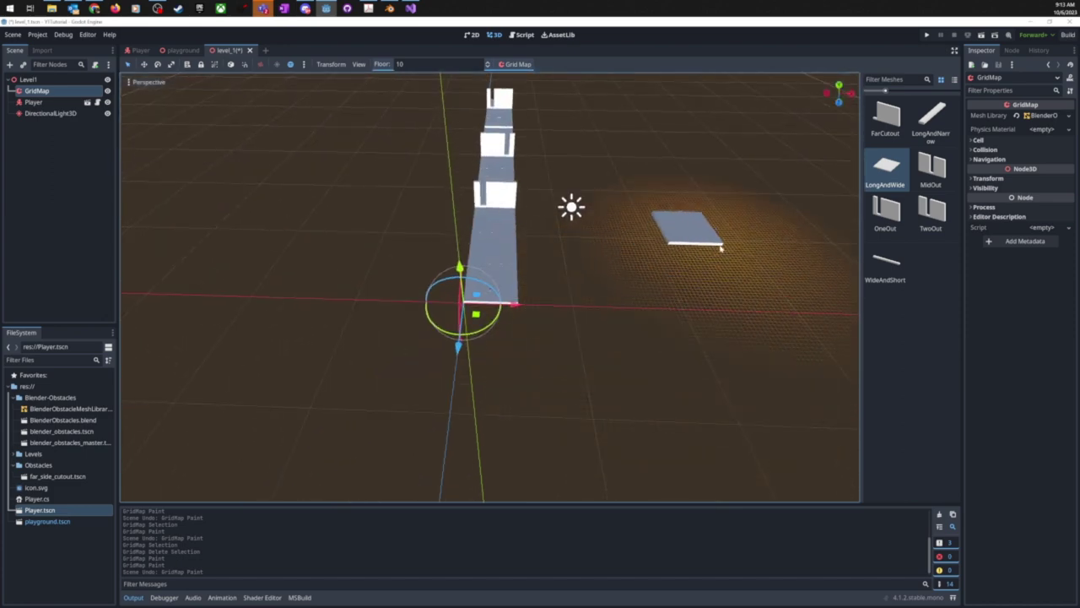
middle_click_drag(716, 242, 506, 194)
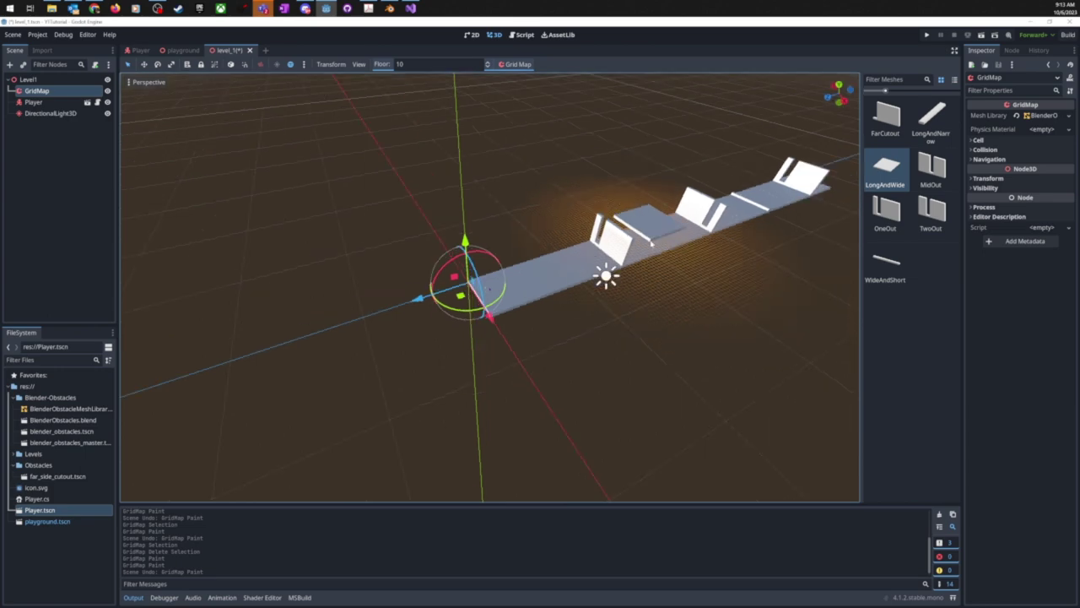
- Add an Area3D under Level1 and move it to the far end of the obstacle track
right_click(35, 81)
left_click(34, 80)
right_click(42, 80)
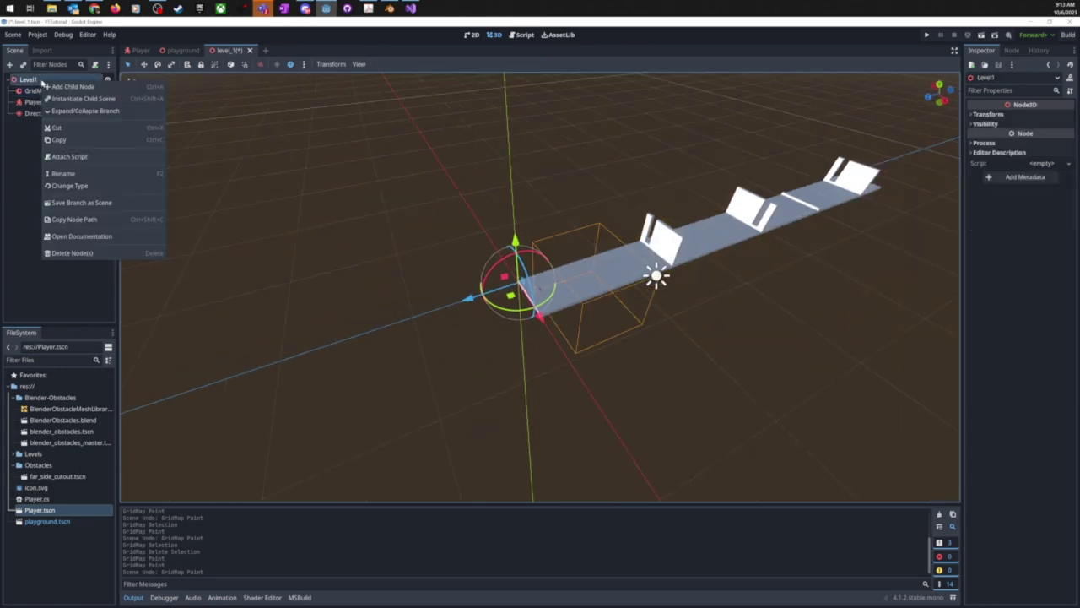
left_click(66, 88)
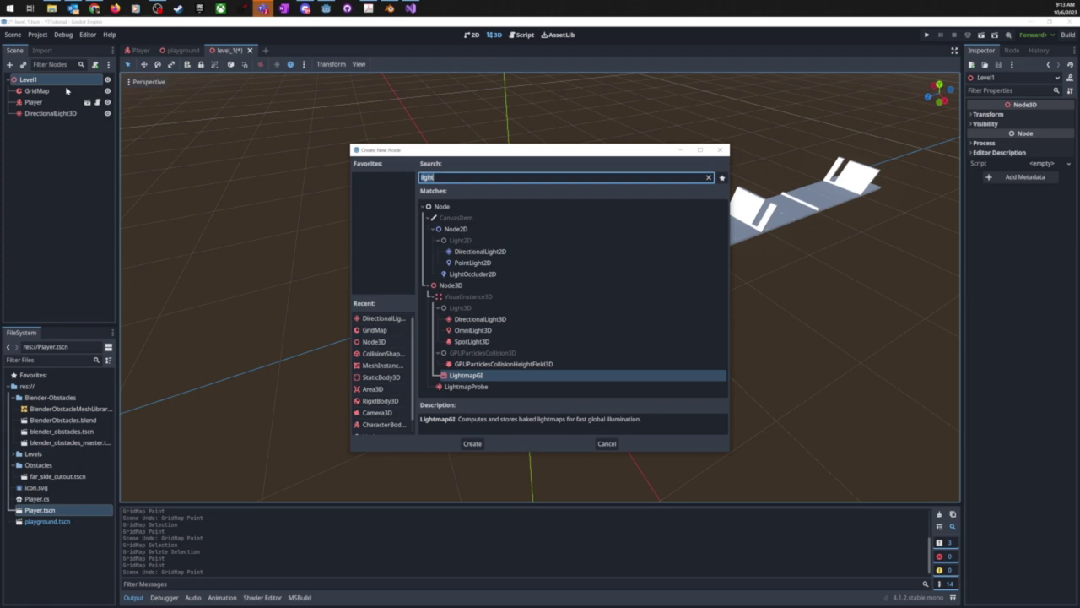
key("Escape")
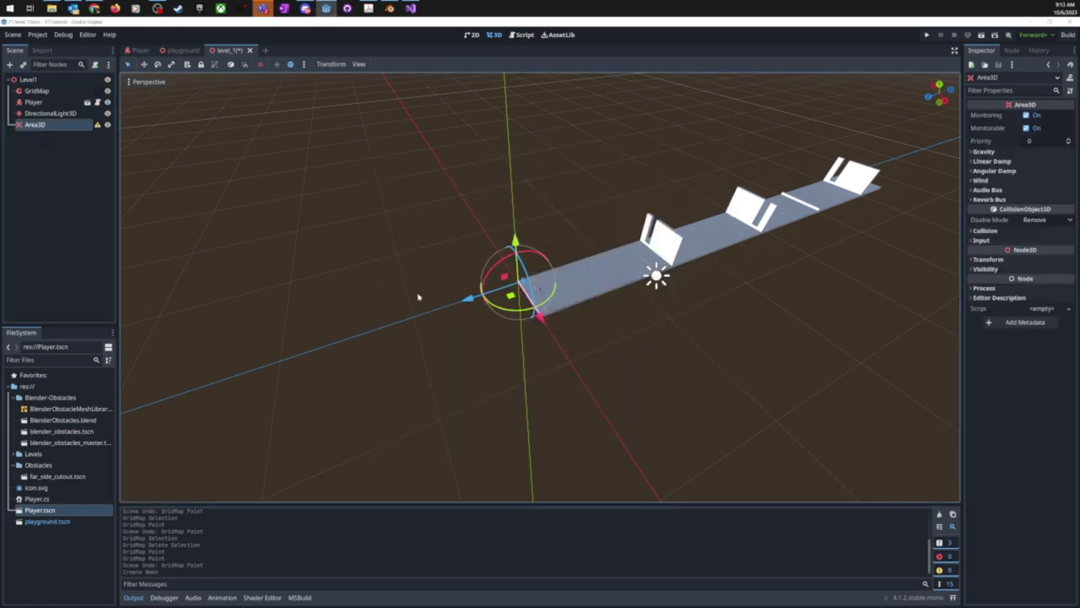
left_click_drag(471, 306, 840, 222)
key("f")
scroll(572, 305, "up", 2)
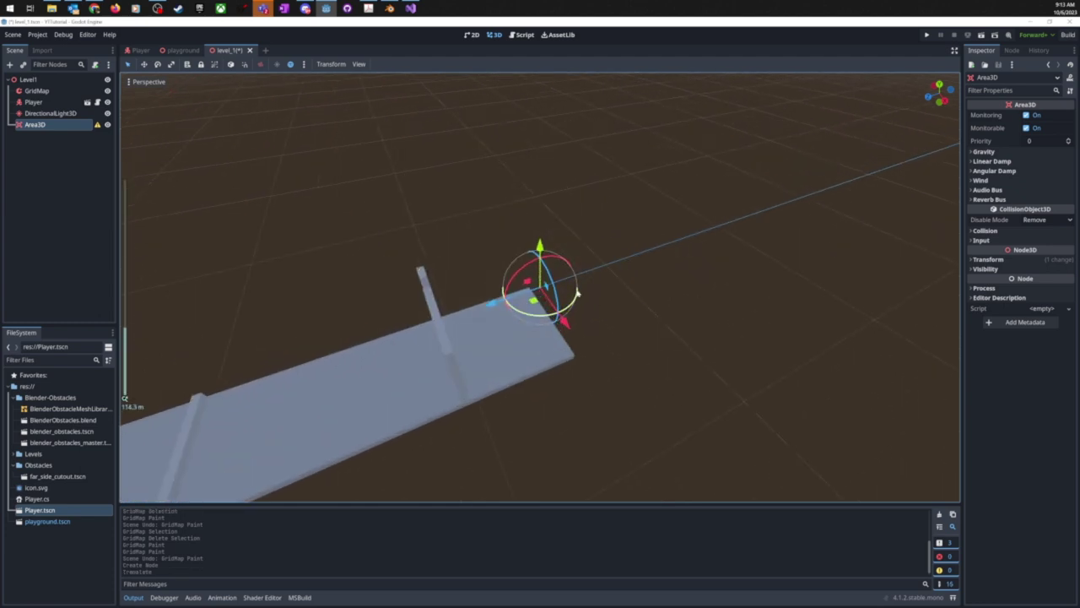
left_click(504, 304)
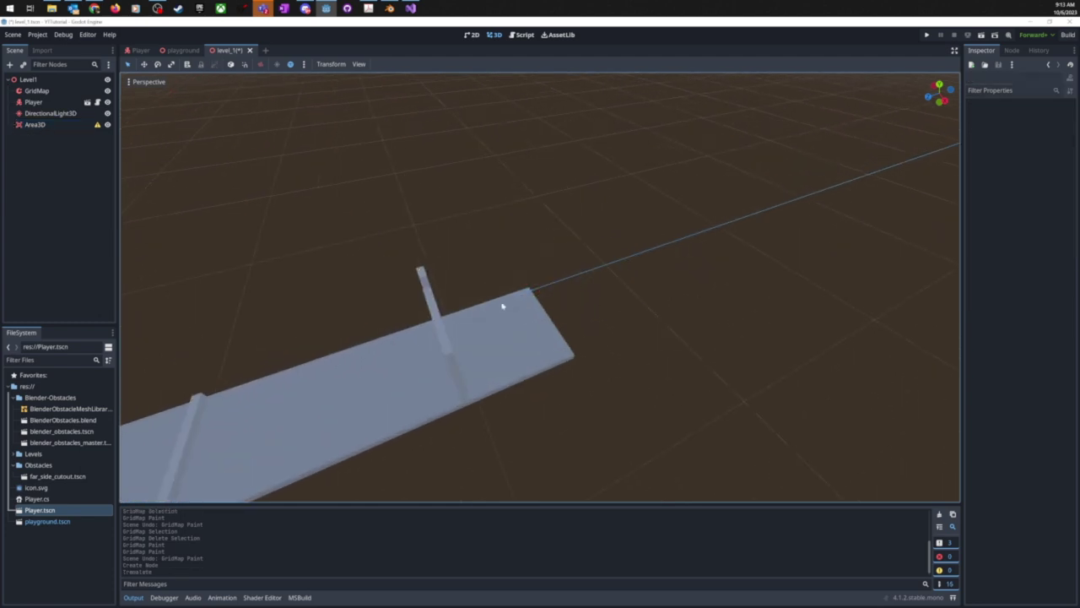
left_click(45, 126)
left_click_drag(494, 305, 479, 308)
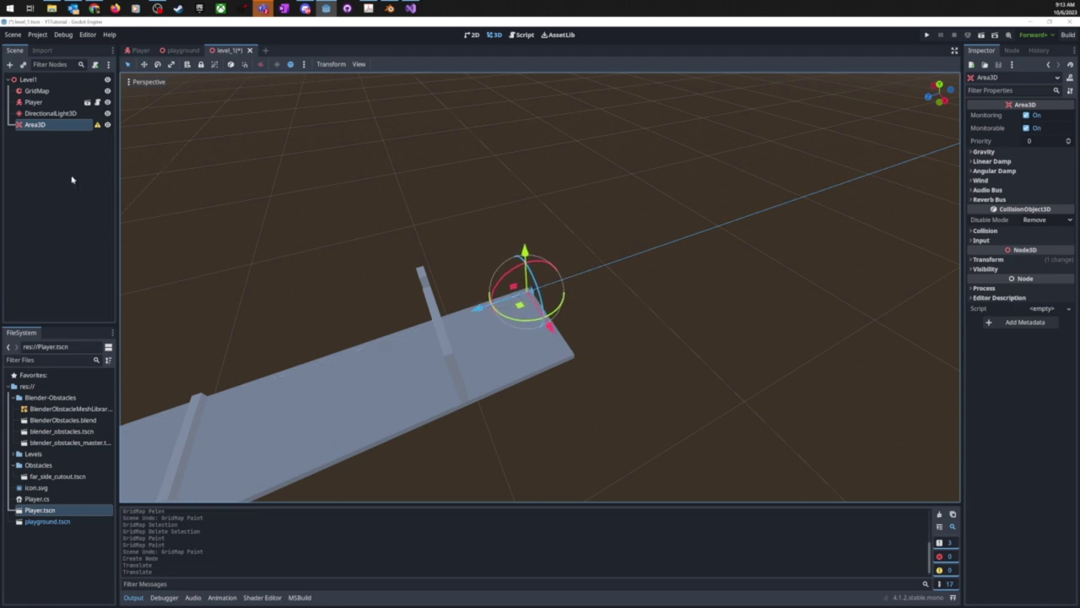
- Add a CollisionShape3D child under the Area3D
right_click(46, 131)
left_click(68, 140)
type("collision")
key("Return")
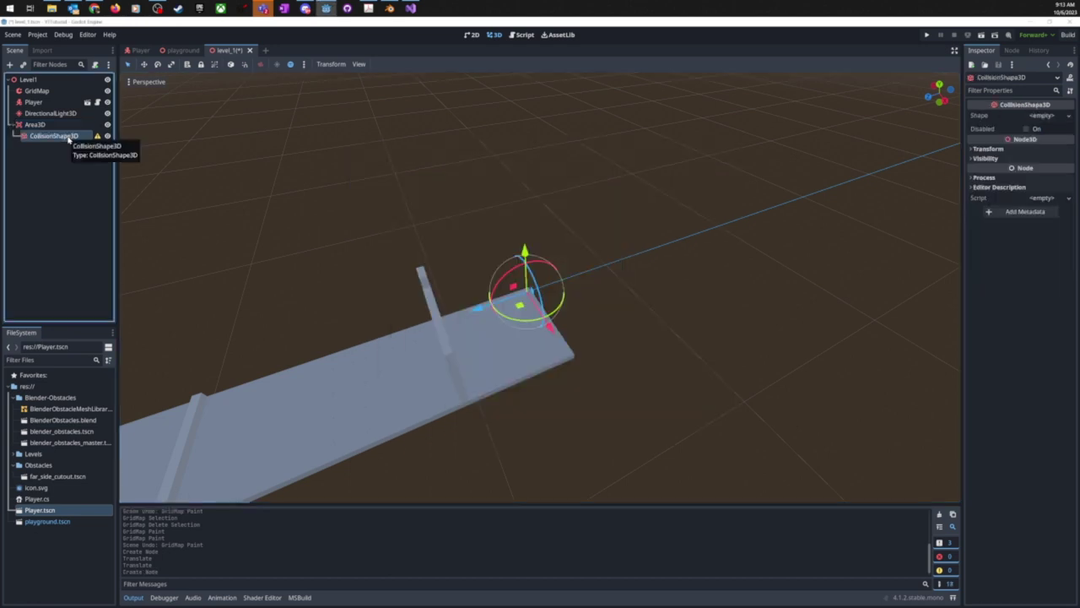
- Give the collision shape a new BoxShape3D and position it at the track end
left_click(1047, 114)
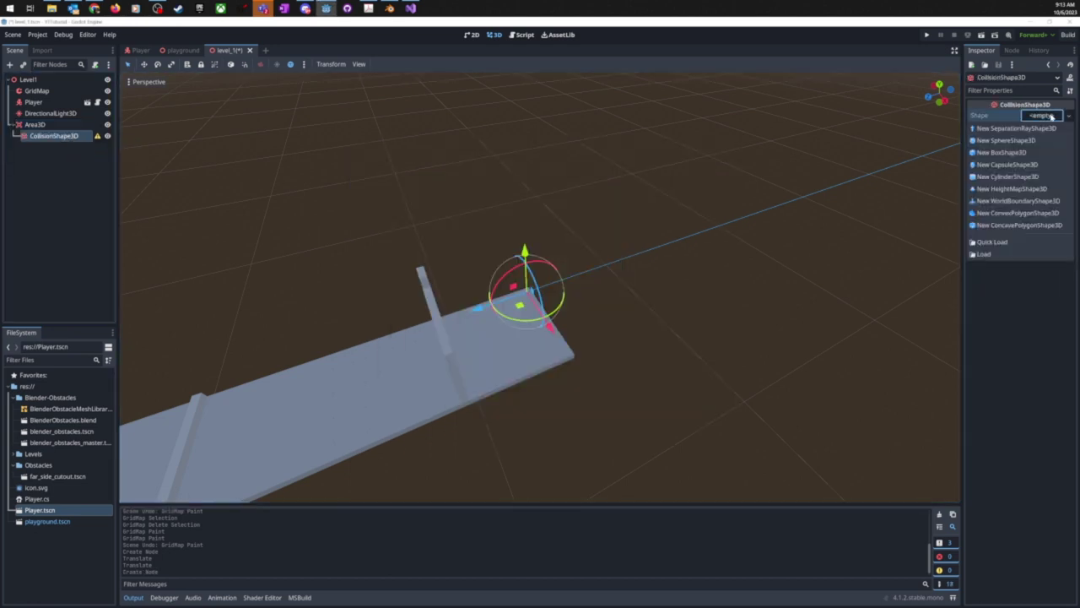
left_click(1001, 152)
scroll(596, 345, "up", 3)
middle_click_drag(596, 345, 473, 295)
scroll(546, 331, "down", 3)
scroll(553, 261, "up", 5)
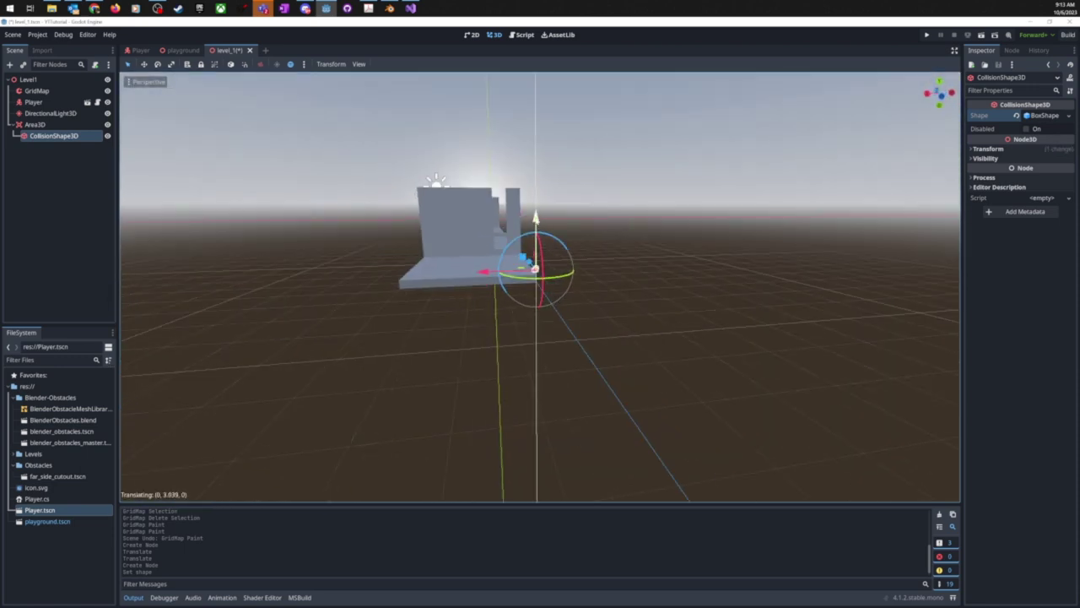
middle_click_drag(552, 262, 536, 265)
left_click_drag(494, 211, 515, 213)
middle_click_drag(543, 237, 500, 200)
left_click_drag(501, 200, 505, 203)
middle_click_drag(505, 203, 561, 228)
left_click_drag(533, 183, 533, 187)
middle_click_drag(639, 313, 645, 313)
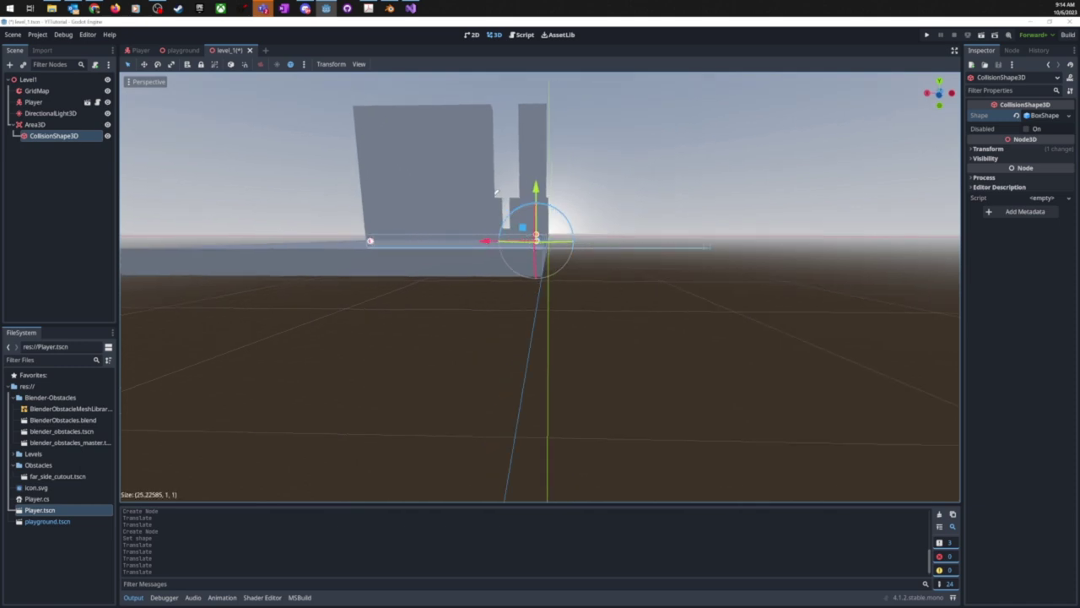
- Stretch the box into a wall roughly 31.9 × 16.6 × 1 across the platform's far end
middle_click_drag(704, 362, 822, 304)
middle_click_drag(699, 314, 675, 276)
scroll(675, 276, "up", 3)
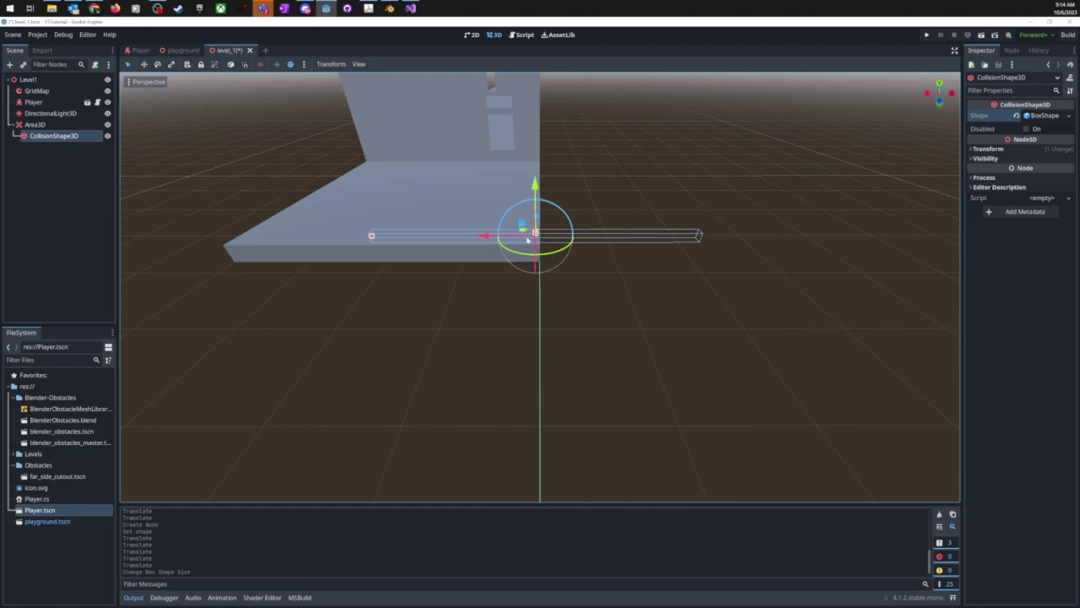
left_click_drag(488, 238, 335, 243)
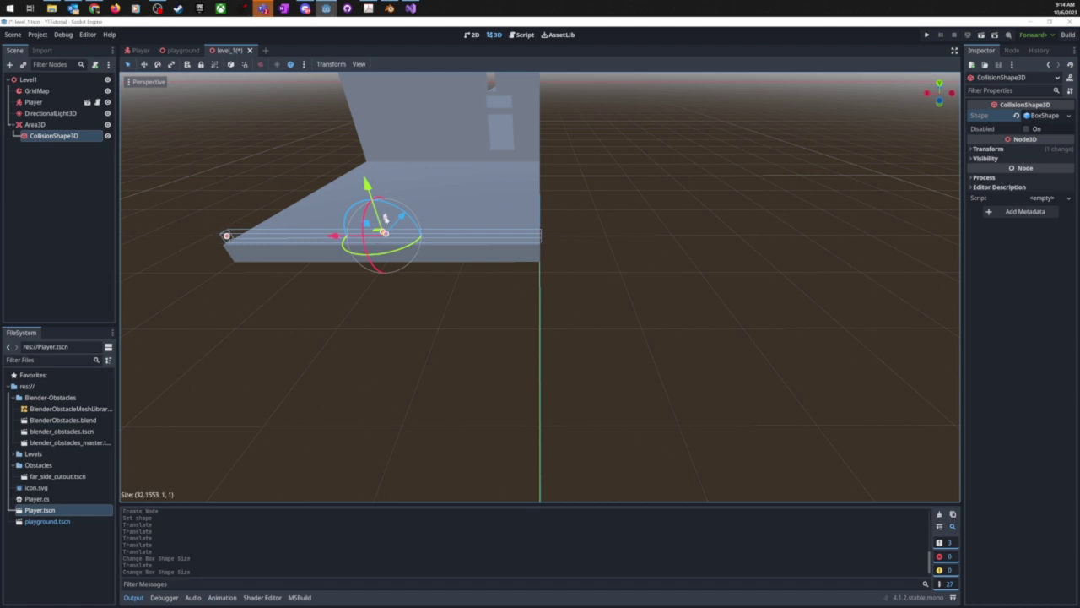
left_click_drag(383, 232, 352, 87)
mouse_move(394, 261)
middle_mouse_down()
mouse_move(419, 273)
mouse_move(402, 272)
middle_mouse_up()
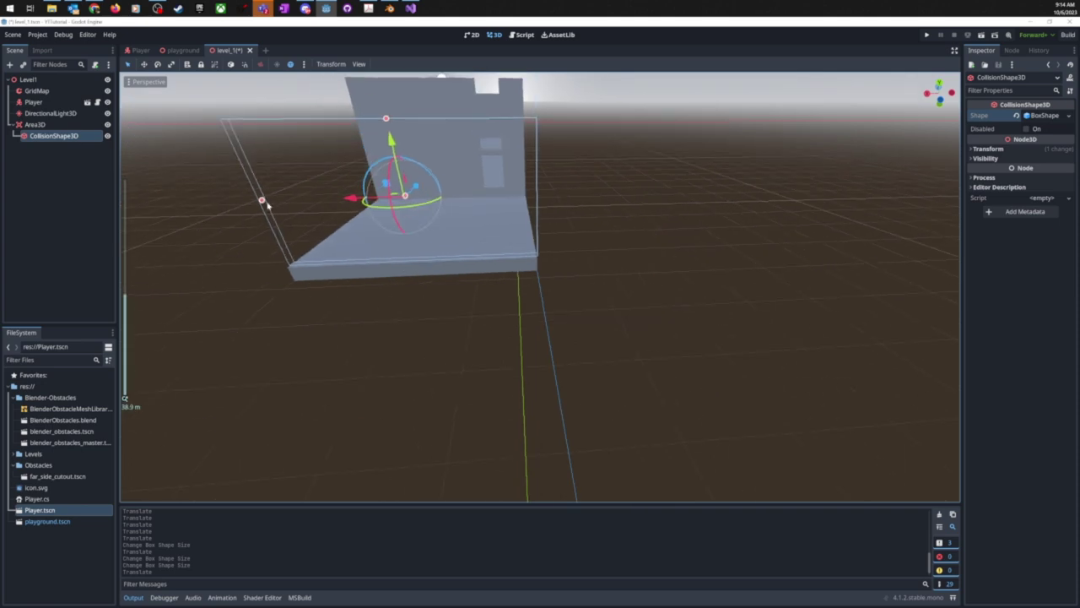
left_click_drag(262, 201, 278, 225)
middle_click_drag(588, 337, 461, 274)
scroll(461, 274, "down", 3)
double_click(33, 124)
- Rename the Area3D to Goal and connect body_entered to the Player's OnGoalAreaEntered method
type("G")
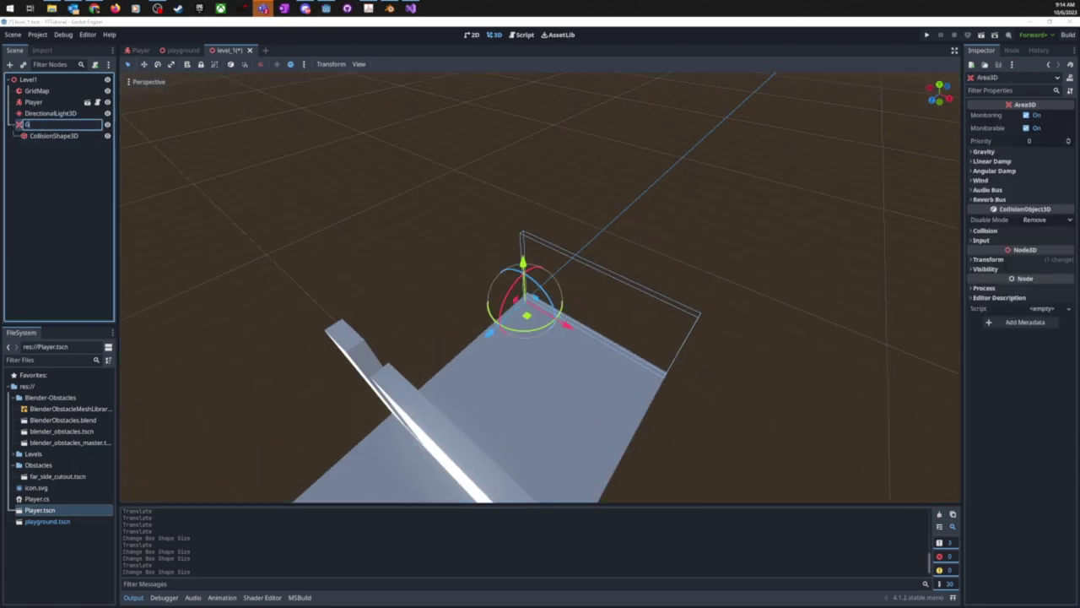
type("oal")
key("Return")
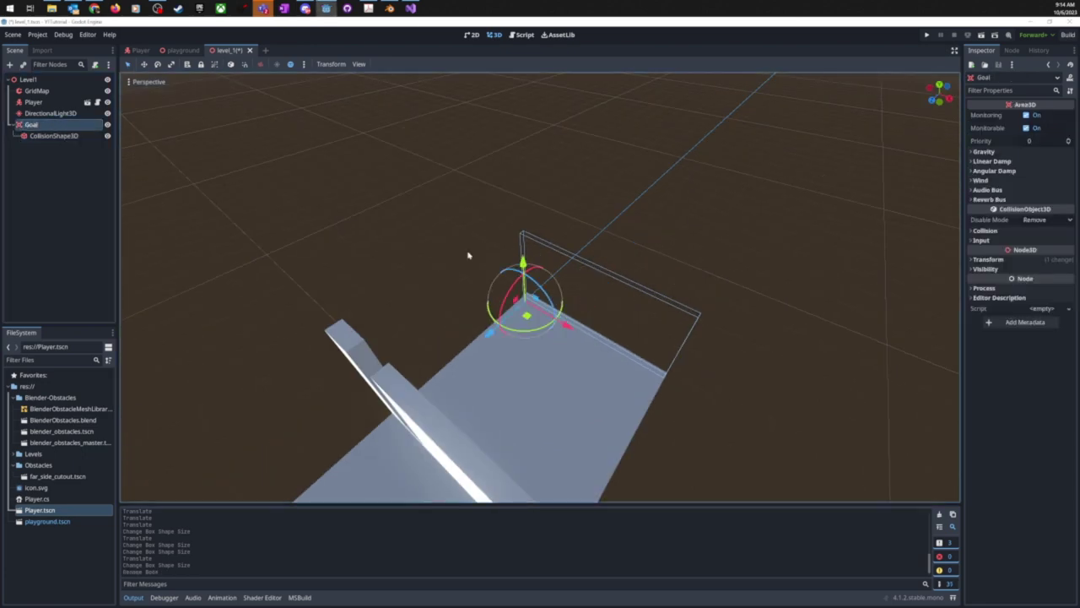
left_click(1011, 49)
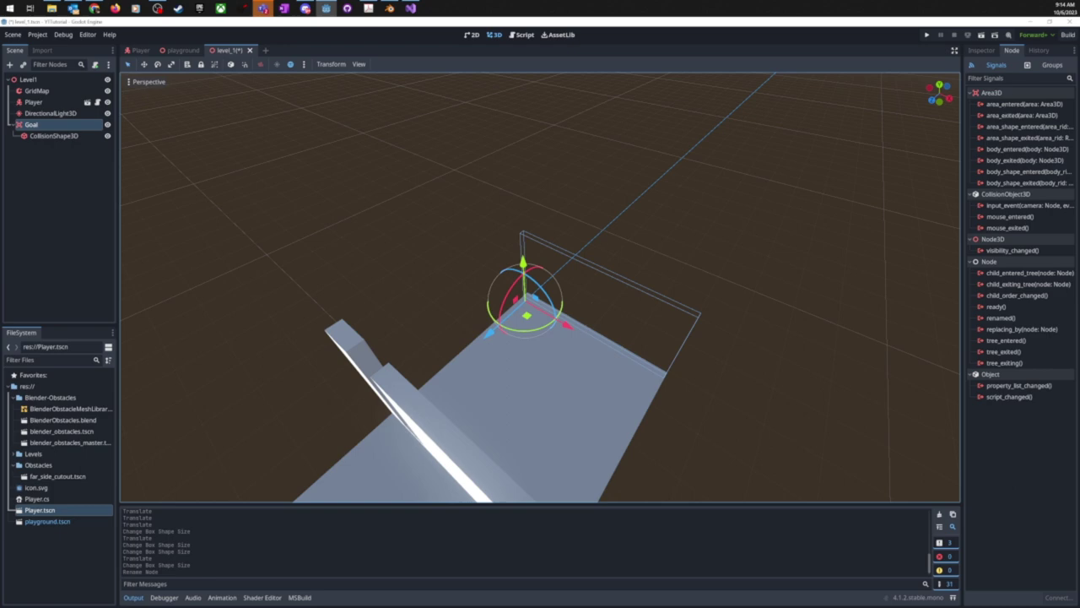
left_click(1020, 149)
double_click(1020, 150)
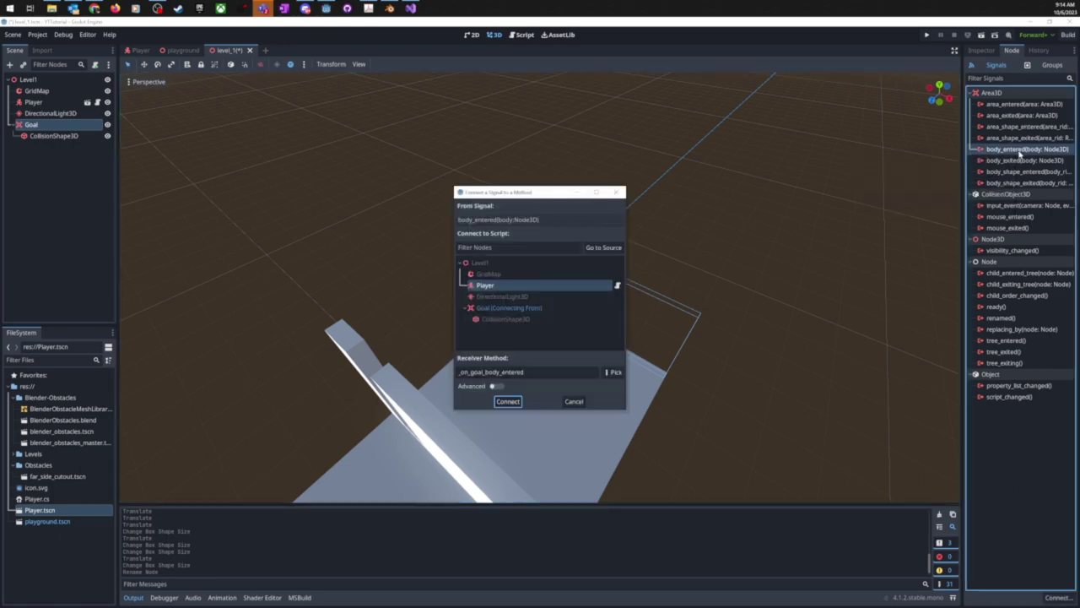
left_click(614, 373)
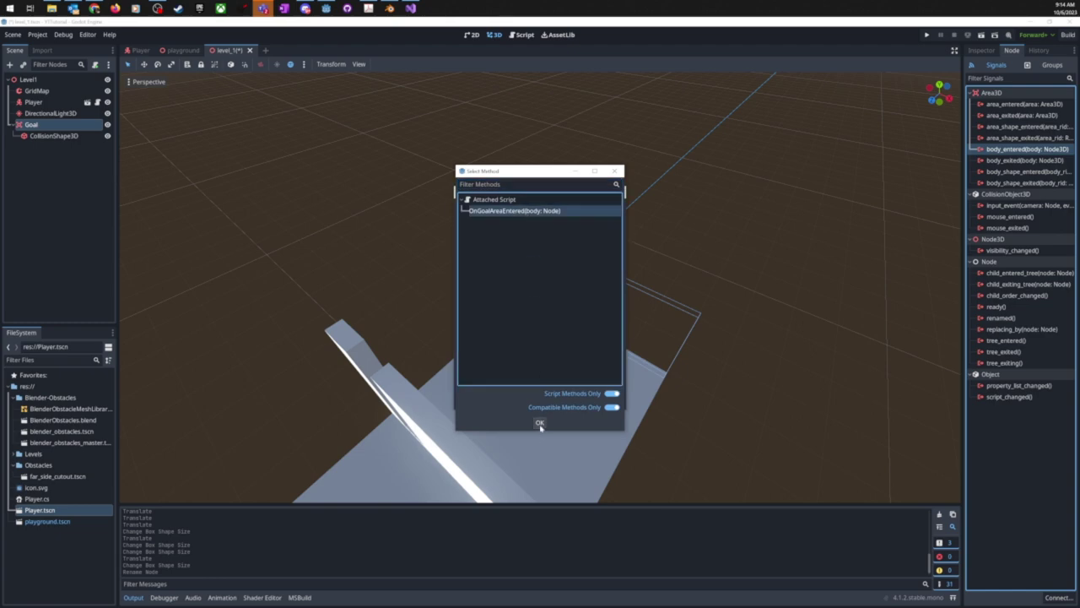
left_click(540, 423)
left_click(510, 402)
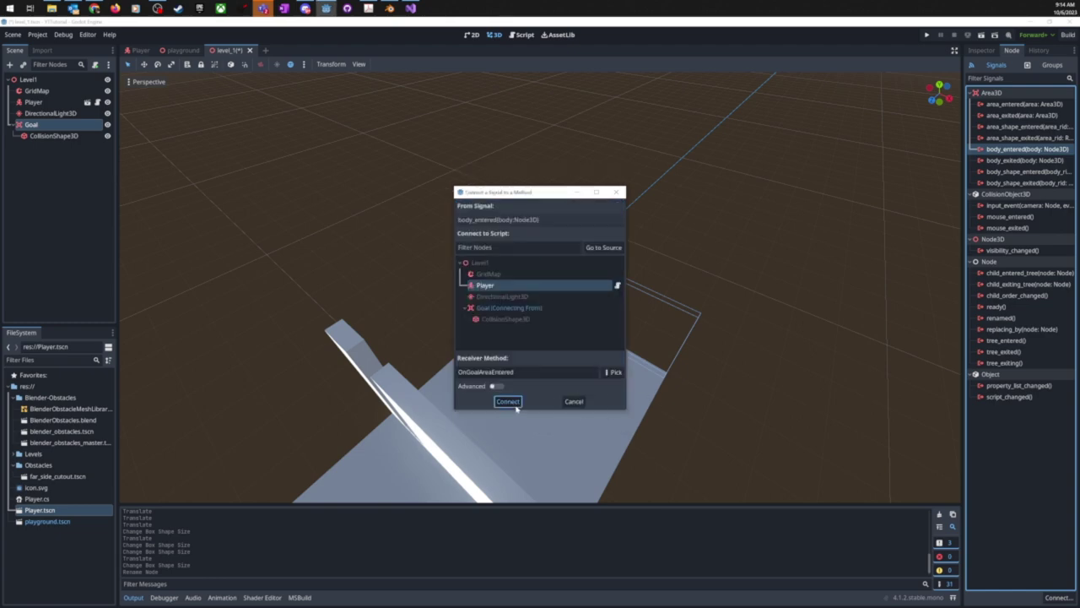
left_click(684, 21)
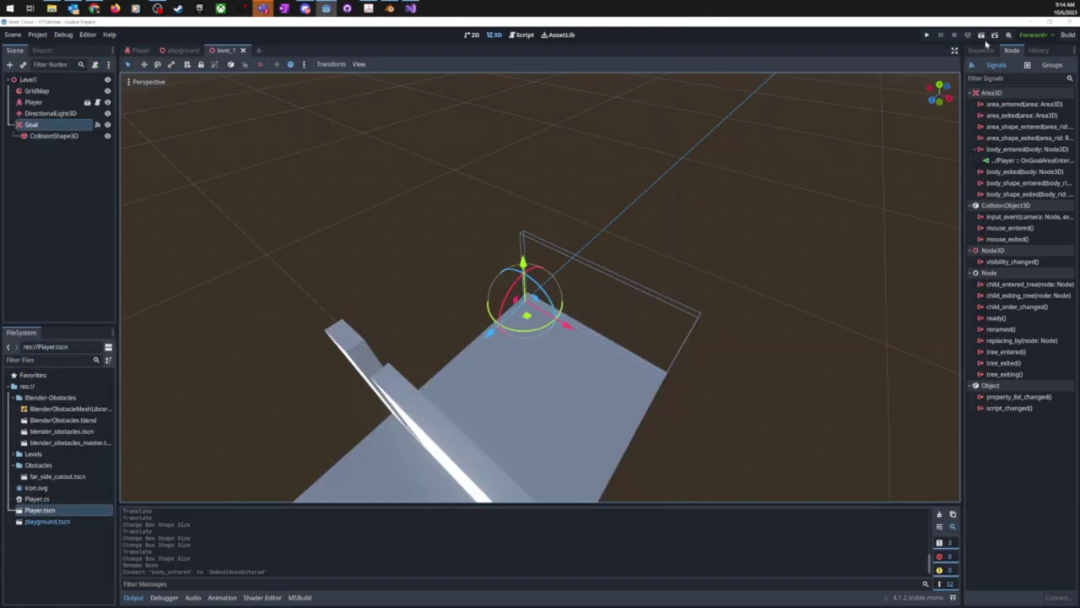
- Run the project, reach the Goal so 'You won!' prints, then close the game window
left_click(927, 34)
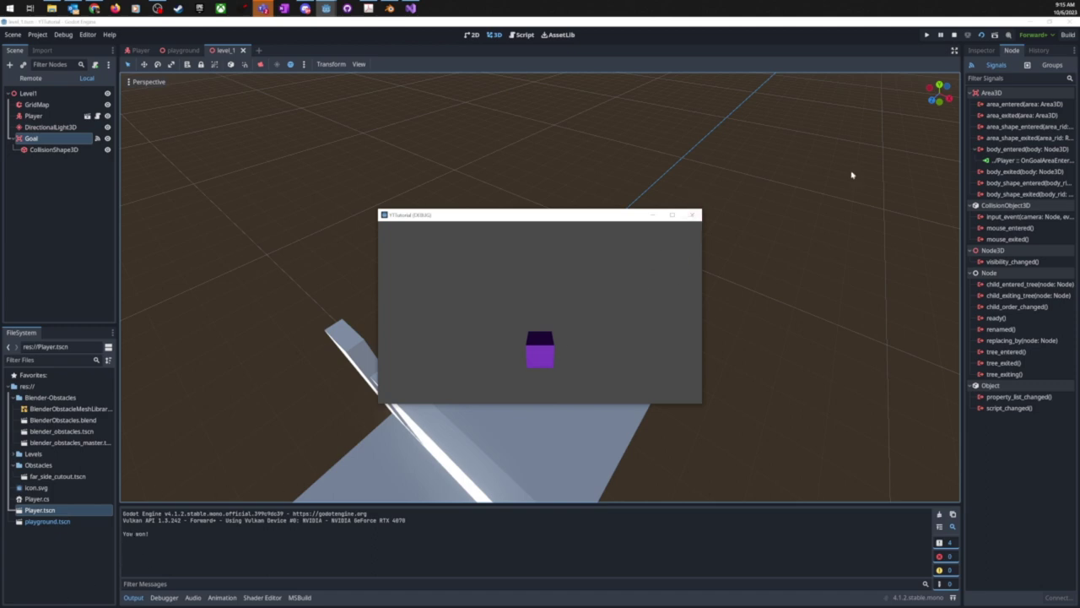
left_click(693, 215)
scroll(716, 256, "down", 6)
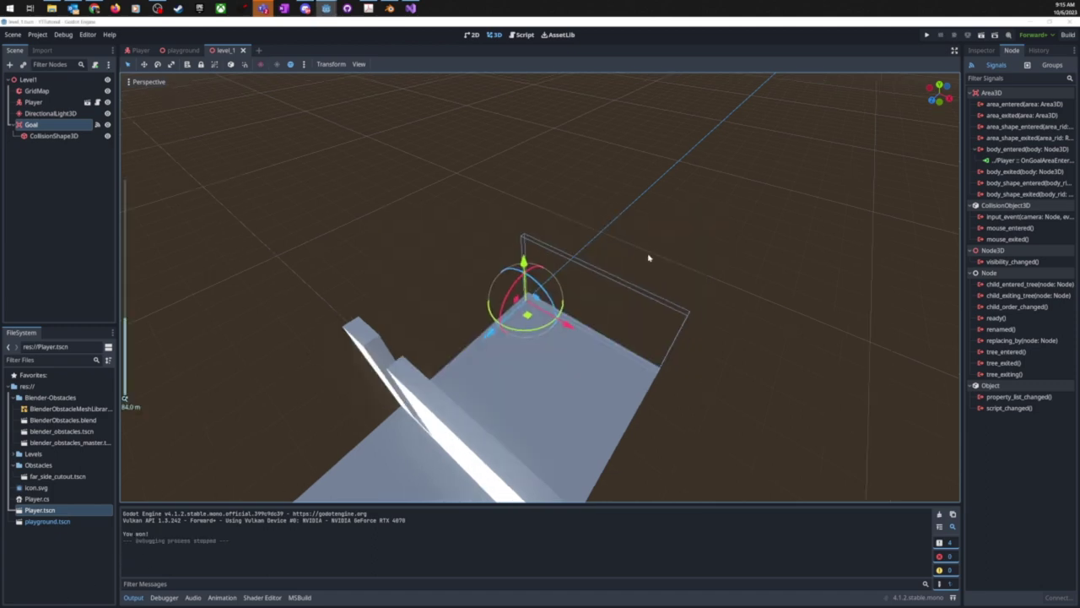
- Orbit and zoom the viewport to review the obstacle track from several angles
middle_click_drag(606, 319, 534, 355)
scroll(632, 323, "down", 3)
scroll(619, 324, "up", 5)
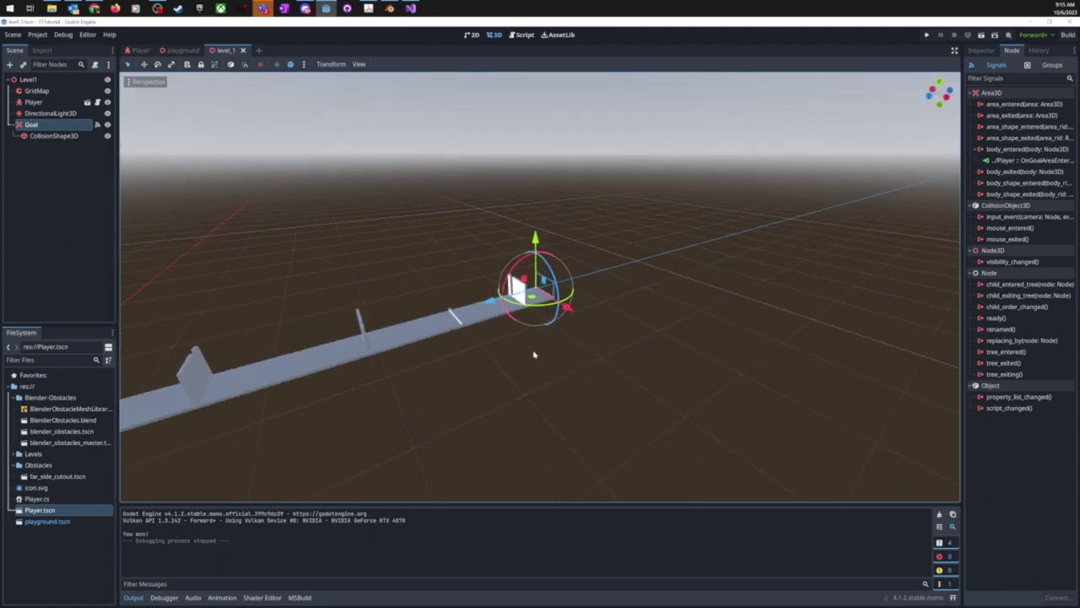
mouse_move(390, 8)
middle_click_drag(510, 368, 546, 371)
scroll(535, 366, "up", 2)
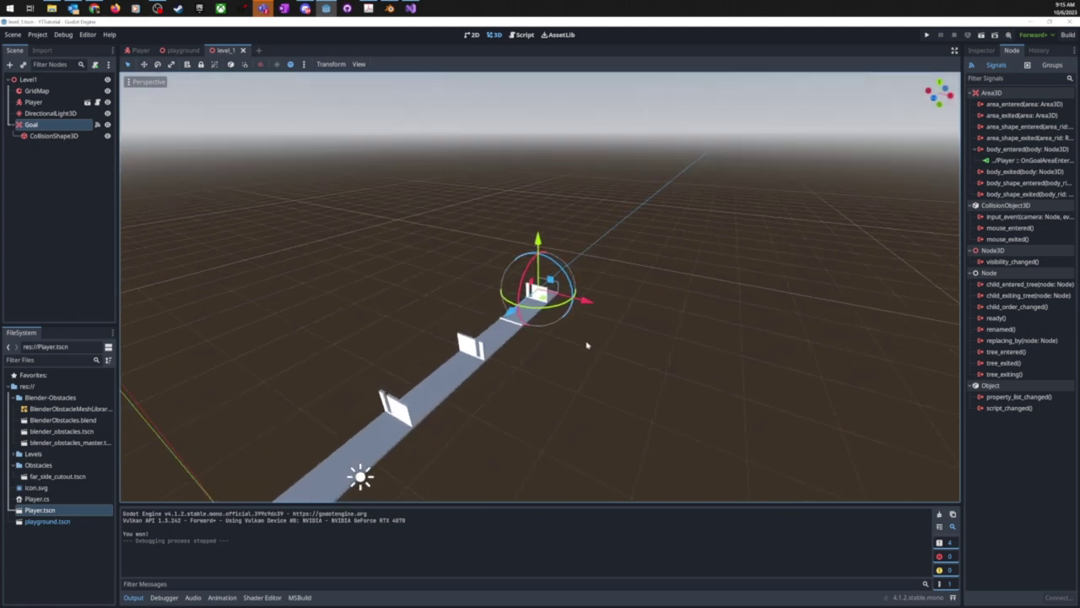
scroll(587, 345, "up", 2)
mouse_move(586, 343)
middle_mouse_down()
mouse_move(610, 359)
mouse_move(437, 357)
mouse_move(582, 348)
middle_mouse_up()
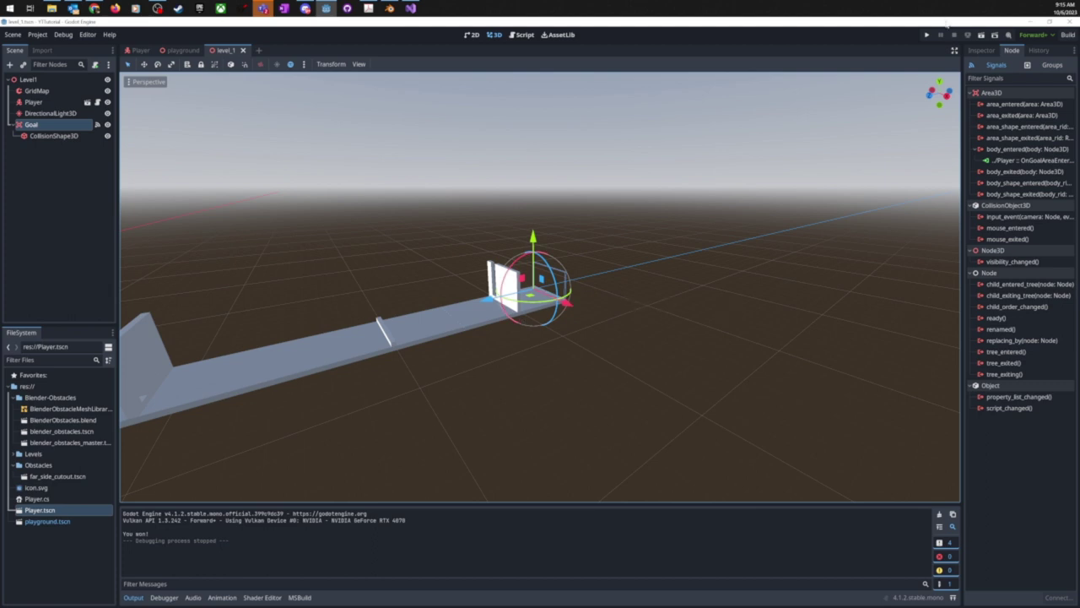
- Switch the right dock back to the Inspector showing Player.cs, and view the path toward the Goal
left_click(982, 50)
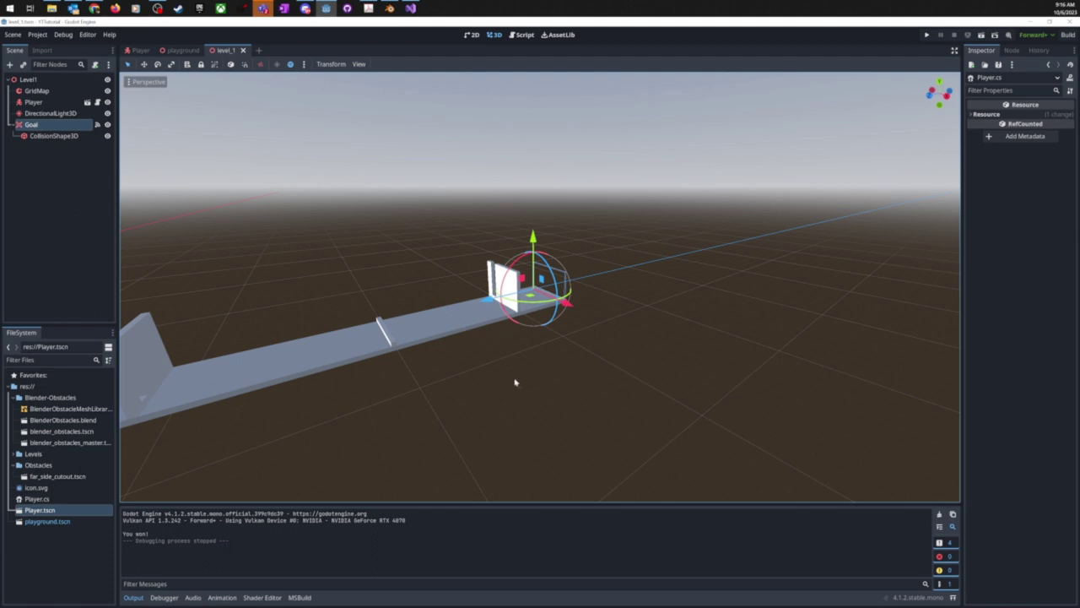
scroll(465, 378, "down", 2)
scroll(498, 376, "up", 5)
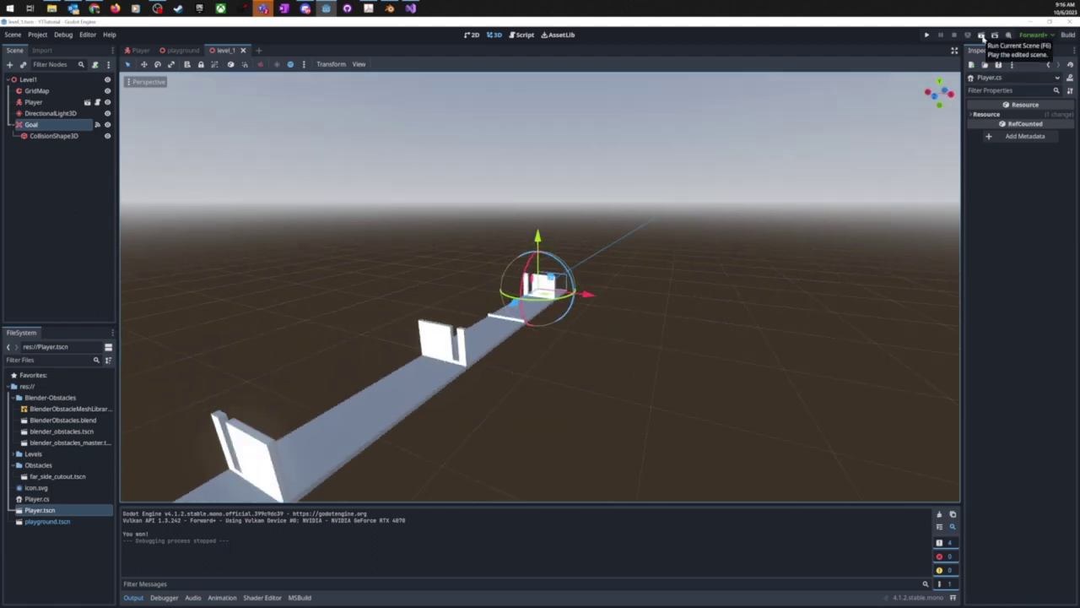
middle_click_drag(539, 372, 575, 395)
scroll(588, 345, "down", 2)
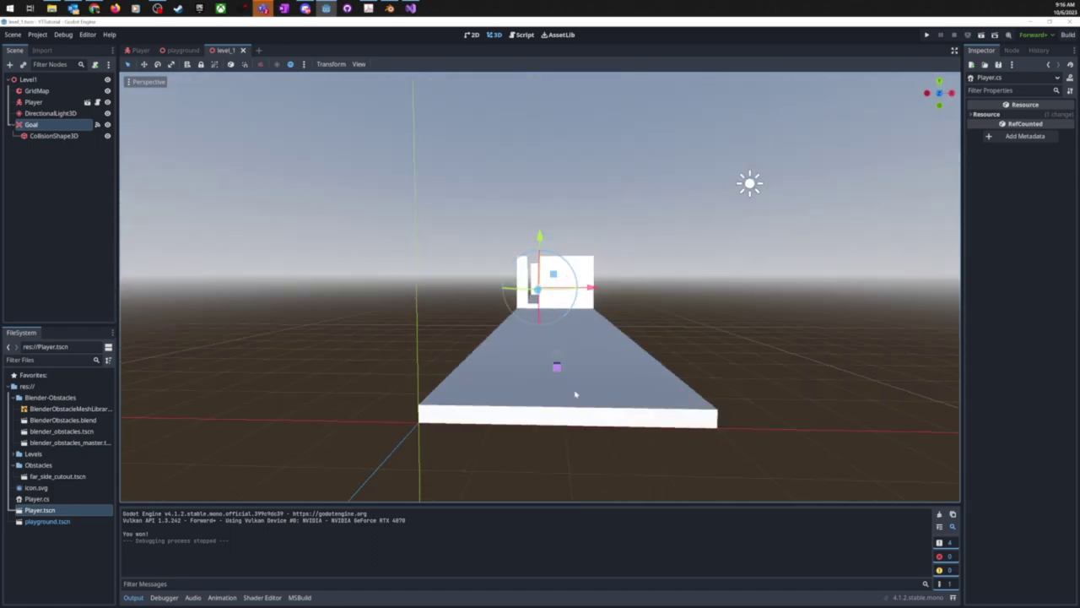
left_click(926, 37)
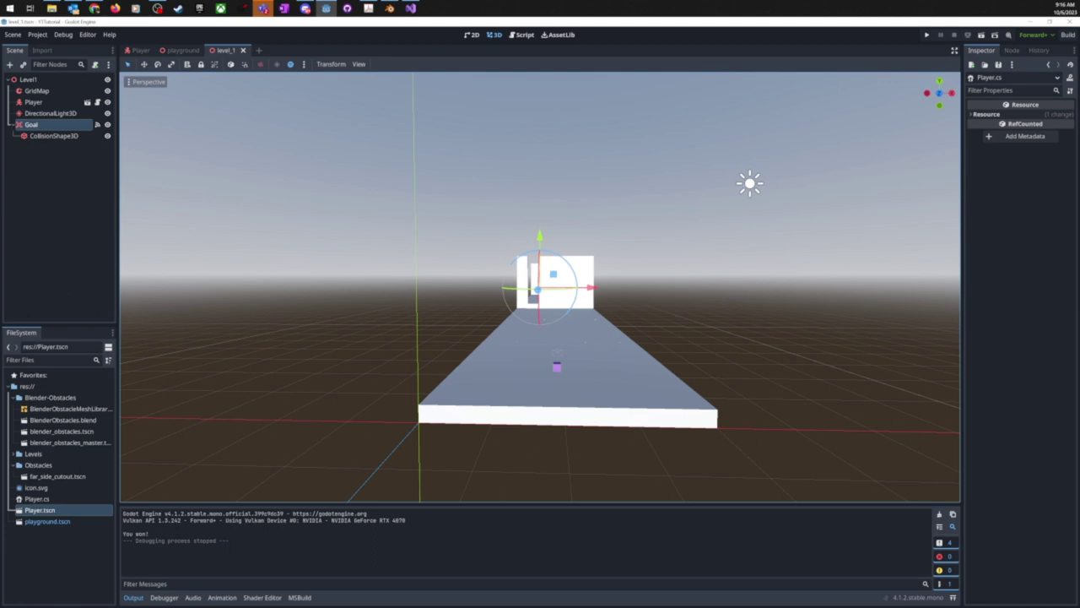